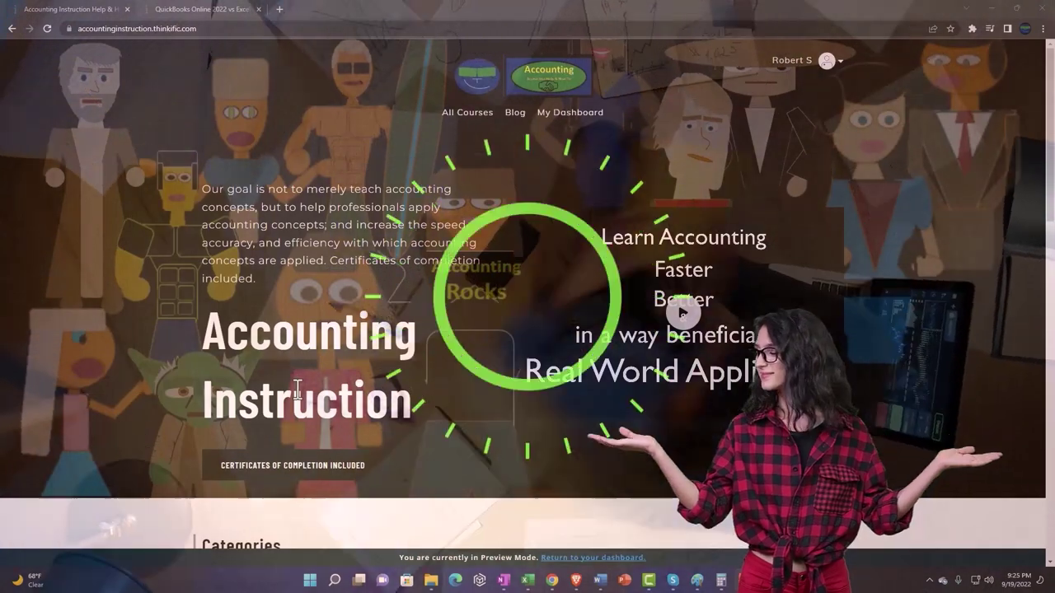
Browse the course categories on the Accounting Instruction site and view the lesson sections of the QuickBooks Online 2022 course
scroll(145, 450, "down", 7)
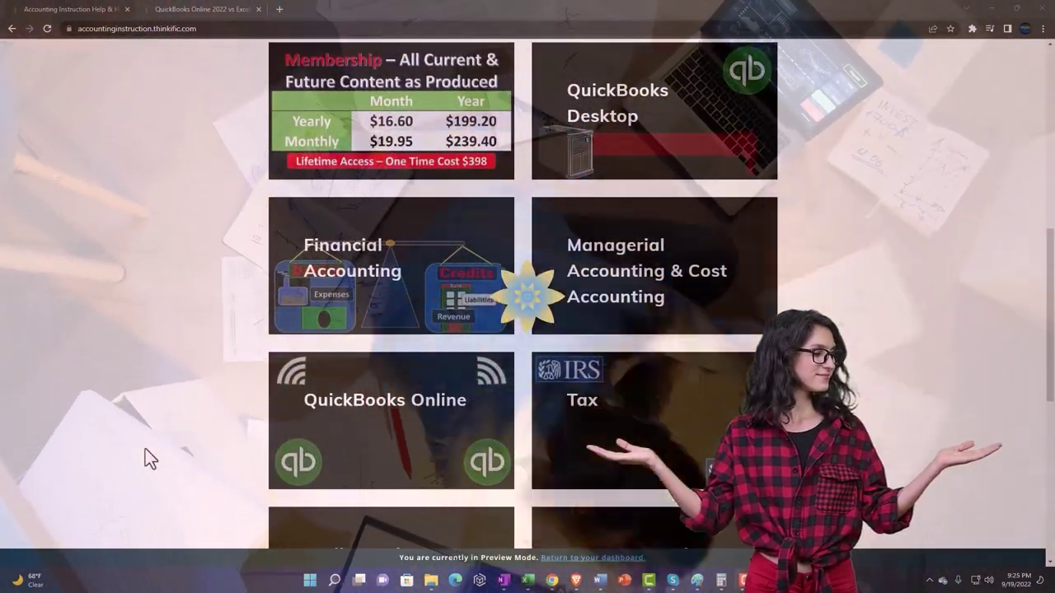
scroll(145, 449, "down", 5)
scroll(145, 450, "down", 1)
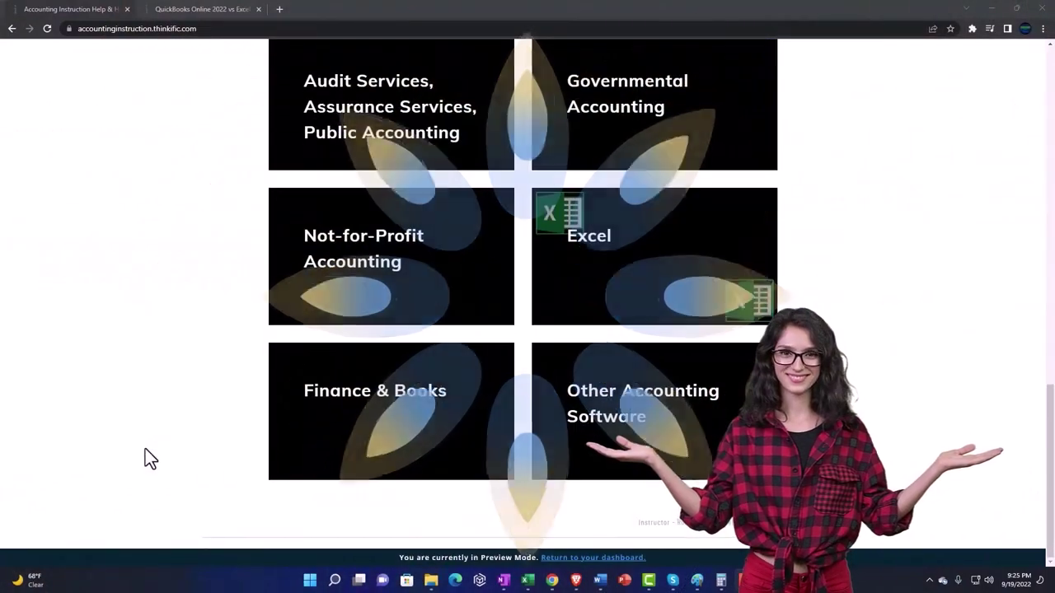
left_click(189, 11)
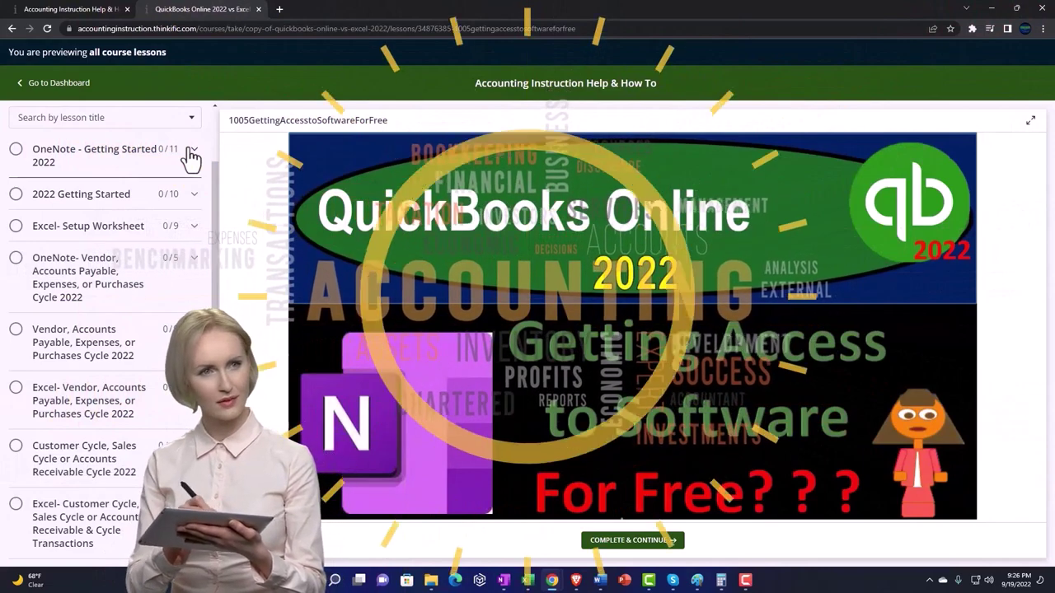
left_click(192, 155)
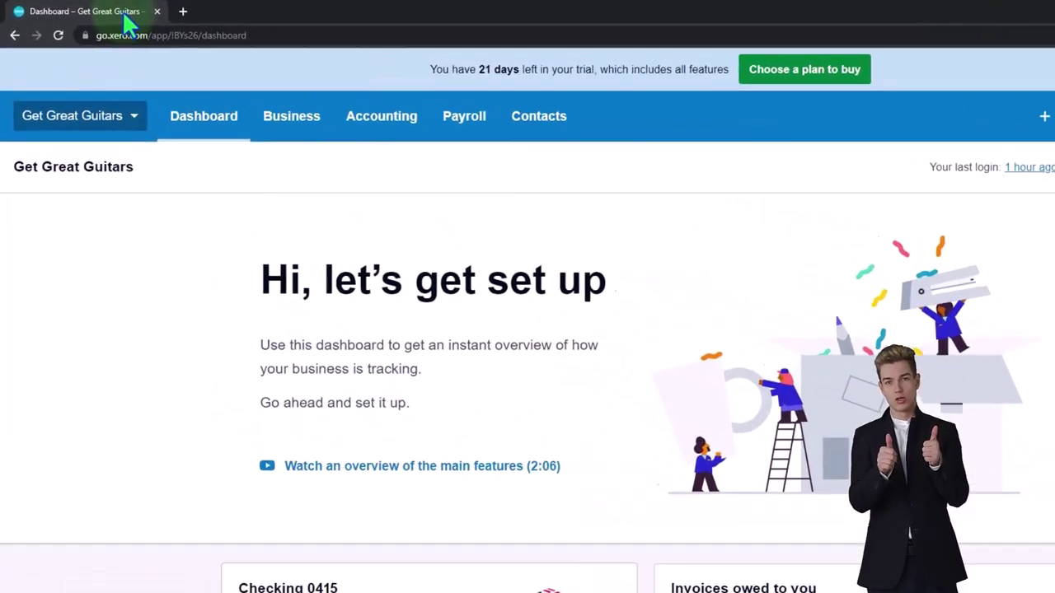
Duplicate the Get Great Guitars dashboard twice so that it is open in three browser tabs
right_click(123, 13)
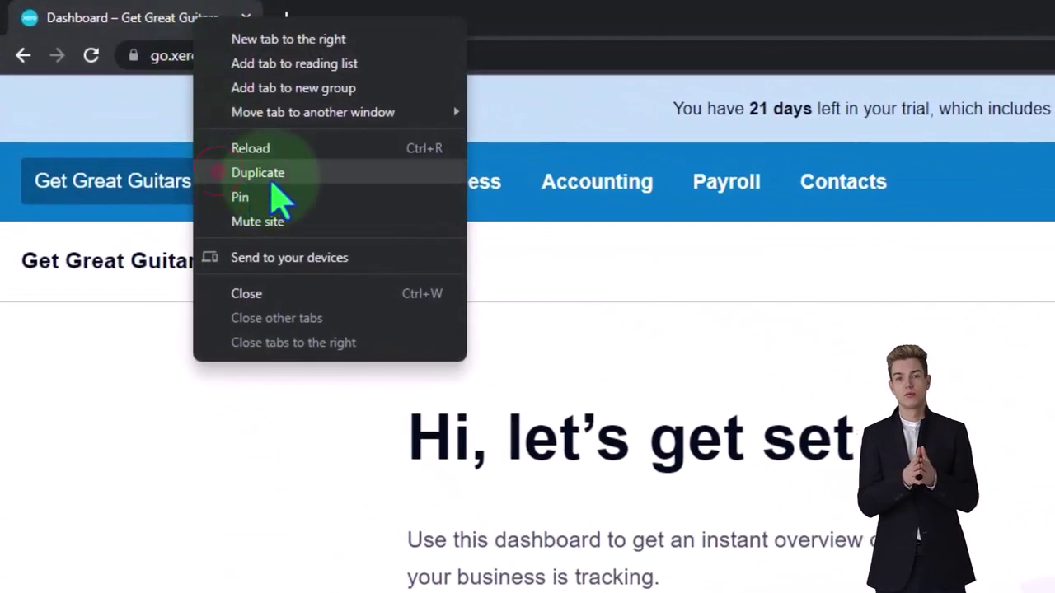
left_click(311, 183)
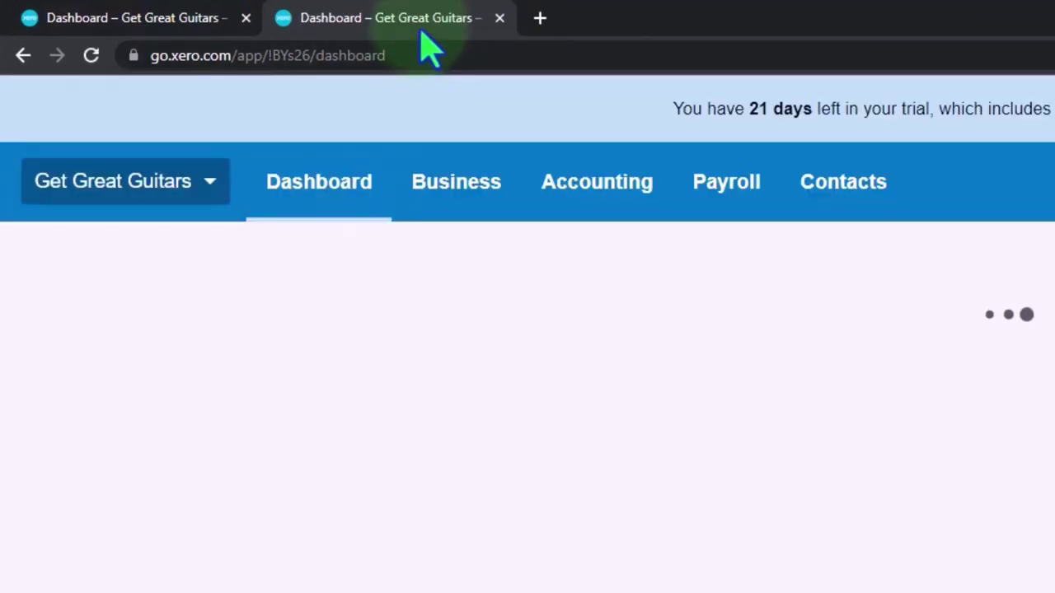
right_click(422, 25)
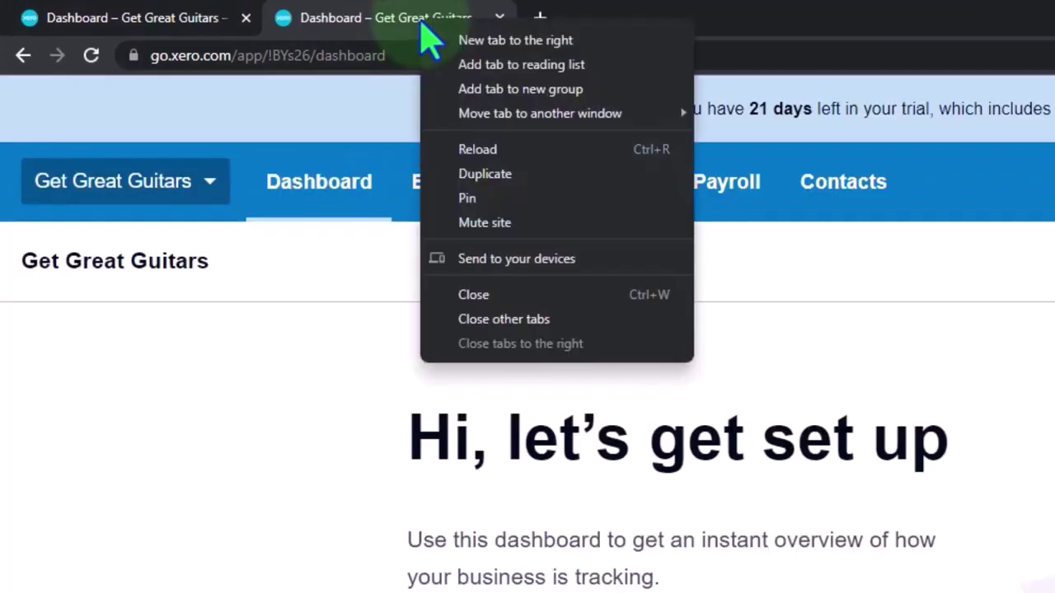
left_click(536, 183)
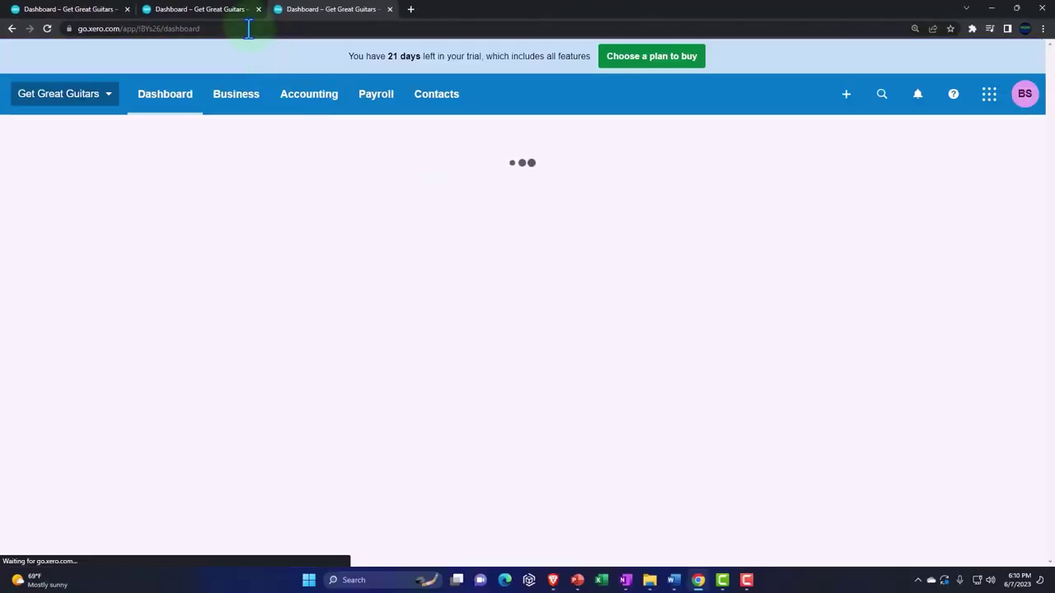
Open the Balance Sheet in the second browser tab and the Income Statement (Profit and Loss) in the third
left_click(312, 103)
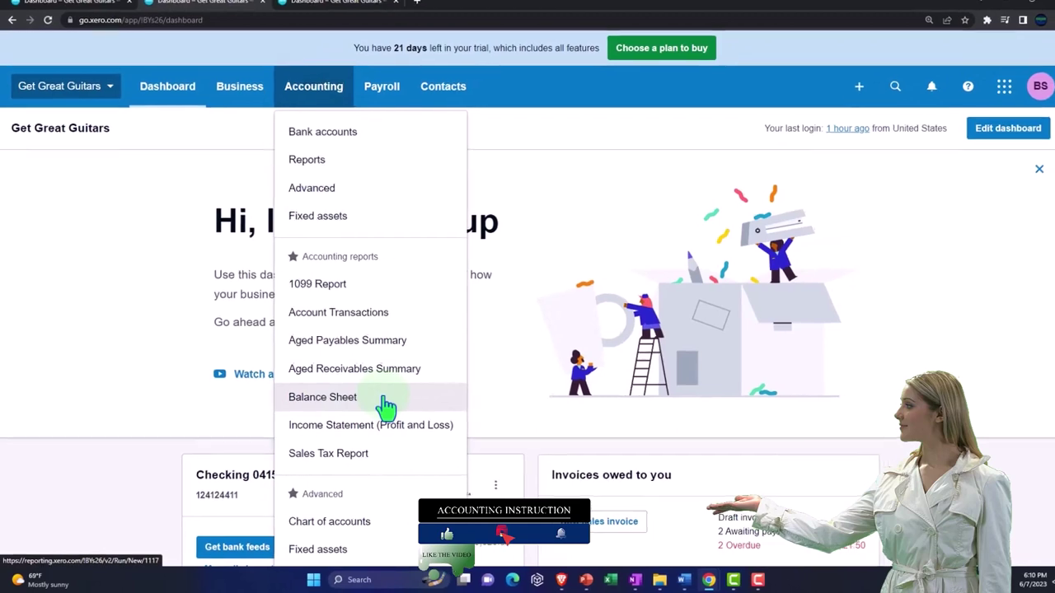
left_click(435, 379)
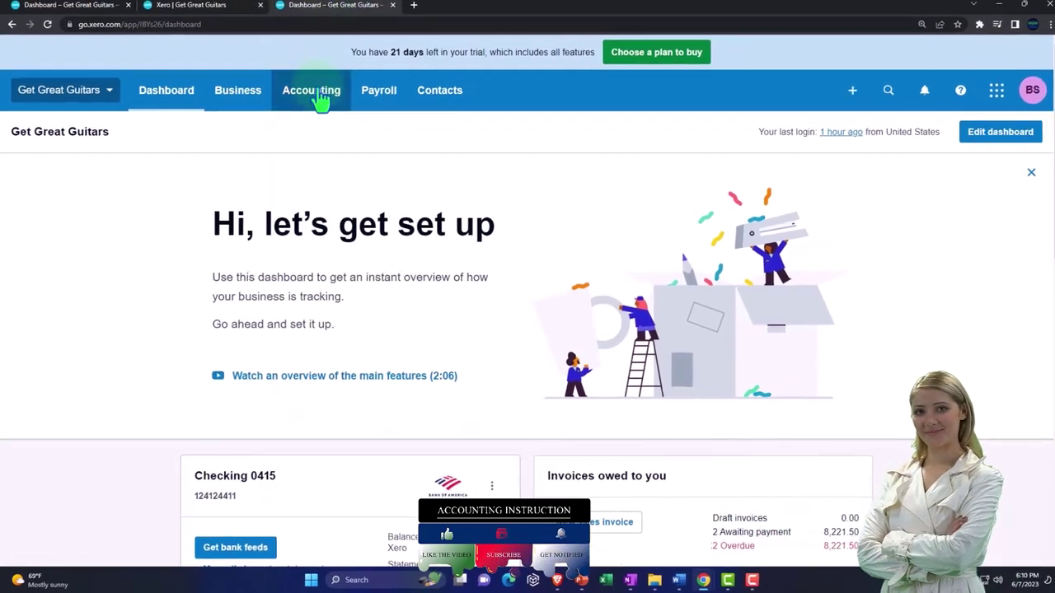
left_click(318, 99)
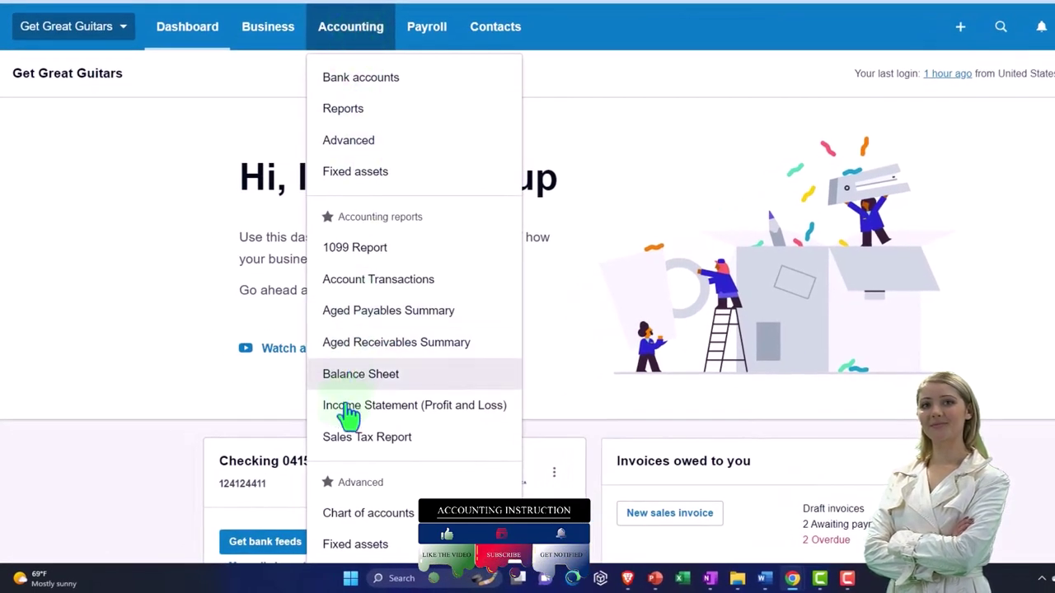
left_click(435, 408)
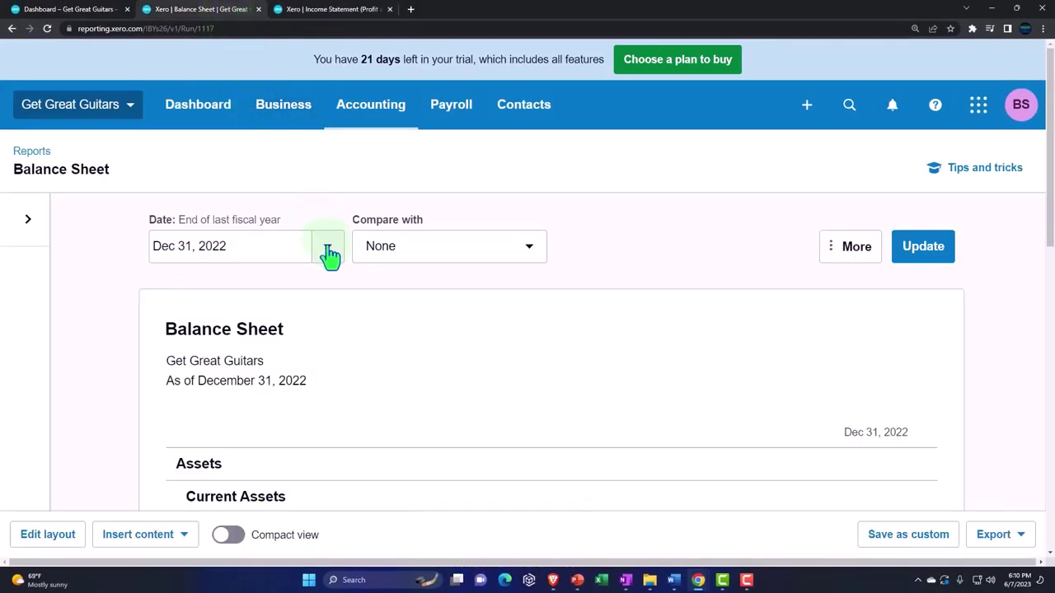
Set the Balance Sheet to a custom date of Dec 31, 2023 and update the report
left_click(327, 251)
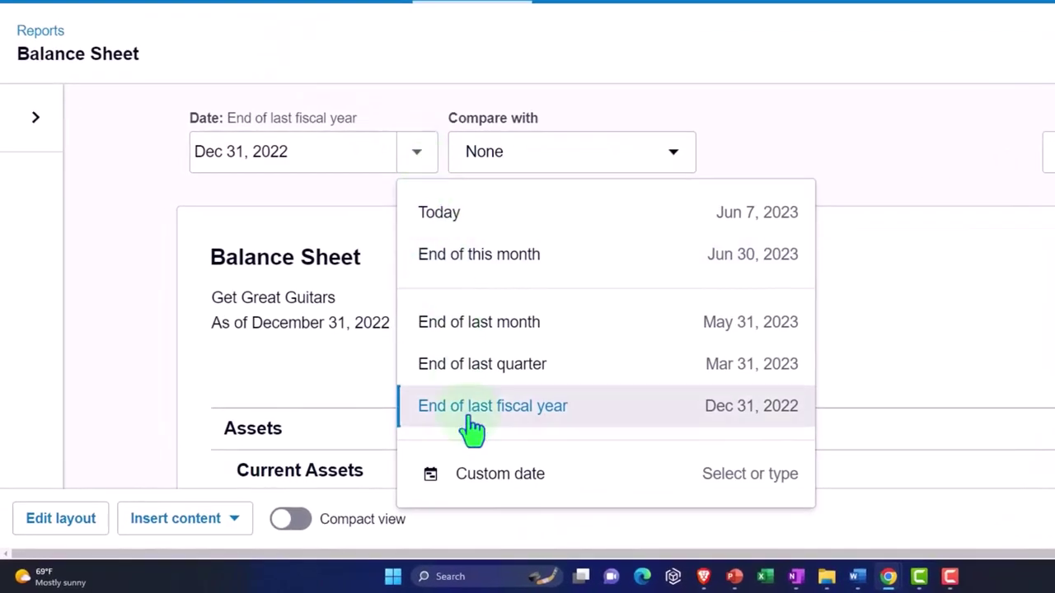
left_click(479, 476)
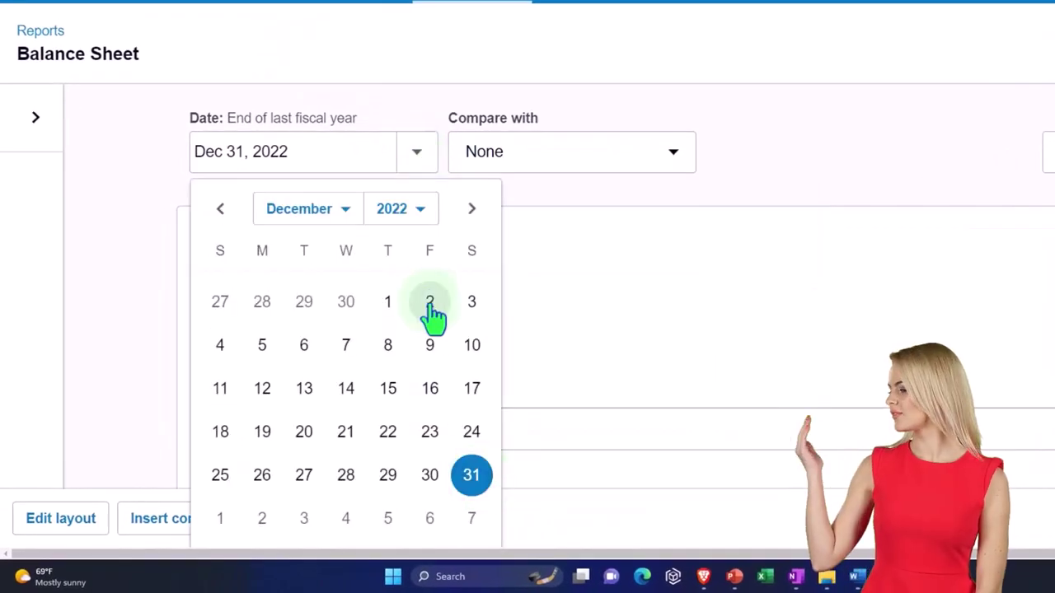
left_click(427, 236)
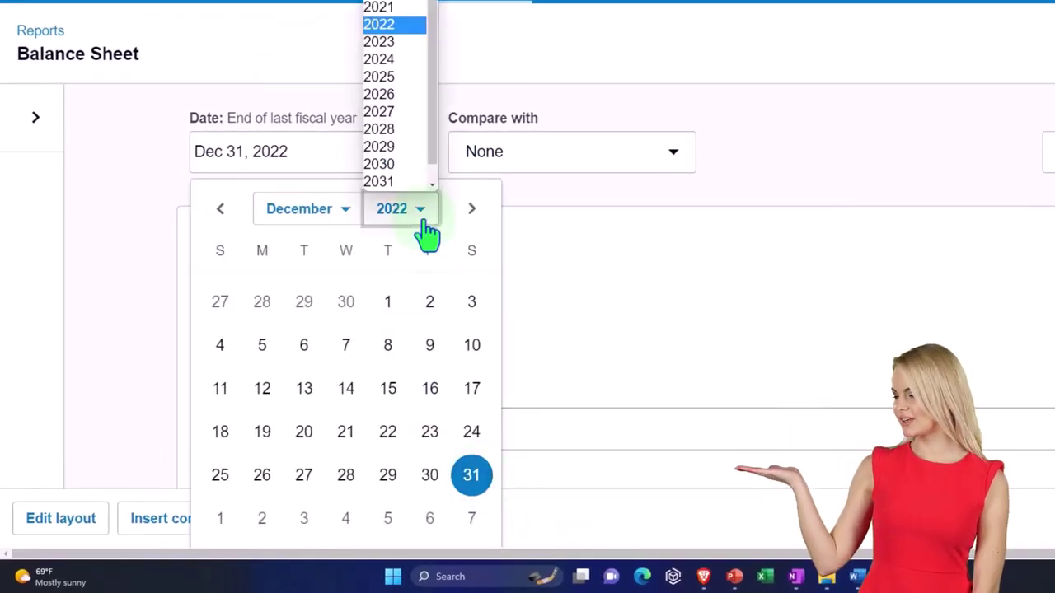
left_click(388, 43)
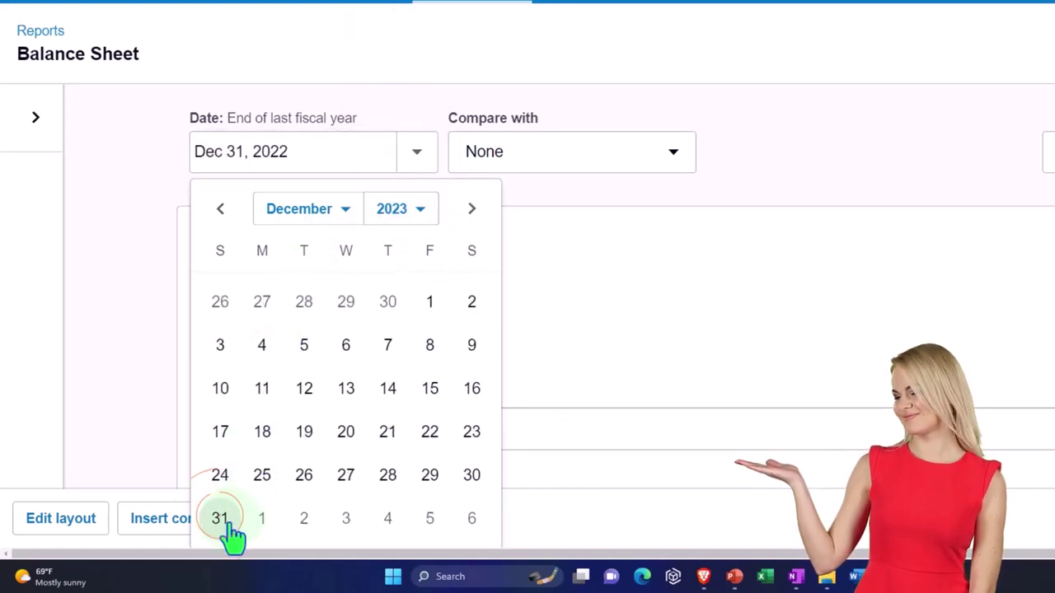
left_click(226, 523)
left_click(910, 269)
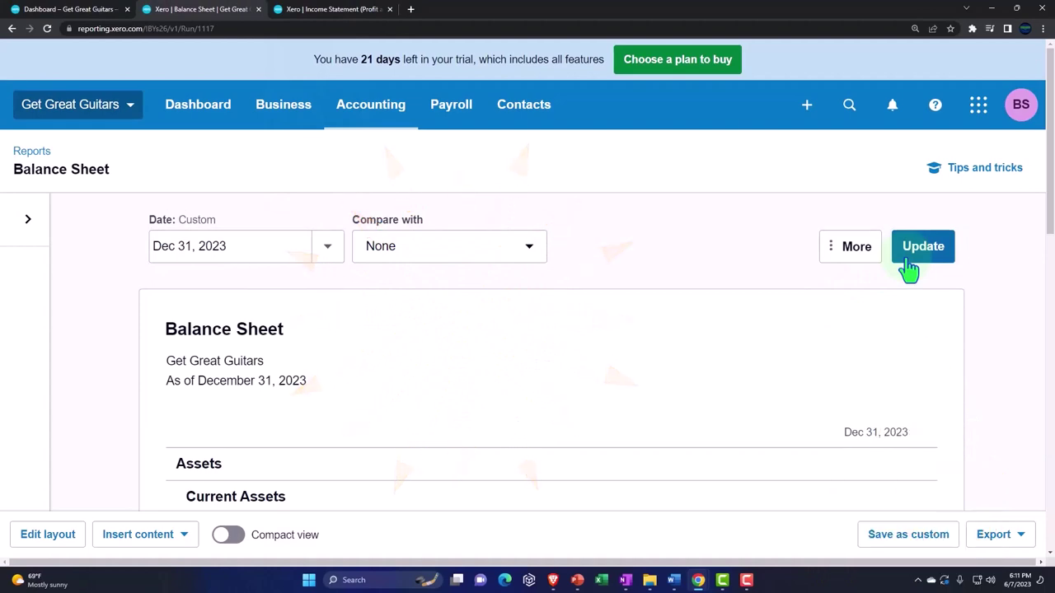
Check the Income Statement's date range and return to the Get Great Guitars dashboard
left_click(360, 14)
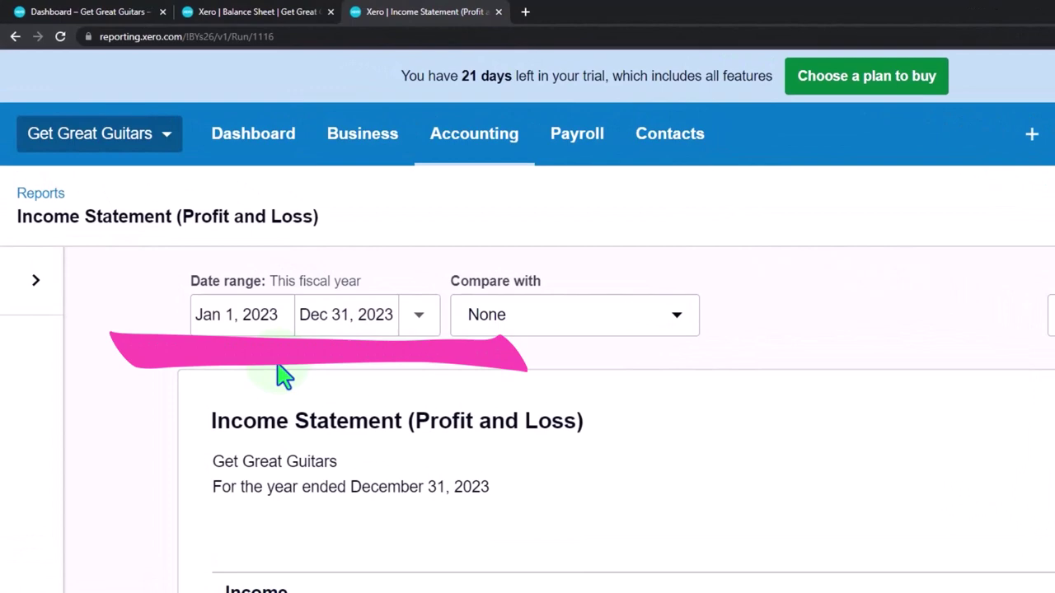
left_click(141, 11)
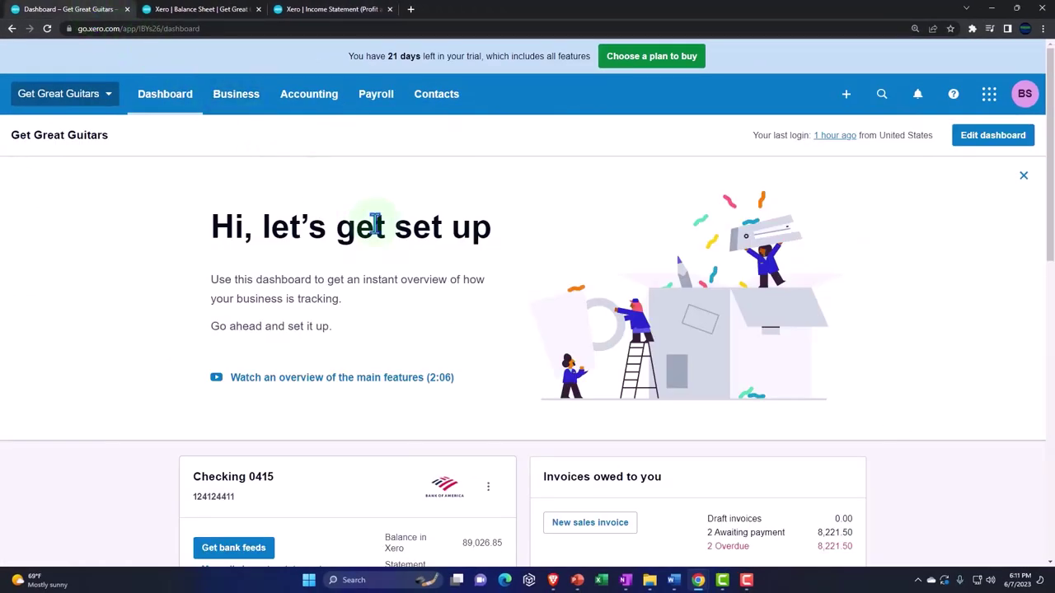
Switch to OneNote, examine the accounting workflow flowchart around Write Checks and Create Invoices, and return to Xero
left_click(626, 581)
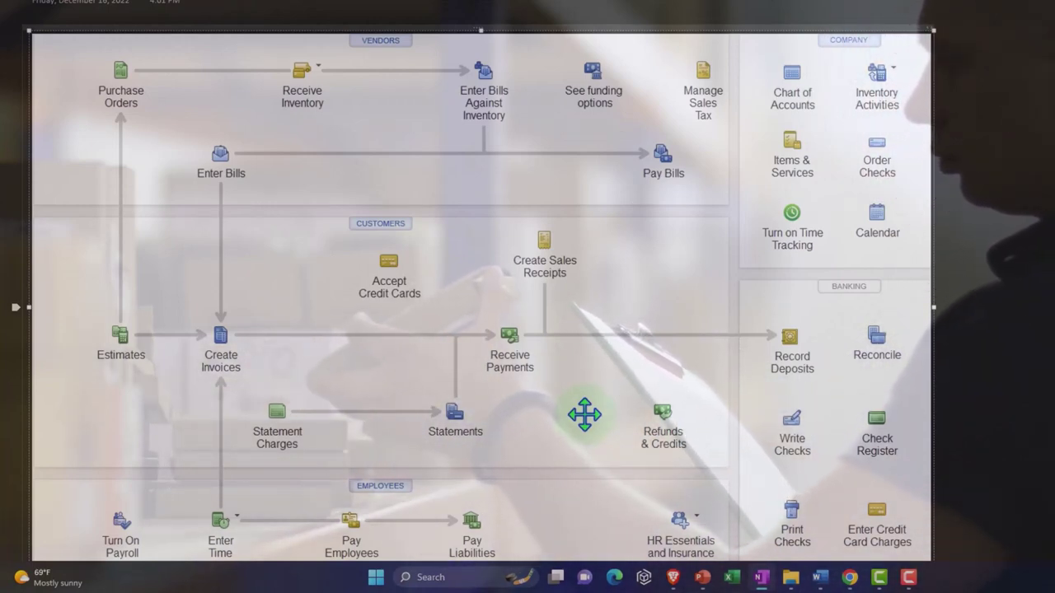
left_click(641, 415)
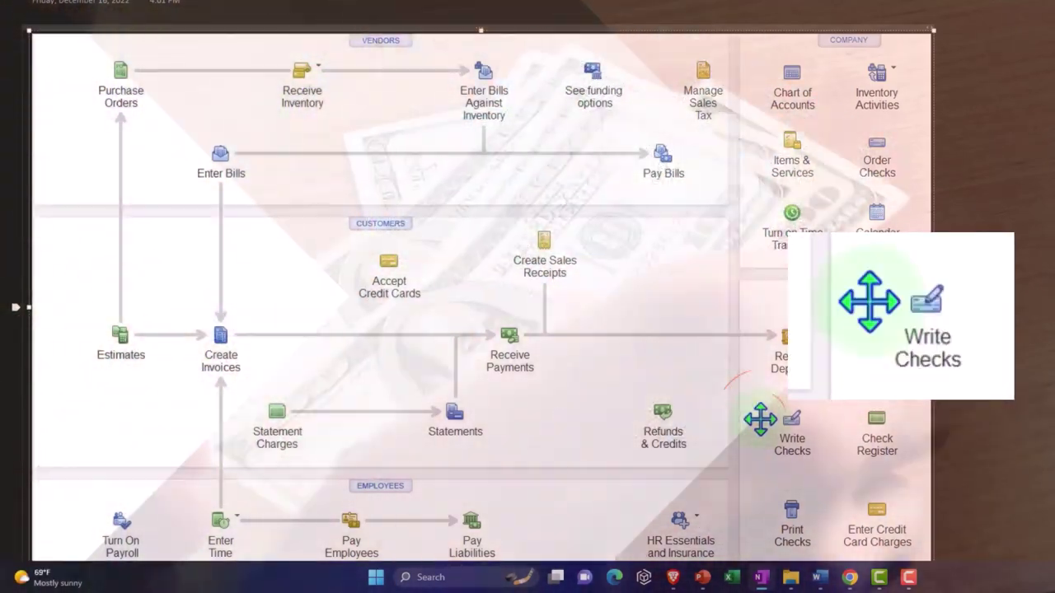
left_click(761, 418)
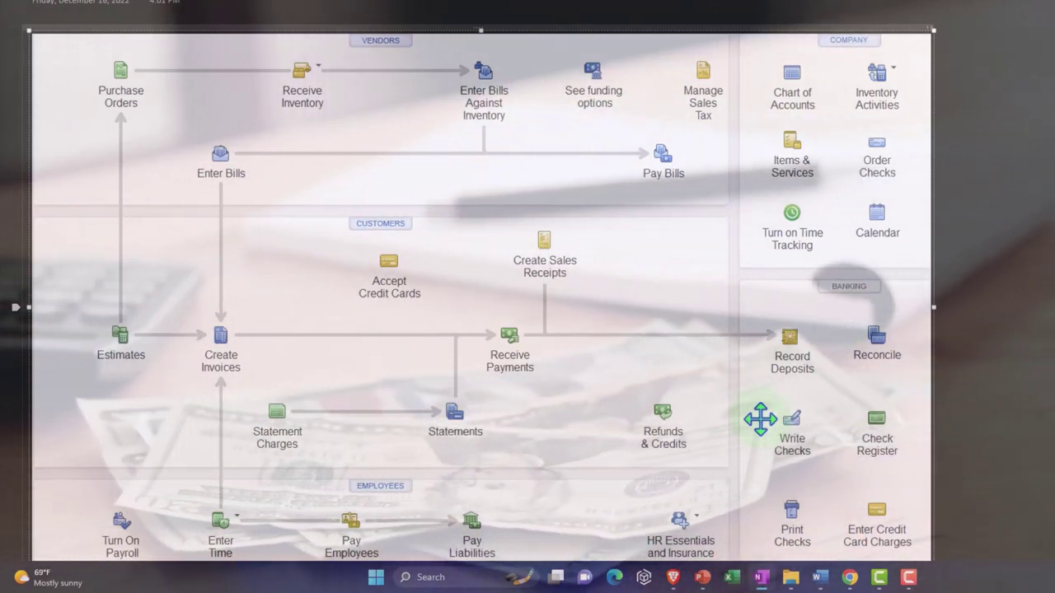
left_click(247, 361)
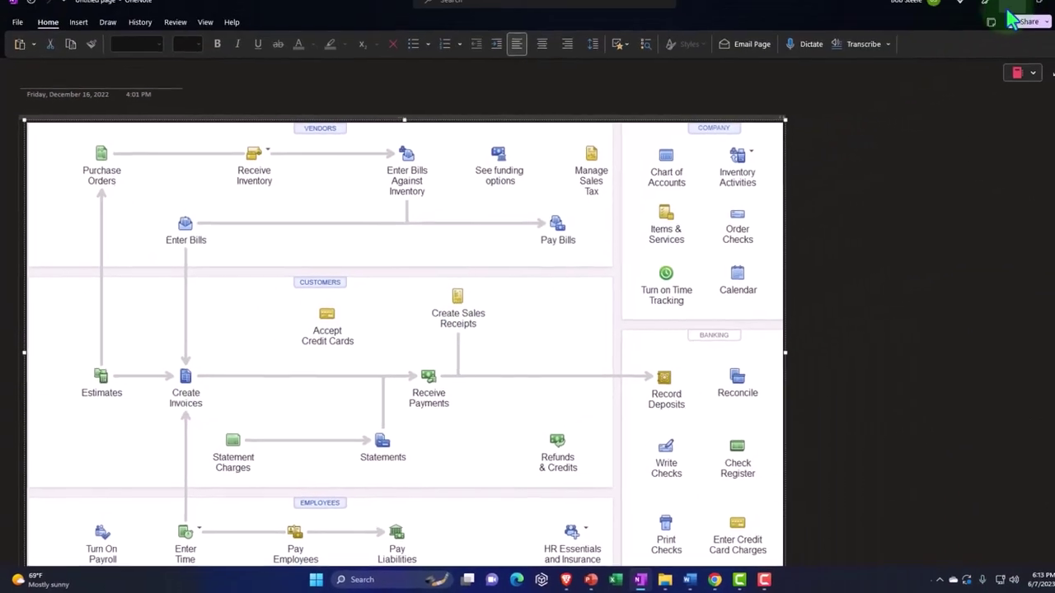
left_click(989, 15)
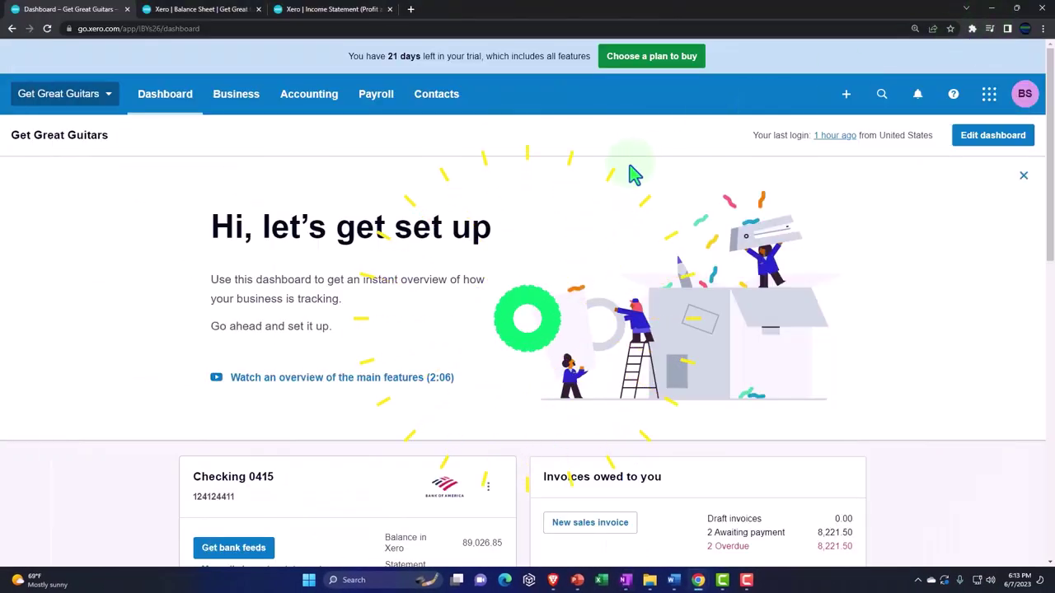
Duplicate the Income Statement browser tab and open the full reports list in the copy
left_click(353, 10)
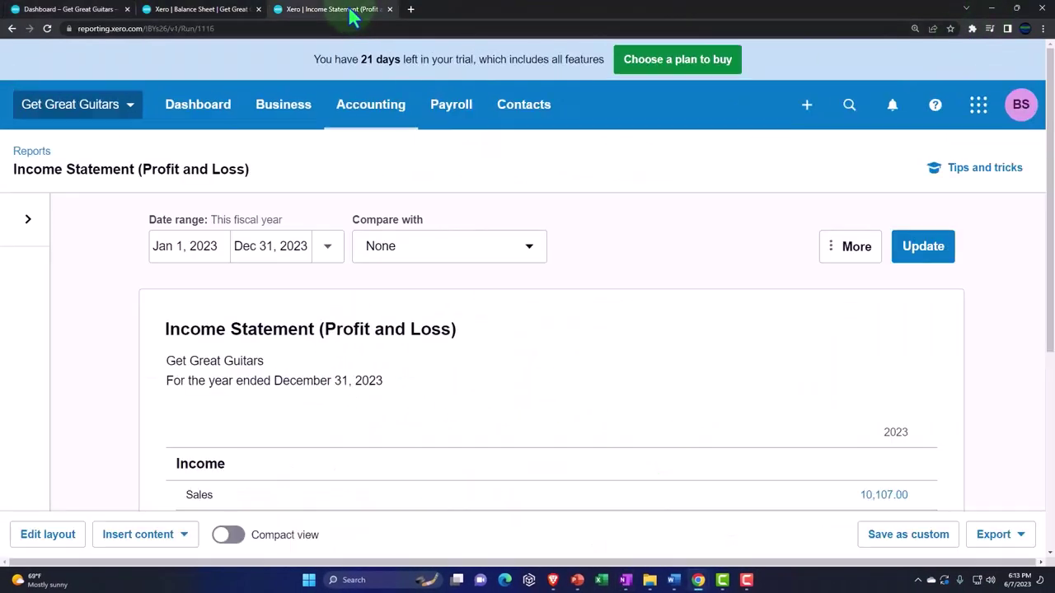
right_click(332, 13)
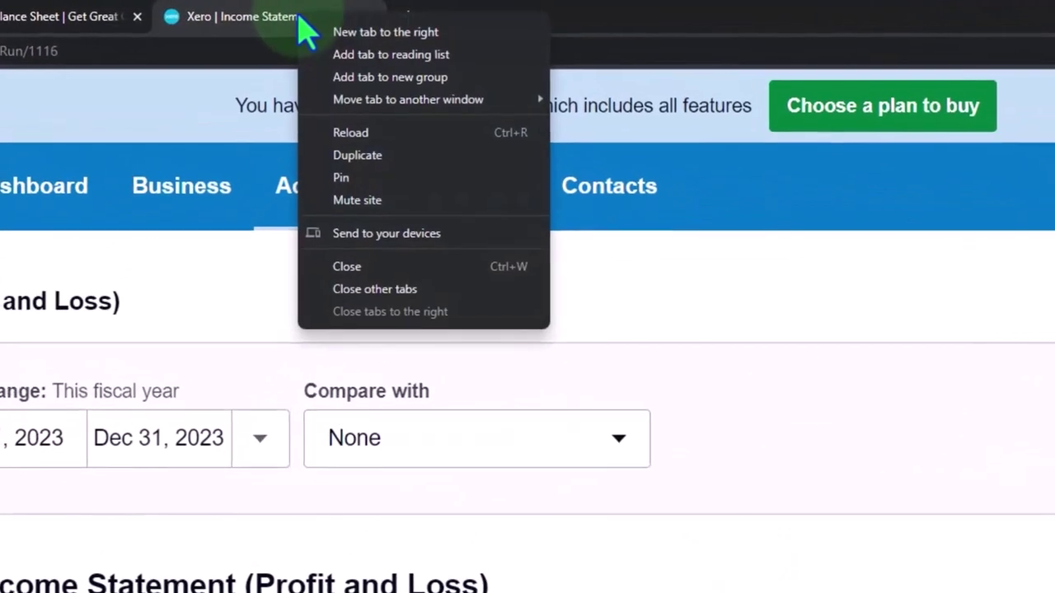
left_click(387, 161)
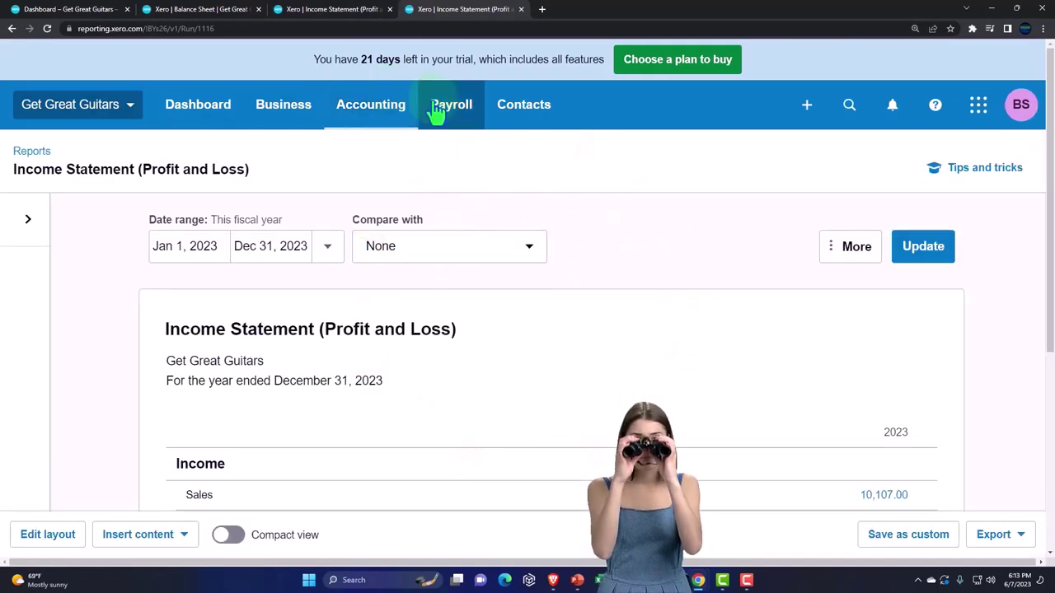
left_click(392, 118)
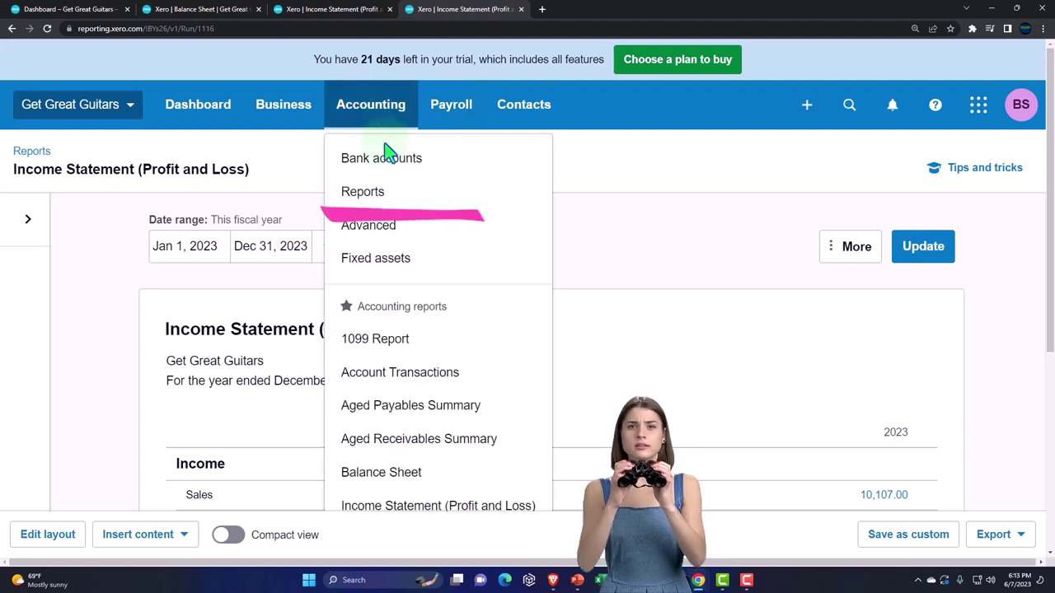
left_click(379, 194)
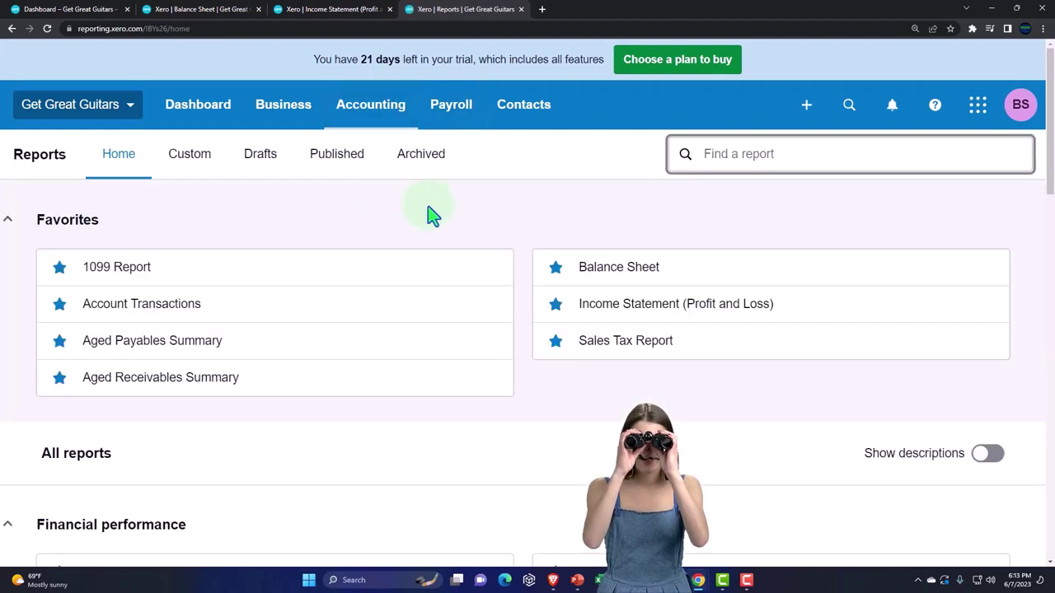
Search the reports for "bill" and open the Billable Expenses - Outstanding report
left_click(711, 159)
type("b")
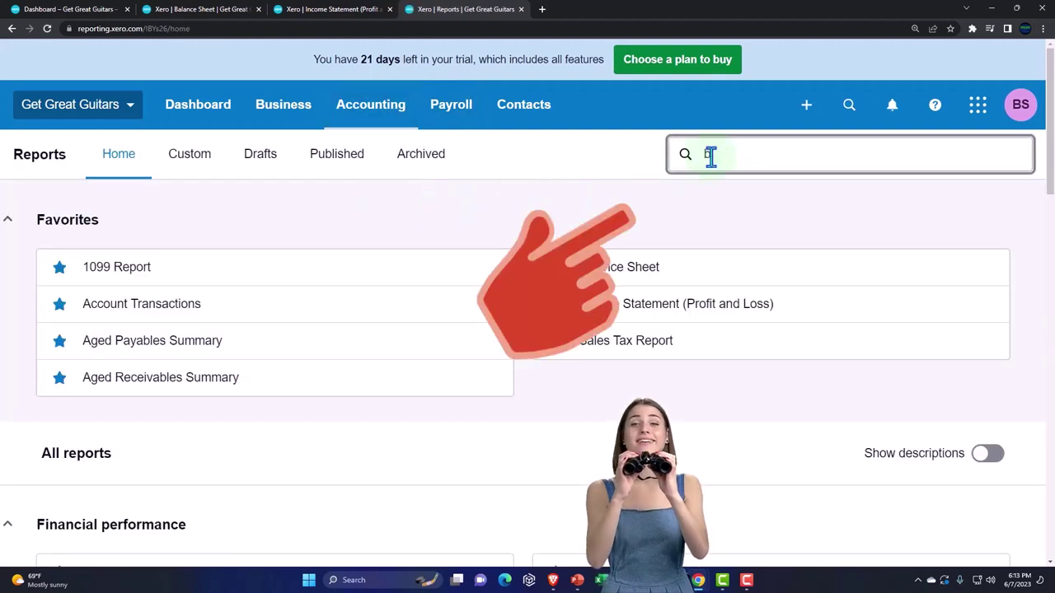
type("ill")
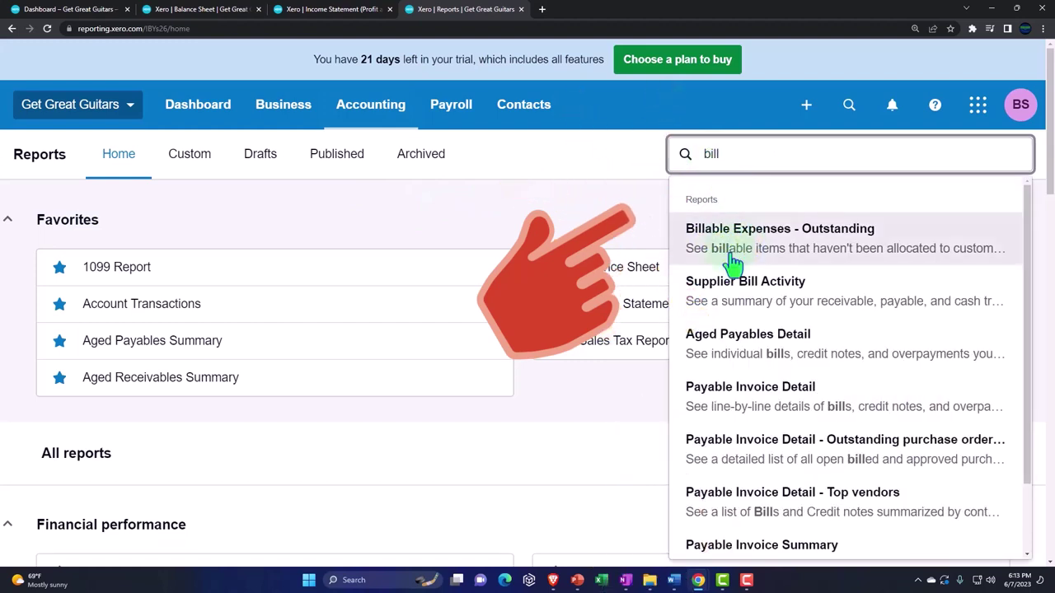
left_click(746, 258)
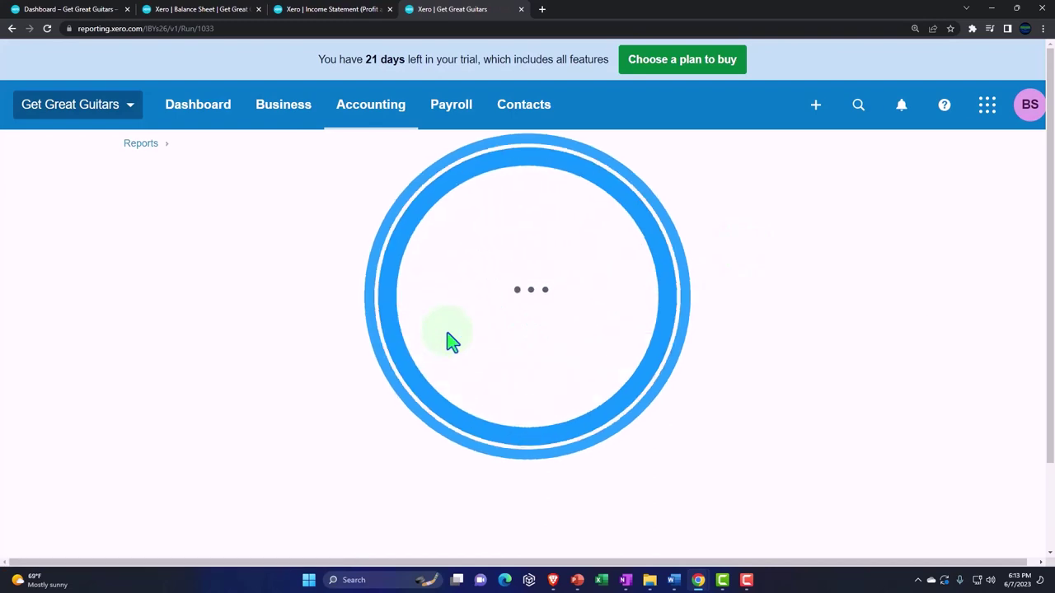
Examine the outstanding billable expense lines by customer, including the source of the Epiphone Semi-Hollow Body amount
scroll(183, 274, "down", 3)
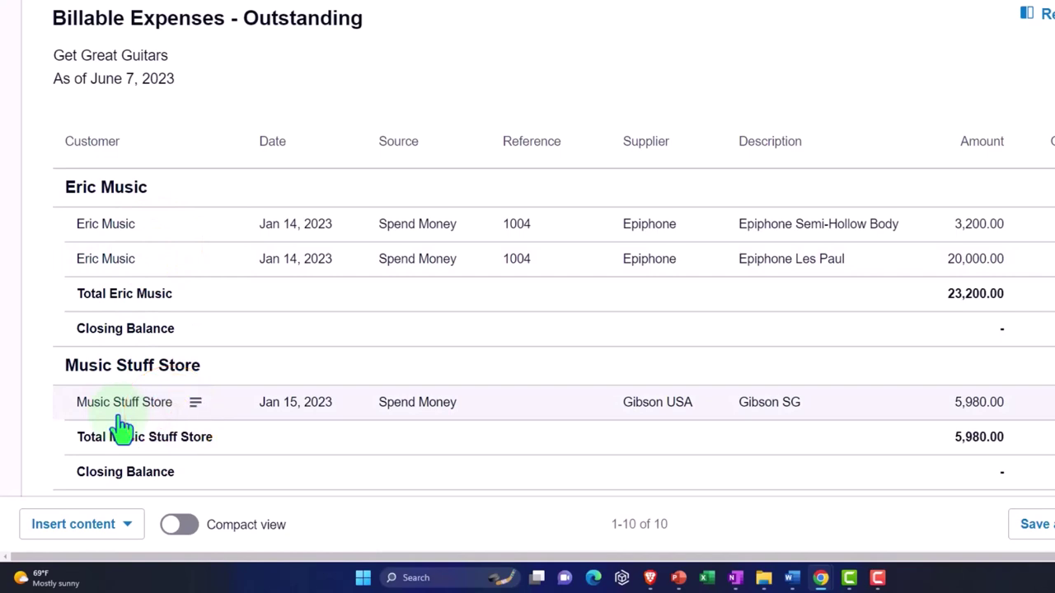
left_click(973, 273)
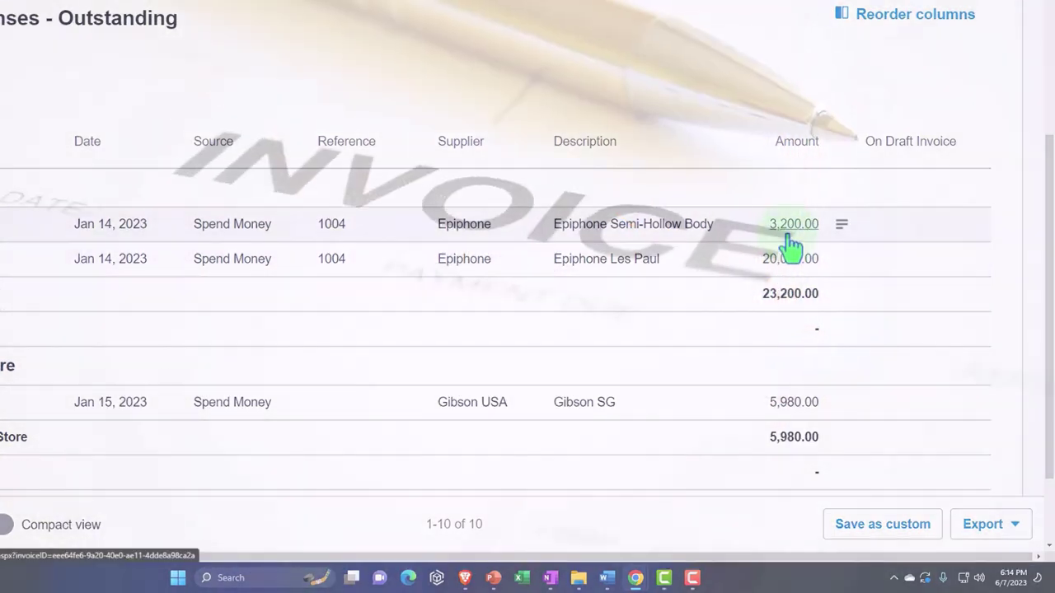
left_click(791, 244)
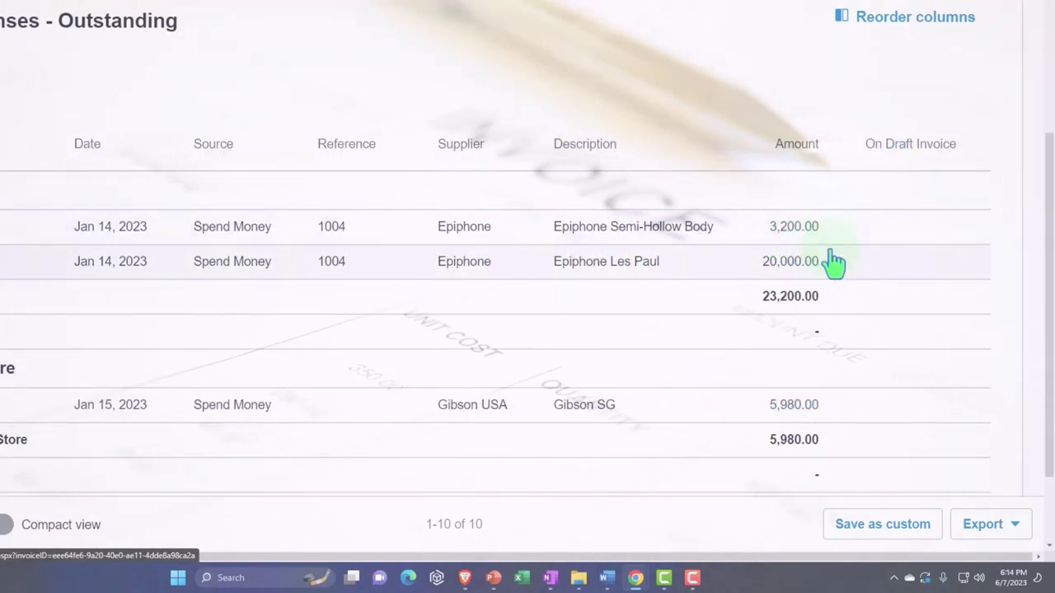
Open the Epiphone spend money transaction behind the Eric Music billable expenses and start editing it
left_click(791, 231)
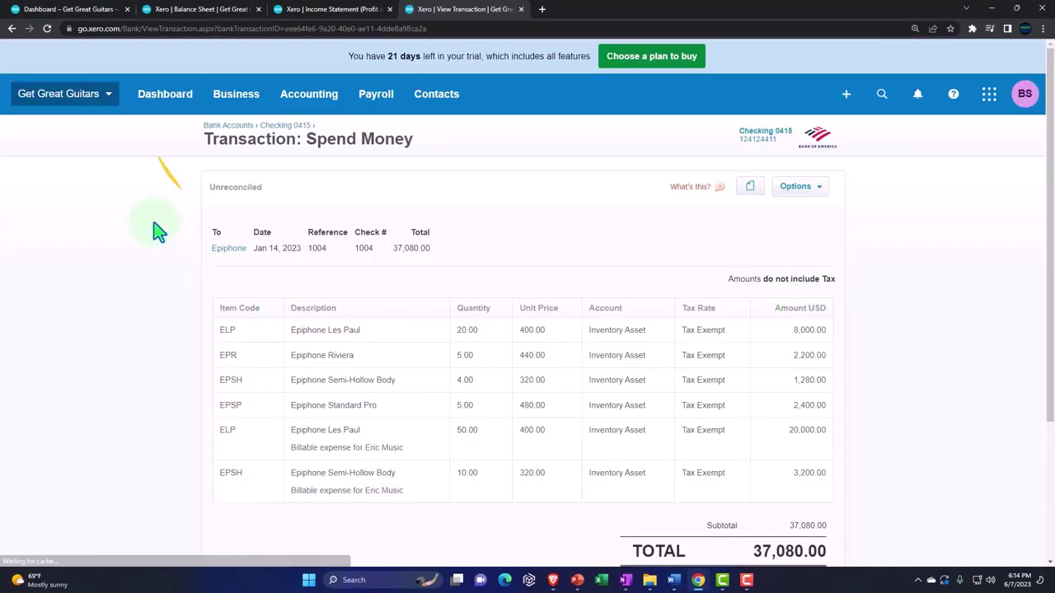
key("ctrl+plus")
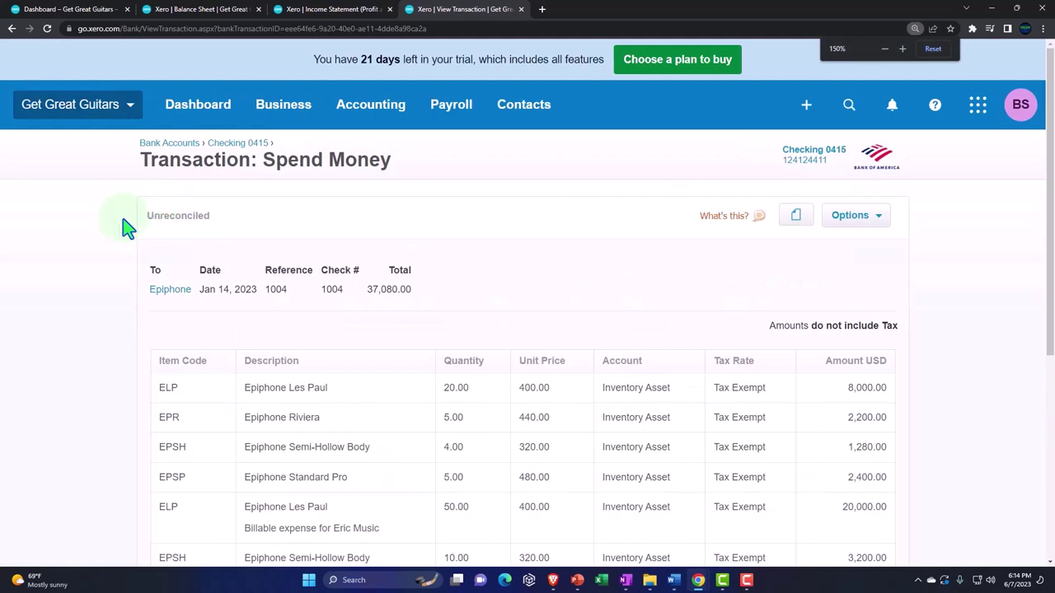
scroll(126, 228, "down", 2)
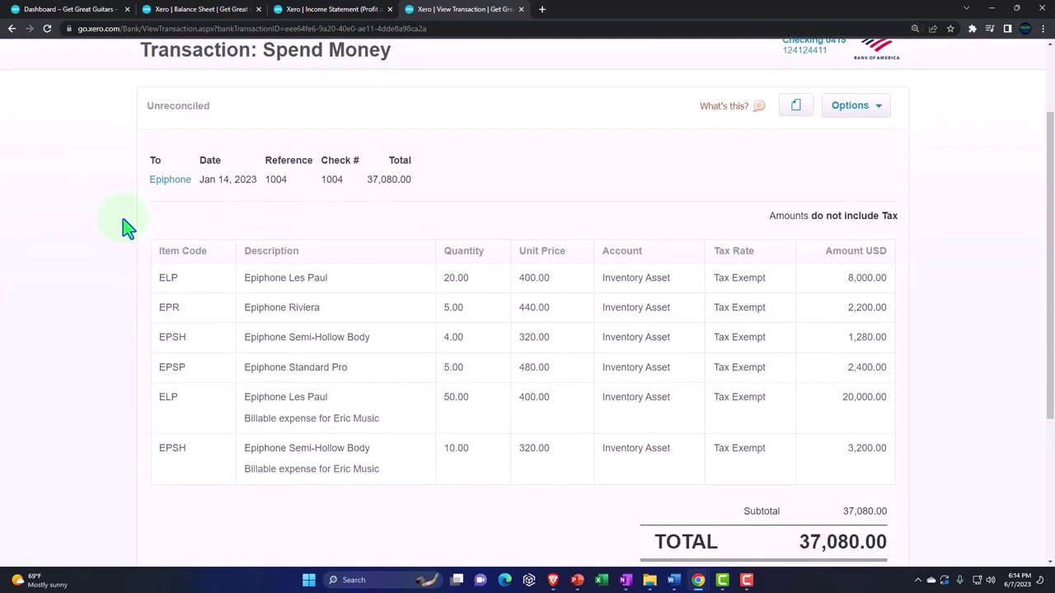
scroll(518, 258, "up", 1)
left_click(857, 163)
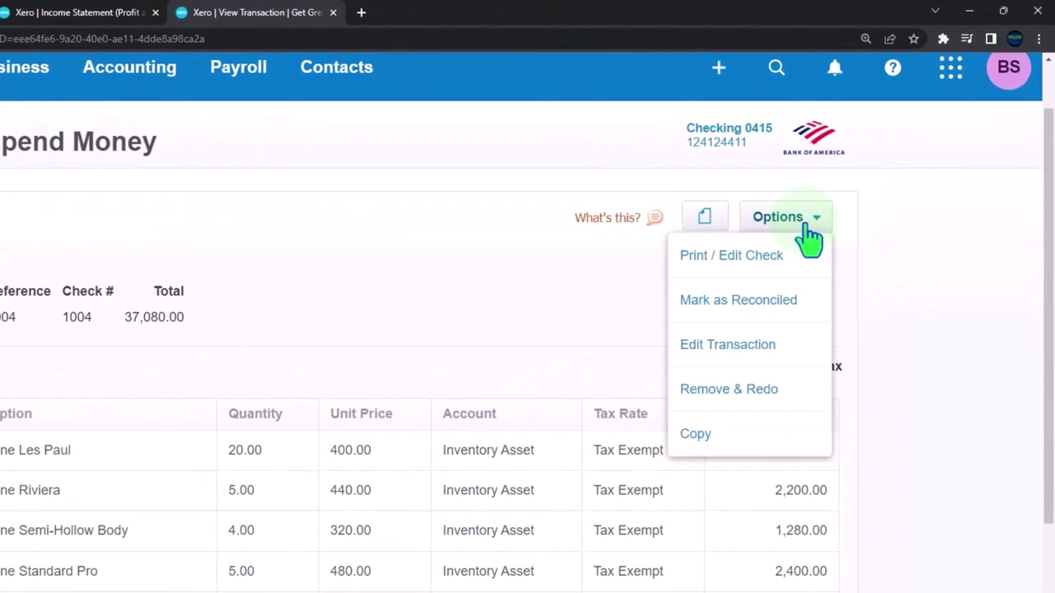
left_click(769, 350)
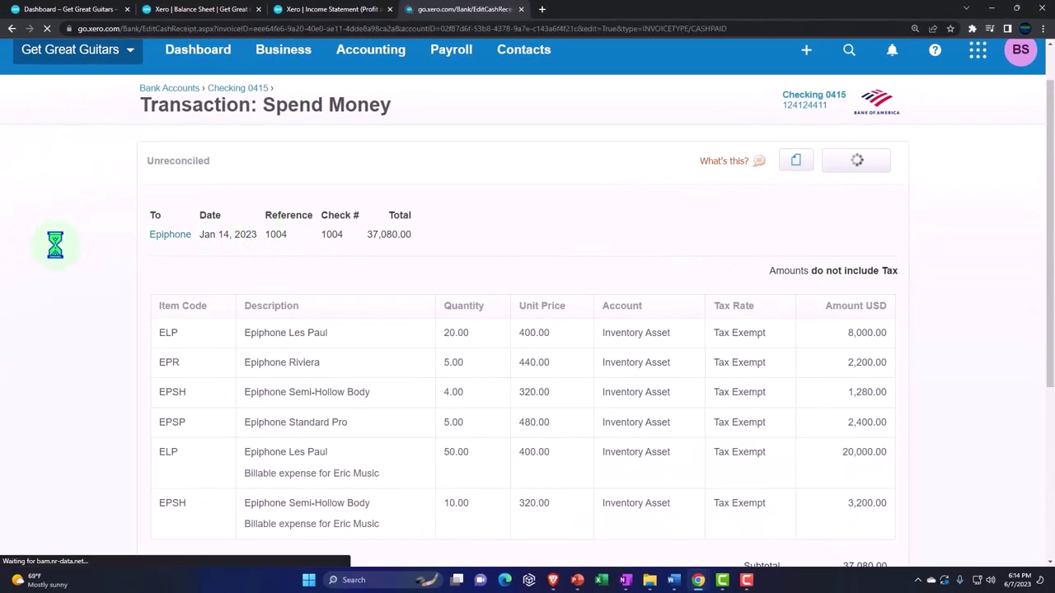
Review which transaction lines are assigned to a customer as billable expenses, leaving the assignments as they are
scroll(57, 252, "down", 5)
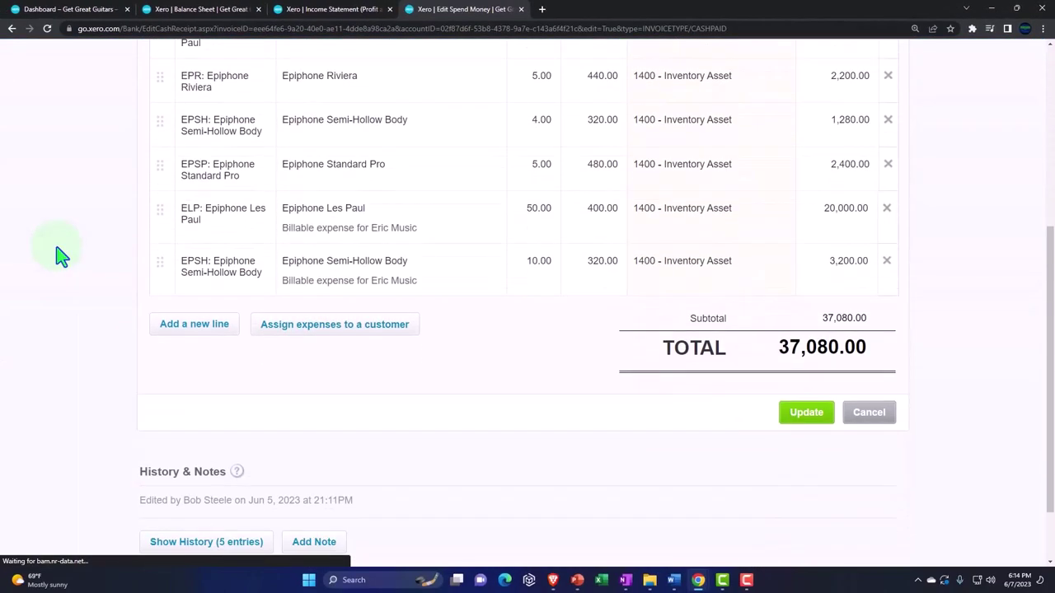
scroll(61, 256, "down", 2)
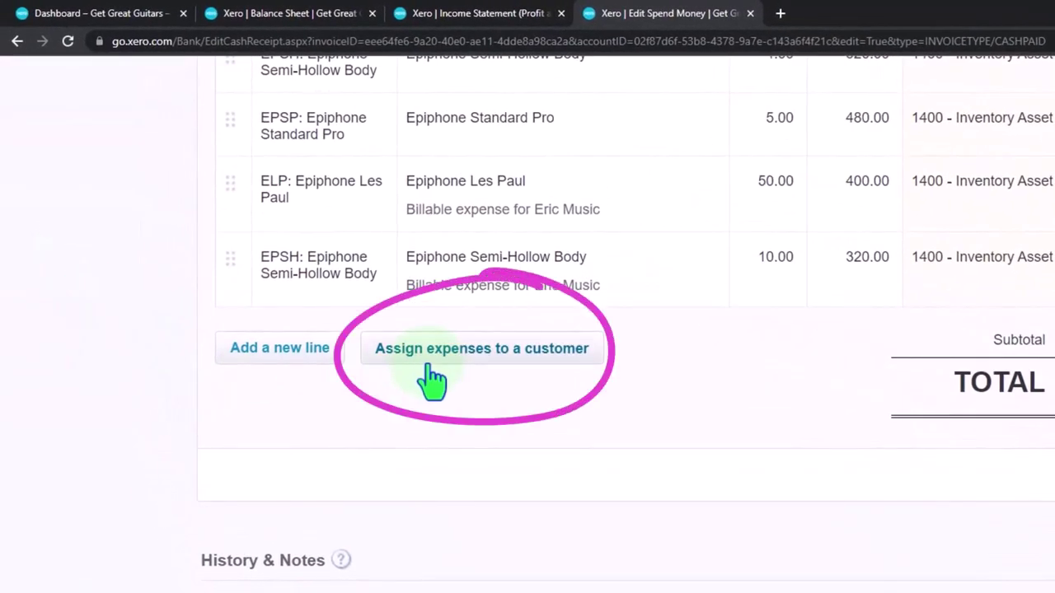
left_click(427, 362)
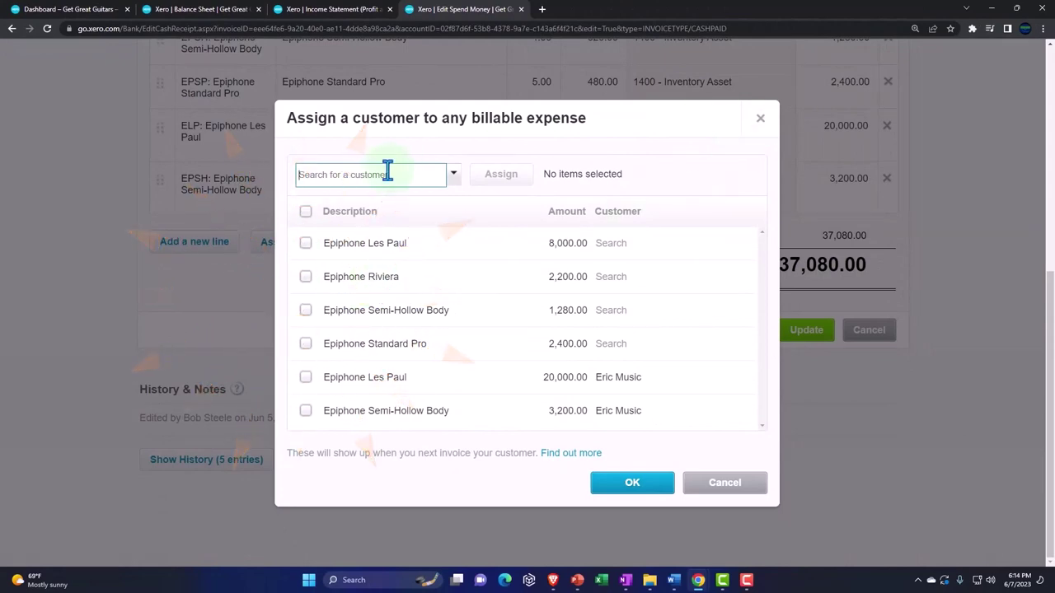
left_click(759, 128)
Return to the Billable Expenses - Outstanding report and examine the amounts listed for Eric Music and Music Stuff Store
scroll(532, 313, "up", 3)
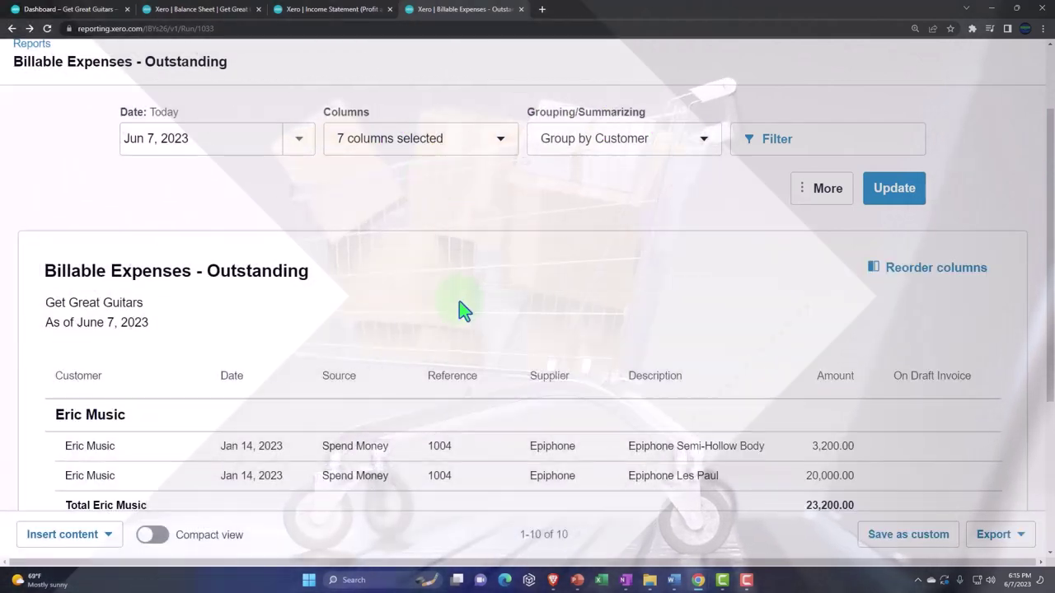
scroll(461, 309, "down", 3)
left_click(813, 270)
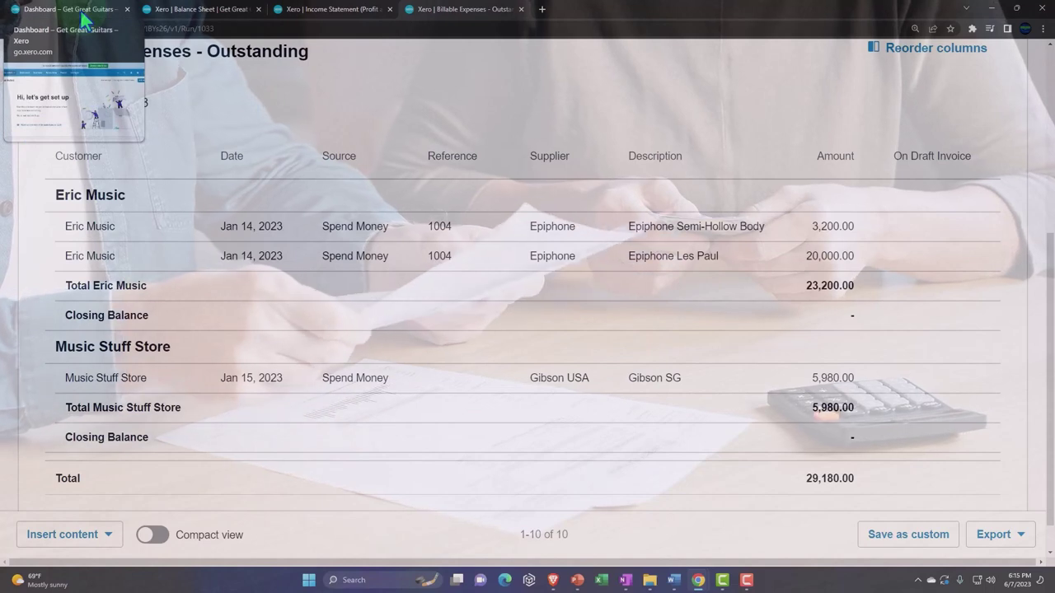
Create a new invoice from the dashboard browser tab and choose Eric Music as the customer
left_click(83, 19)
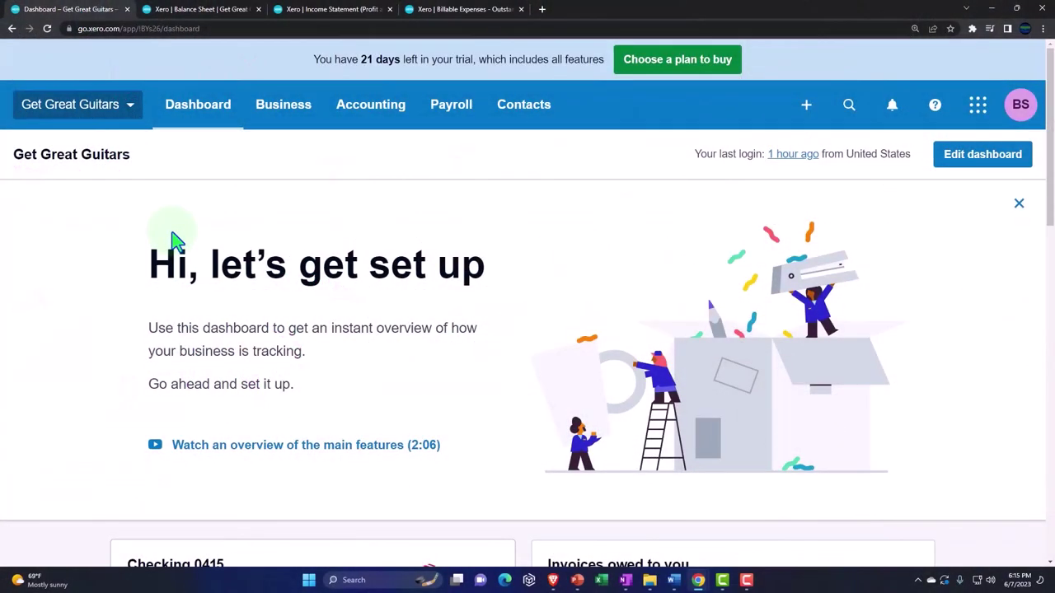
left_click(806, 105)
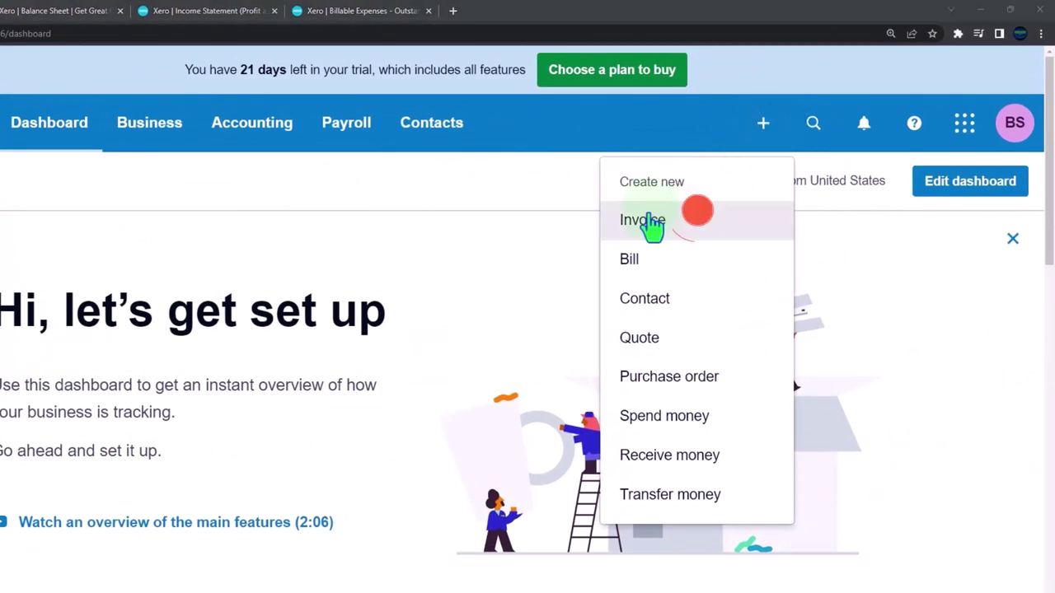
left_click(651, 221)
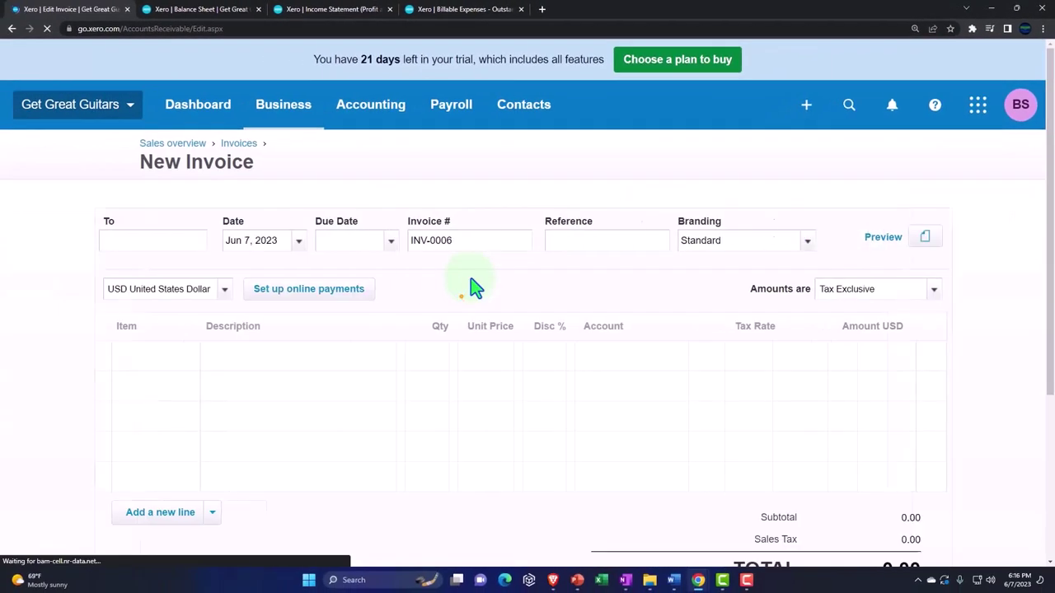
left_click(139, 241)
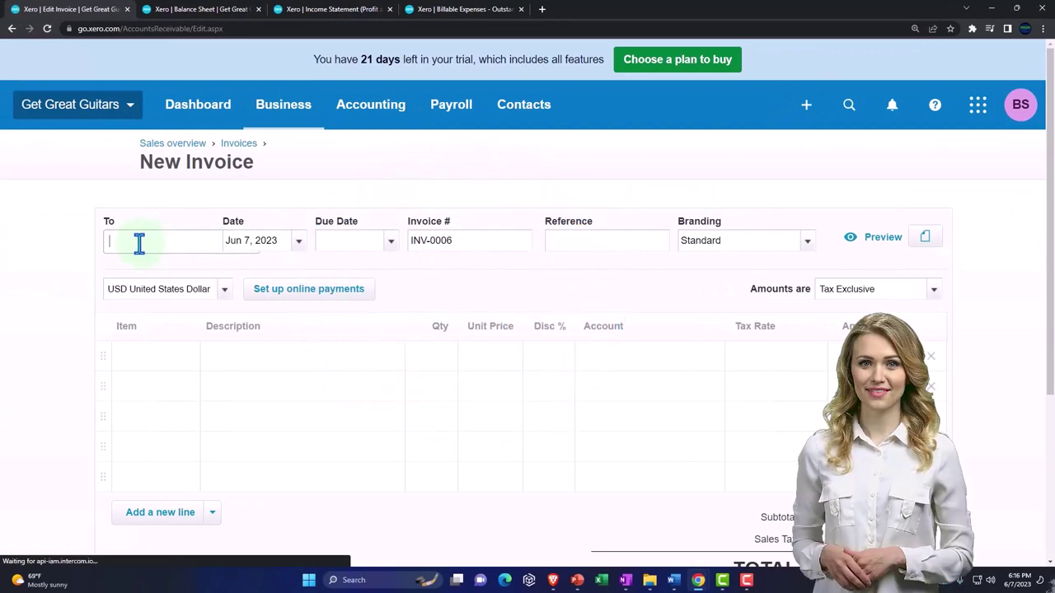
type("Eri")
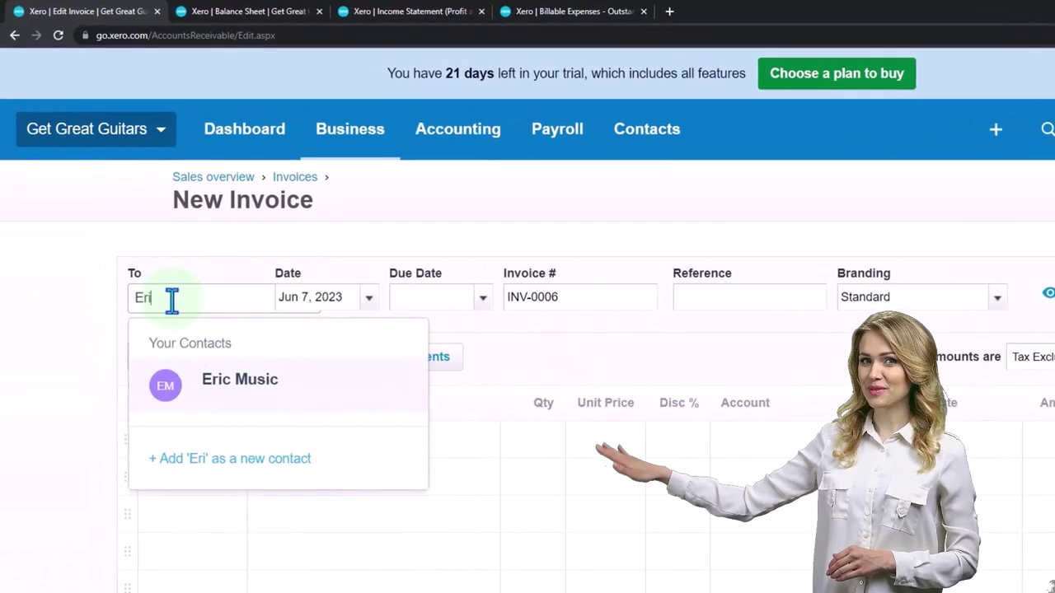
left_click(224, 381)
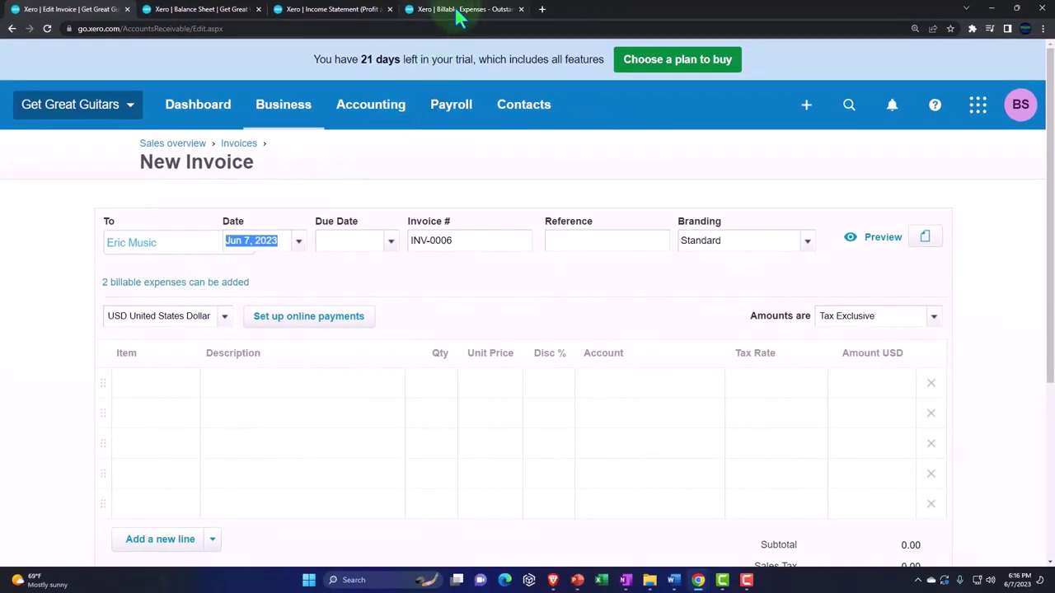
Set the invoice date to Jan 23, 2023 and the due date to Feb 23, 2023
left_click(300, 243)
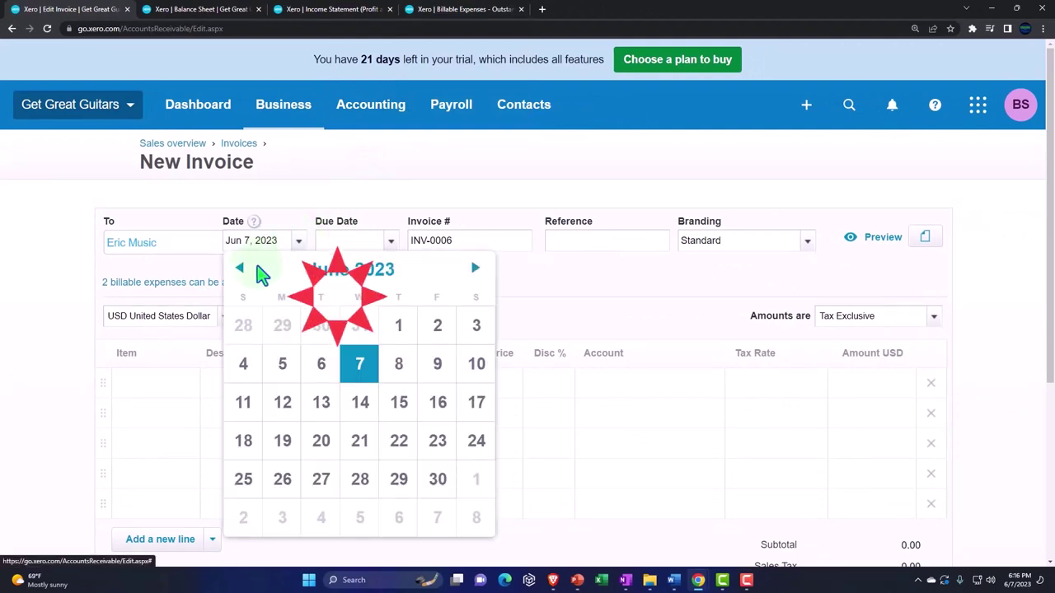
left_click(241, 271)
left_click(240, 270)
left_click(240, 271)
left_click(240, 270)
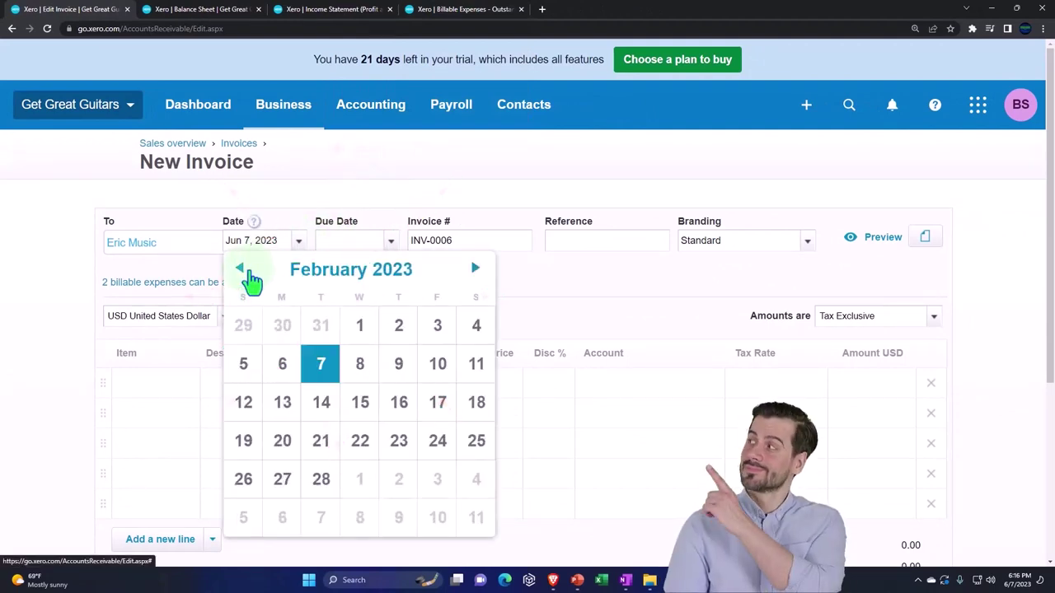
left_click(240, 270)
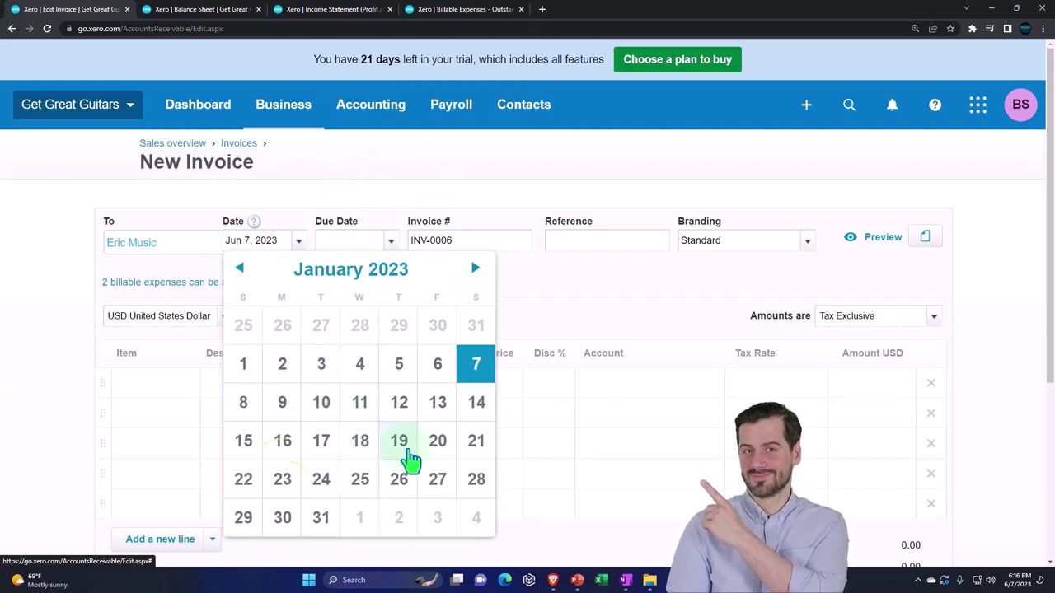
left_click(283, 481)
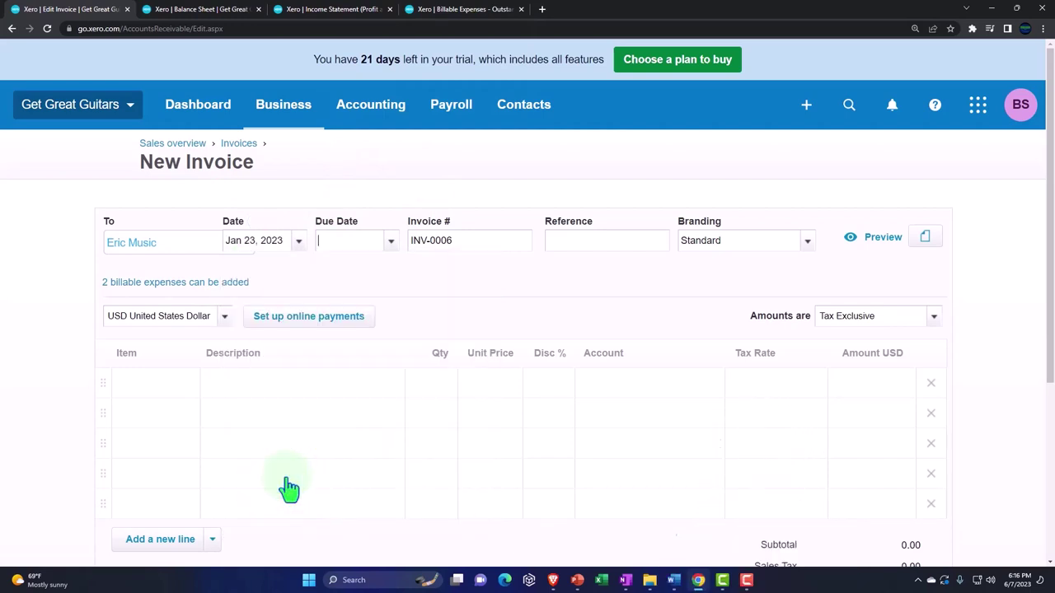
left_click(392, 242)
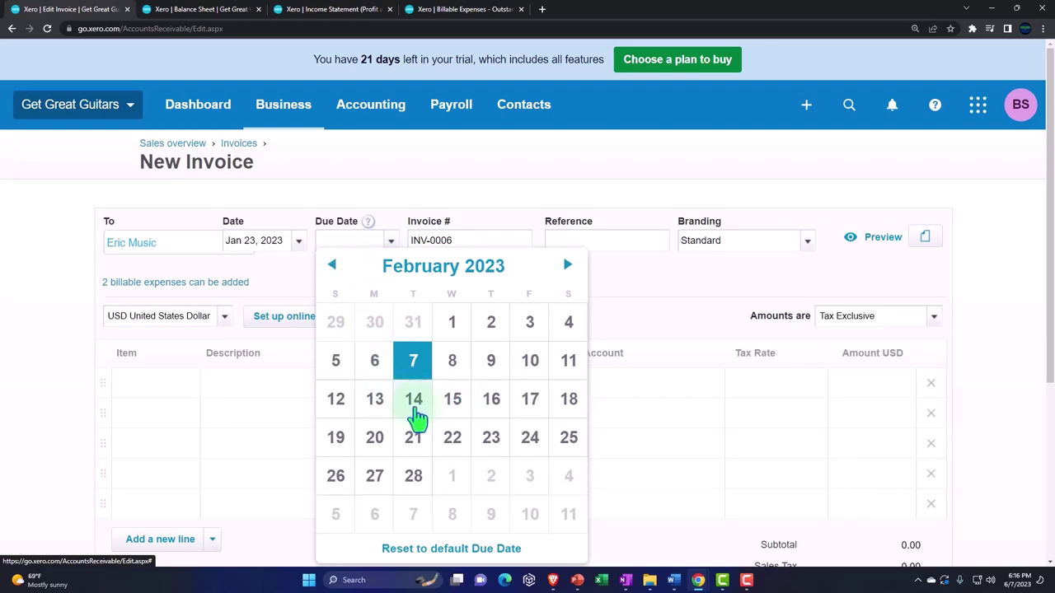
left_click(488, 445)
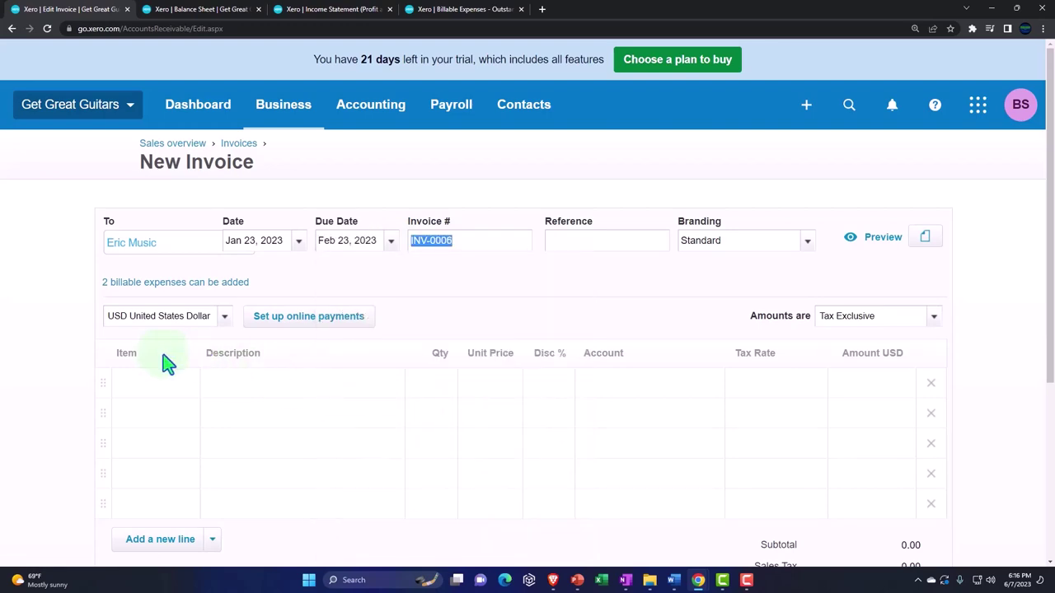
Add the Epiphone Semi-Hollow Body and Epiphone Les Paul billable expenses to the invoice as separate items
key("Tab")
key("Tab")
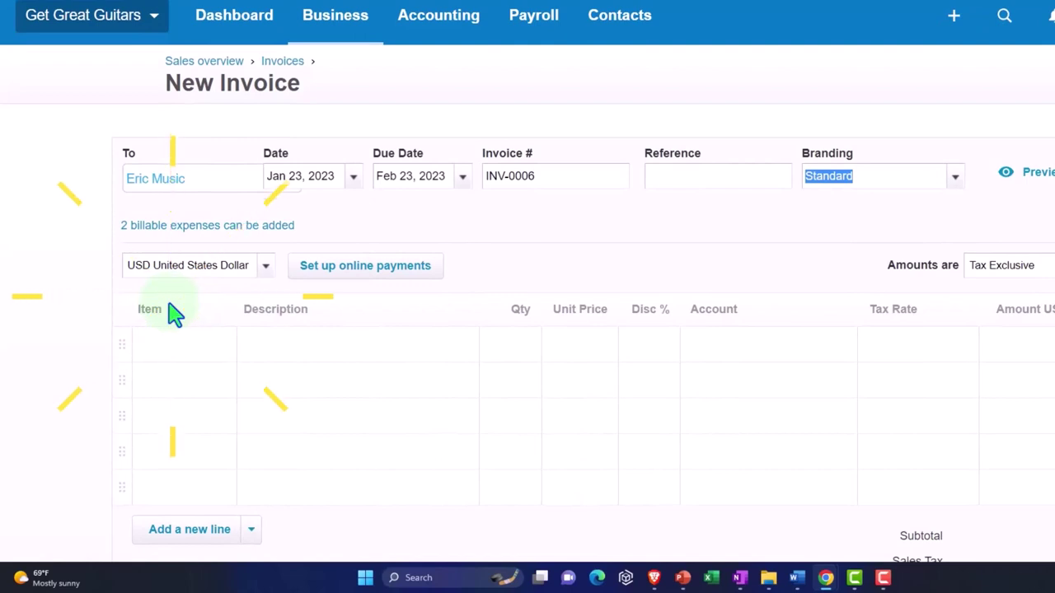
key("Tab")
key("Tab")
key("Tab")
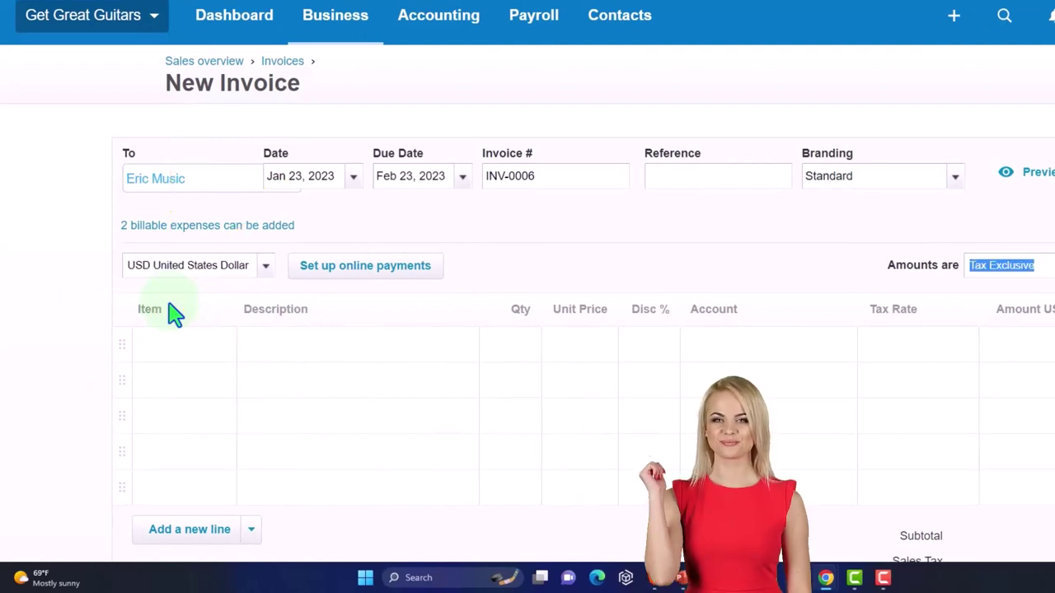
left_click(169, 239)
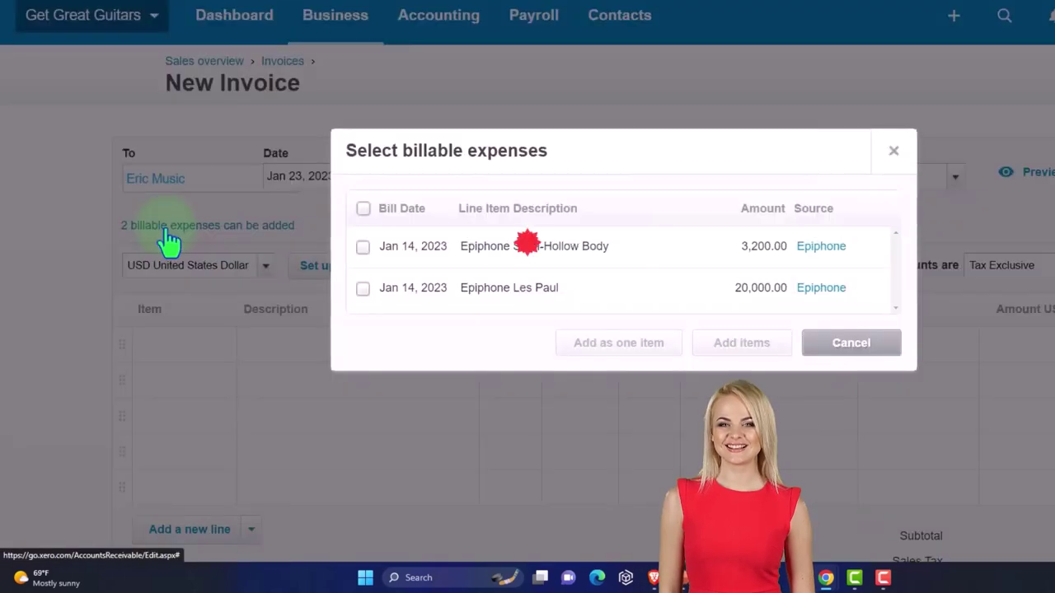
left_click(363, 247)
left_click(363, 288)
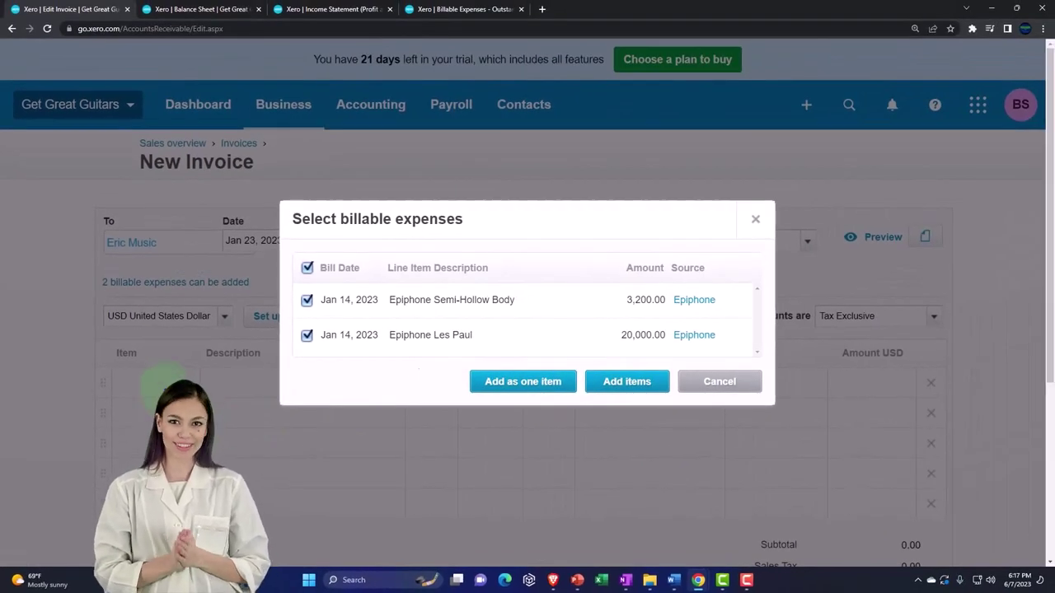
left_click(622, 388)
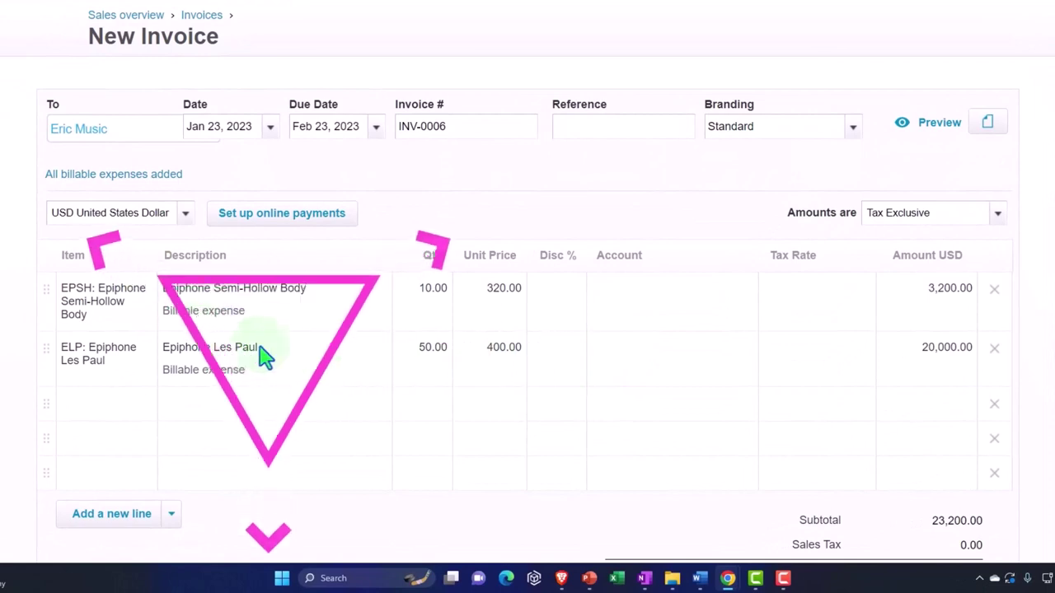
Look through the item choices on the Epiphone Semi-Hollow Body billable line, keeping its current item
left_click(144, 297)
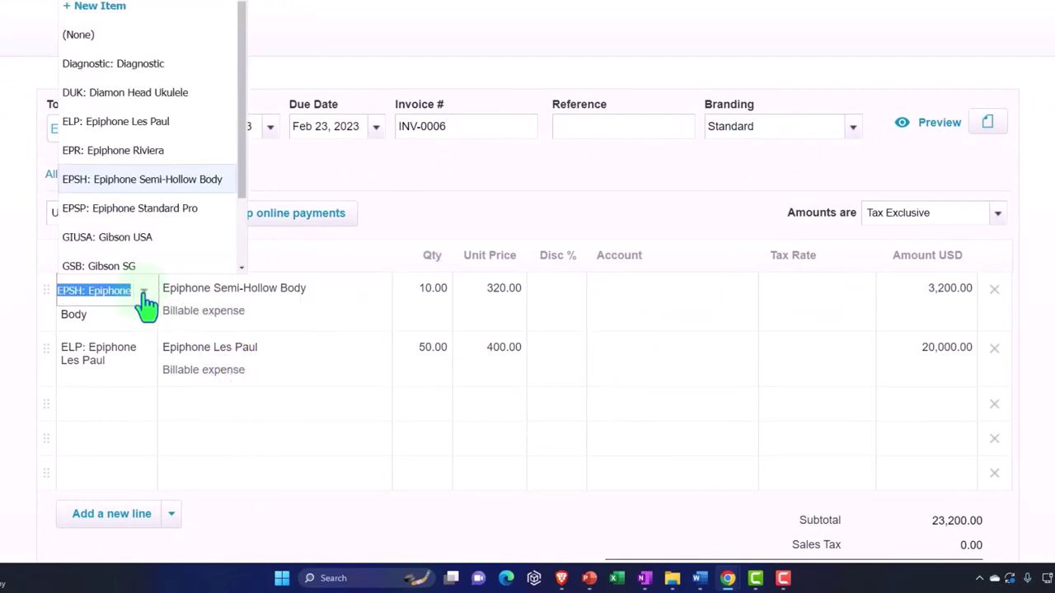
left_click(145, 301)
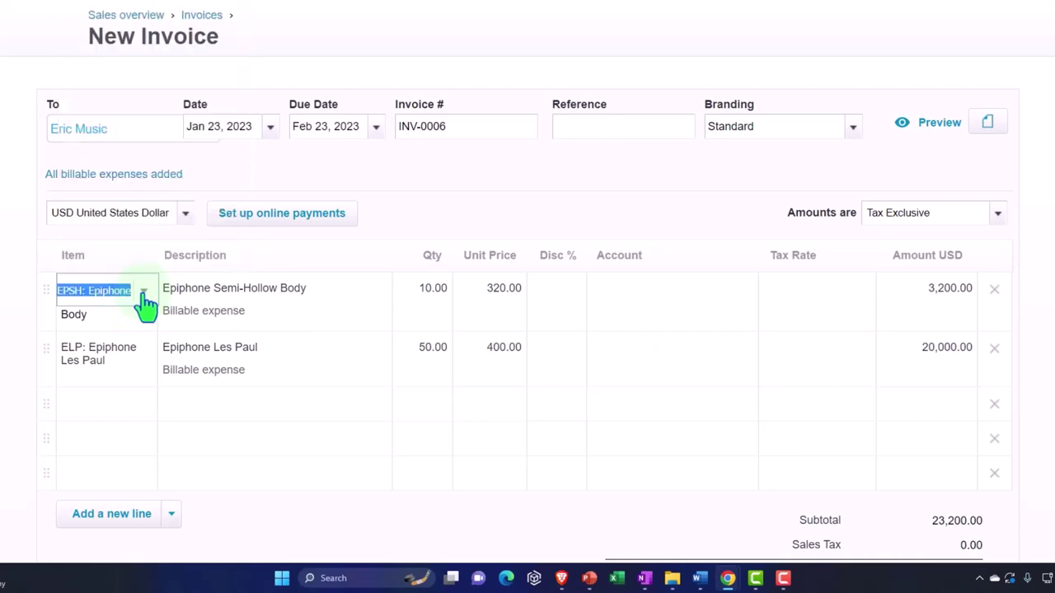
left_click(19, 298)
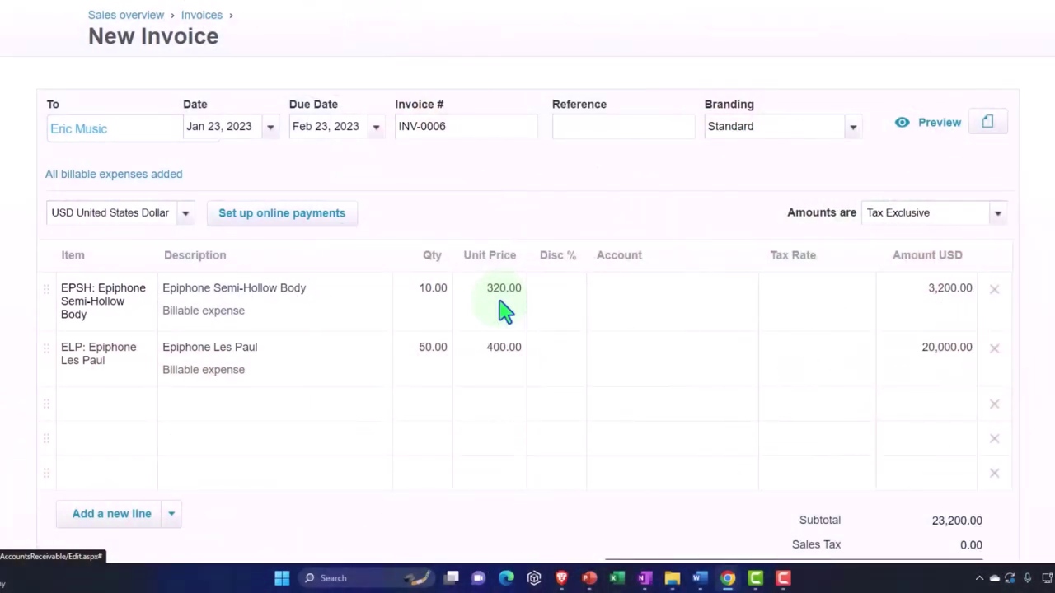
Fill the first empty invoice line with the item EPSH: Epiphone Semi-Hollow Body to compare its default sales settings
left_click(108, 404)
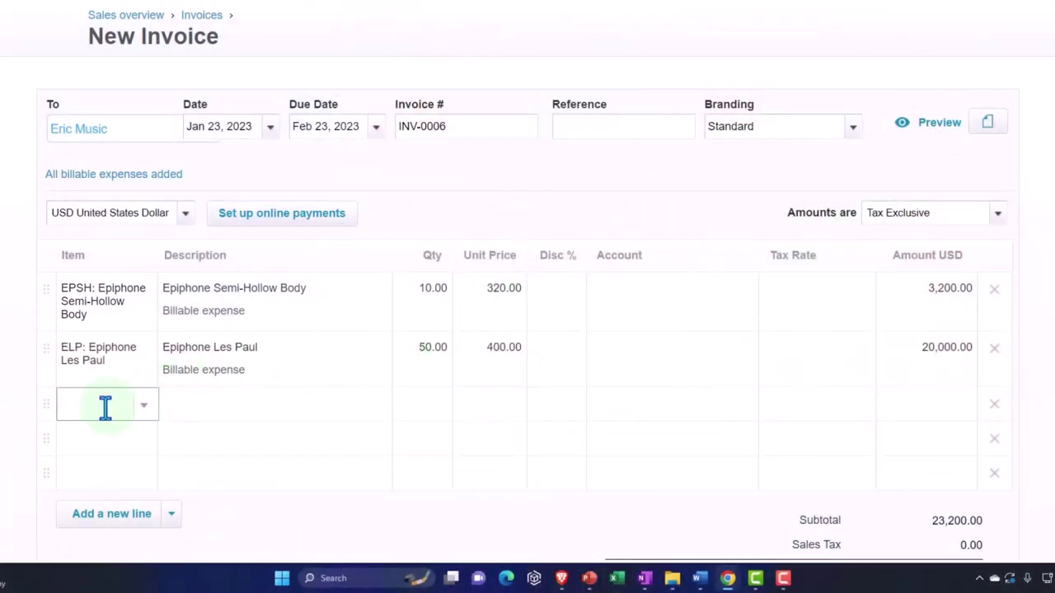
type("EP")
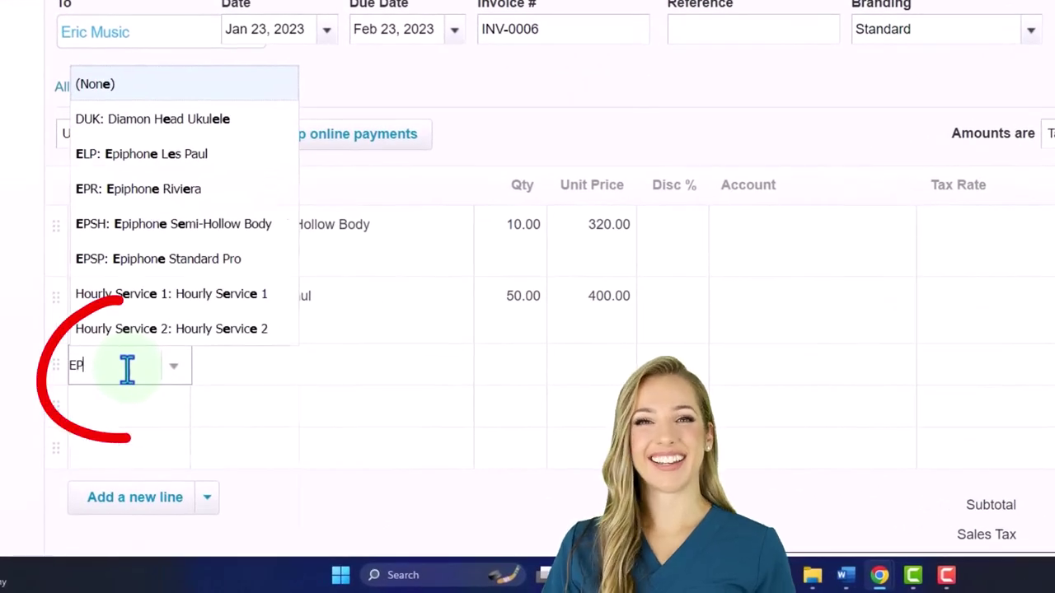
type("s")
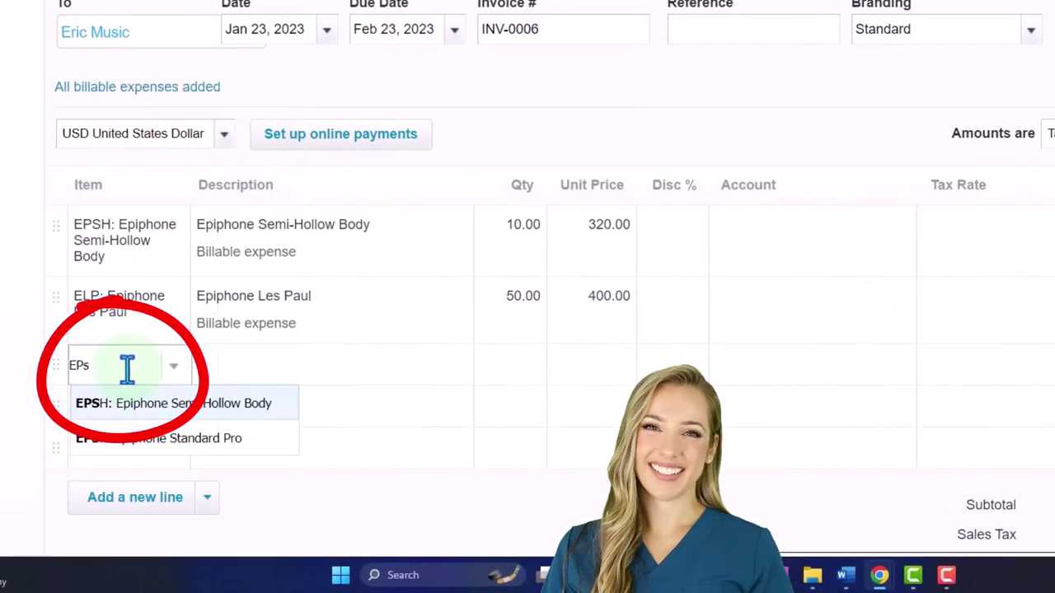
key("Tab")
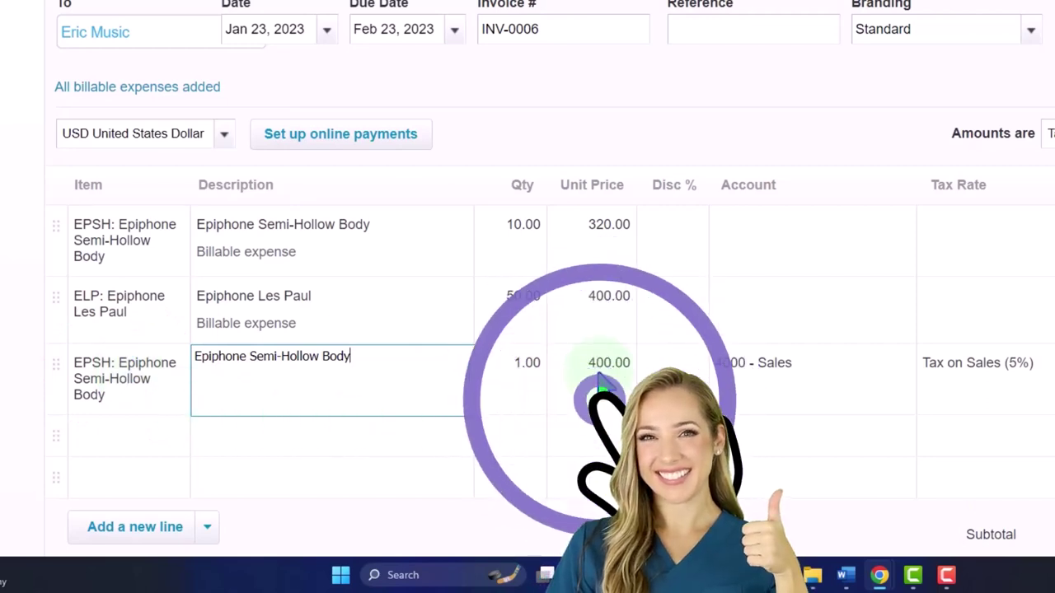
Set the Epiphone Semi-Hollow Body billable line's unit price to 400 and change the comparison line's item to ELP: Epiphone Les Paul
left_click(592, 242)
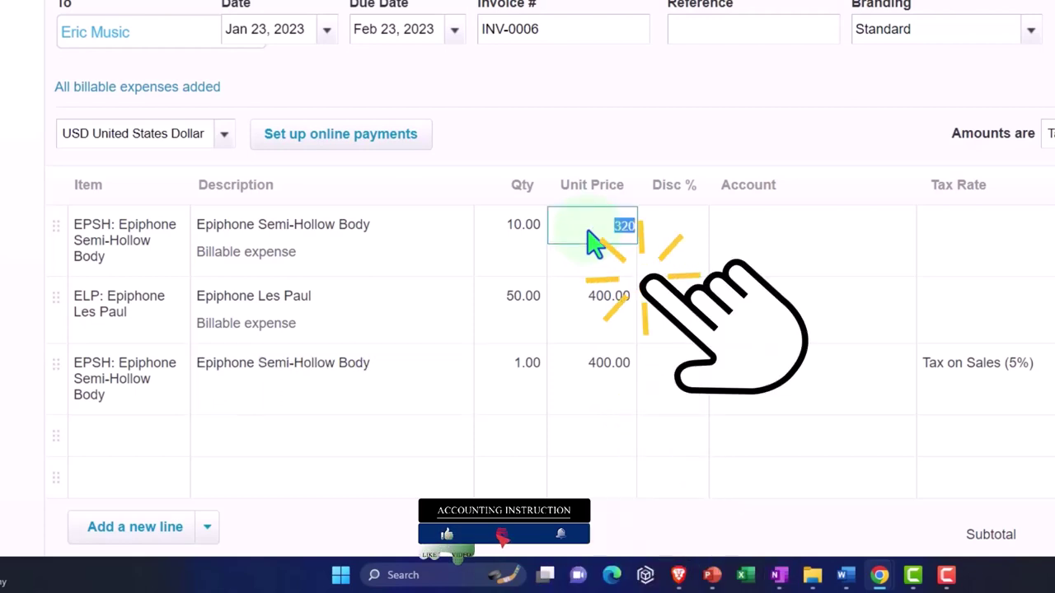
type("400")
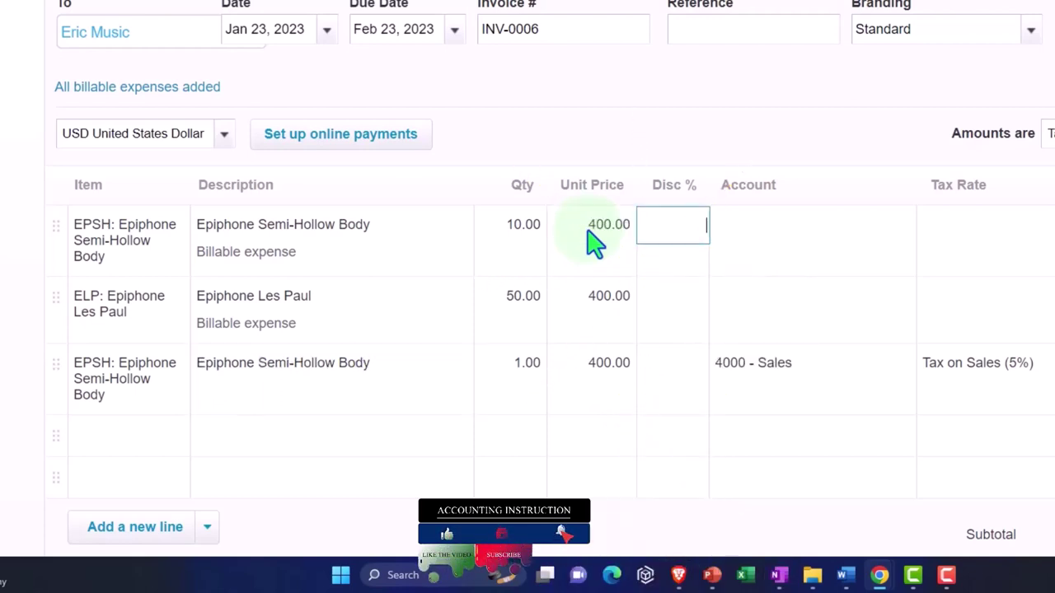
left_click(130, 381)
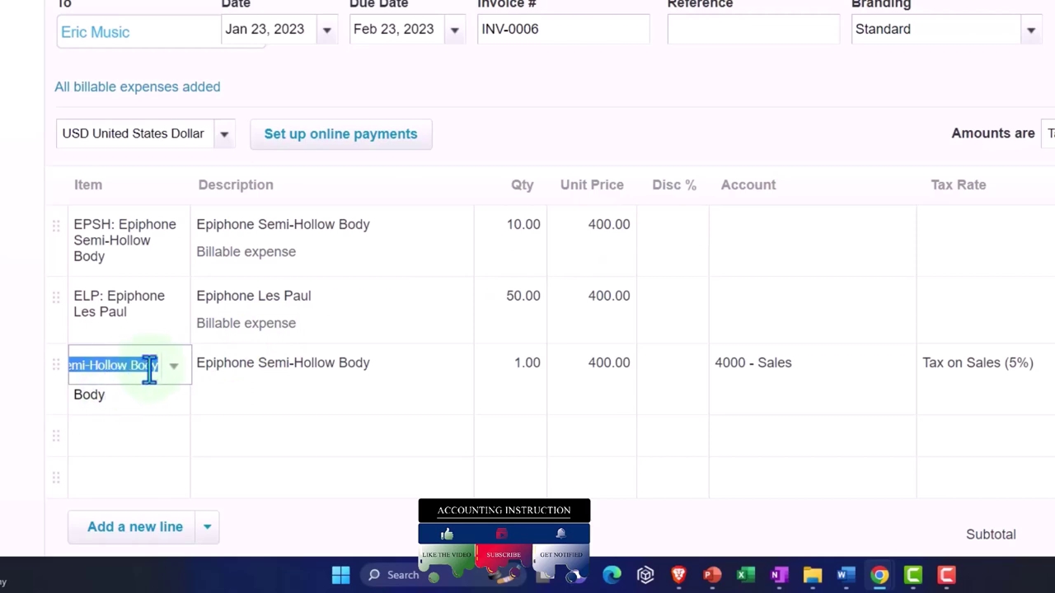
type("Elp")
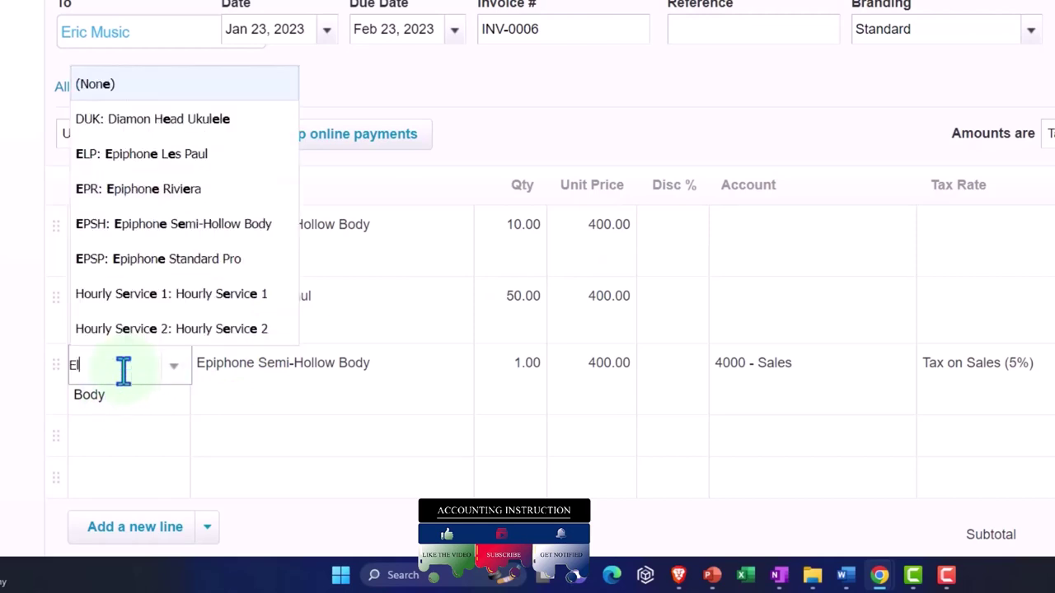
left_click(123, 371)
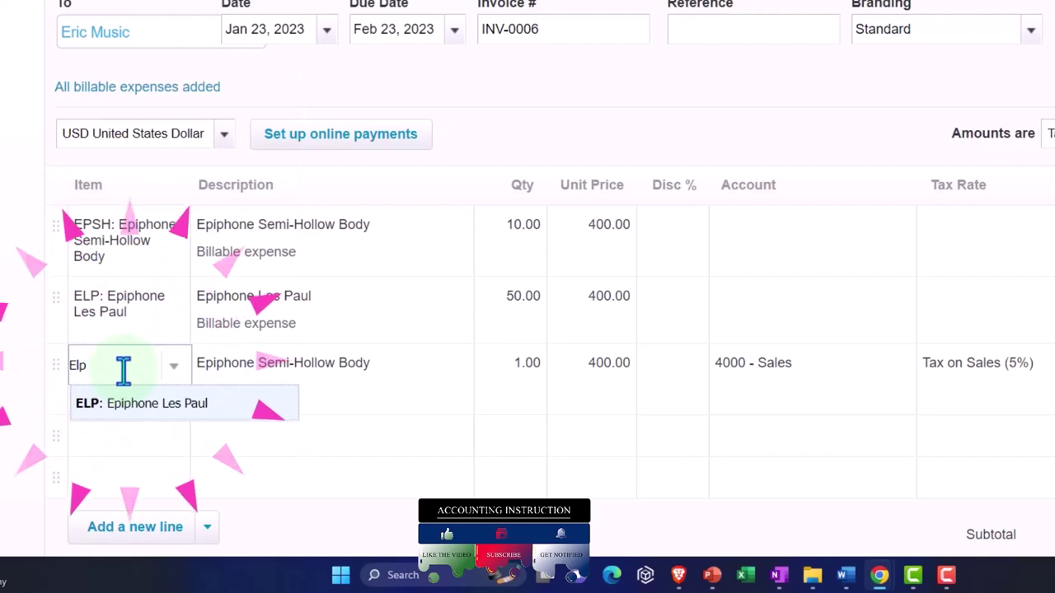
key("Tab")
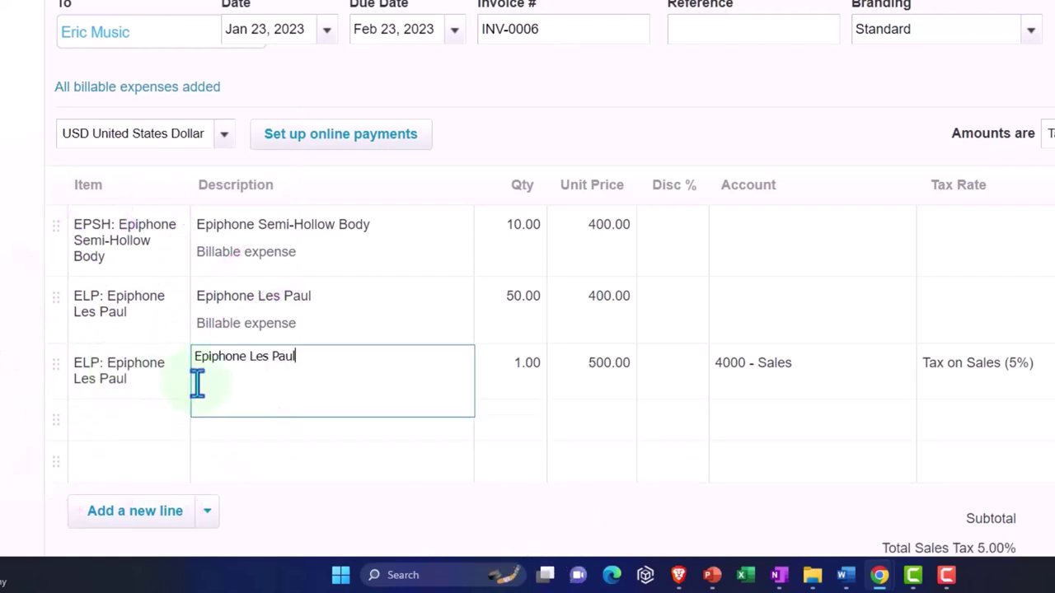
Set the Epiphone Les Paul billable line's unit price to 500 and remove the non-billable comparison line from the invoice
left_click(606, 309)
type("500")
key("Tab")
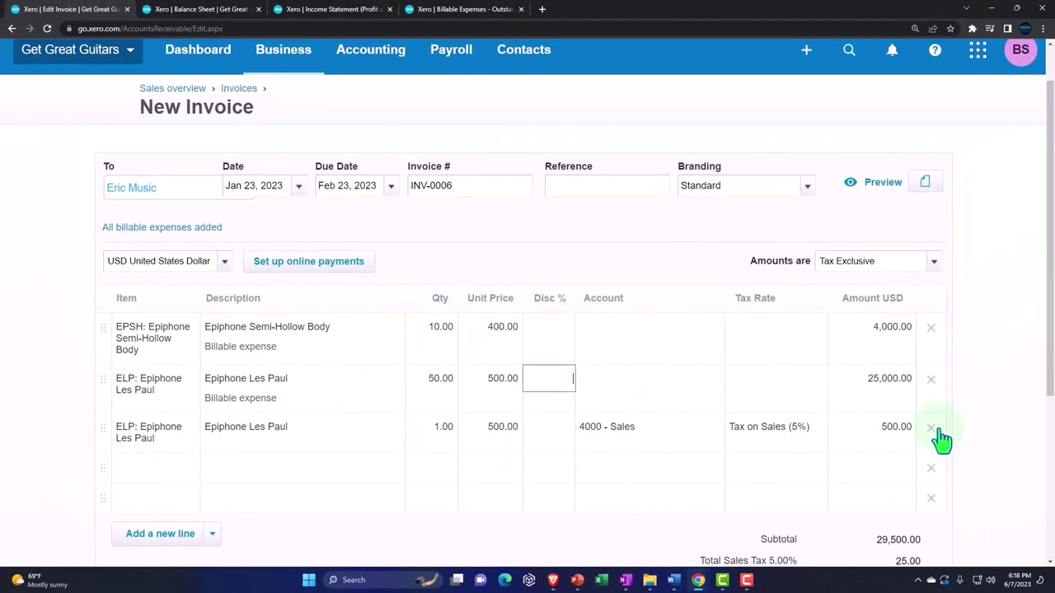
left_click(931, 427)
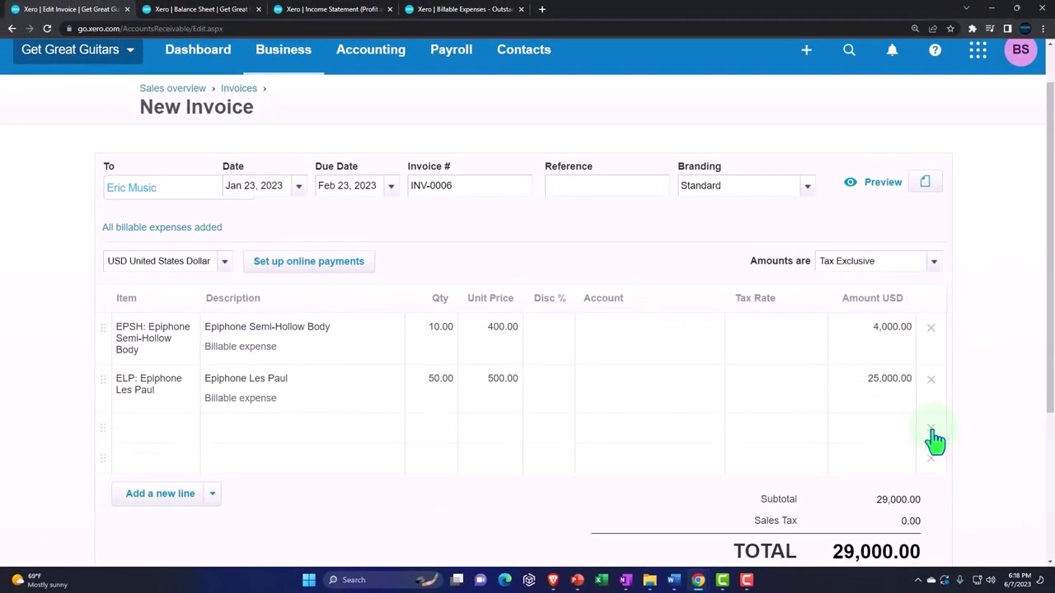
Set the tax rate to Tax on Sales (5%) on both billable expense lines
left_click(785, 338)
left_click(811, 336)
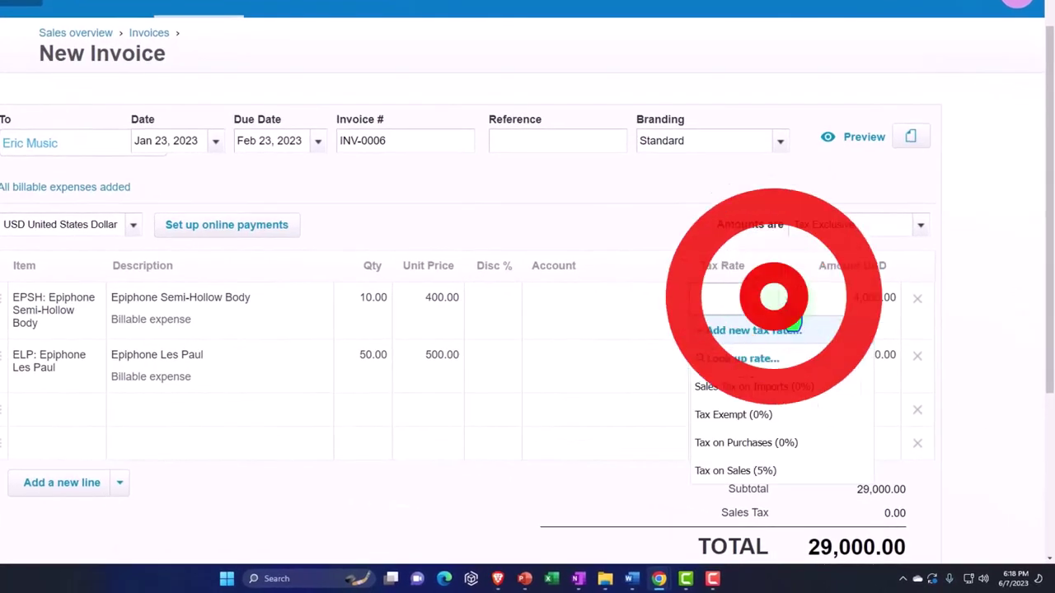
left_click(762, 472)
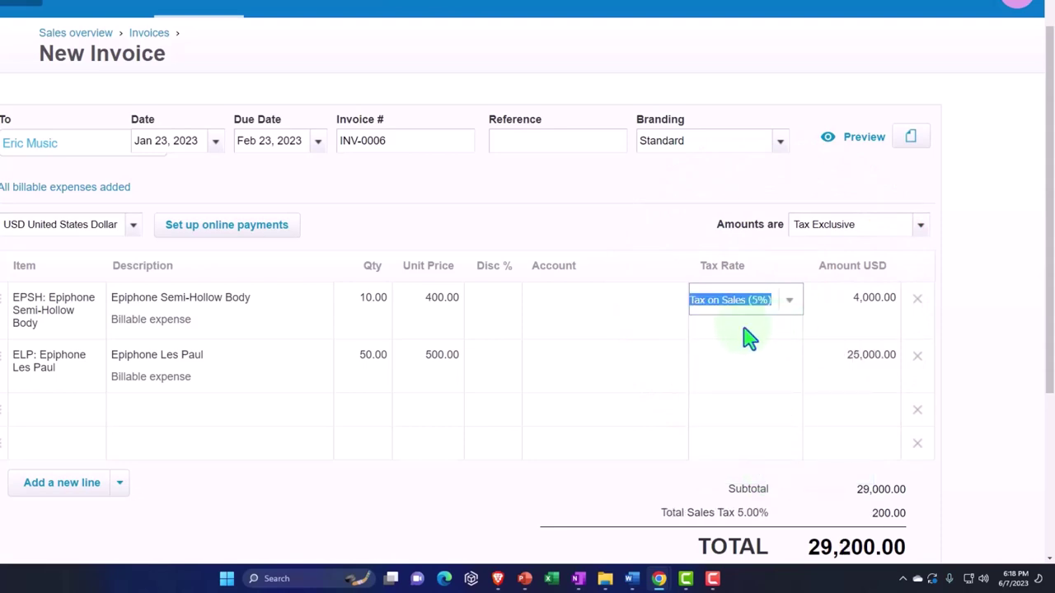
left_click(608, 371)
left_click(766, 356)
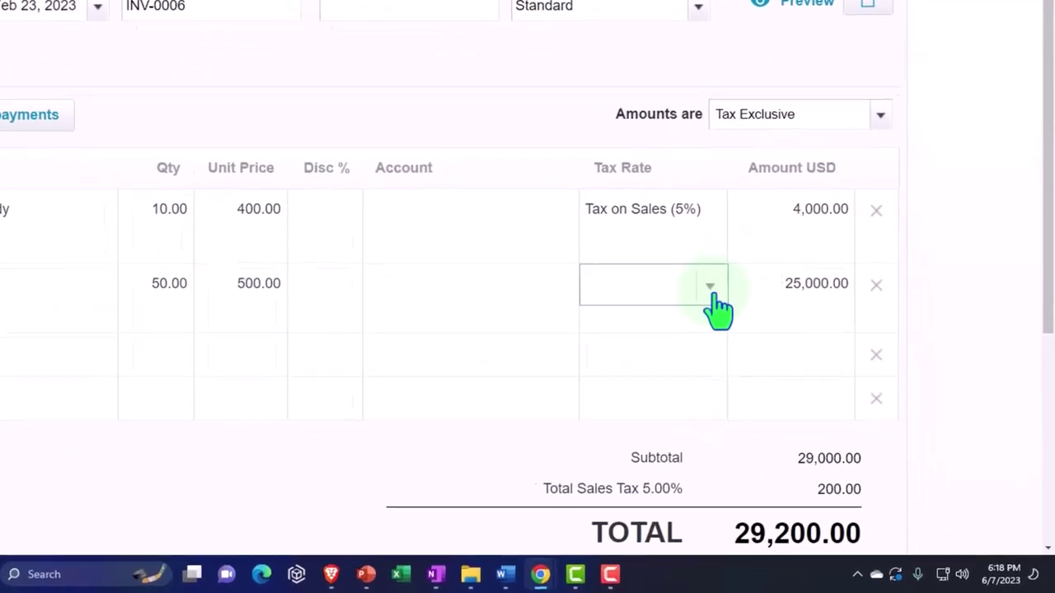
left_click(710, 288)
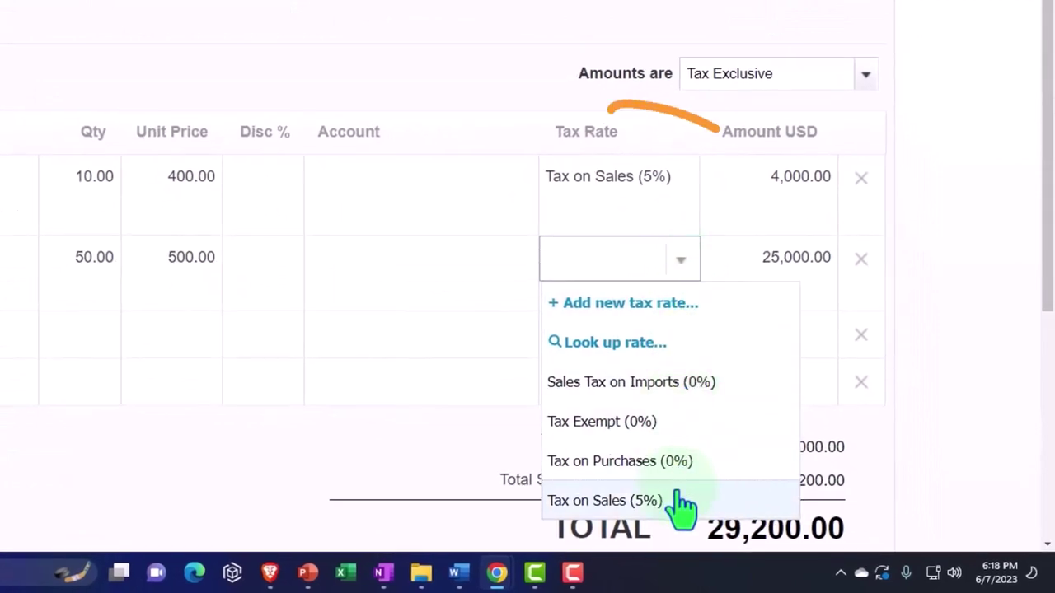
left_click(683, 502)
key("Tab")
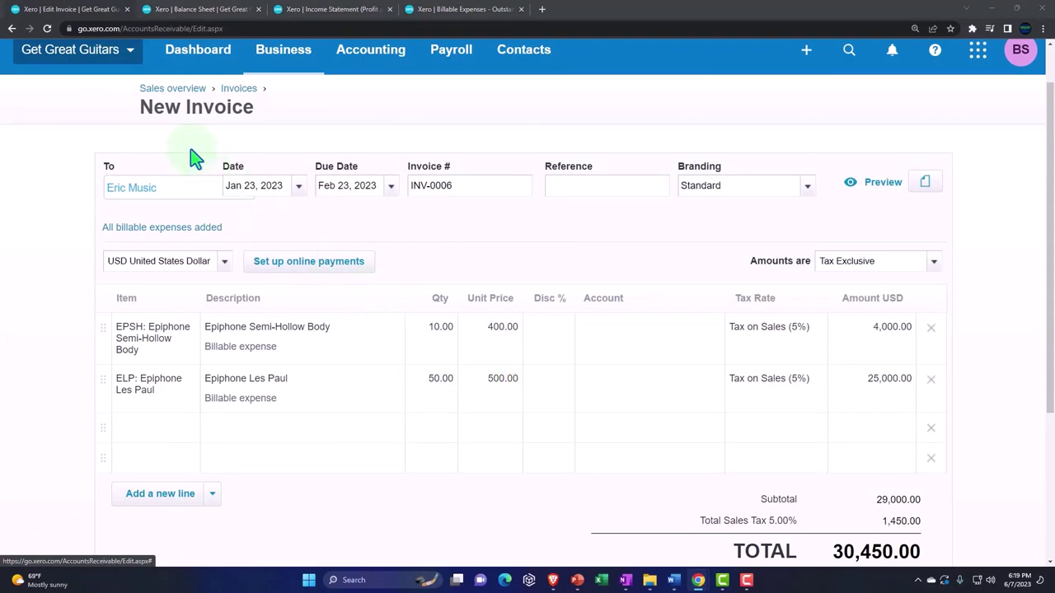
Review the invoice's line items, sales tax and total, and try to approve the invoice
scroll(192, 140, "down", 1)
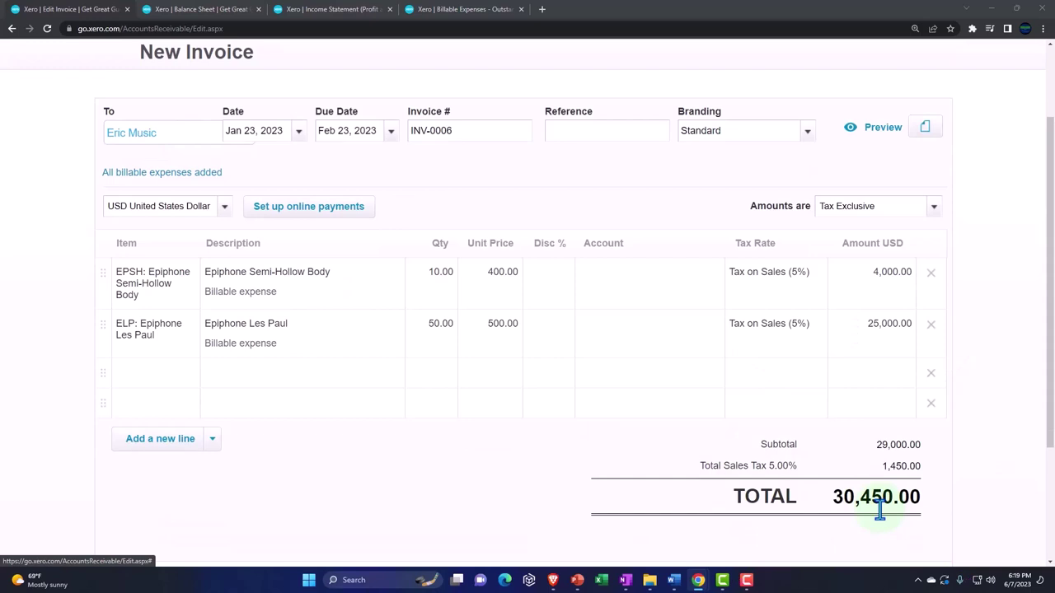
scroll(866, 512, "up", 1)
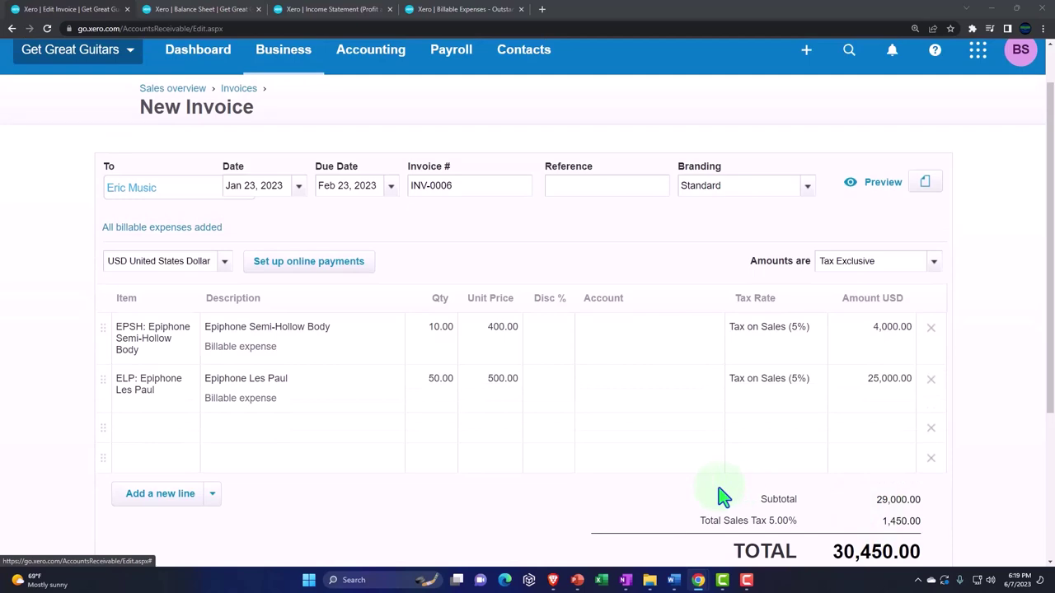
left_click(183, 348)
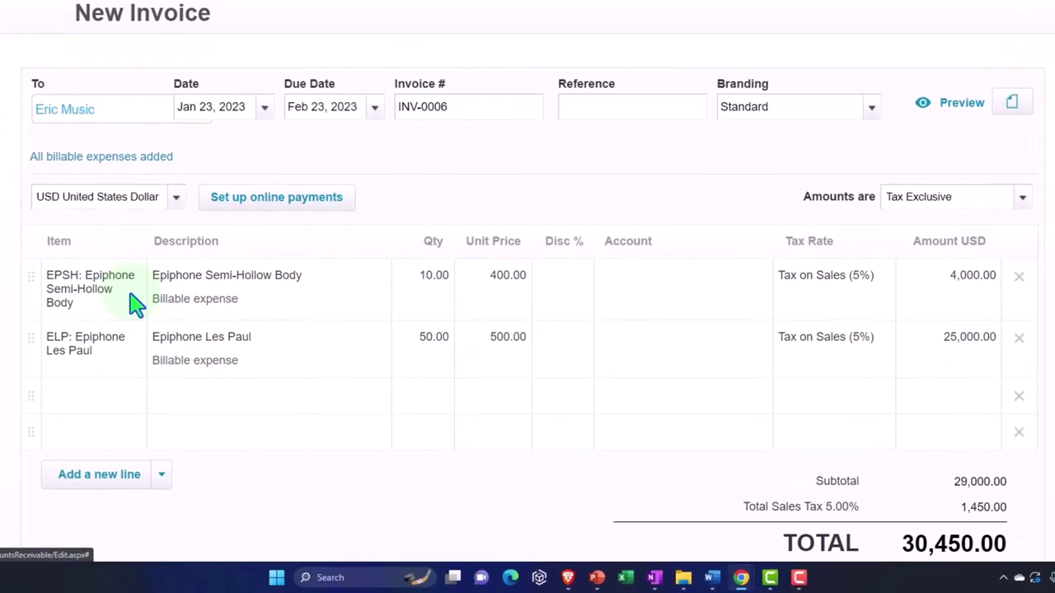
scroll(136, 305, "down", 1)
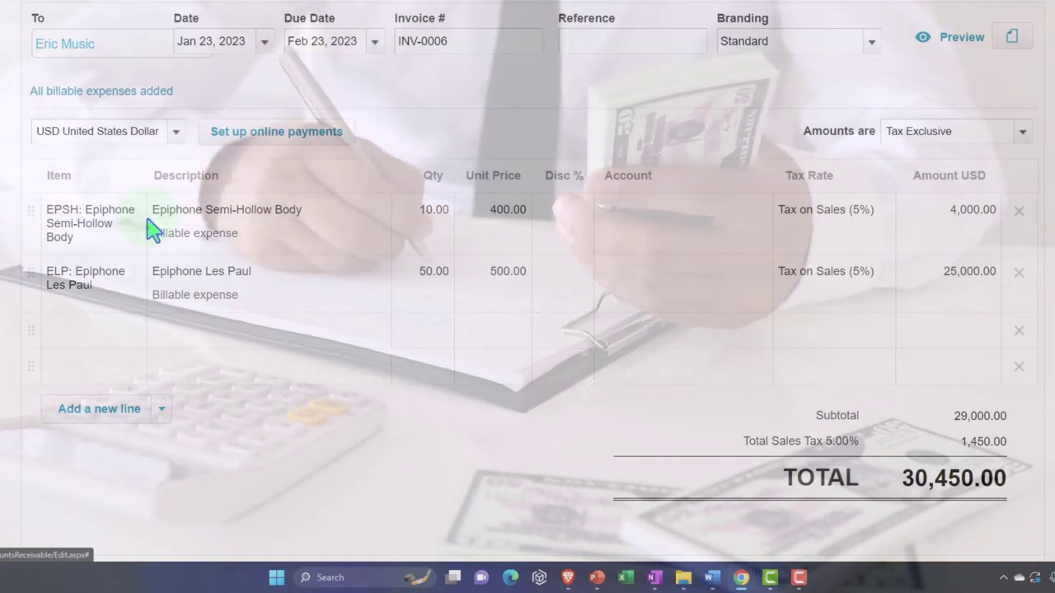
scroll(153, 228, "down", 3)
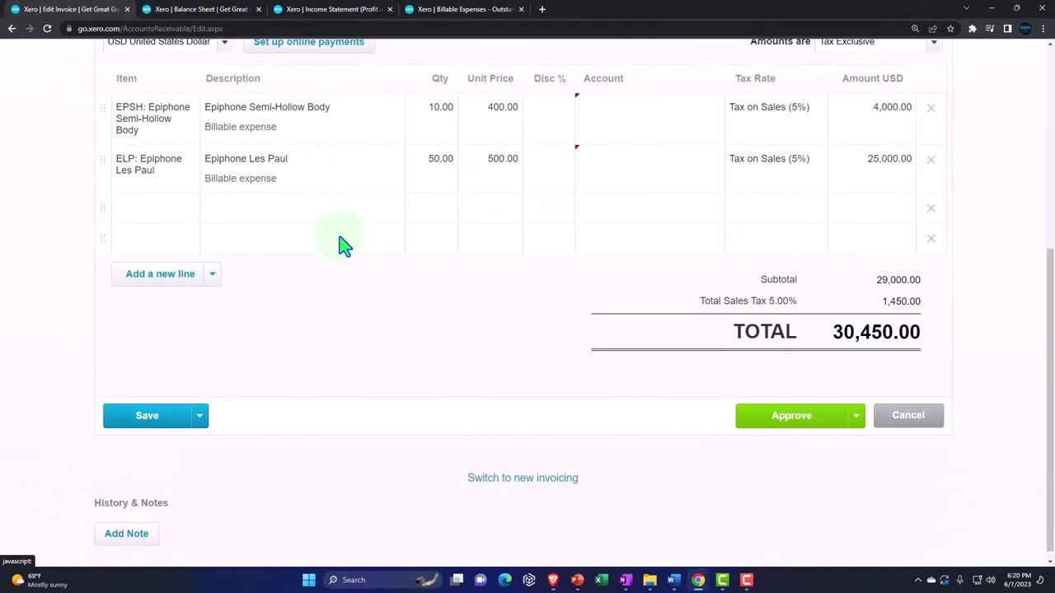
Assign the account 4000 - Sales to both the Epiphone Semi-Hollow Body and Epiphone Les Paul billable lines
scroll(350, 286, "up", 3)
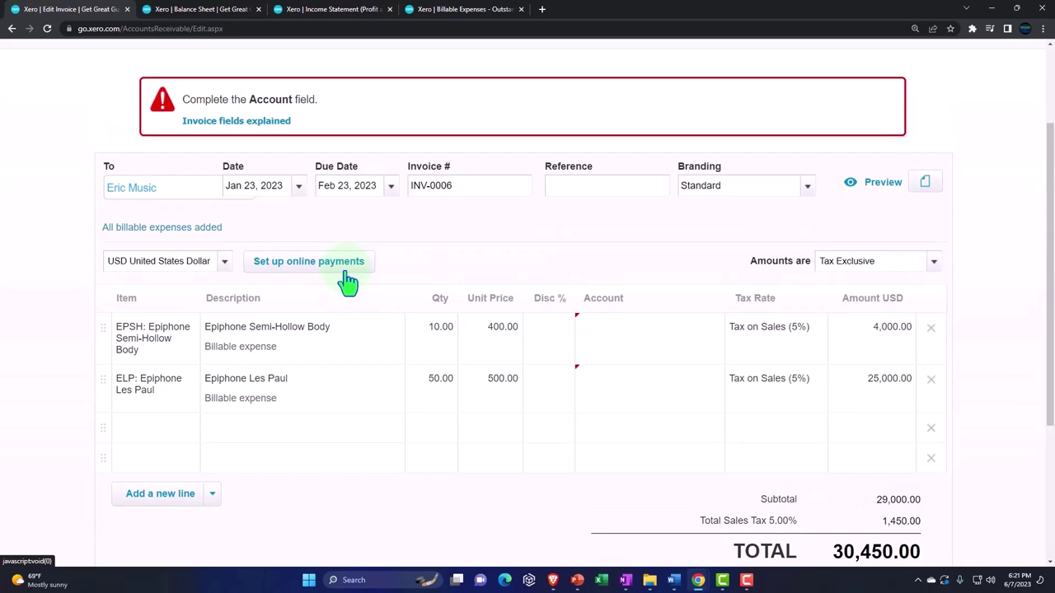
left_click(614, 336)
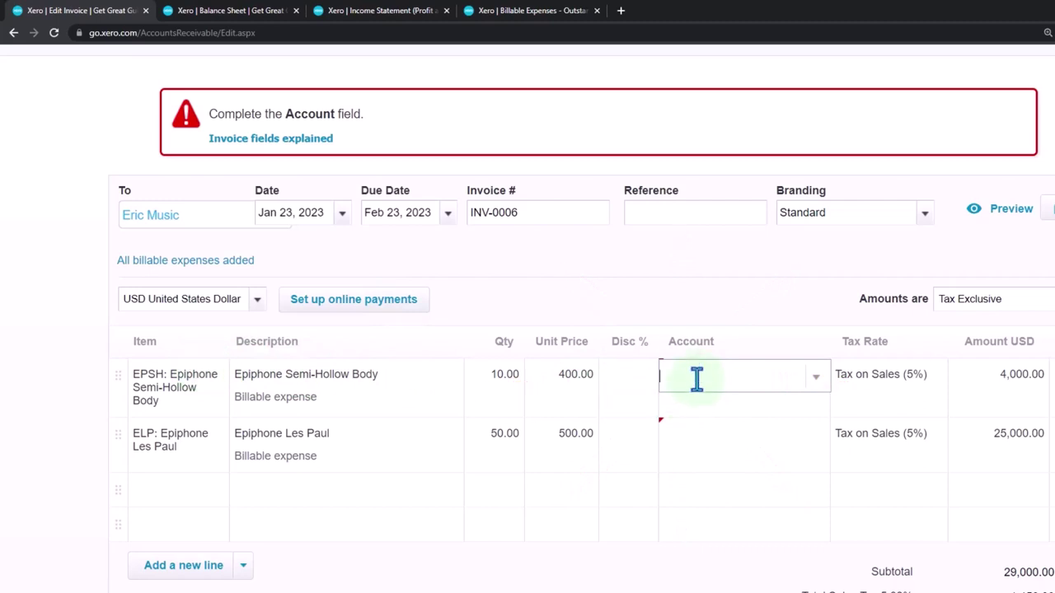
type("sa")
key("Tab")
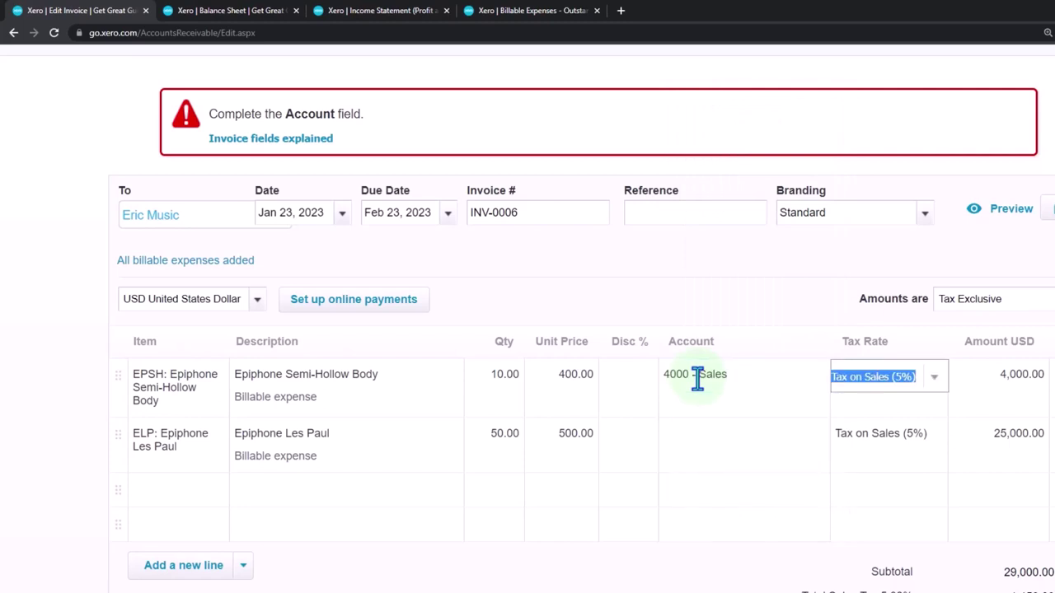
left_click(696, 437)
type("S")
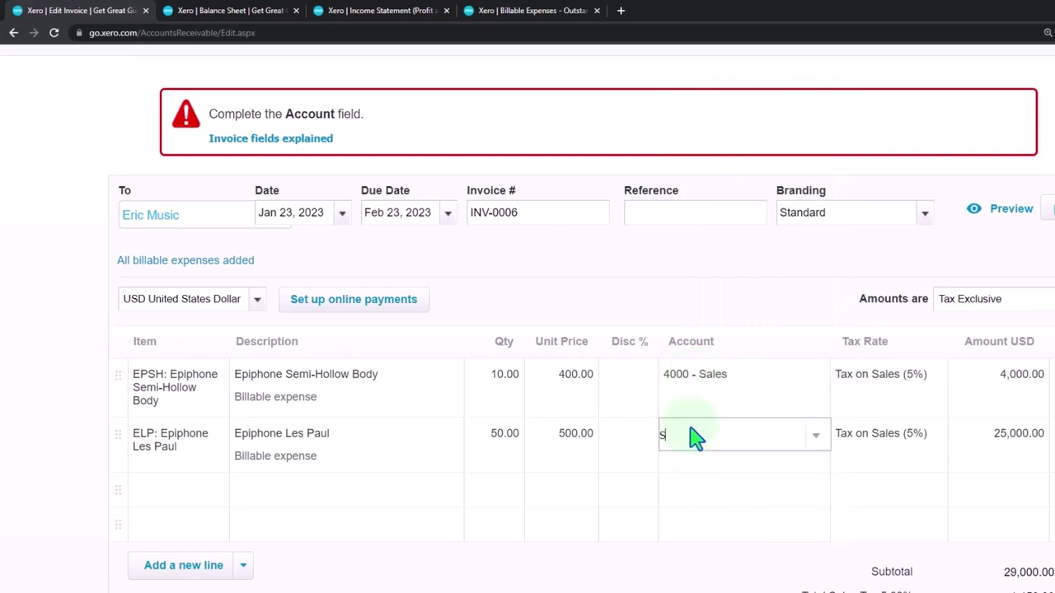
type("ale")
key("Tab")
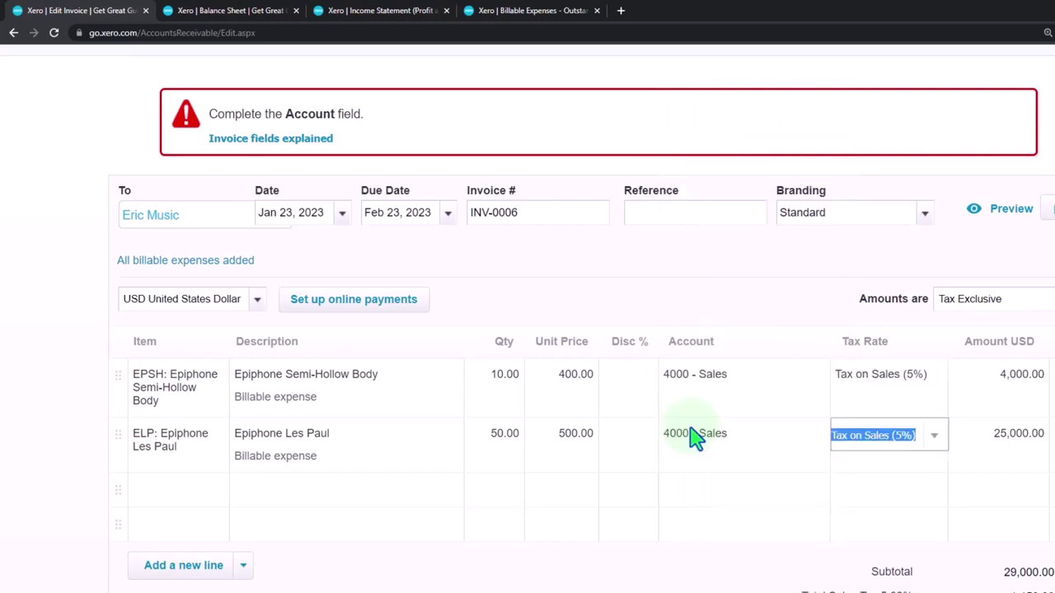
Approve the completed invoice INV-0006
scroll(695, 437, "down", 1)
left_click(694, 437)
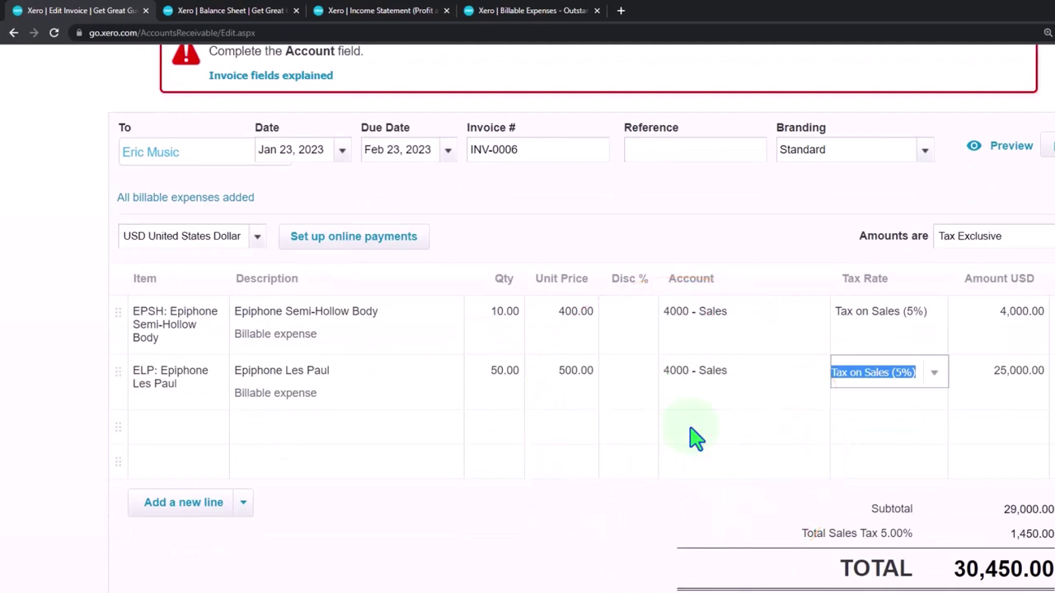
scroll(695, 437, "down", 2)
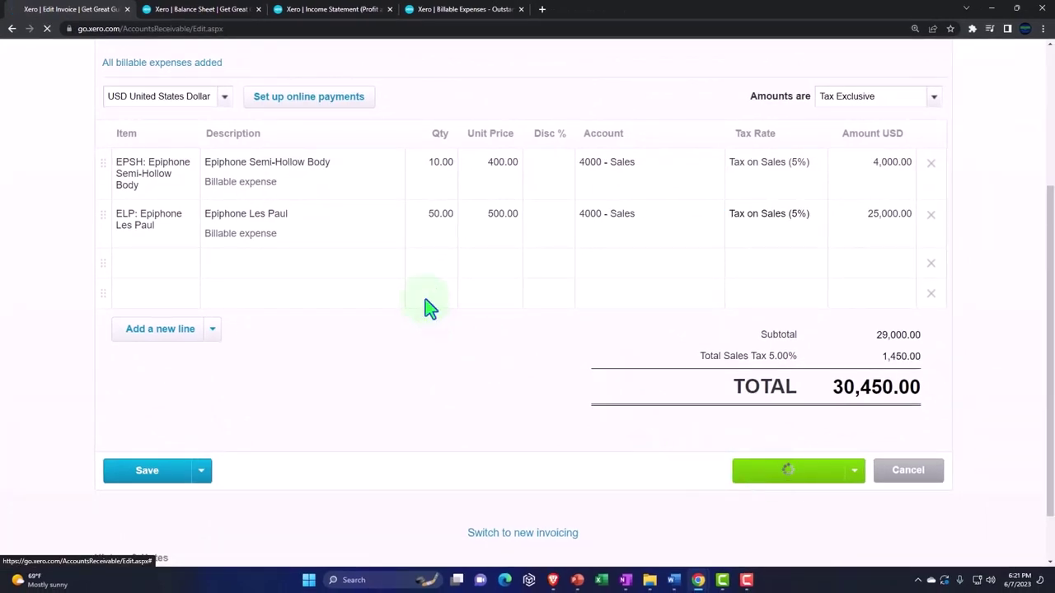
left_click(378, 307)
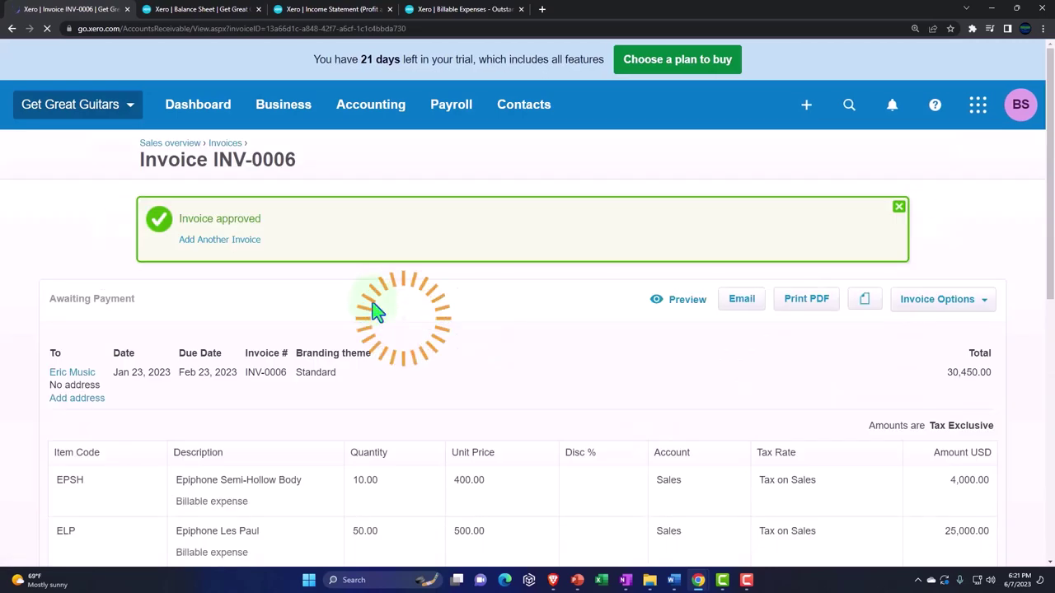
Refresh the balance sheet for Dec 31, 2023 and examine the Accounts Receivable balance
left_click(206, 10)
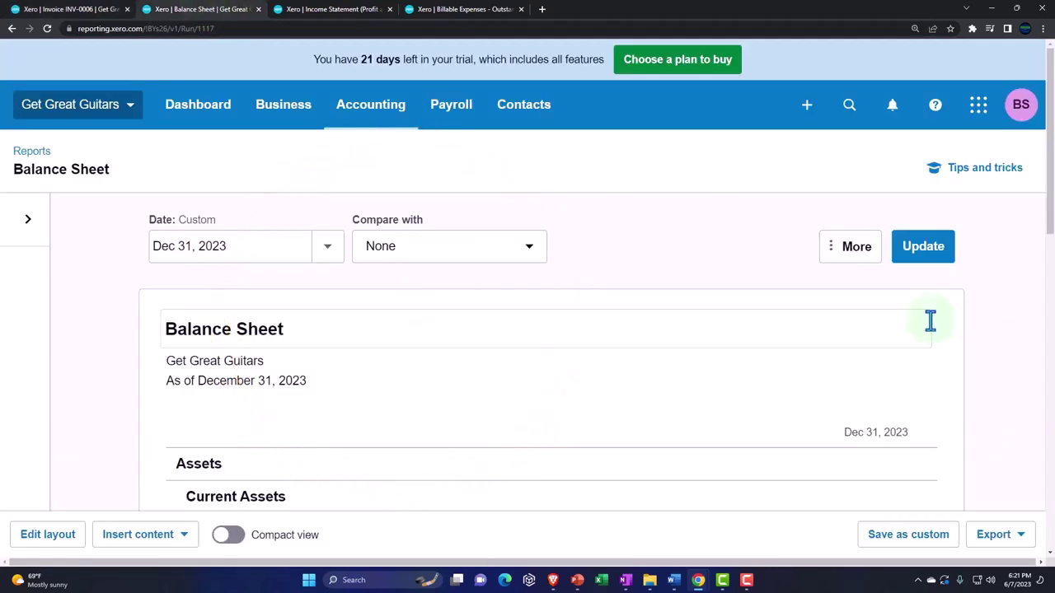
left_click(923, 248)
scroll(432, 309, "down", 3)
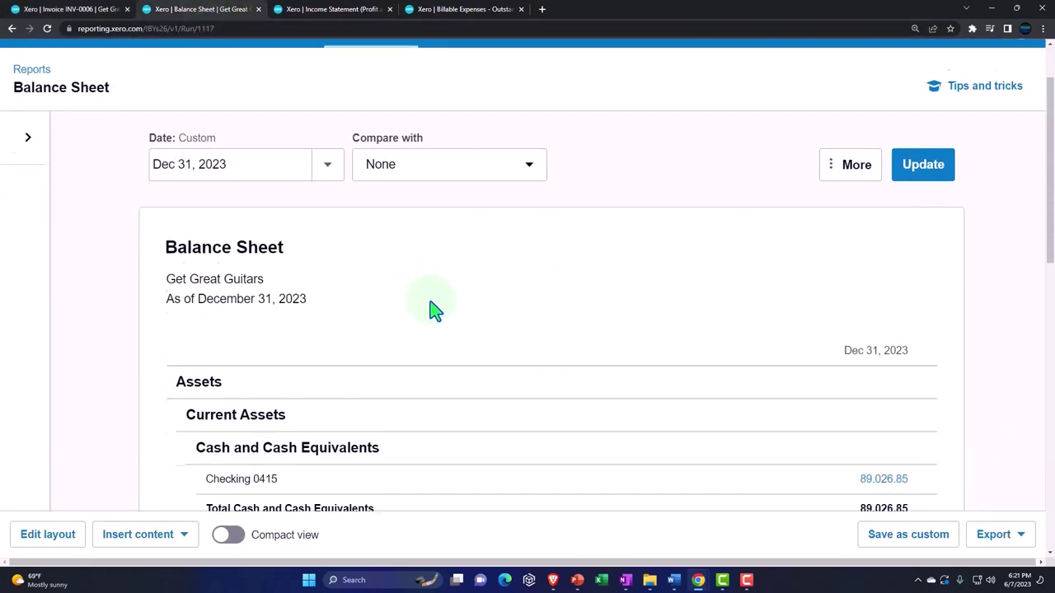
scroll(434, 310, "down", 1)
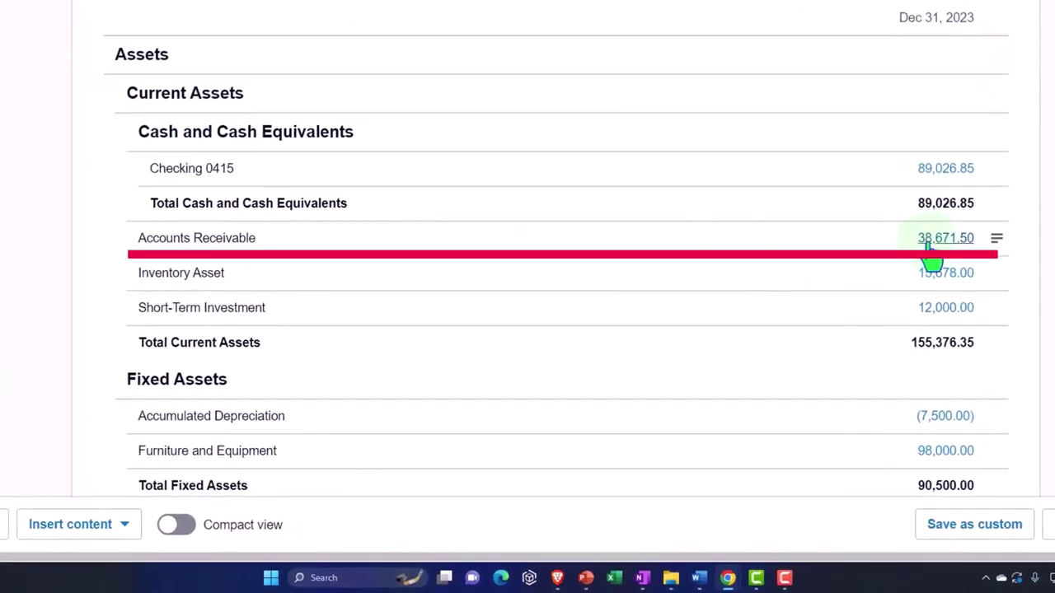
Drill into the Accounts Receivable transactions, check the INV-0006 entry, and return to the balance sheet
left_click(929, 247)
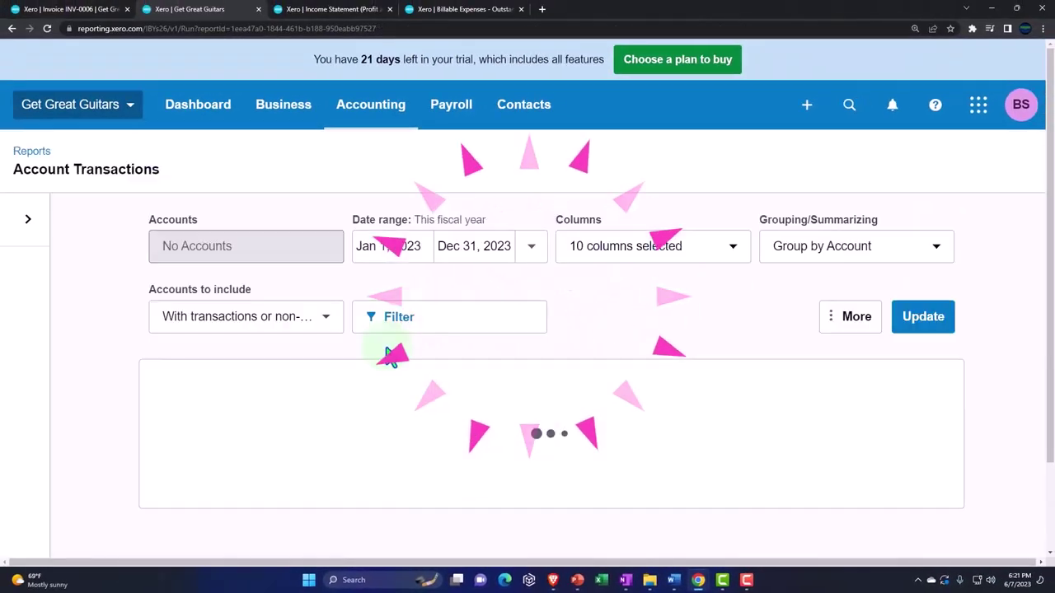
scroll(356, 360, "down", 5)
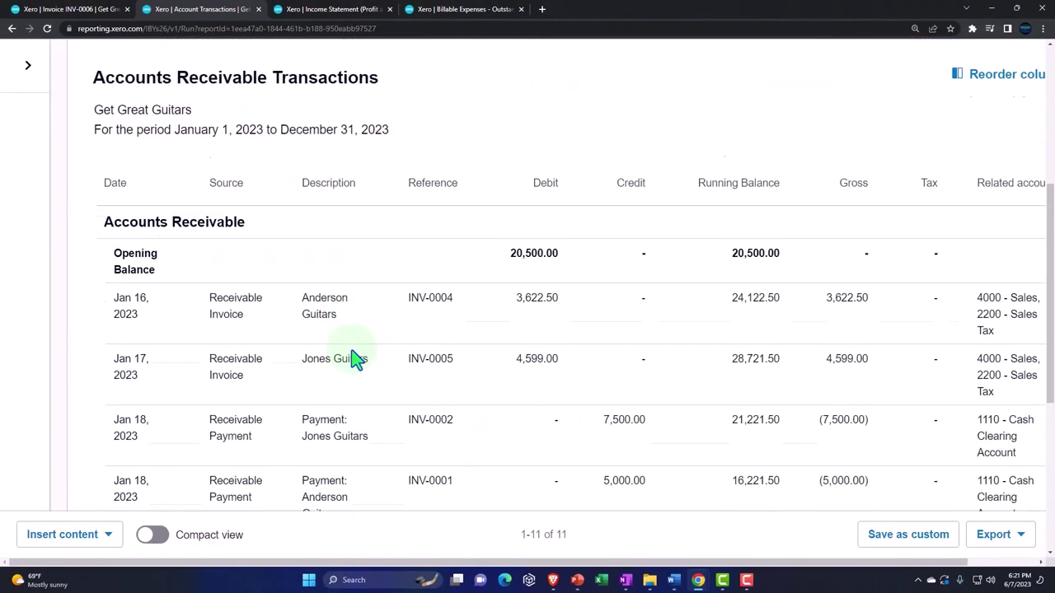
key("ctrl+minus")
scroll(354, 361, "down", 1)
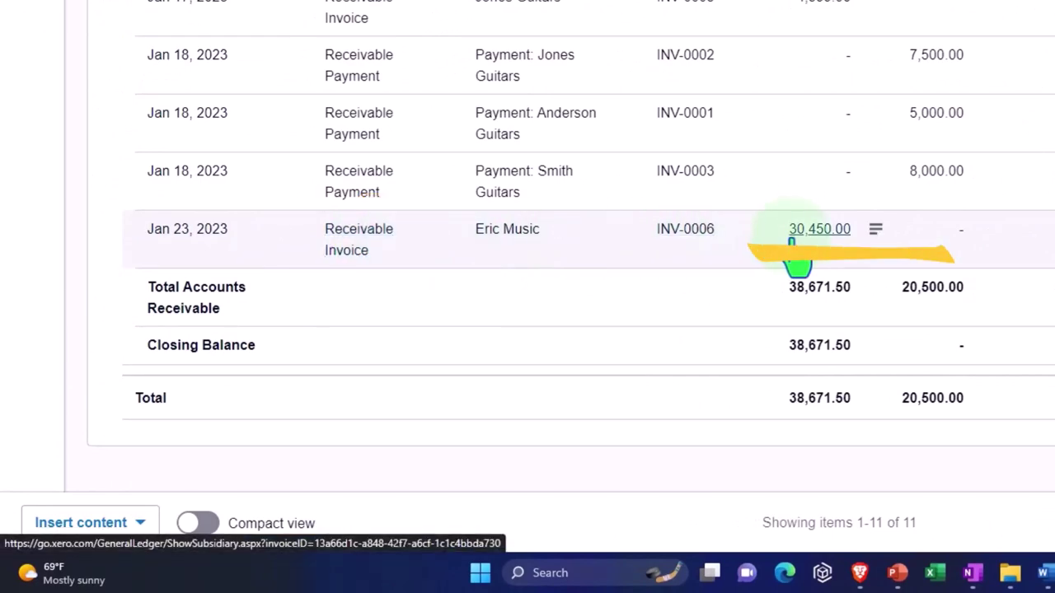
scroll(816, 239, "up", 10)
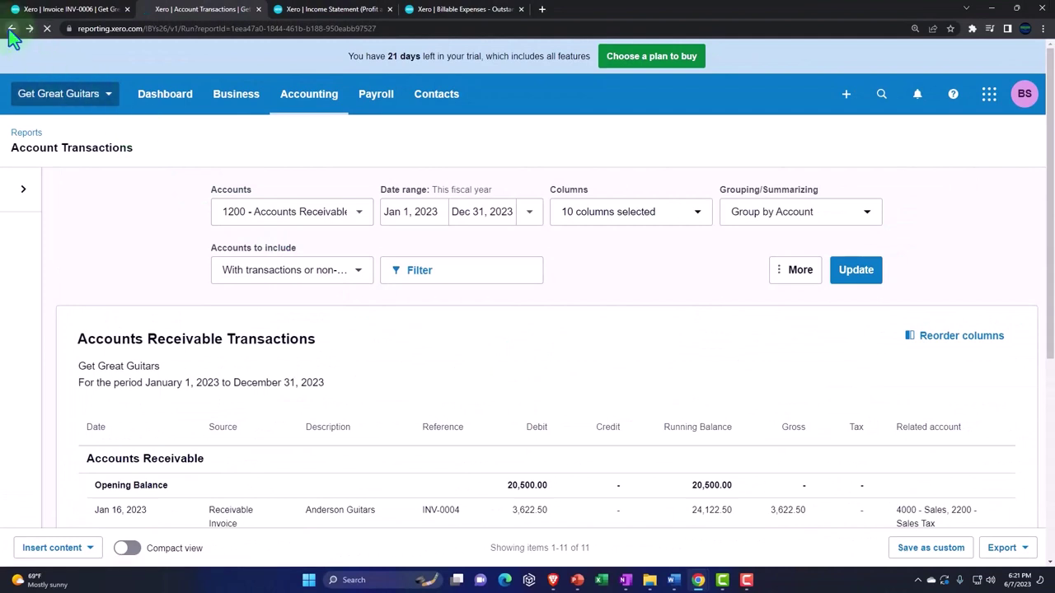
Refresh the 2023 income statement to examine the invoice's effect on sales and cost of goods sold
left_click(284, 10)
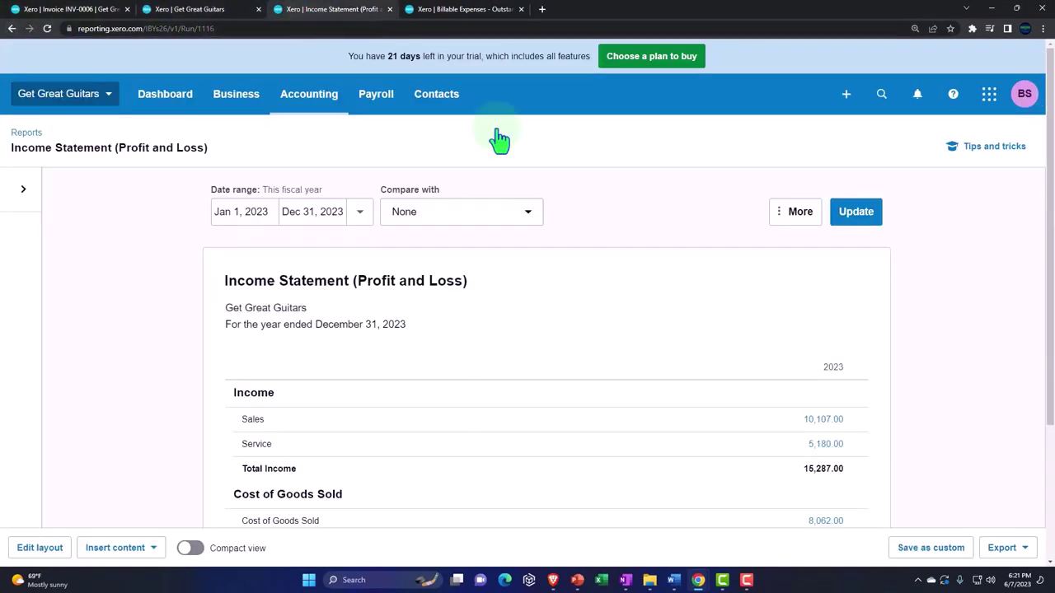
left_click(856, 214)
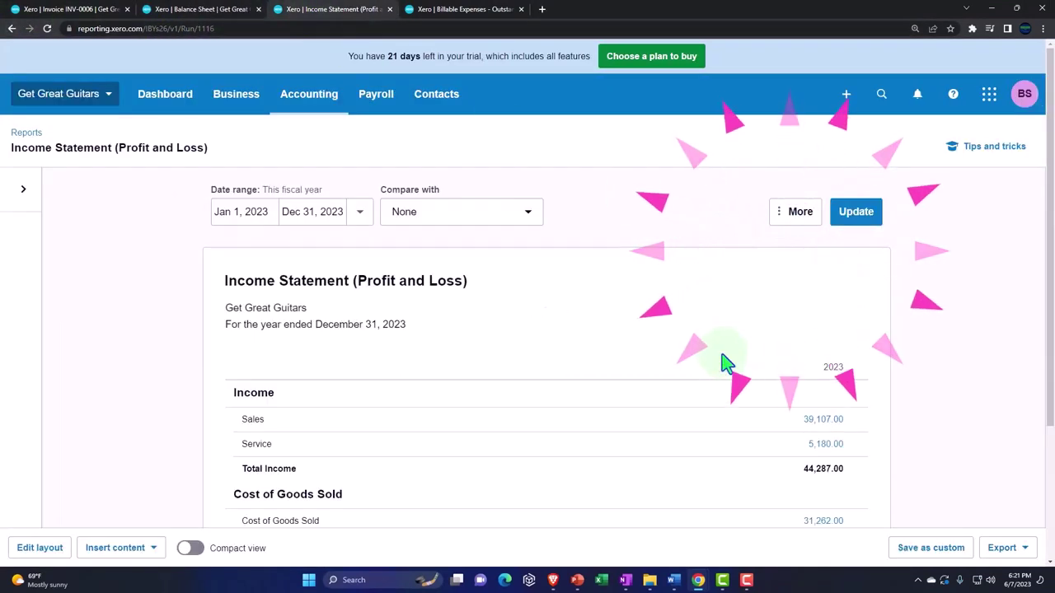
Drill into the 2023 Sales transactions, check the INV-0006 guitar lines for Eric Music, and return to the income statement
scroll(725, 363, "down", 1)
scroll(726, 362, "down", 1)
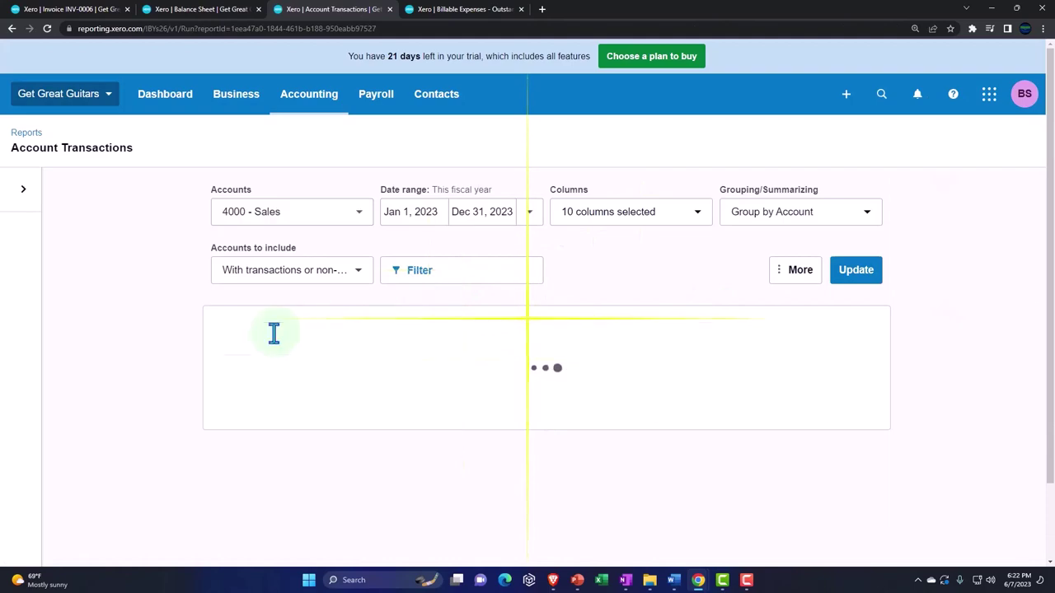
scroll(274, 332, "down", 5)
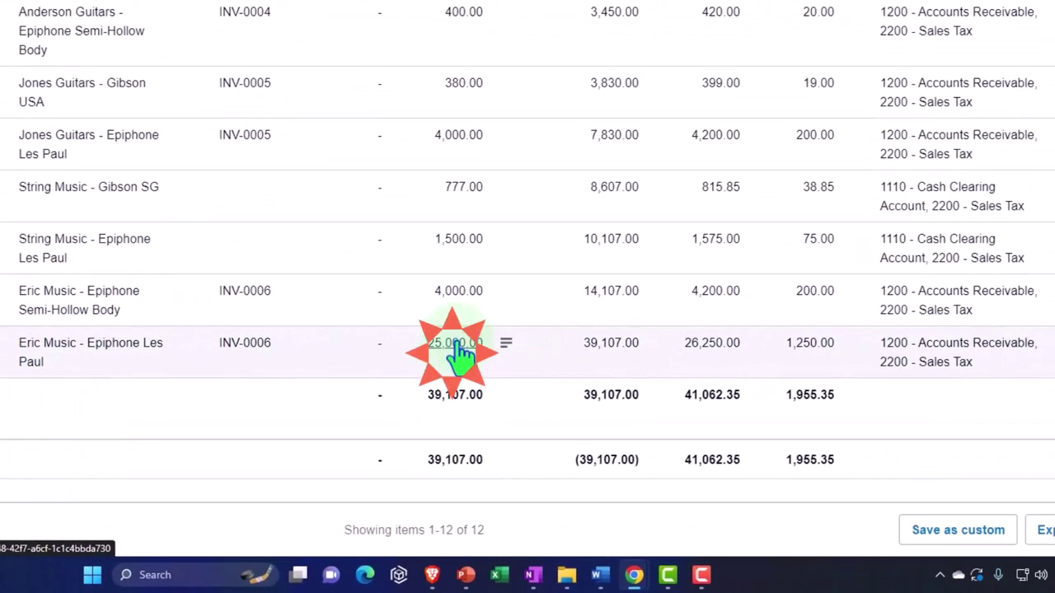
scroll(462, 355, "up", 5)
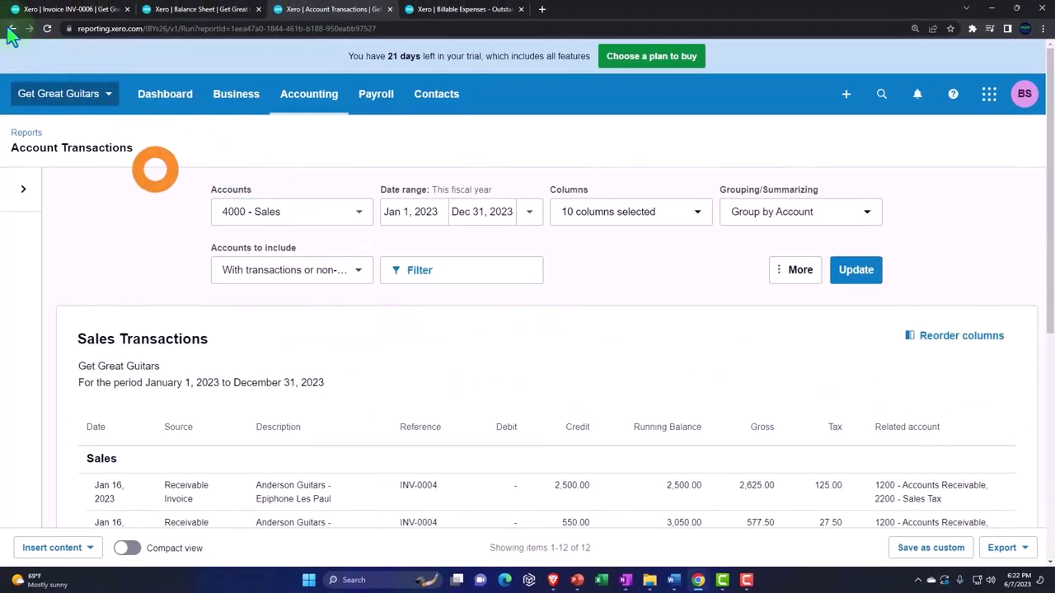
left_click(12, 28)
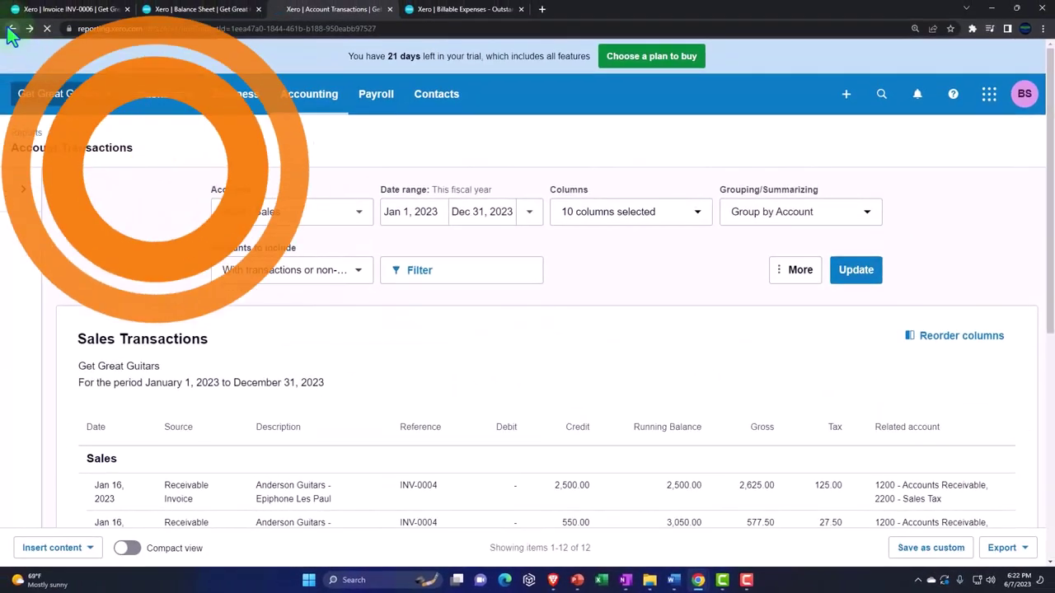
Drill into the balance sheet's Sales Tax transactions, check the INV-0006 entry, and return to the balance sheet
left_click(198, 15)
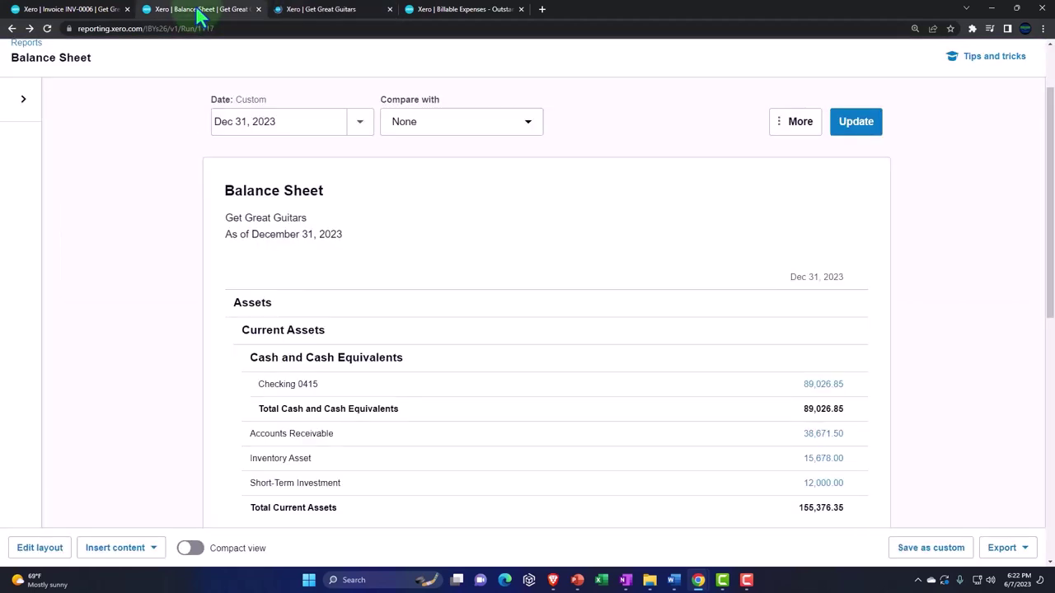
scroll(312, 238, "down", 6)
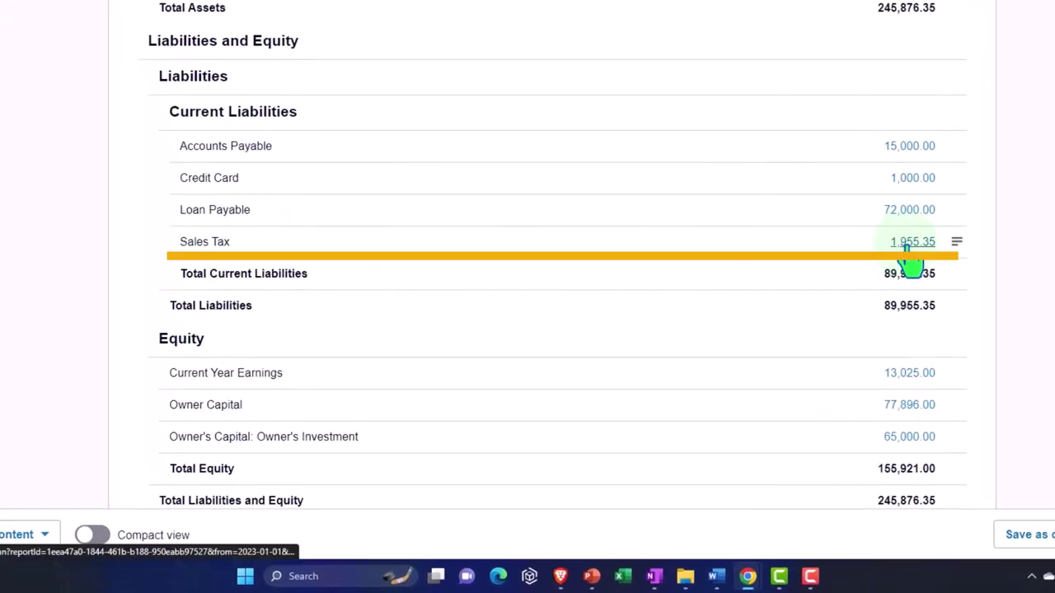
left_click(908, 252)
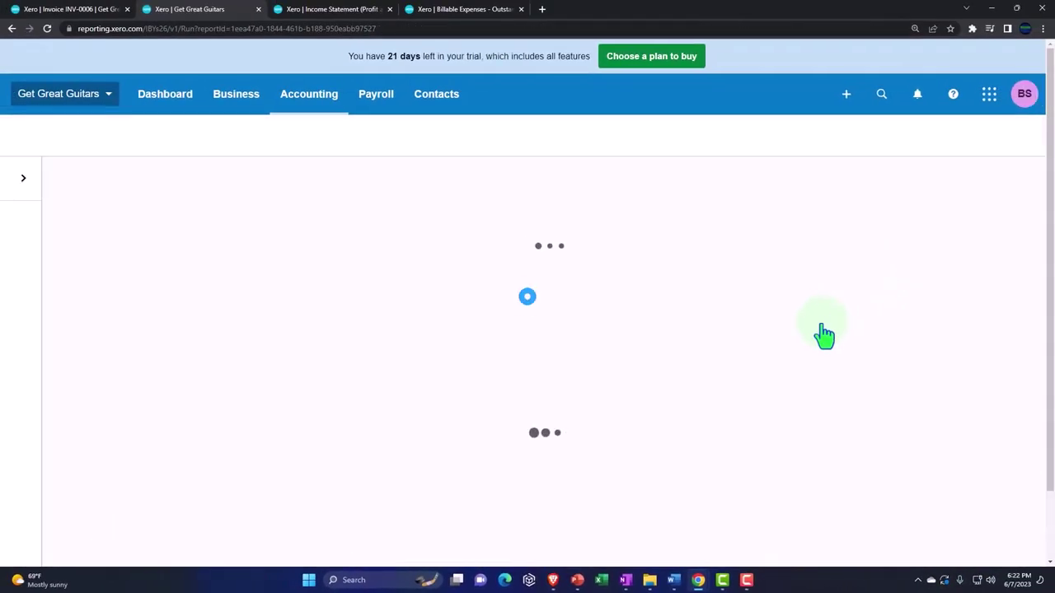
scroll(200, 334, "down", 3)
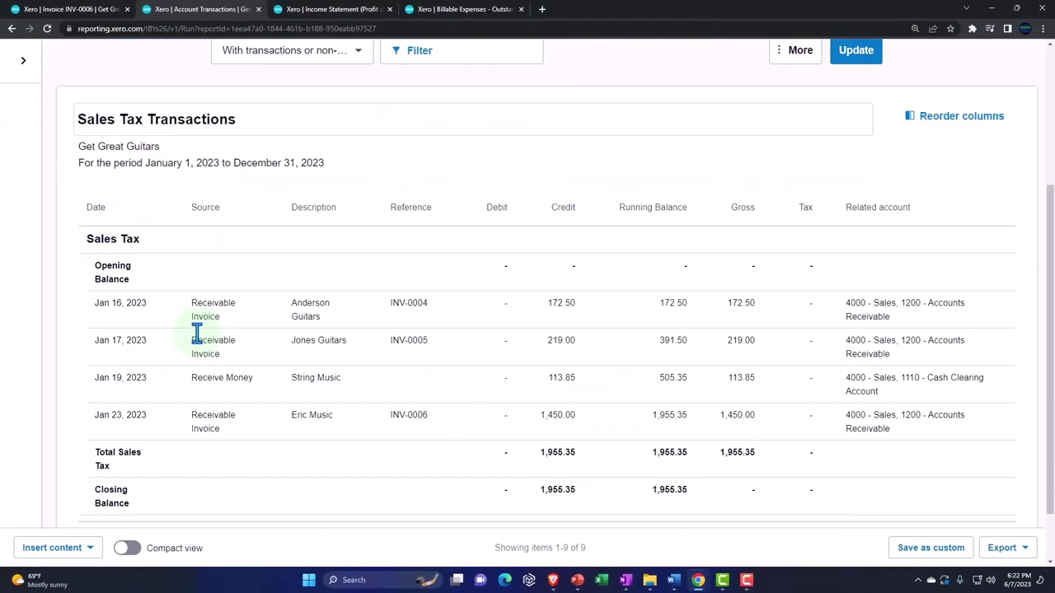
scroll(197, 334, "down", 2)
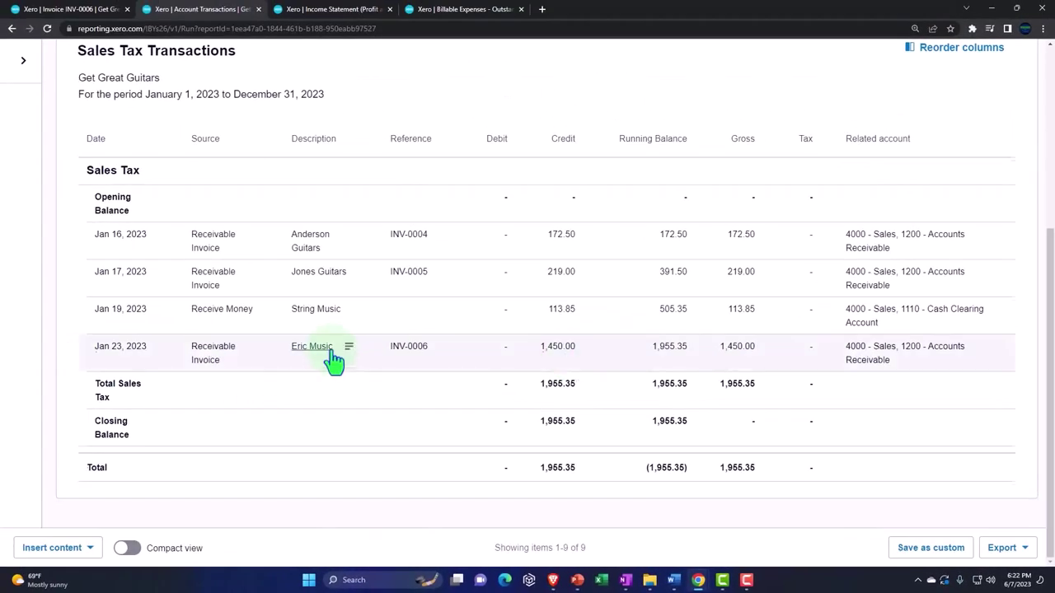
scroll(334, 359, "up", 3)
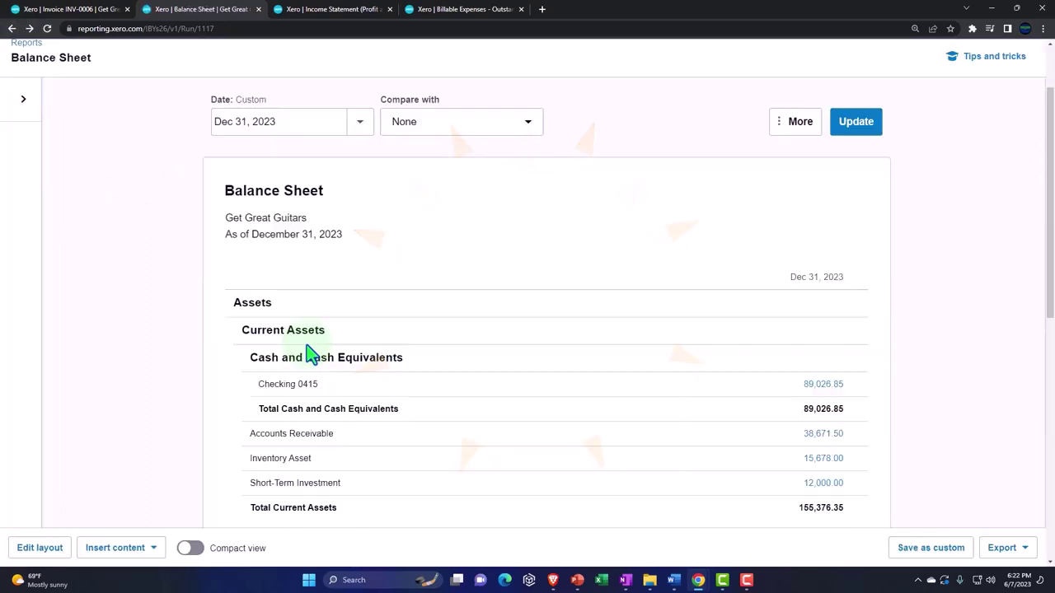
Drill into the Inventory Asset transactions, check the Jan 23, 2023 Eric Music entries, and return to the balance sheet
scroll(310, 353, "down", 3)
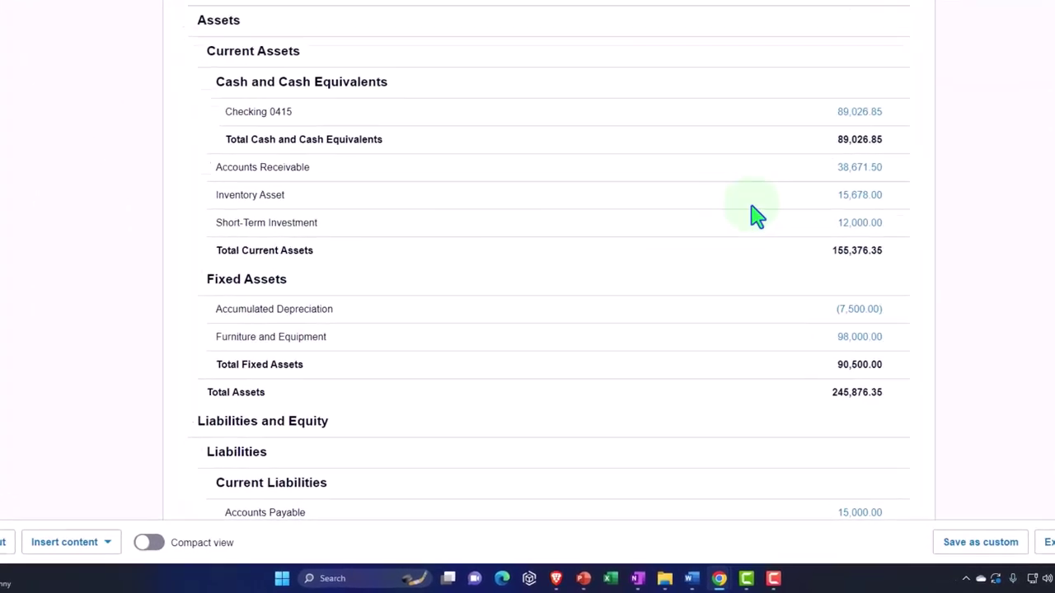
left_click(906, 128)
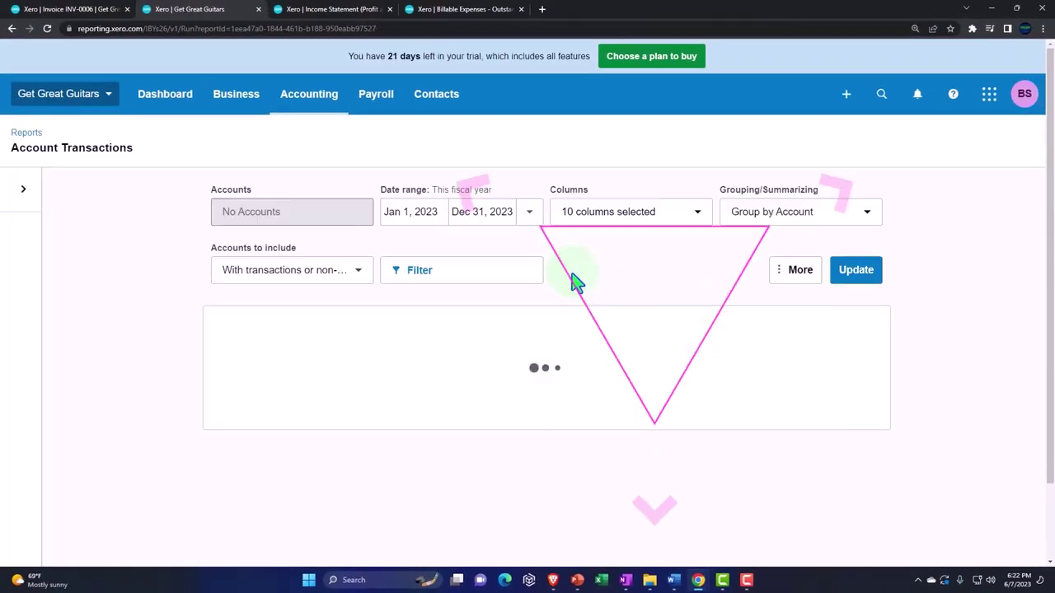
scroll(529, 283, "down", 10)
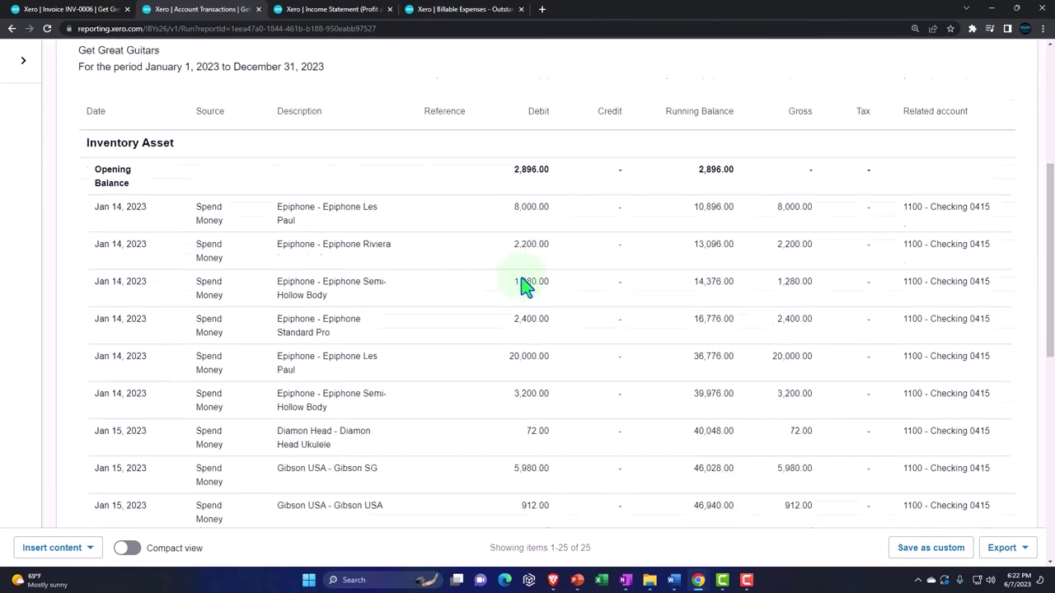
scroll(528, 287, "down", 5)
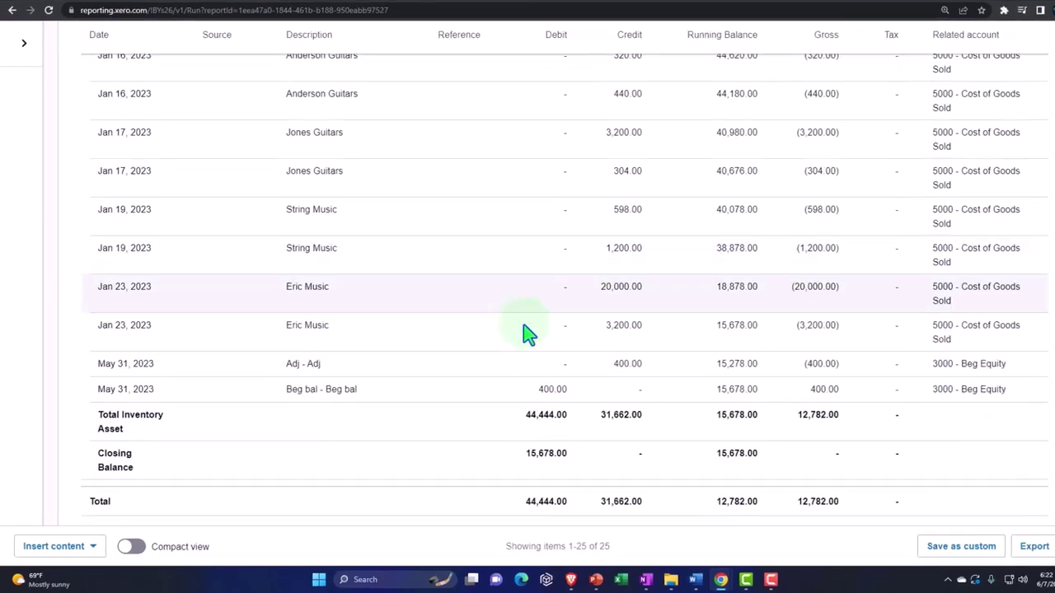
left_click(306, 287)
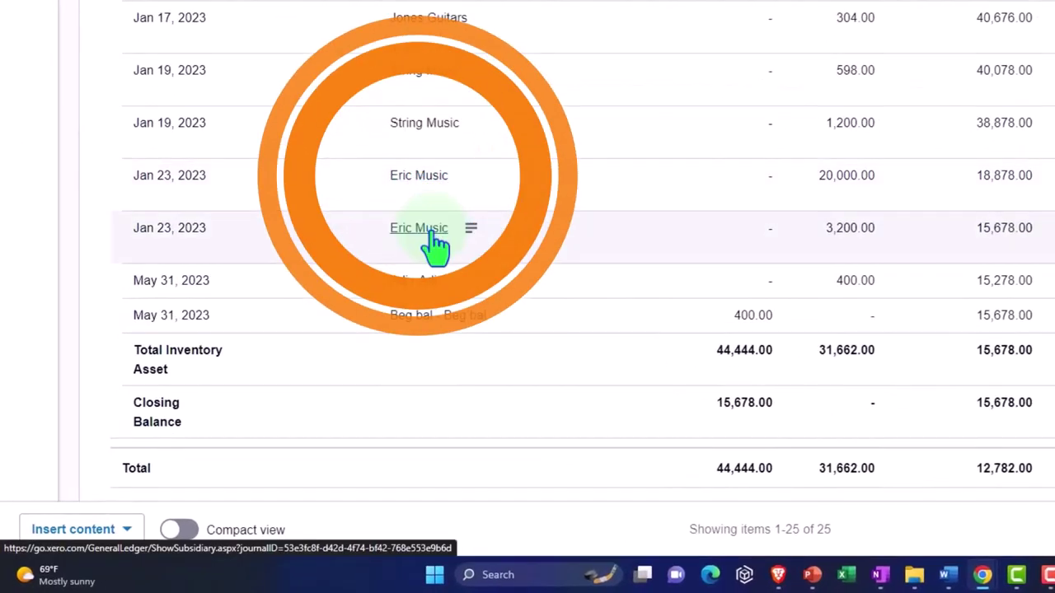
left_click(847, 177)
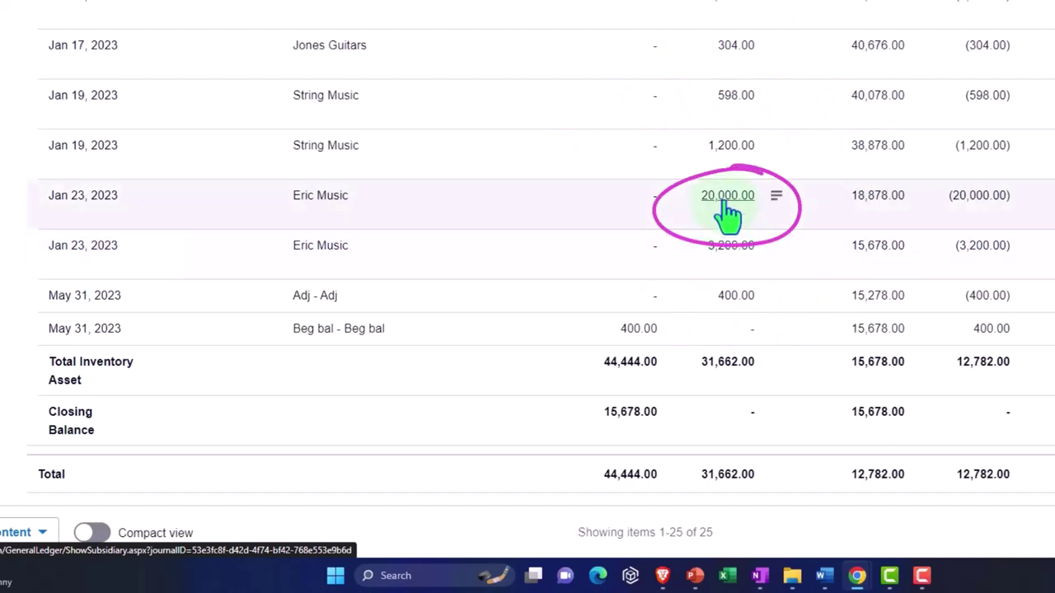
left_click(727, 213)
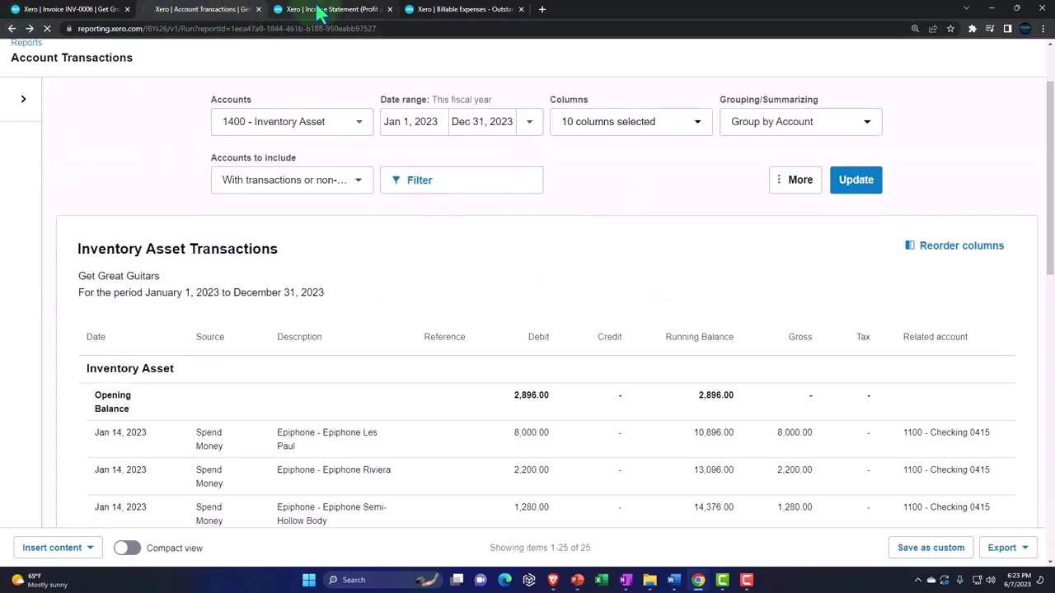
Refresh the income statement and drill into Cost of Goods Sold to check the Jan 23, 2023 Eric Music entries
left_click(290, 11)
left_click(860, 128)
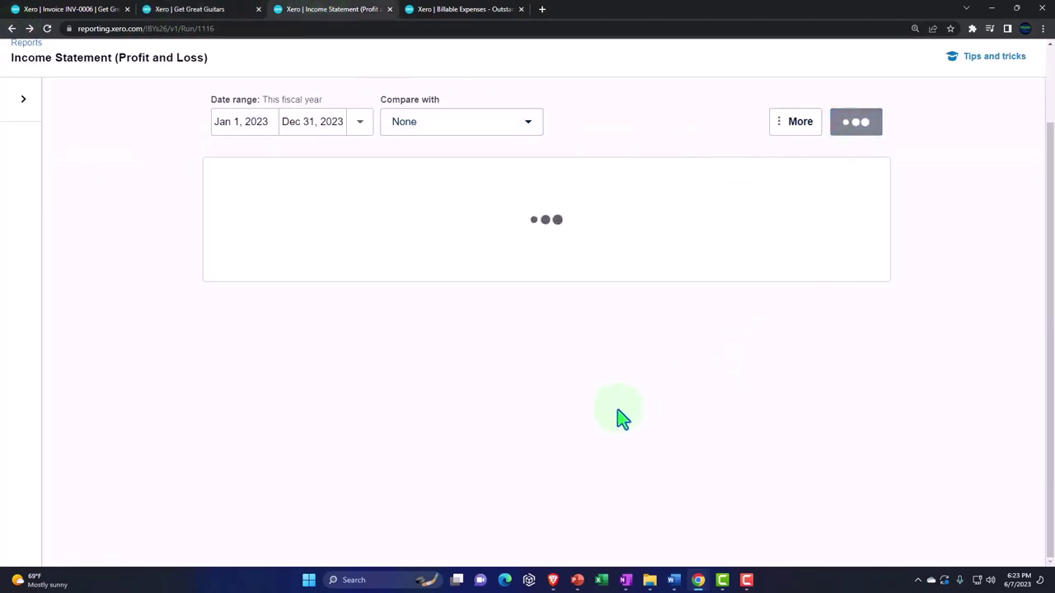
scroll(461, 358, "down", 2)
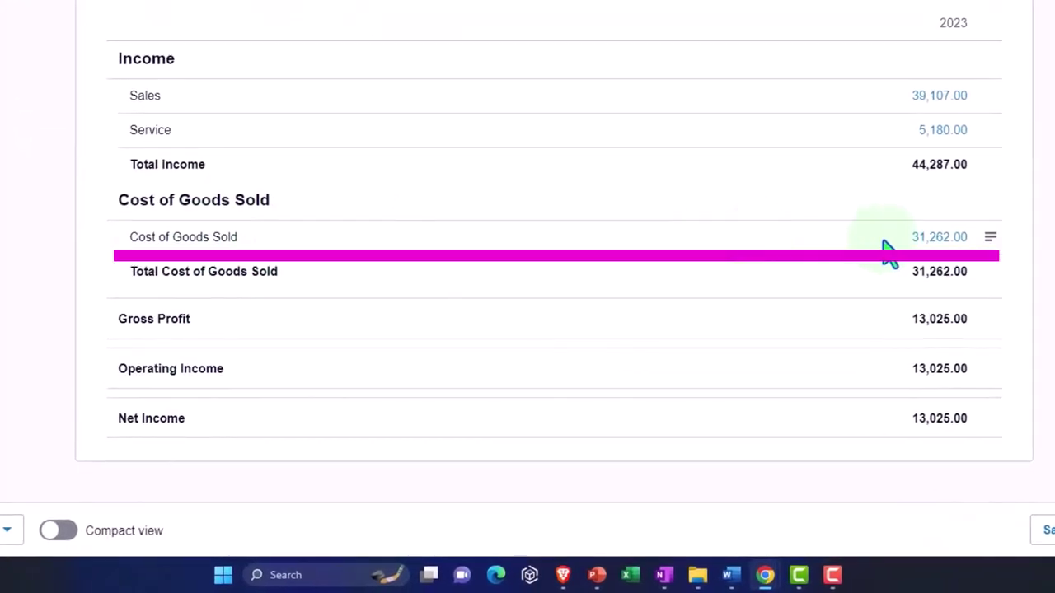
left_click(942, 237)
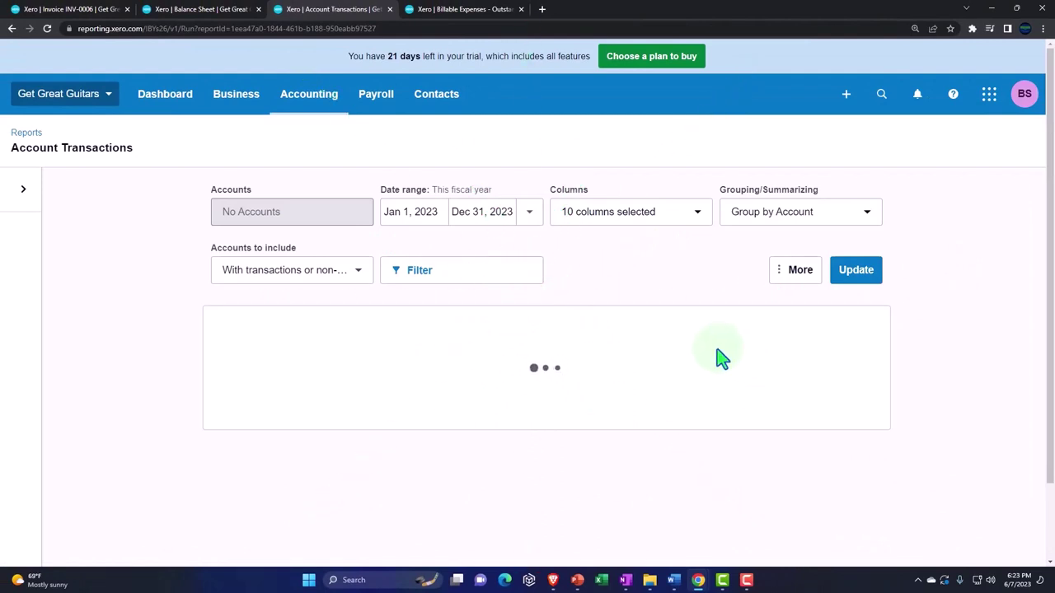
scroll(716, 349, "down", 1)
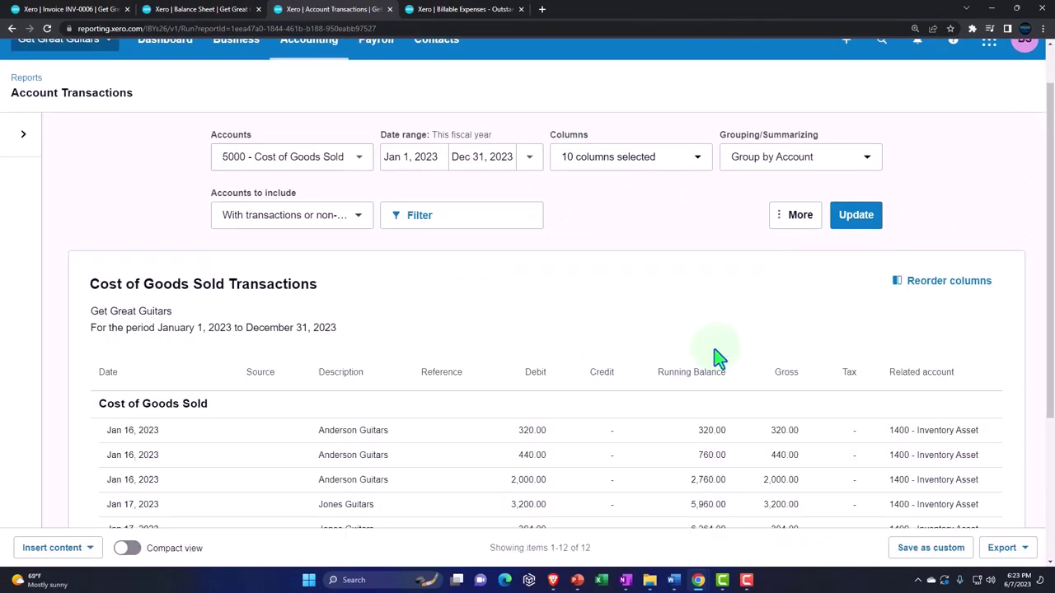
scroll(716, 358, "down", 3)
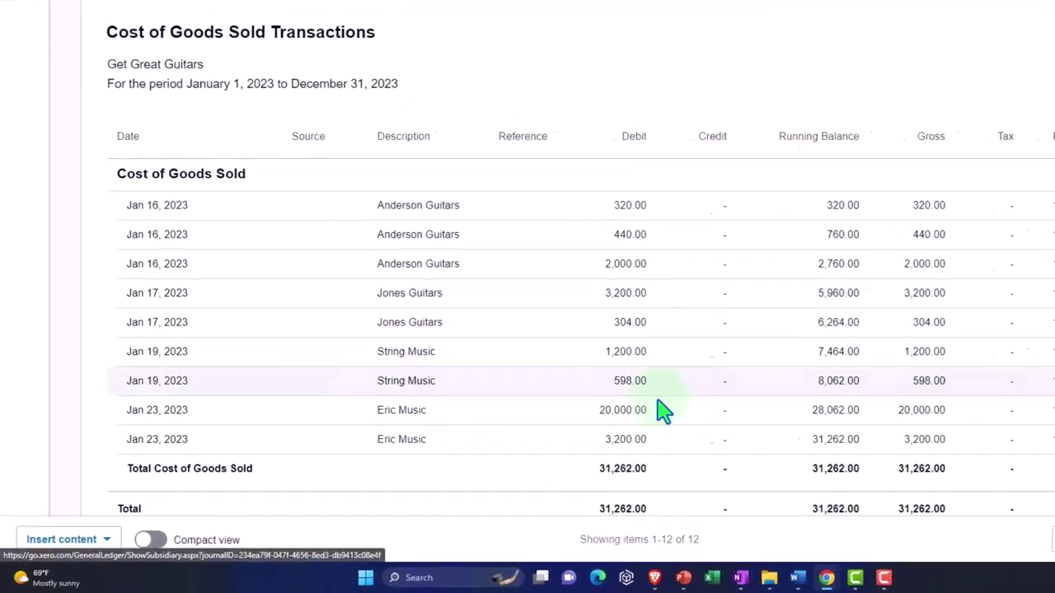
left_click(696, 424)
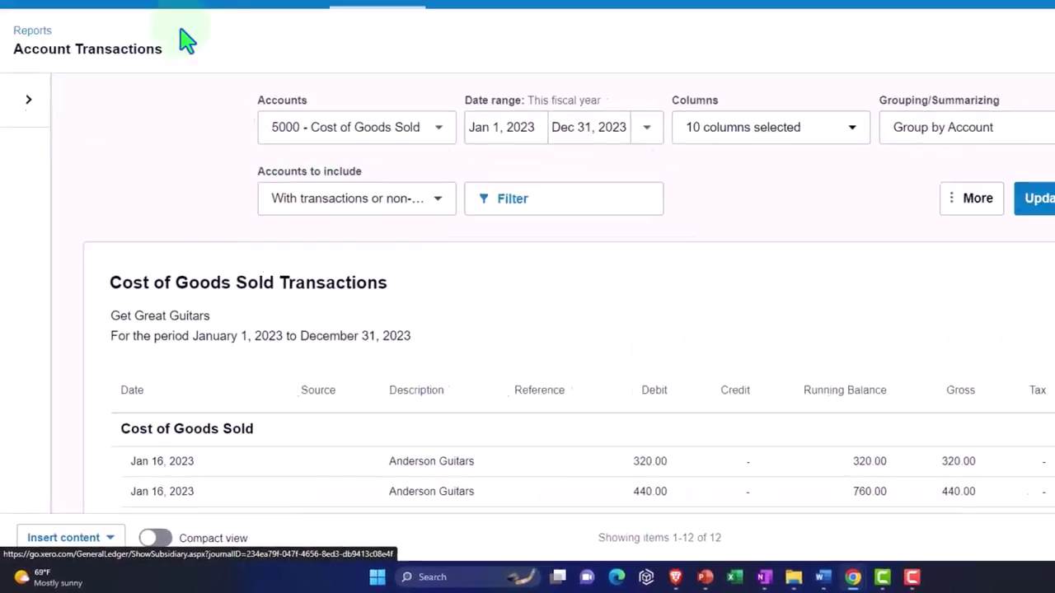
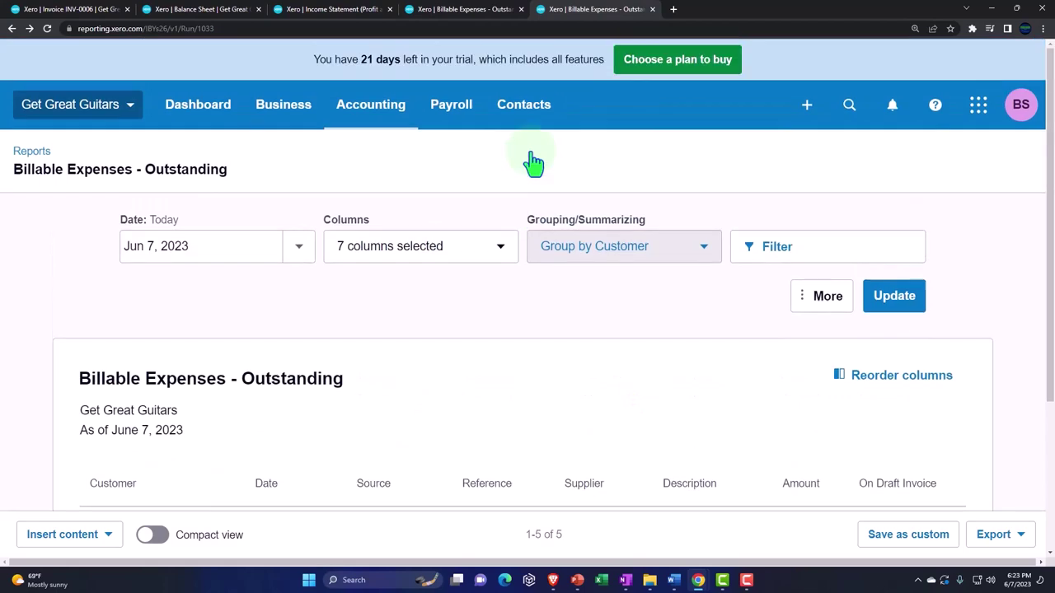
Open the Aged Receivables Summary from the payables and receivables reports
left_click(379, 124)
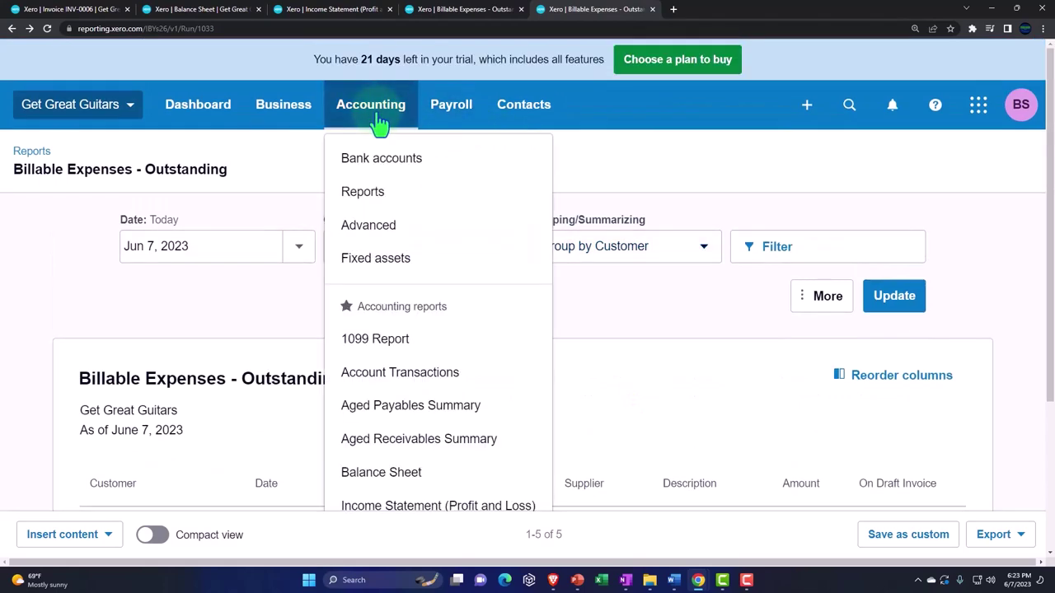
left_click(375, 194)
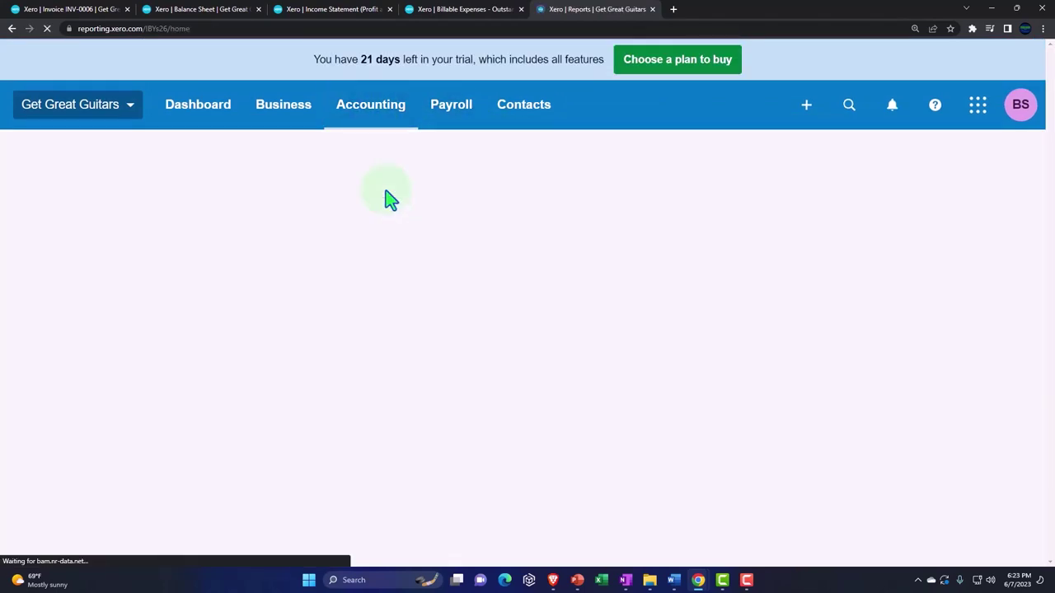
scroll(385, 265, "down", 5)
scroll(385, 268, "down", 3)
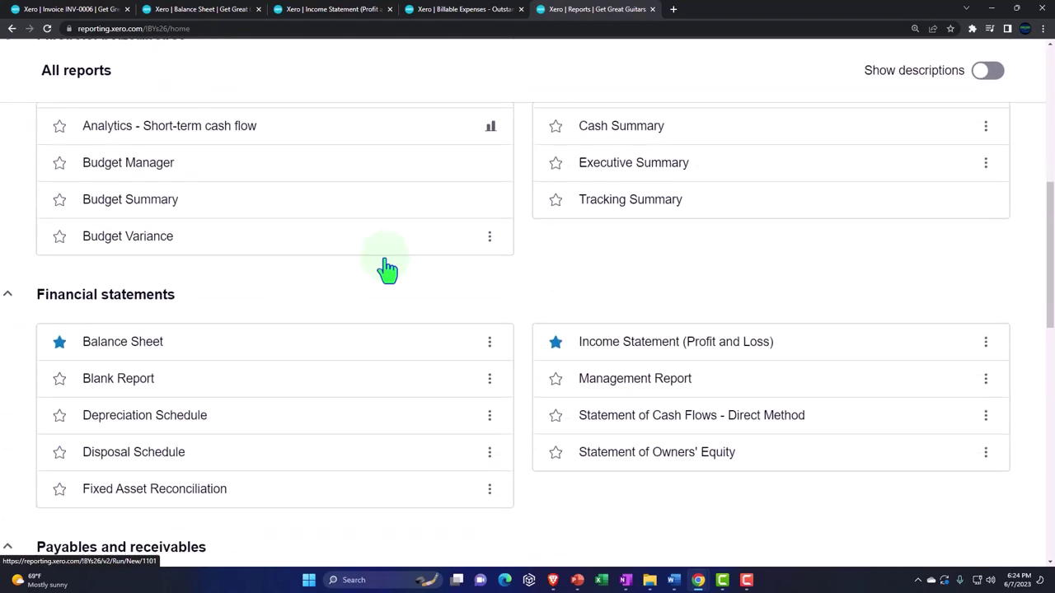
scroll(386, 268, "down", 3)
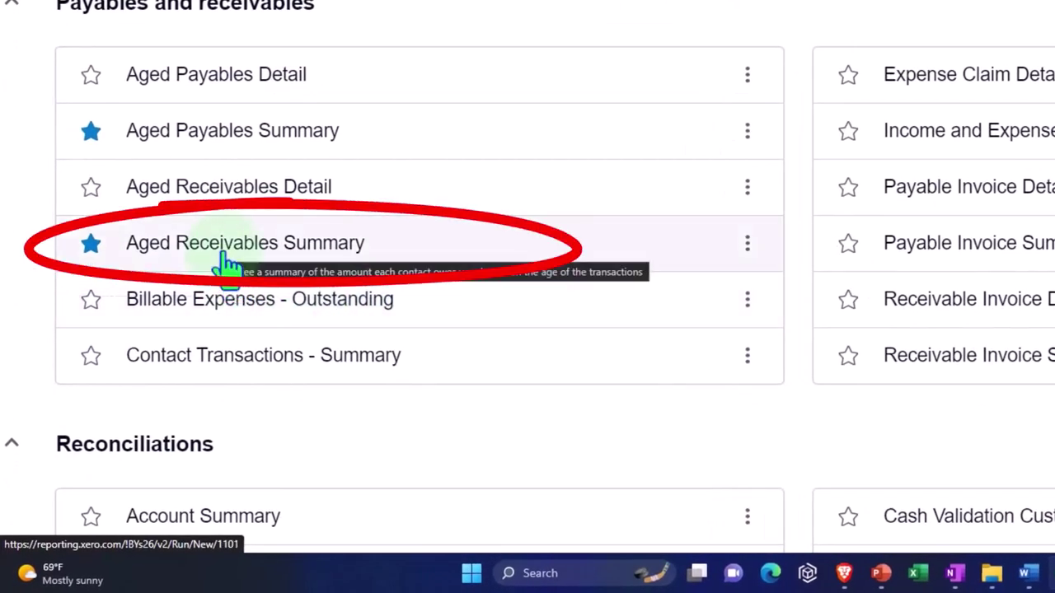
left_click(225, 262)
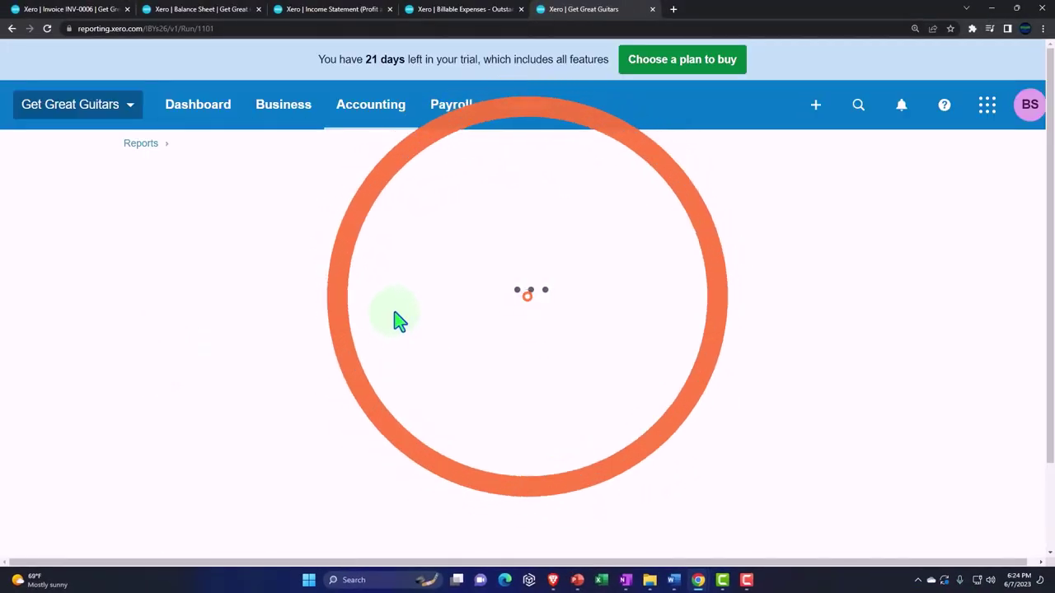
Examine Eric Music's balance in the Aged Receivables Summary and compare the report total with Accounts Receivable on the balance sheet
scroll(398, 321, "down", 3)
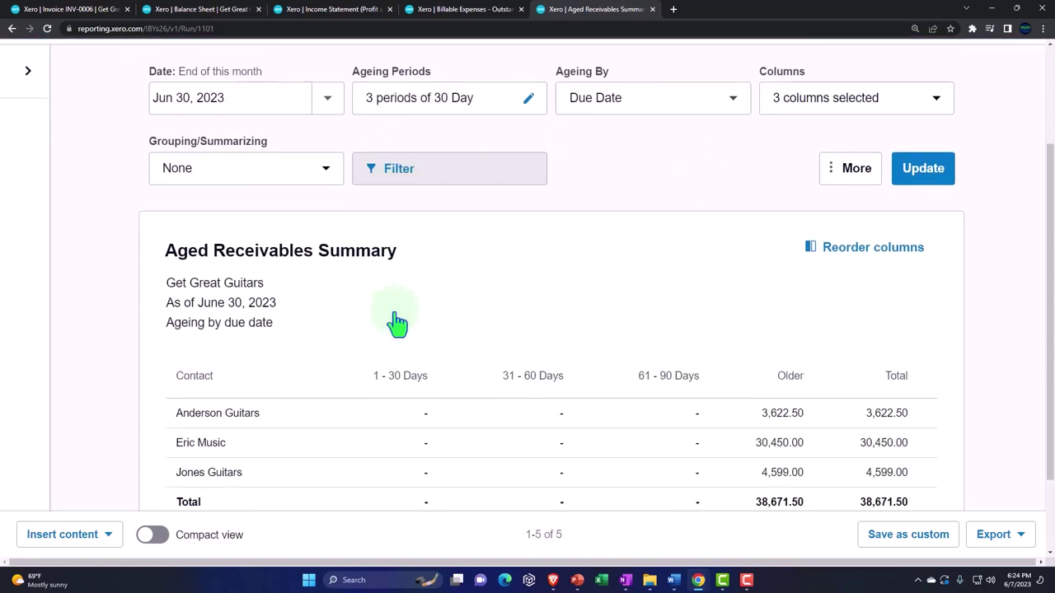
key("ctrl+0")
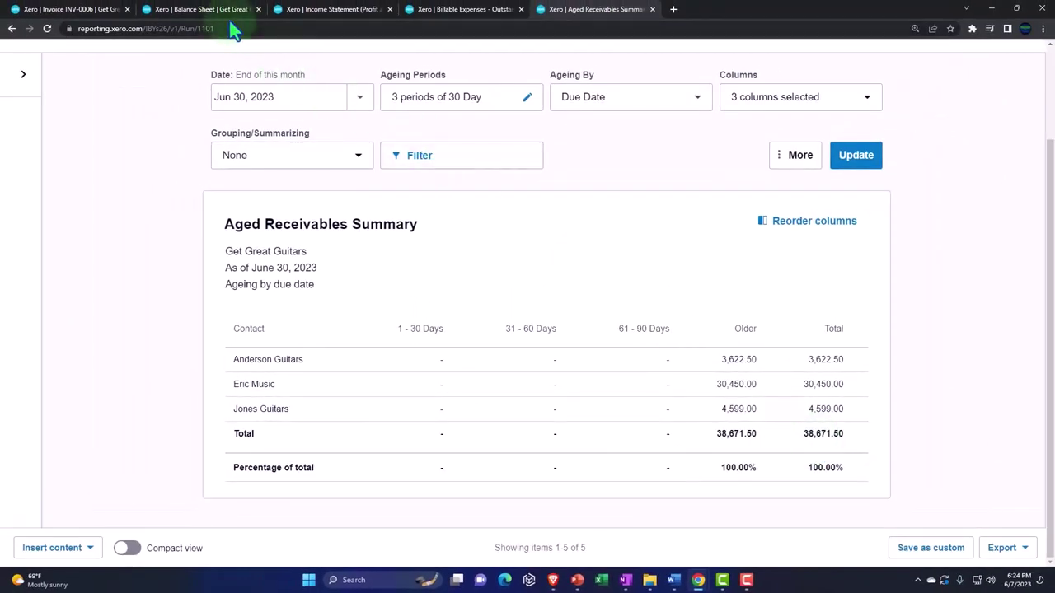
left_click(221, 11)
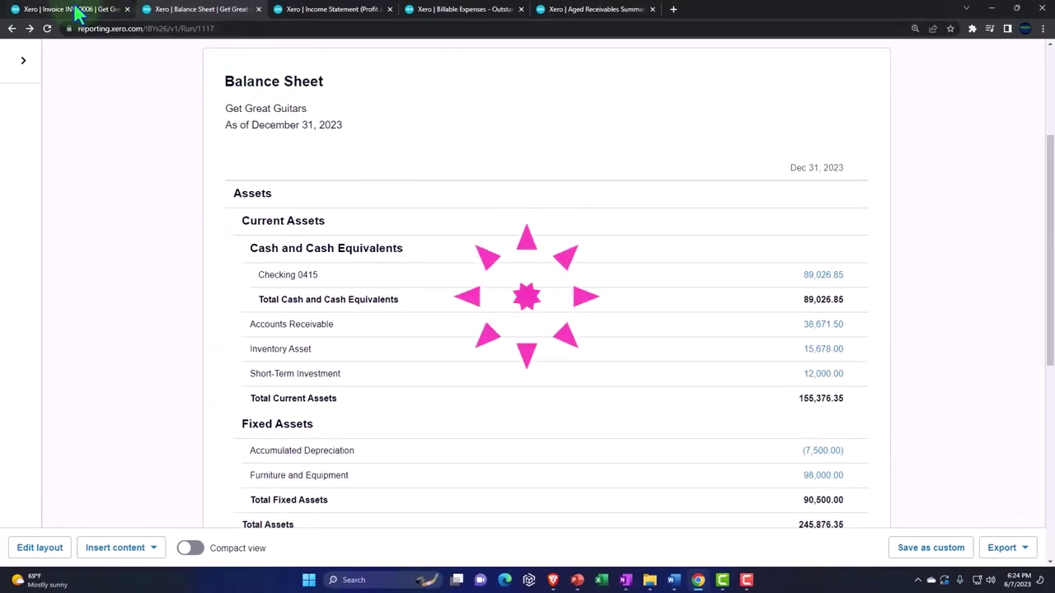
Leave invoice INV-0006 and open the list of all sales invoices to check its status
left_click(77, 12)
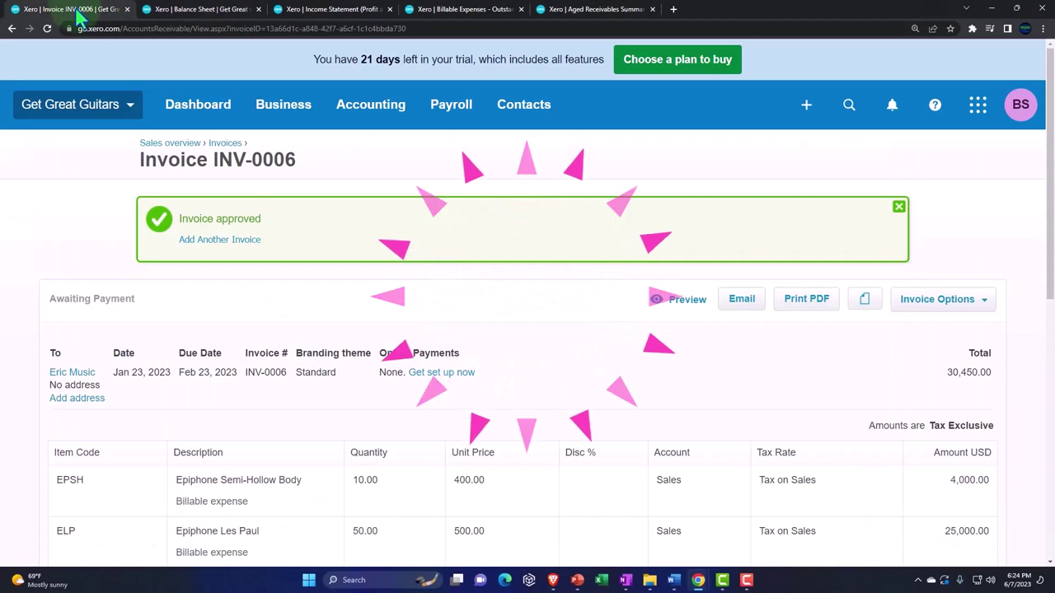
left_click(299, 116)
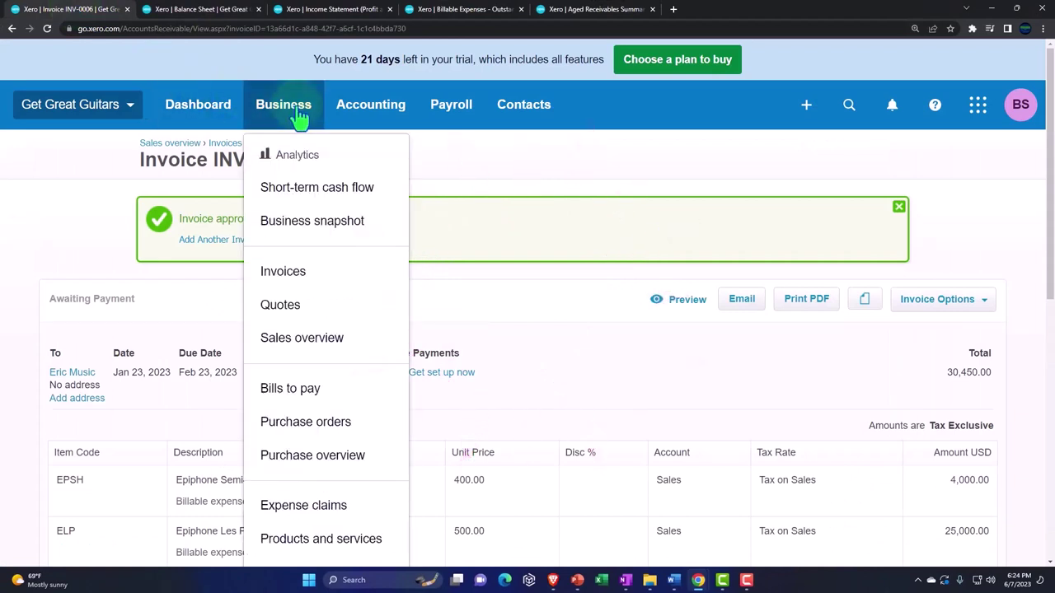
left_click(301, 281)
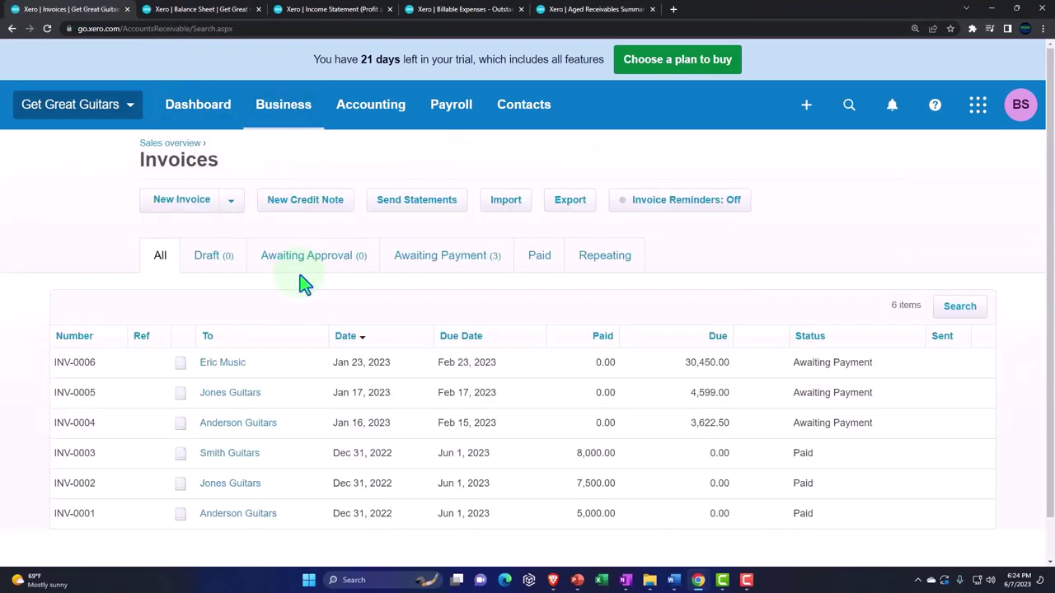
Filter the invoices to those awaiting payment, and check Inventory Asset on the balance sheet
left_click(286, 394)
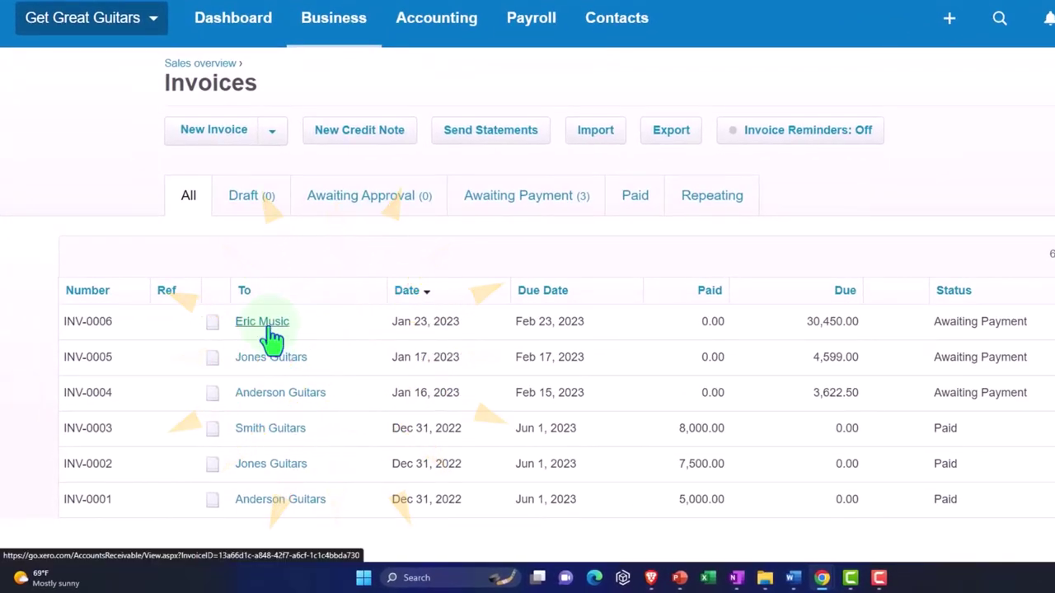
left_click(511, 202)
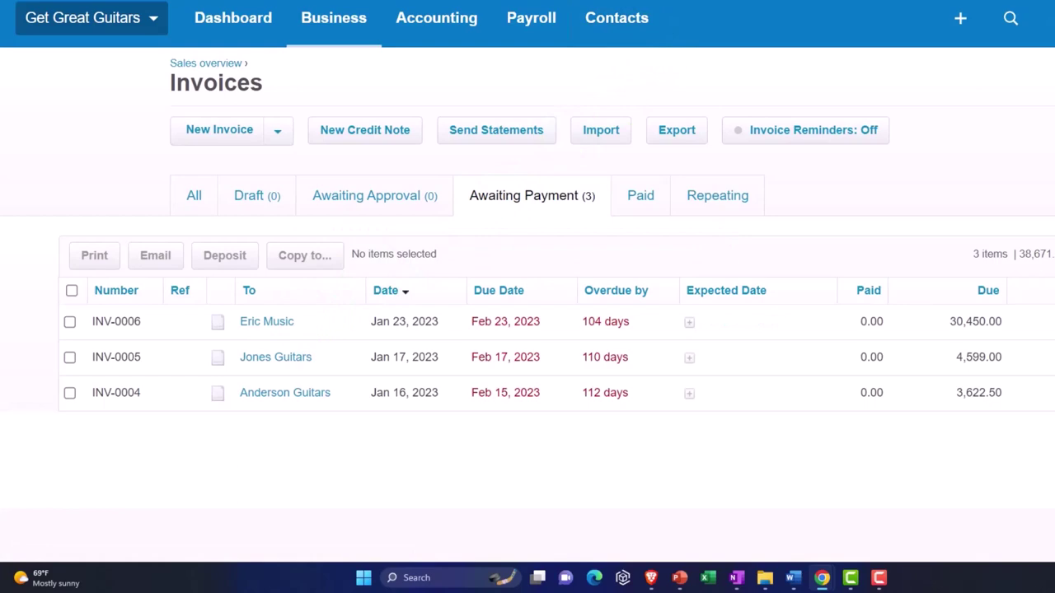
left_click(223, 11)
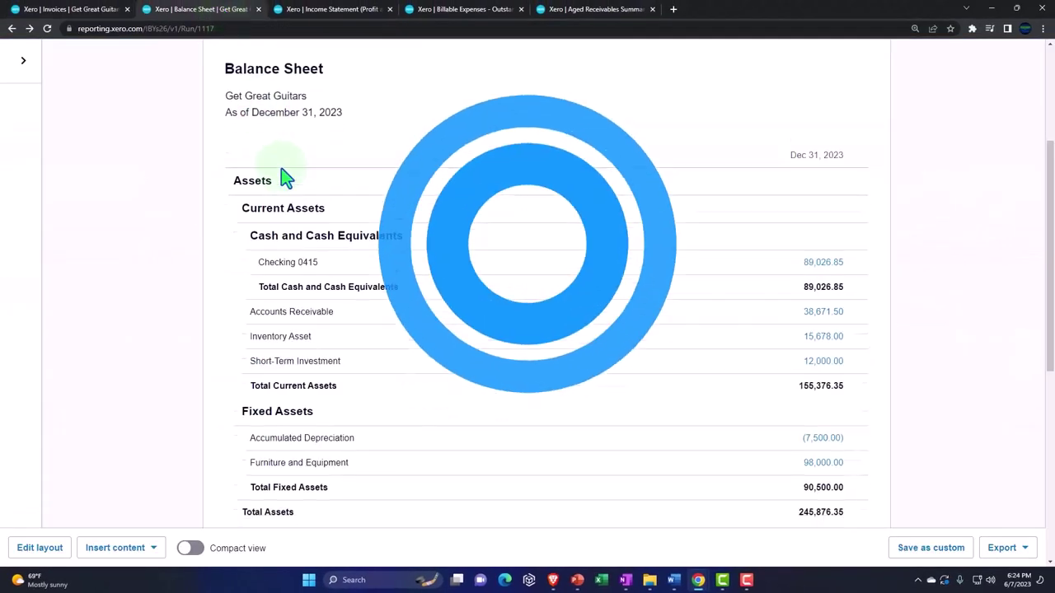
scroll(285, 179, "down", 1)
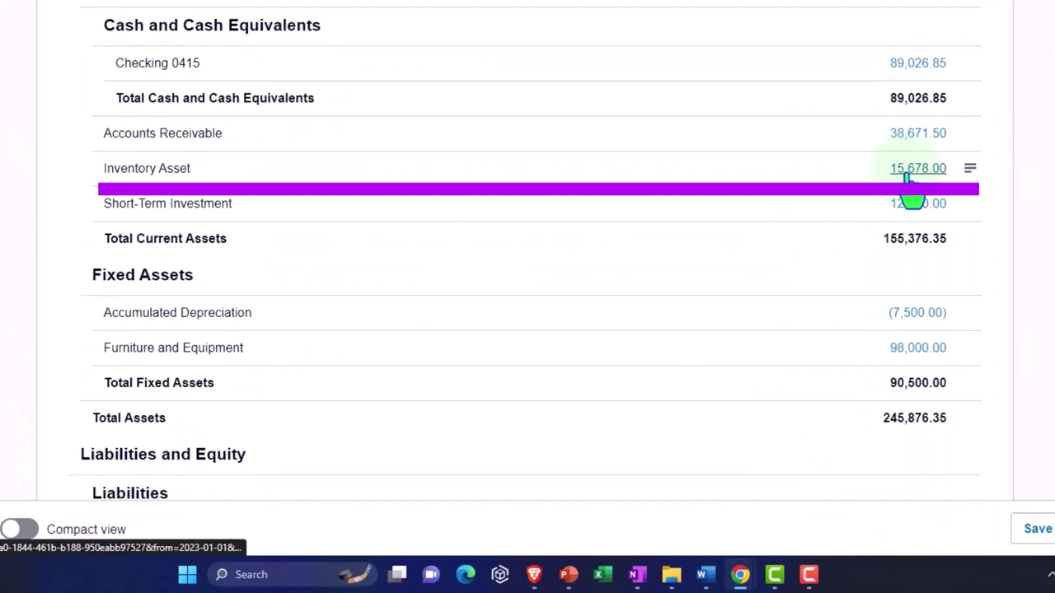
Duplicate the Aged Receivables Summary browser tab and open the Inventory Item List report in the copy
left_click(599, 12)
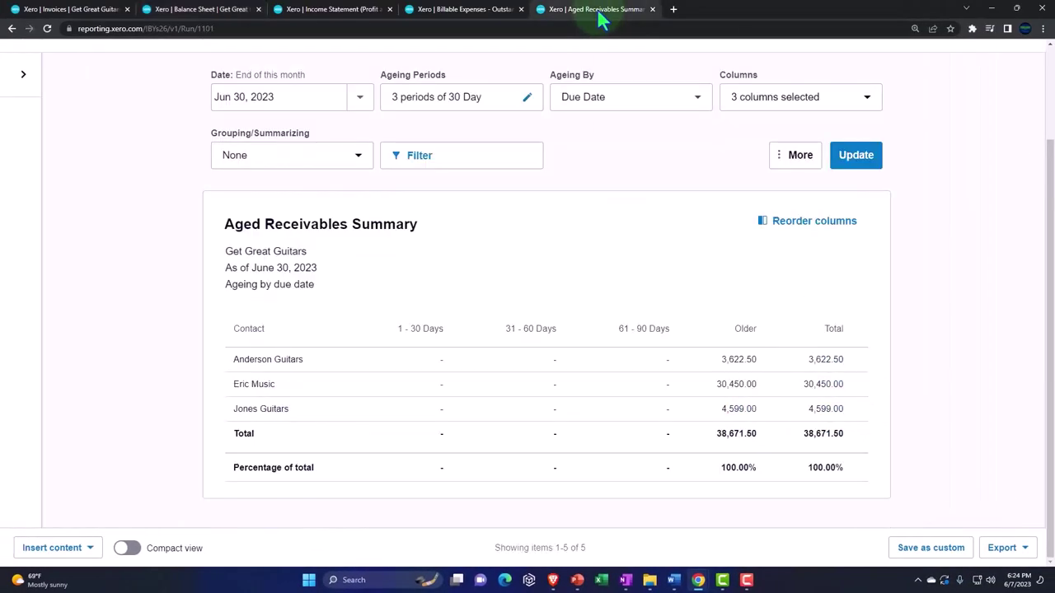
right_click(601, 20)
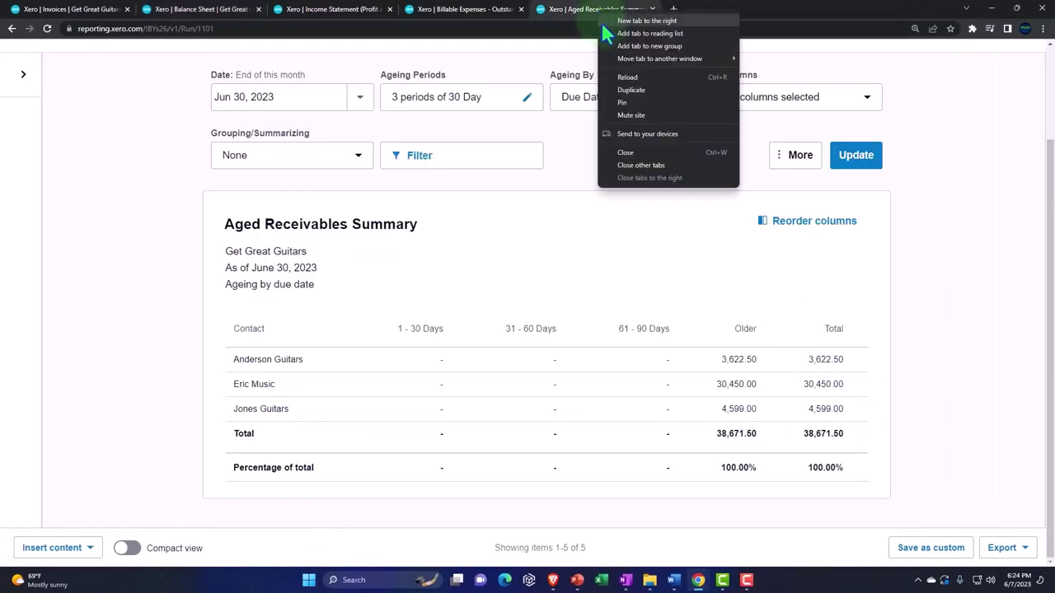
left_click(630, 91)
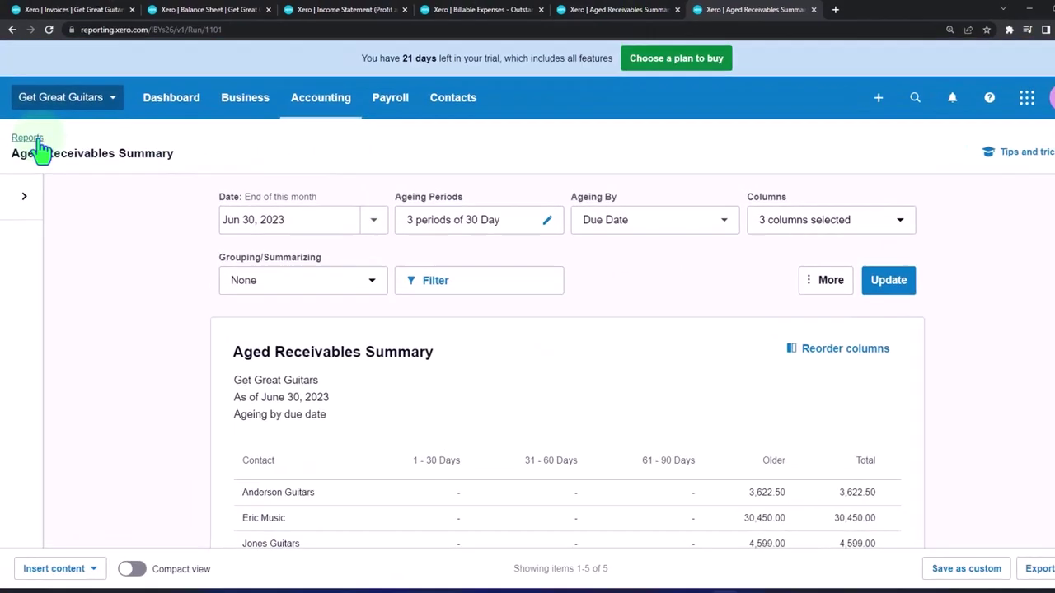
left_click(36, 140)
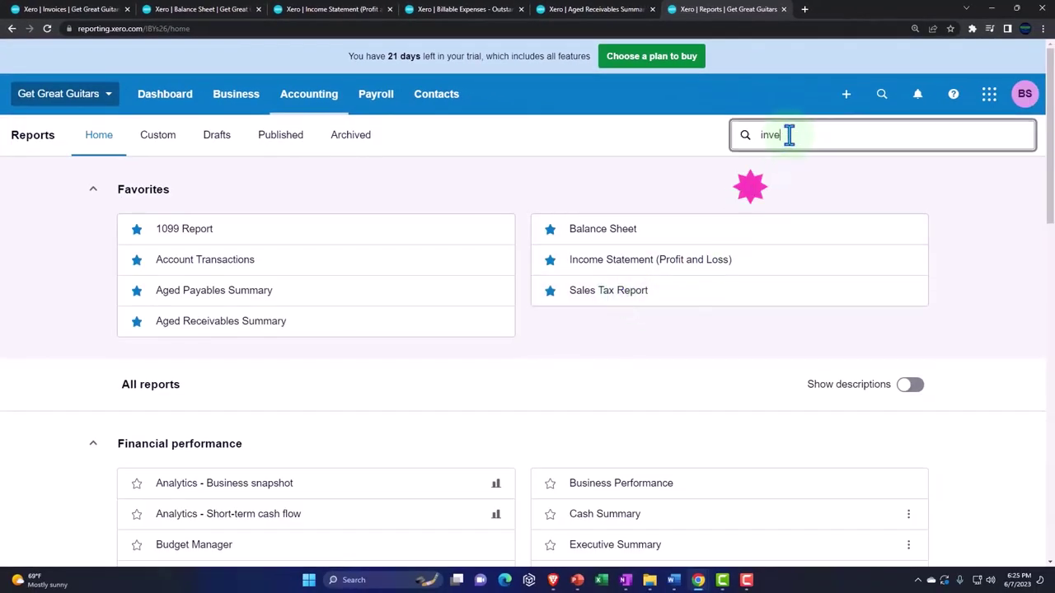
left_click(791, 202)
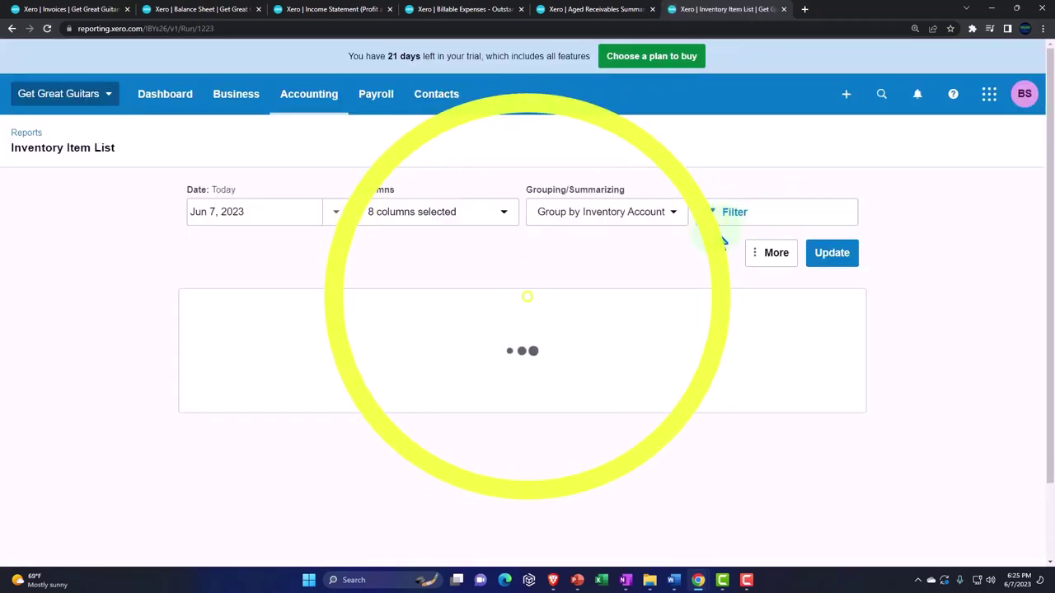
Examine the tracked items under 1400 - Inventory Asset and compare their total value with Inventory Asset on the balance sheet
scroll(245, 239, "down", 5)
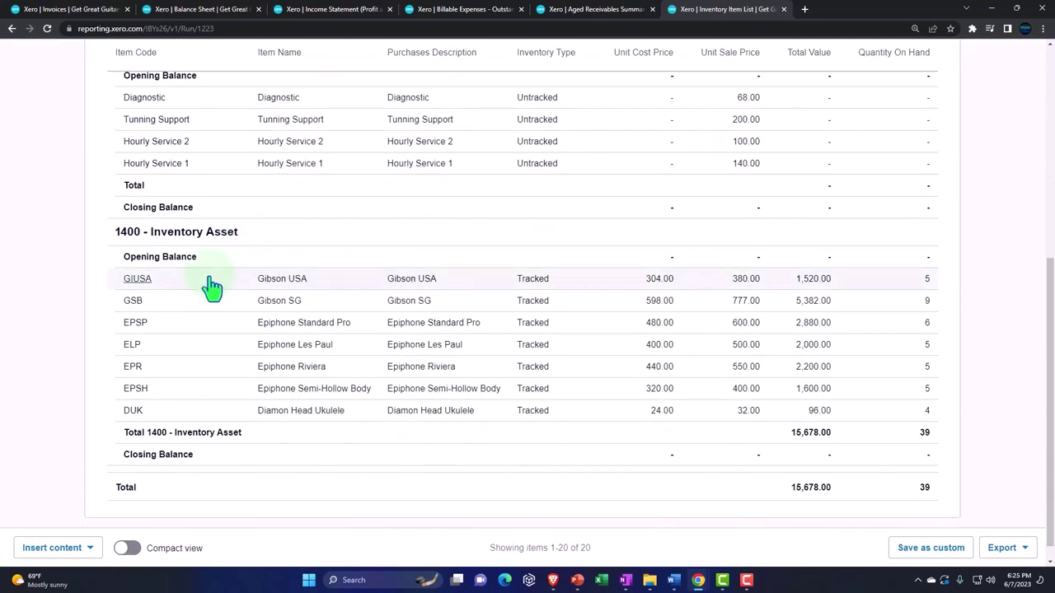
left_click(926, 278)
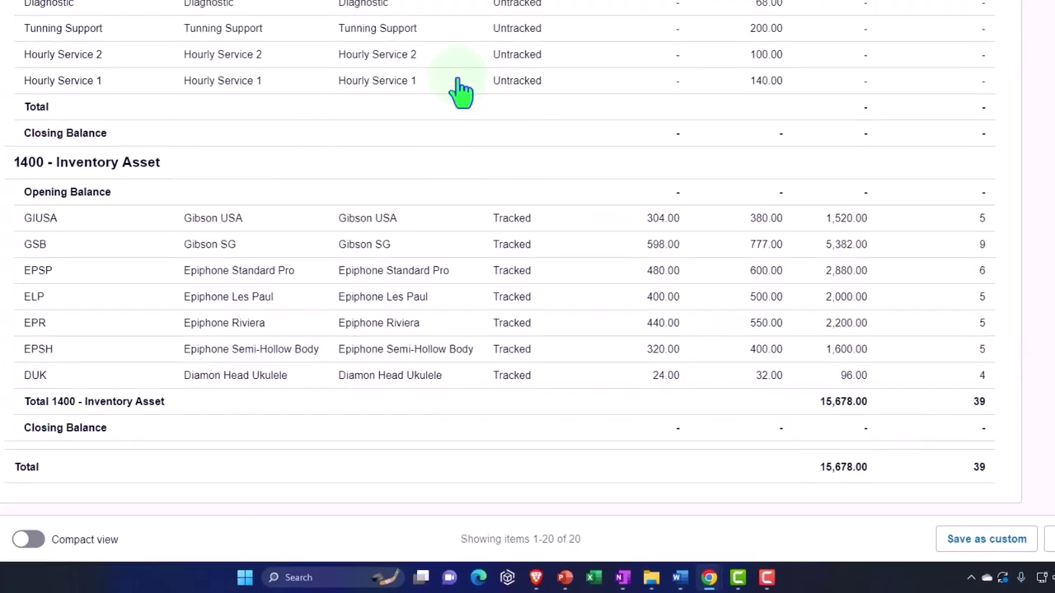
left_click(216, 10)
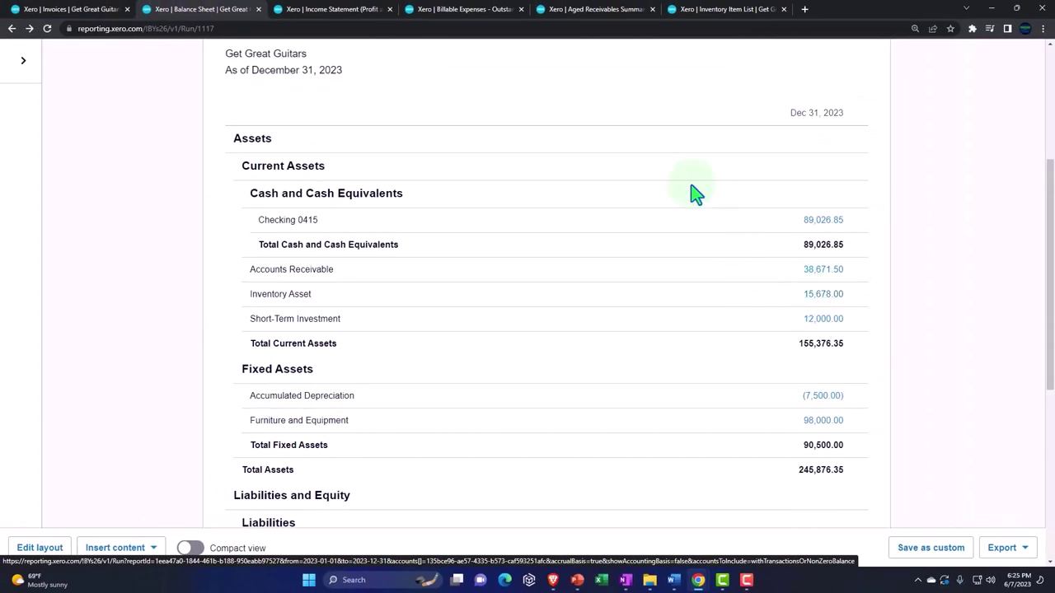
Refresh the Billable Expenses - Outstanding report and review which customers still have uninvoiced expenses
left_click(504, 10)
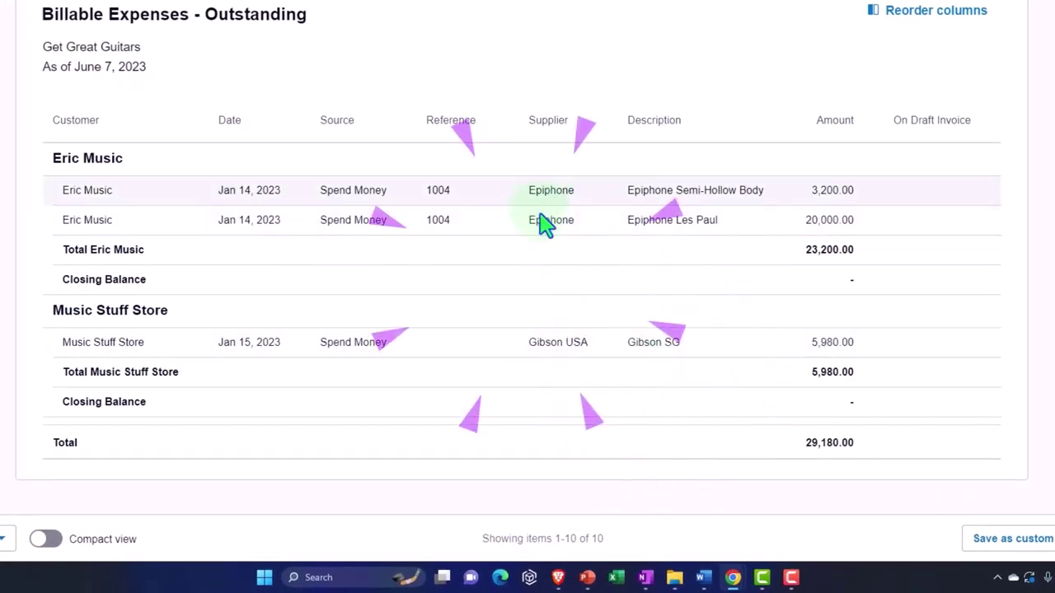
left_click(843, 148)
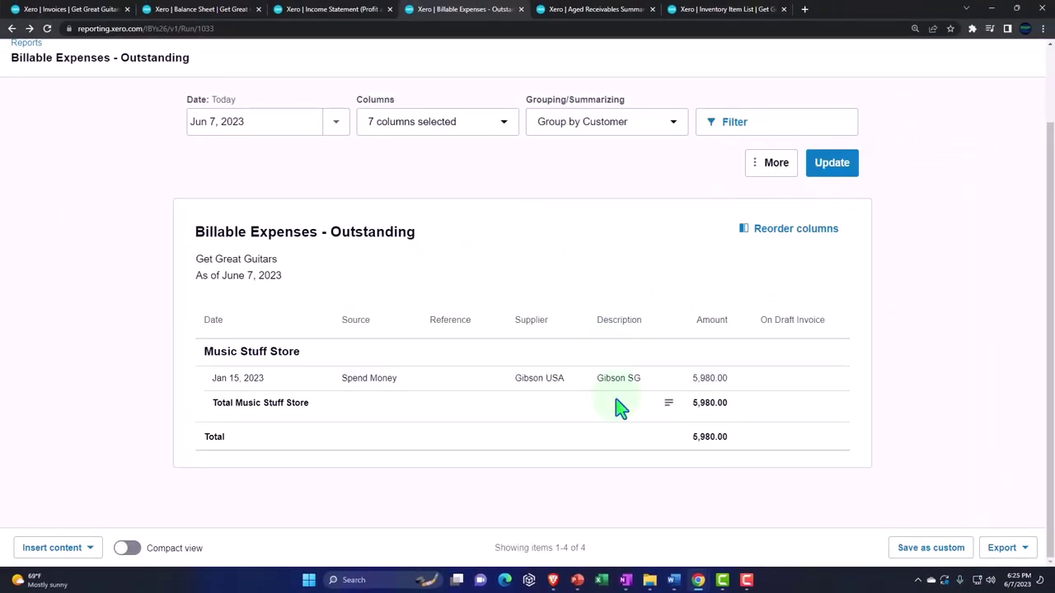
left_click(530, 430)
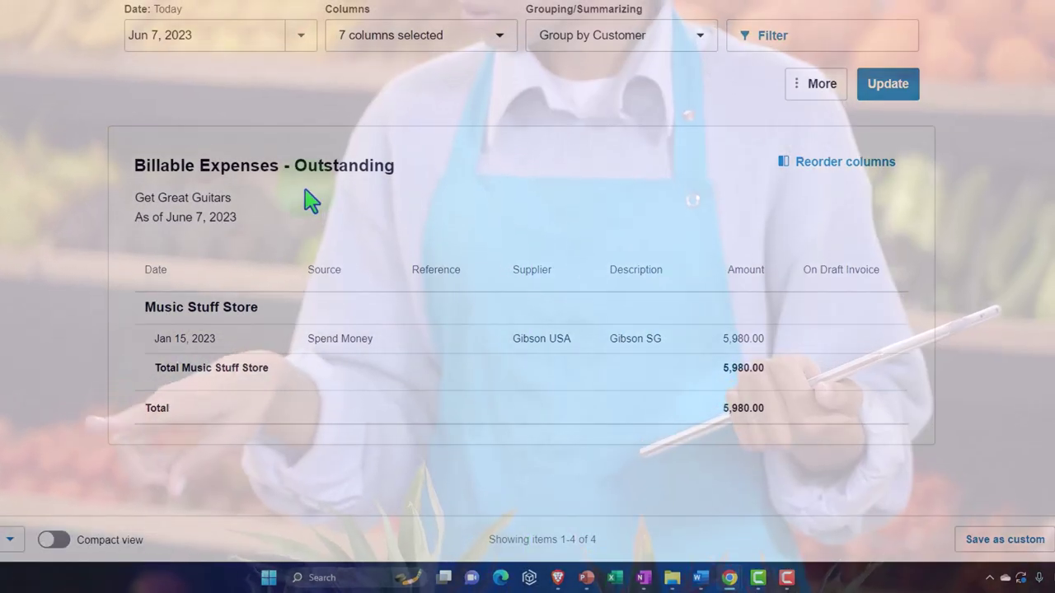
left_click(310, 200)
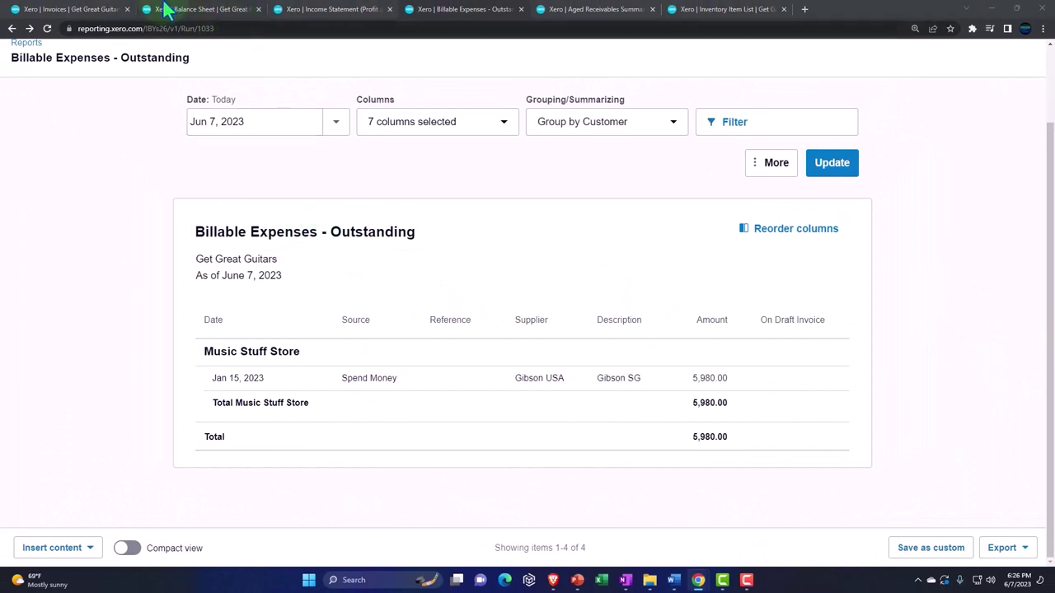
Start a new sales invoice addressed to Music Stuff Store
left_click(96, 9)
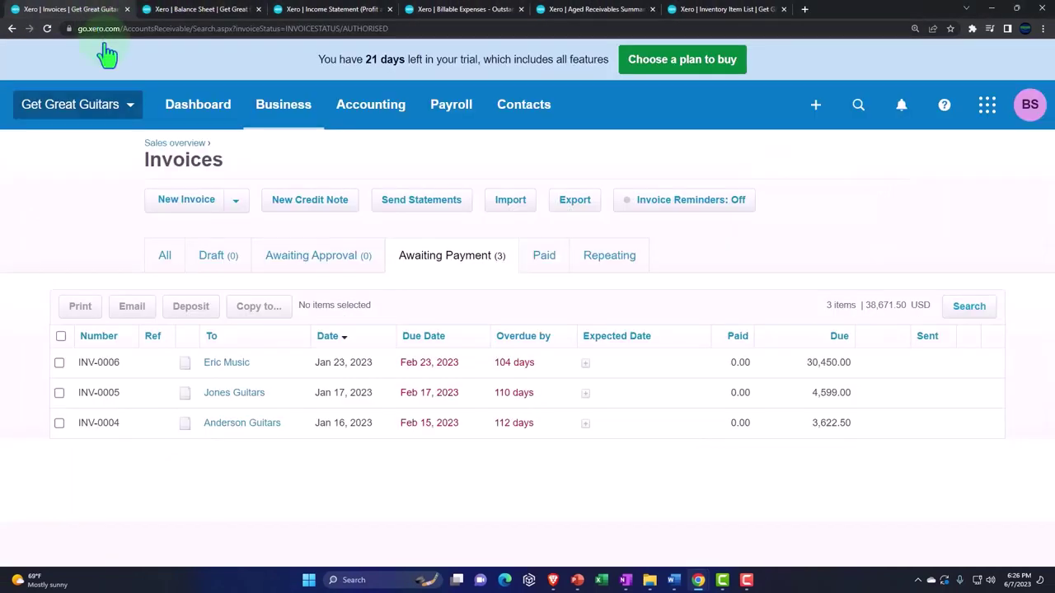
left_click(815, 107)
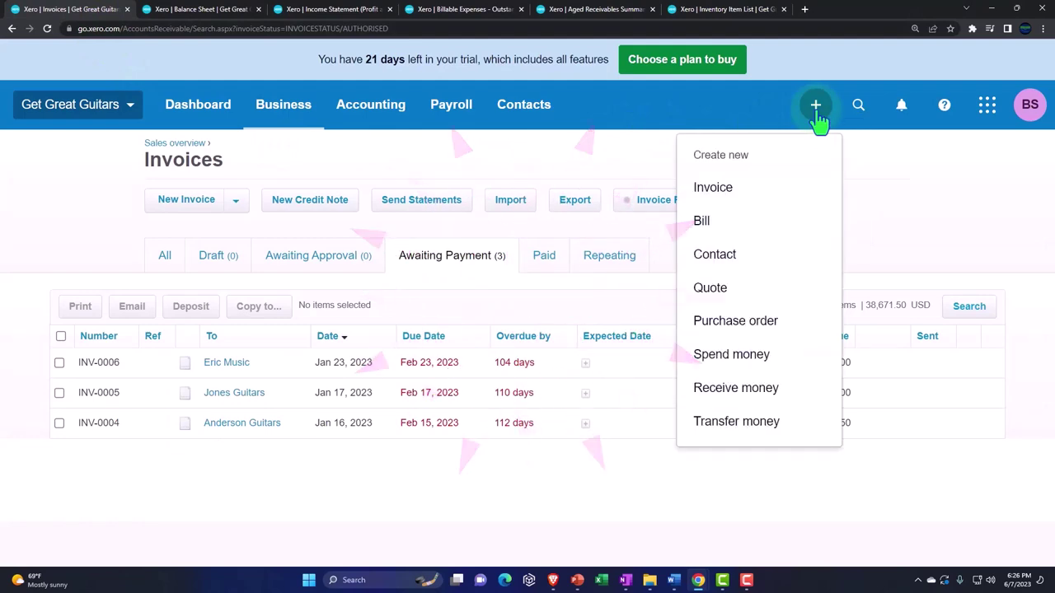
left_click(713, 189)
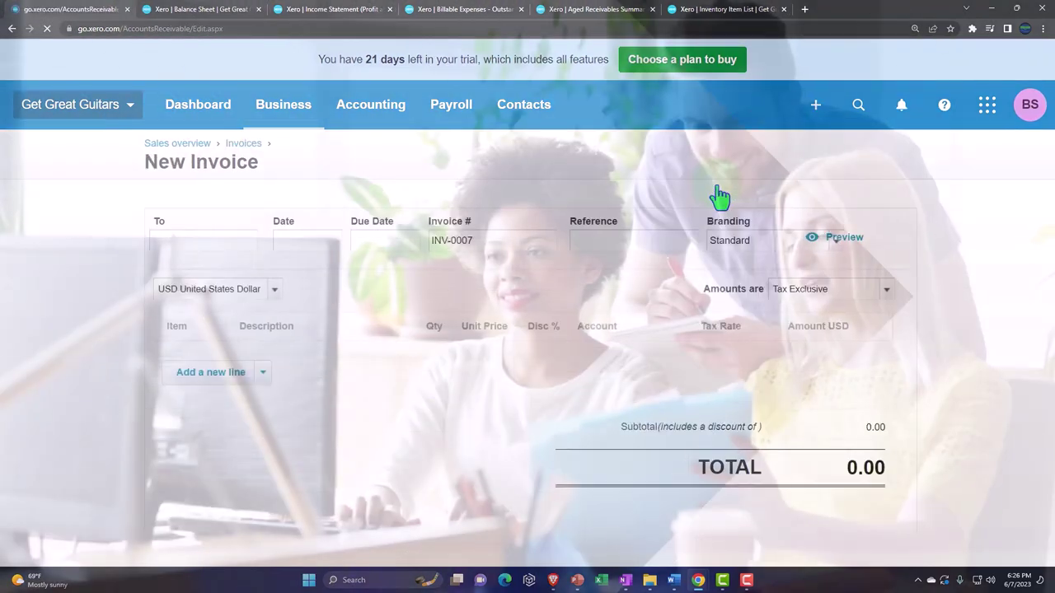
left_click(131, 245)
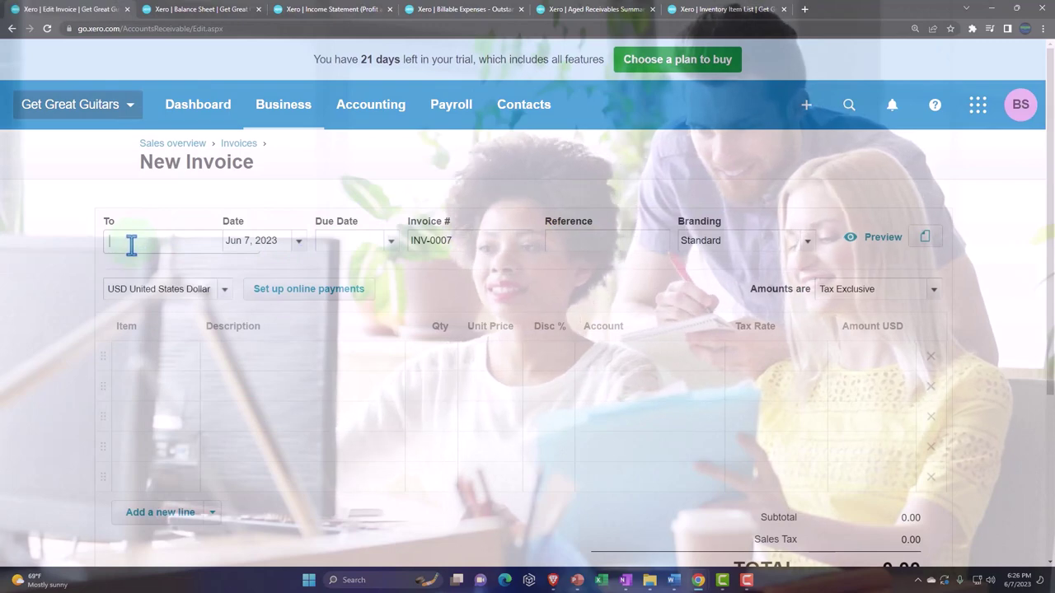
type("mu")
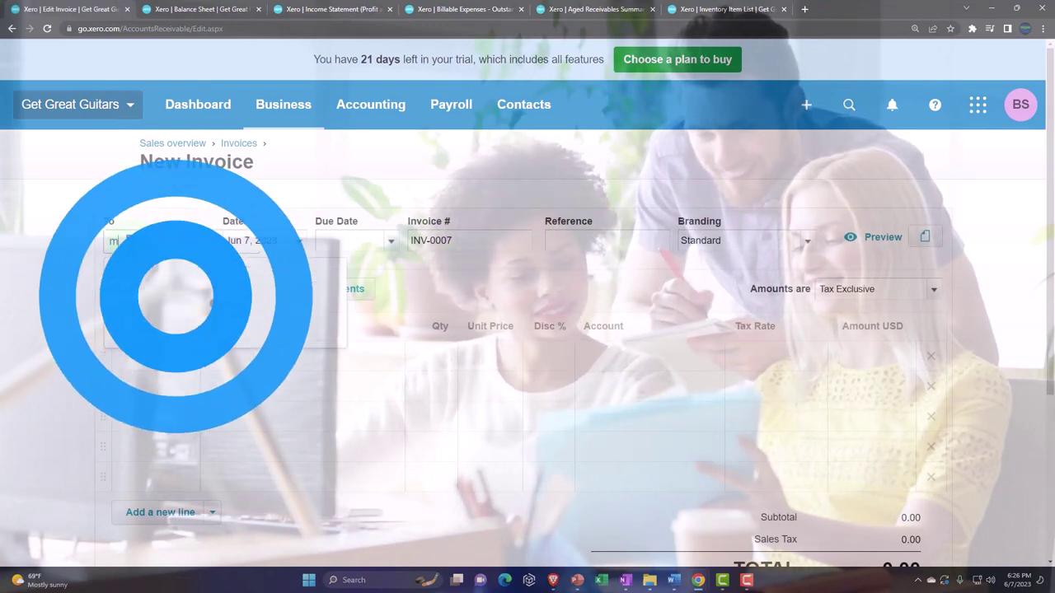
type("s")
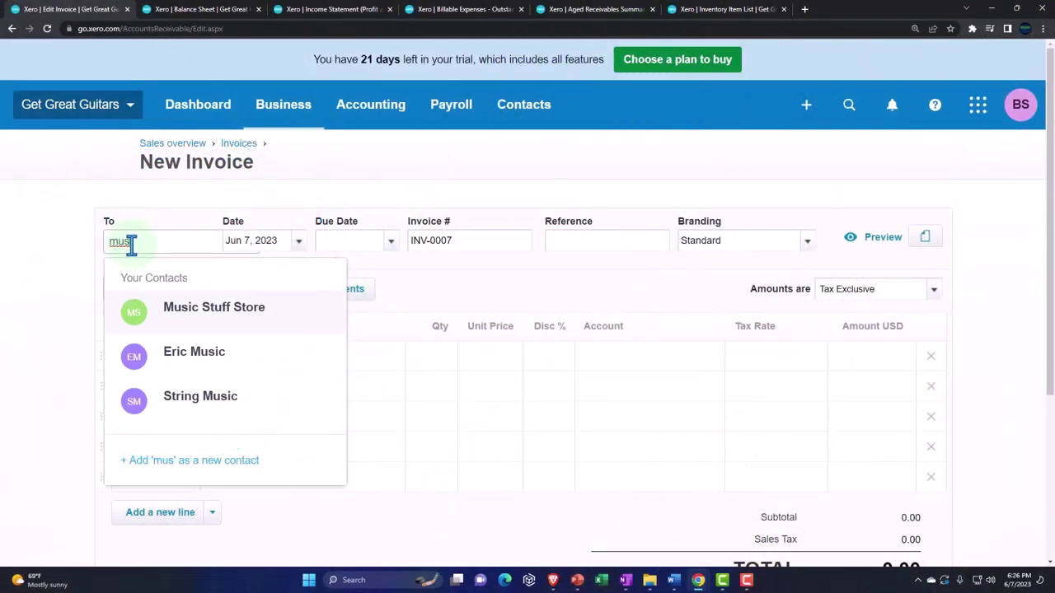
key("Tab")
scroll(69, 229, "down", 1)
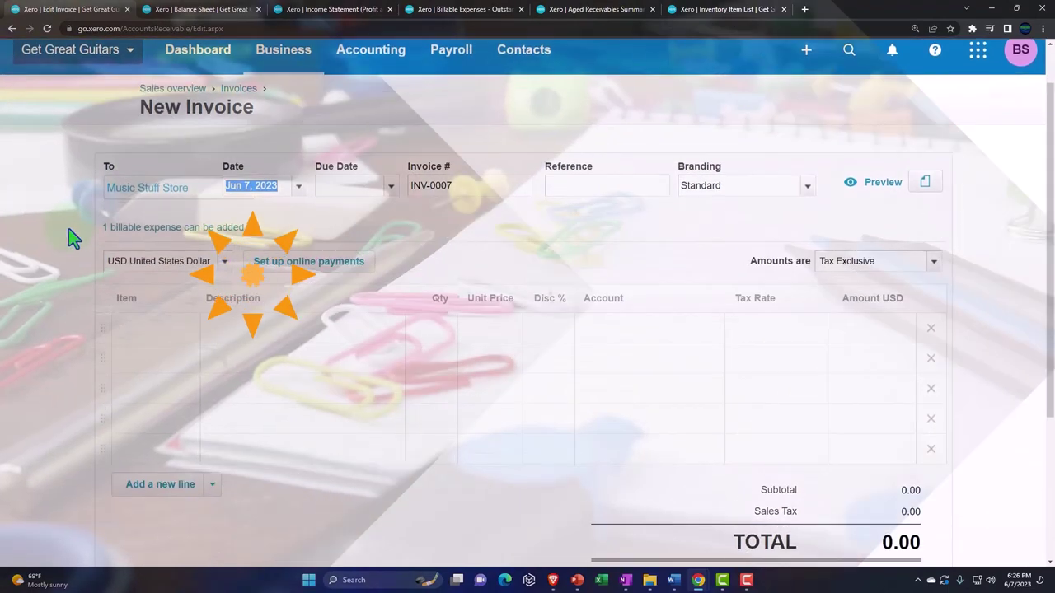
Set the Music Stuff Store invoice date to Jan 24, 2023
left_click(297, 188)
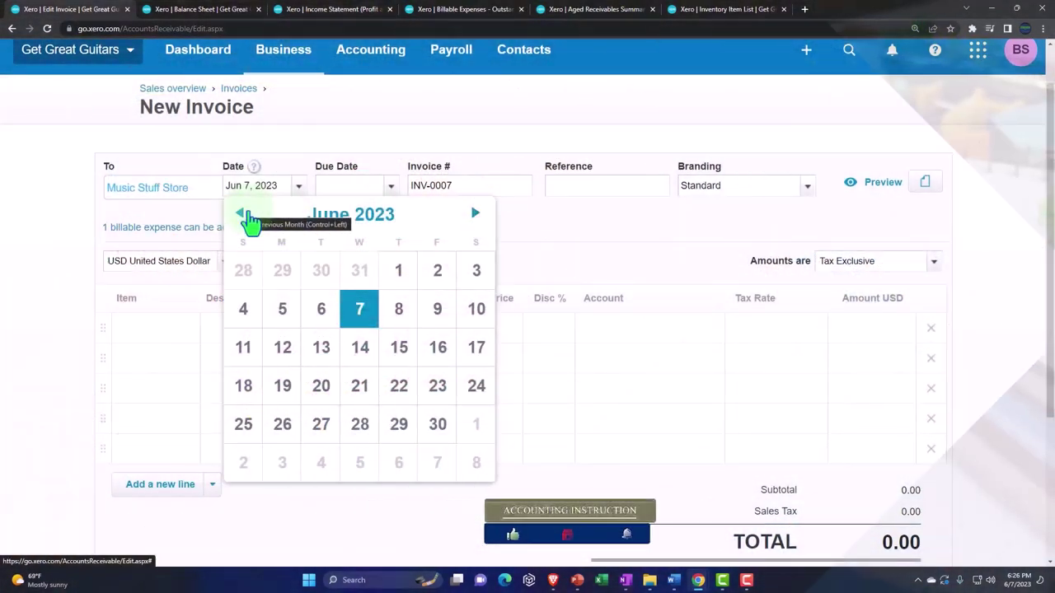
left_click(245, 215)
left_click(245, 216)
left_click(245, 216)
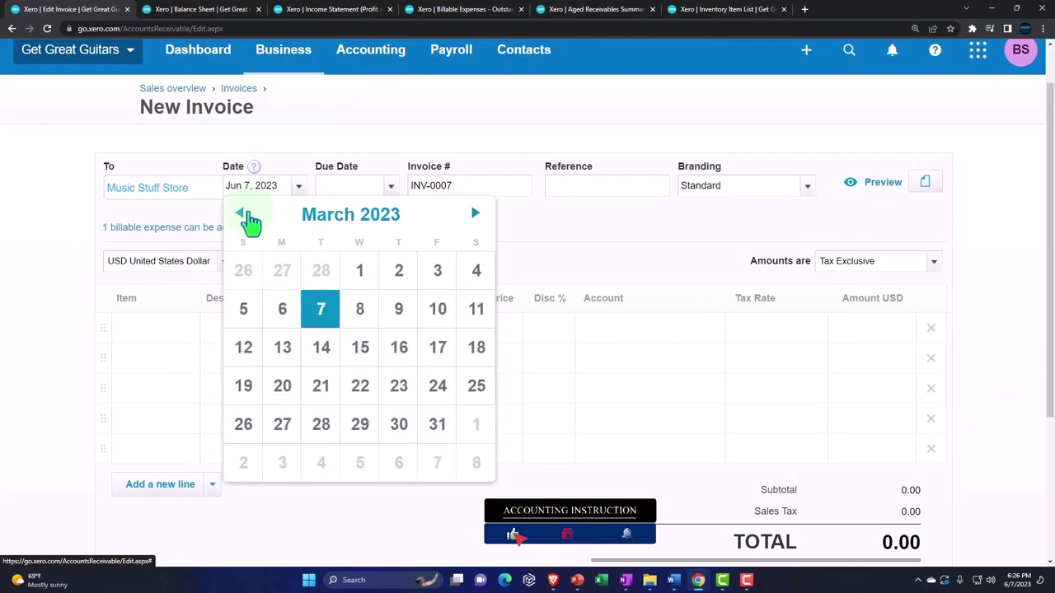
left_click(245, 216)
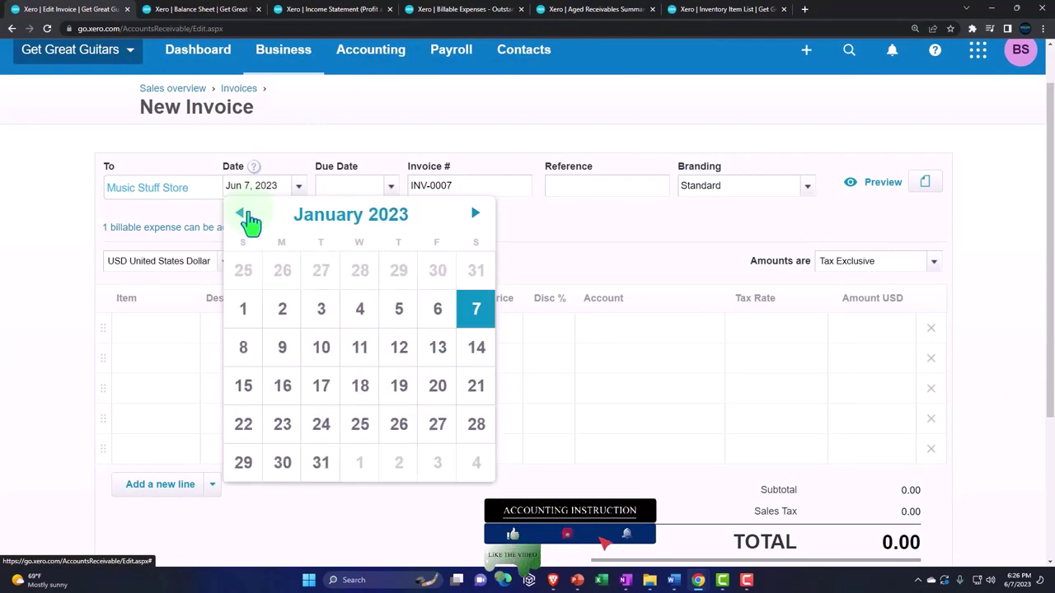
left_click(330, 424)
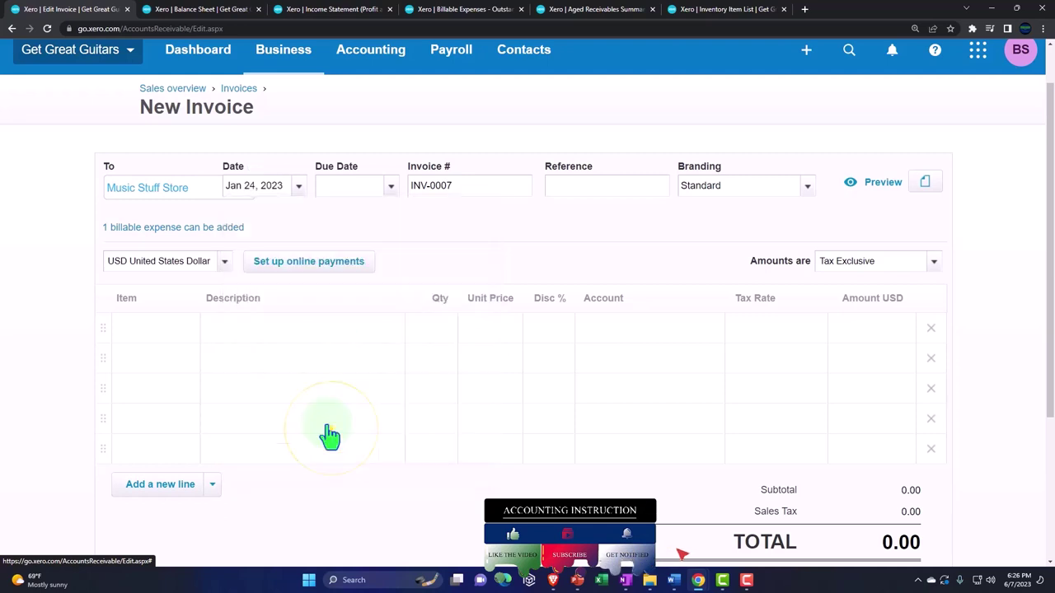
Set the invoice's due date to Feb 24, 2023
left_click(390, 188)
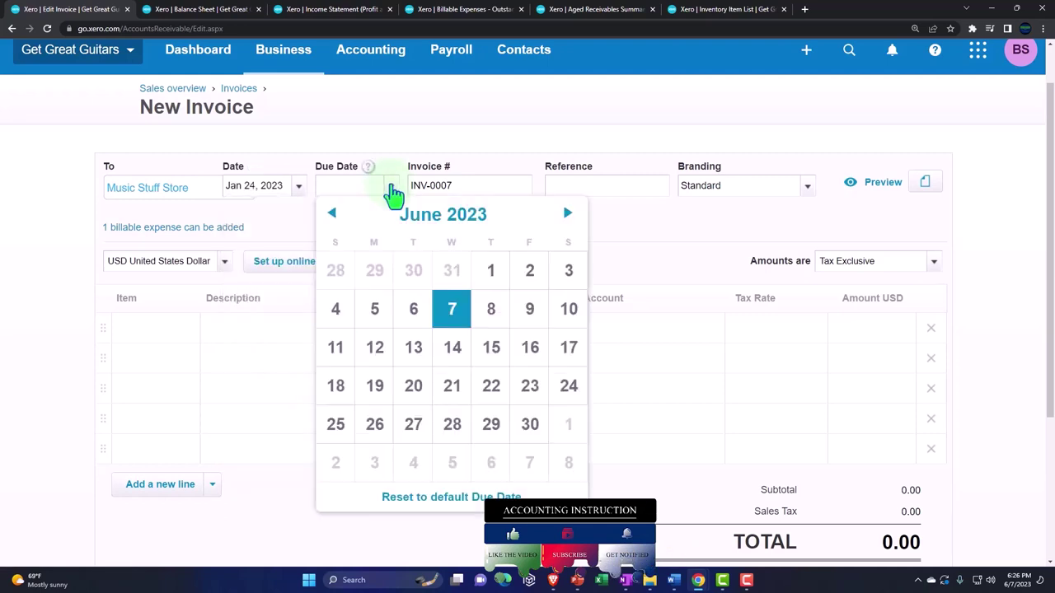
left_click(333, 218)
left_click(333, 217)
left_click(333, 218)
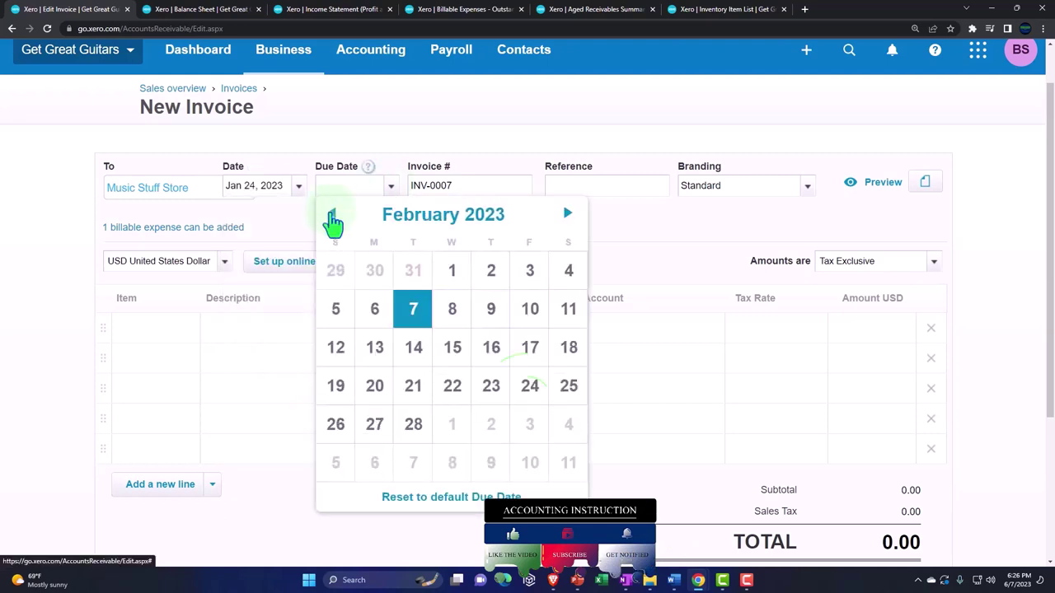
left_click(527, 387)
Add the Jan 15, 2023 Gibson SG billable expense from Gibson USA to the Music Stuff Store invoice
left_click(106, 262)
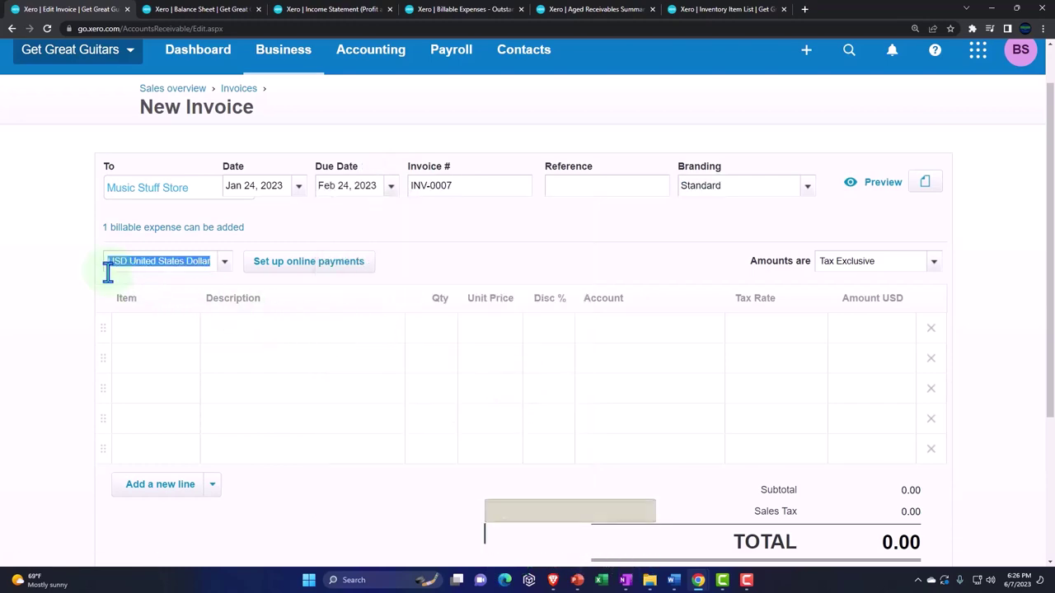
key("Tab")
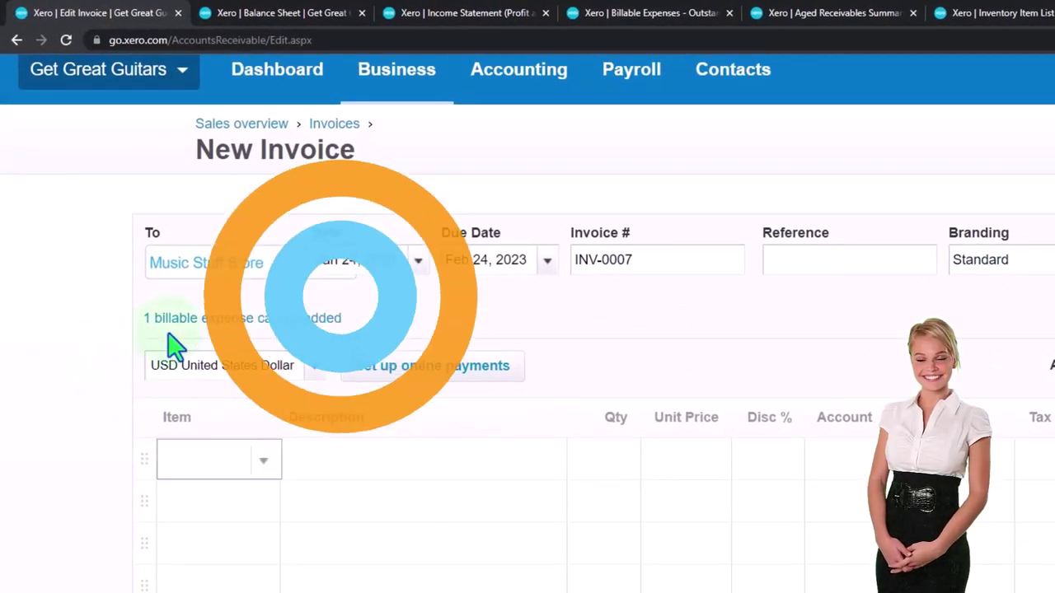
left_click(228, 325)
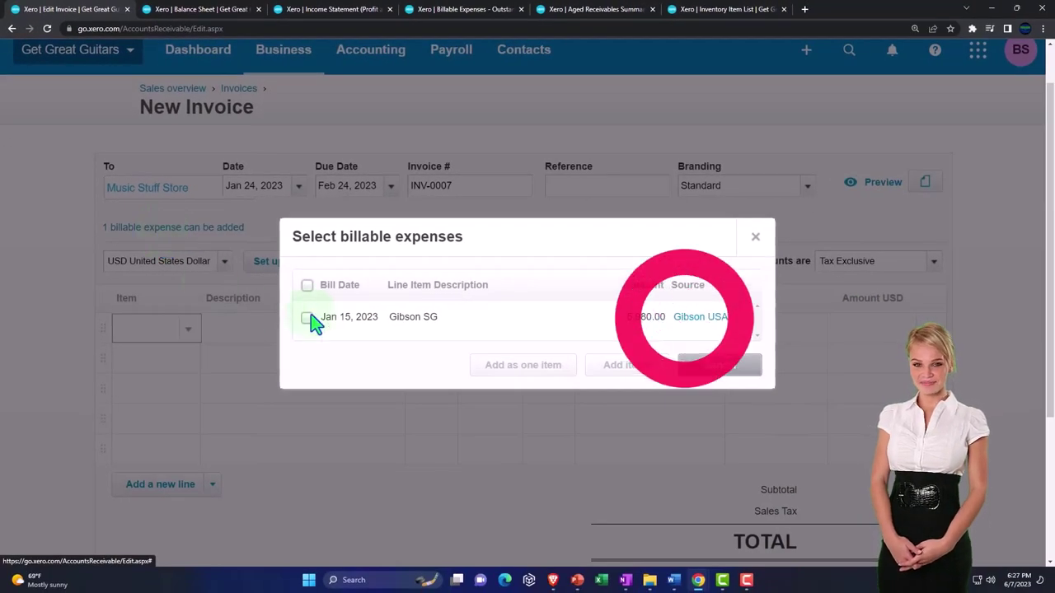
left_click(309, 318)
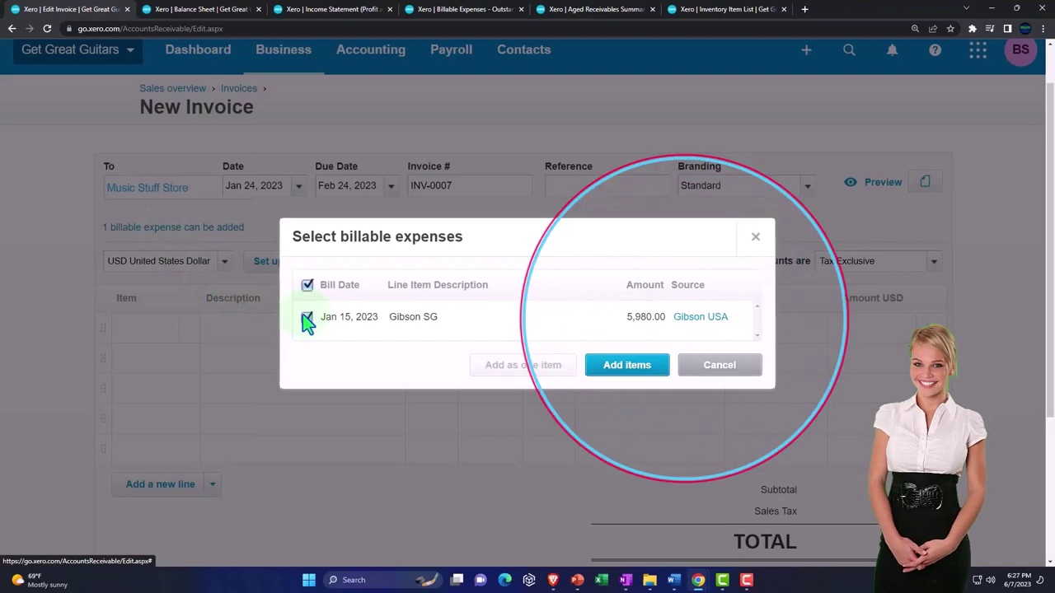
left_click(640, 373)
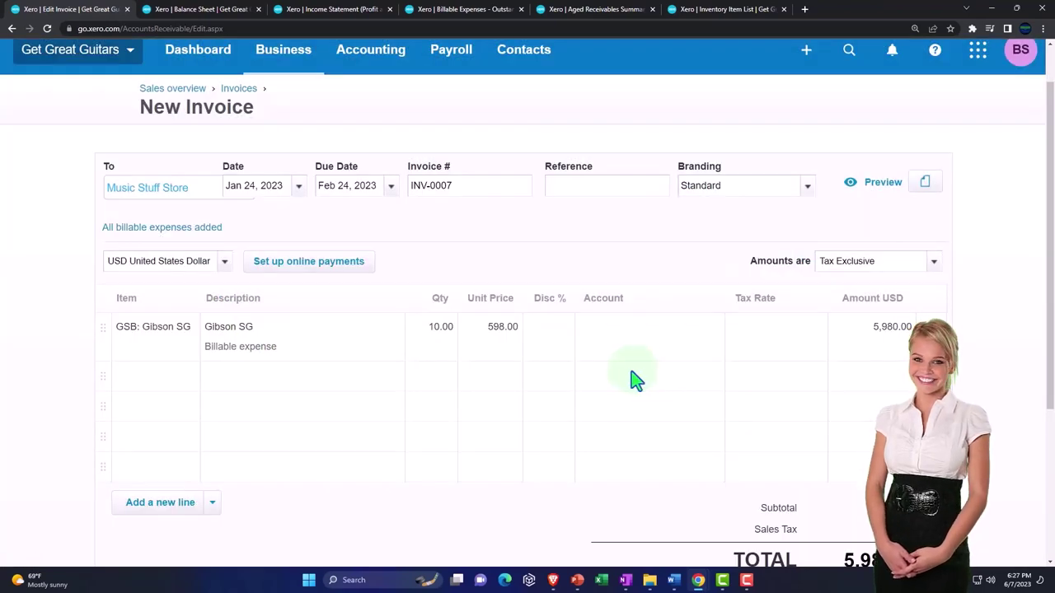
left_click(154, 334)
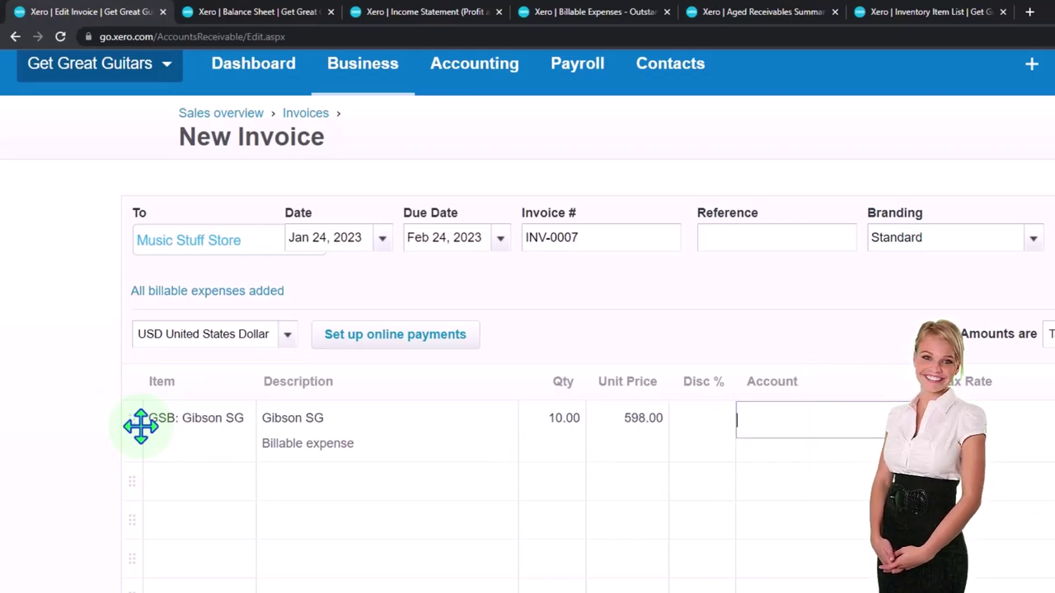
Reselect the GSB: Gibson SG item on the billable expense line to load its default price, sales account and tax rate
key("Tab")
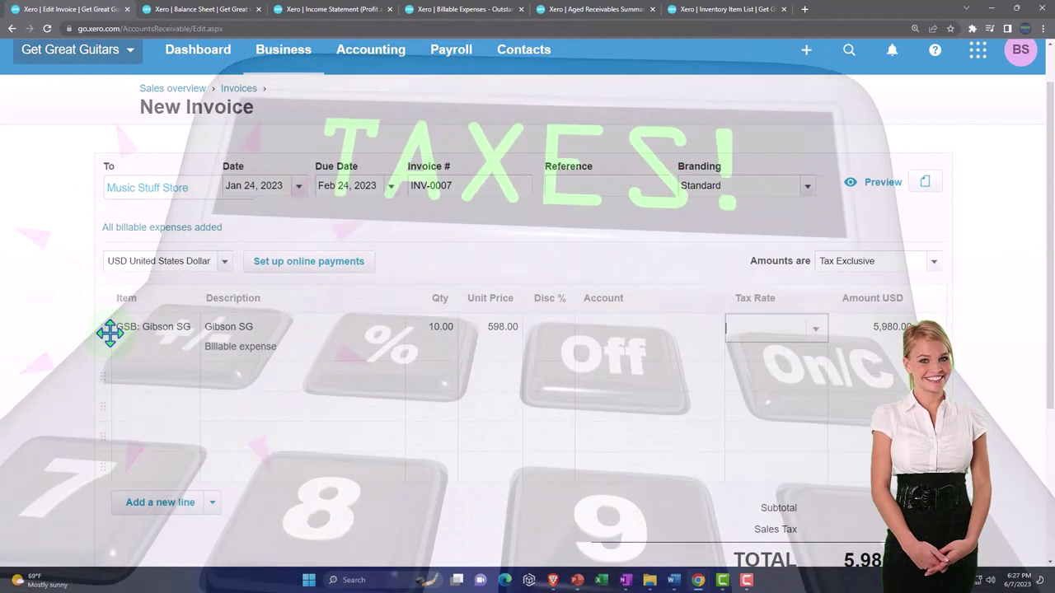
left_click(145, 331)
left_click(187, 331)
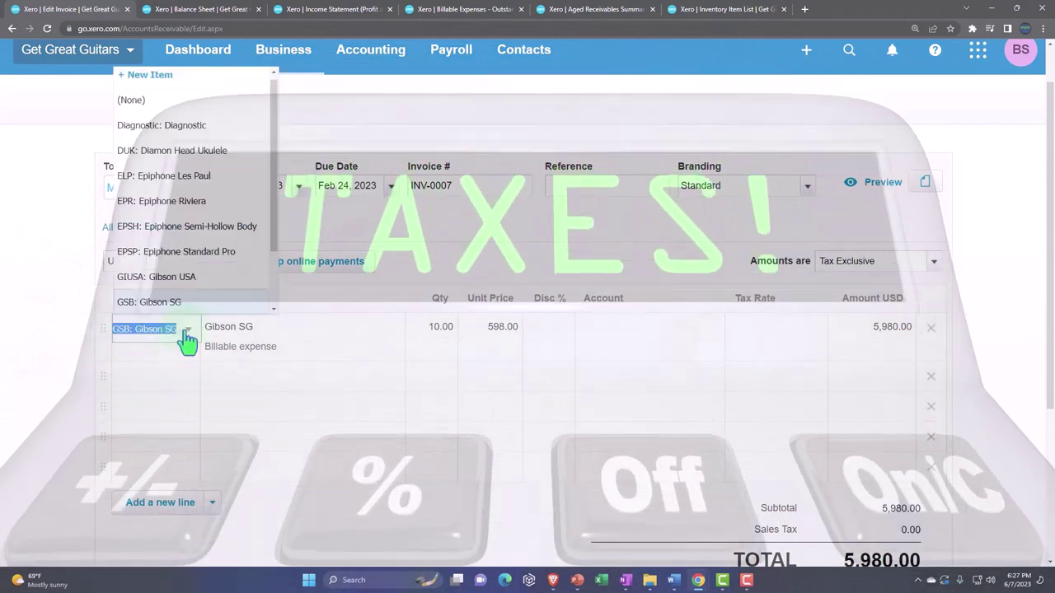
left_click(161, 306)
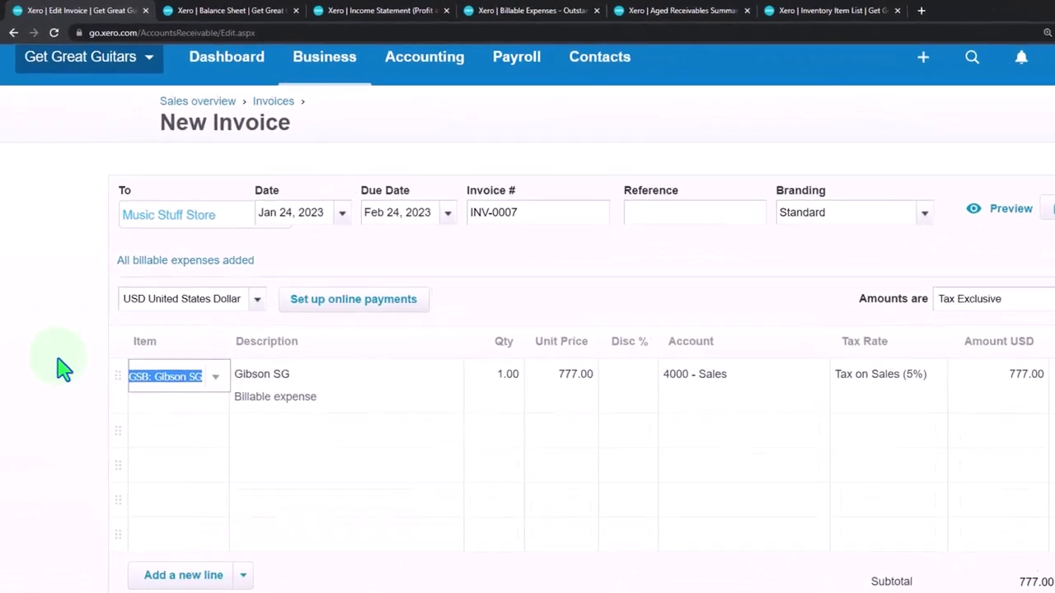
key("Tab")
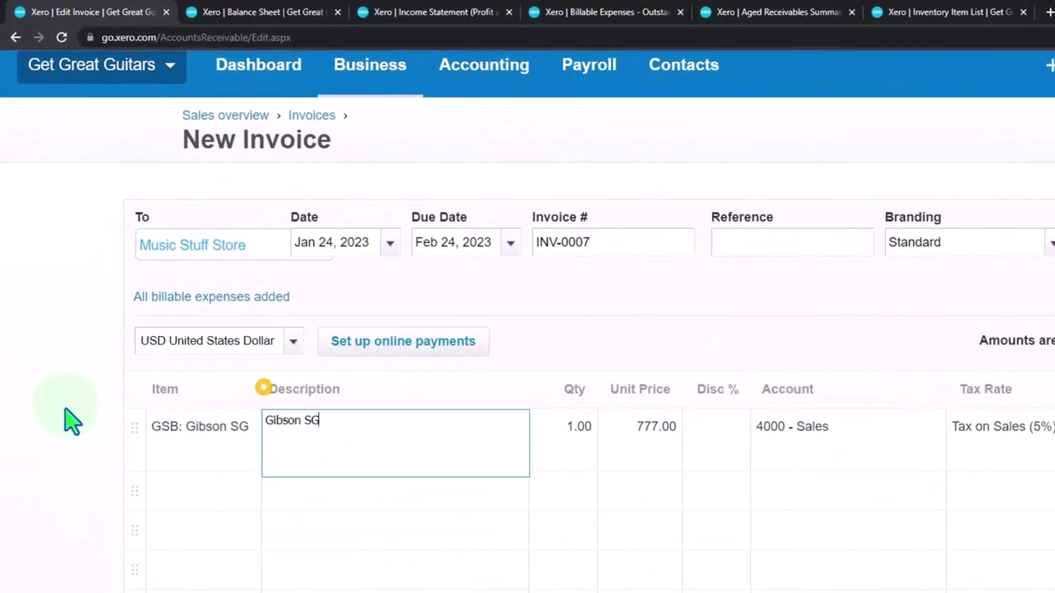
key("Tab")
key("Tab")
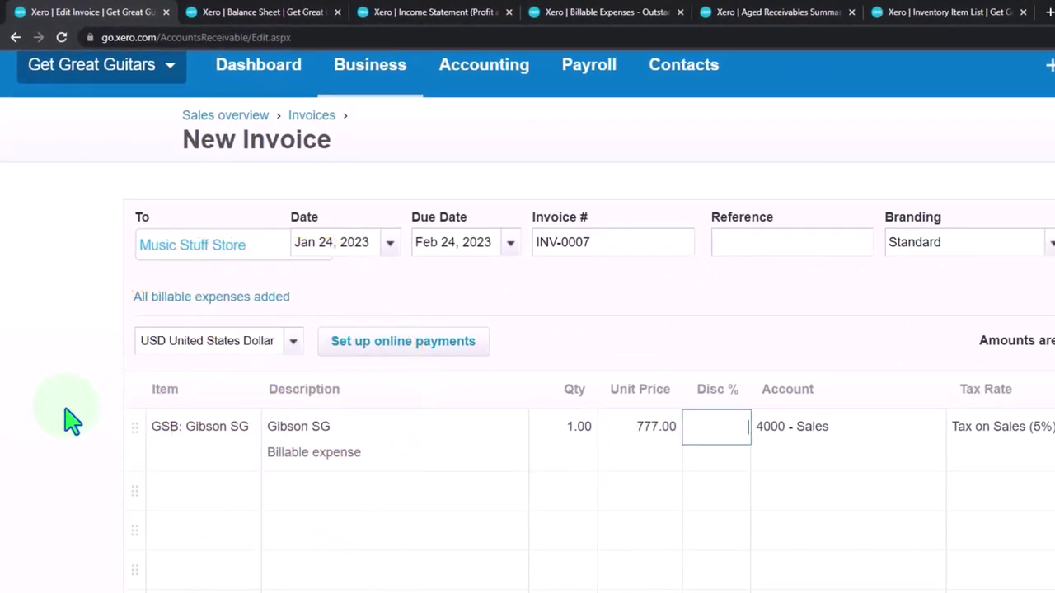
key("Tab")
key("Tab")
key("Tab")
key("Tab")
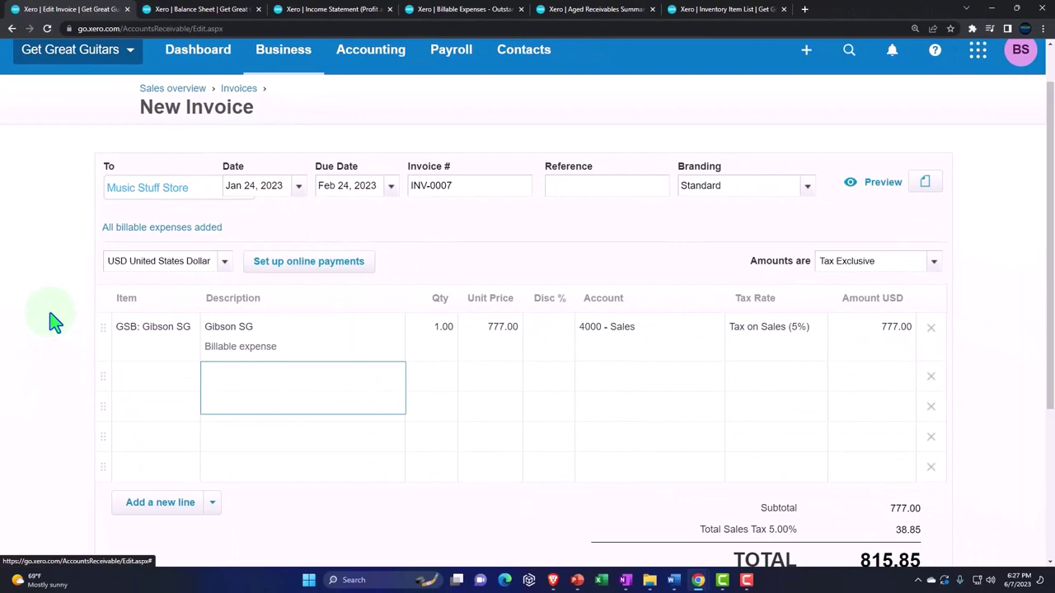
Check the Gibson SG and Music Stuff Store entries in the receivables, inventory and outstanding billable expenses reports
left_click(598, 11)
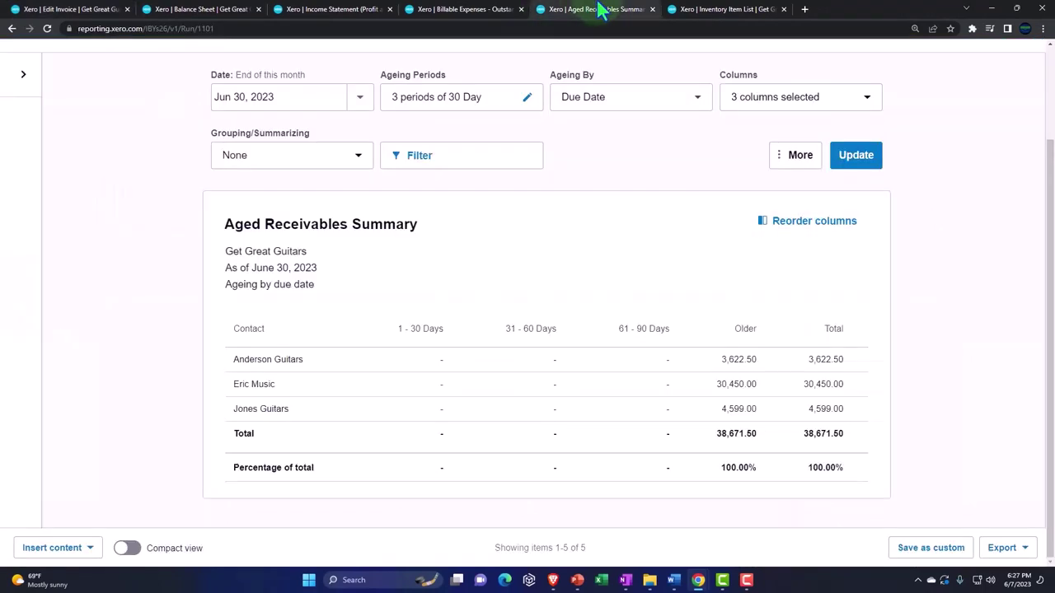
left_click(702, 12)
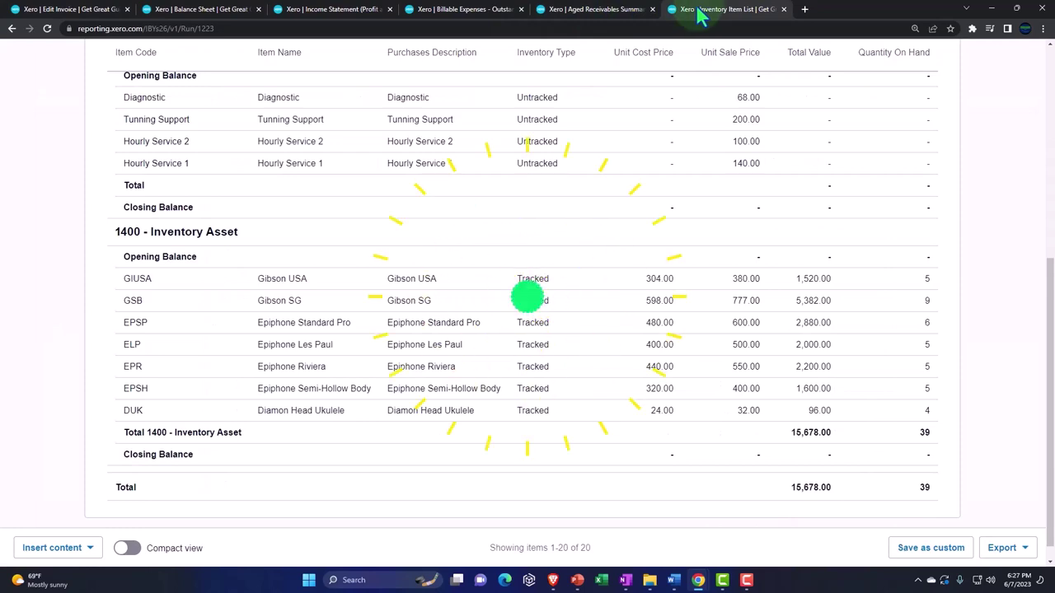
left_click(467, 10)
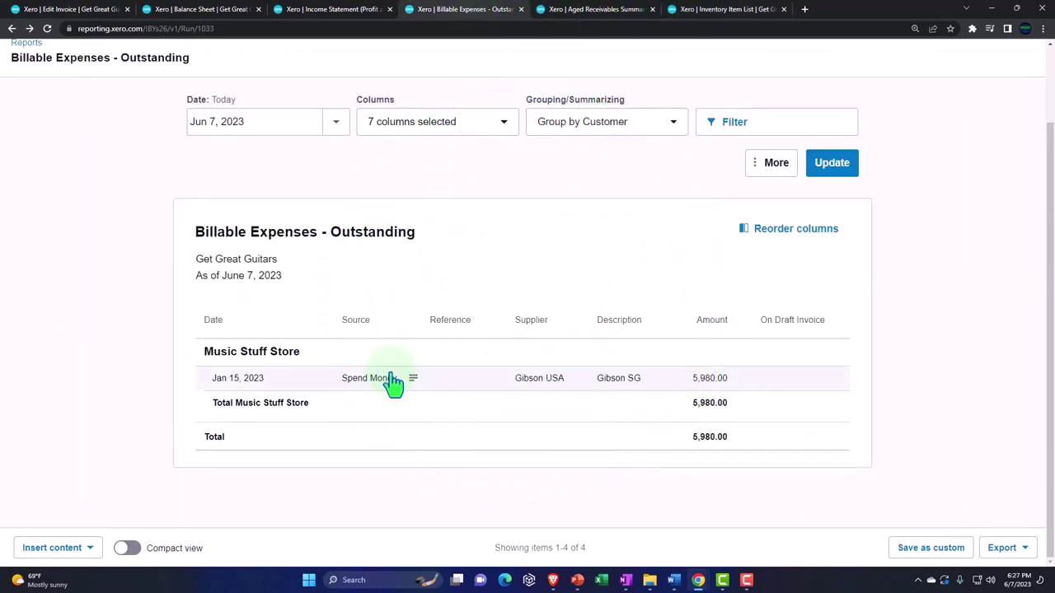
left_click(95, 15)
Pick GSB: Gibson SG again as the item of the first invoice line
left_click(192, 407)
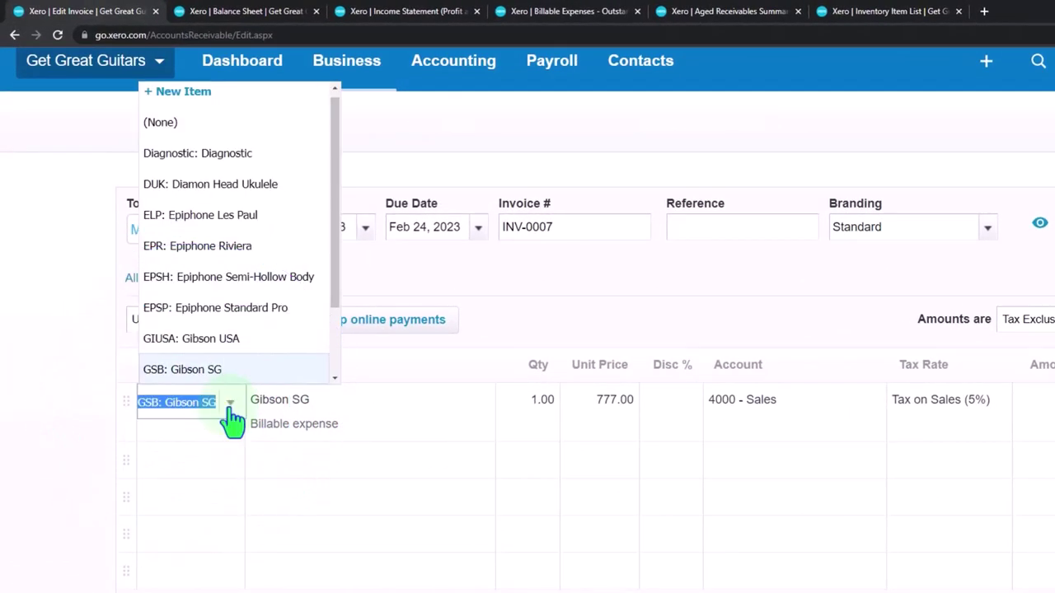
left_click(188, 372)
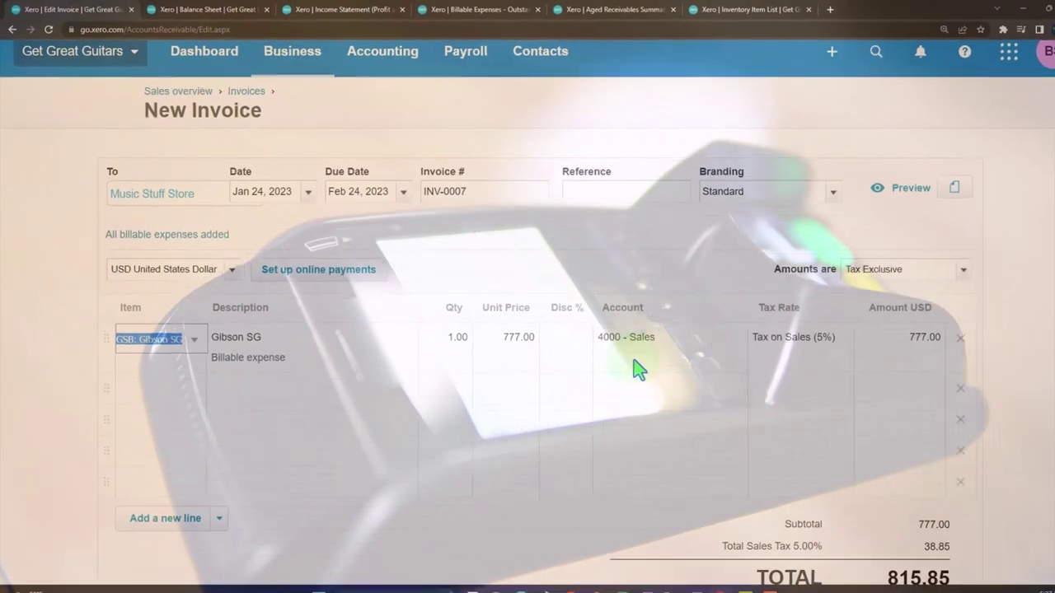
left_click(754, 436)
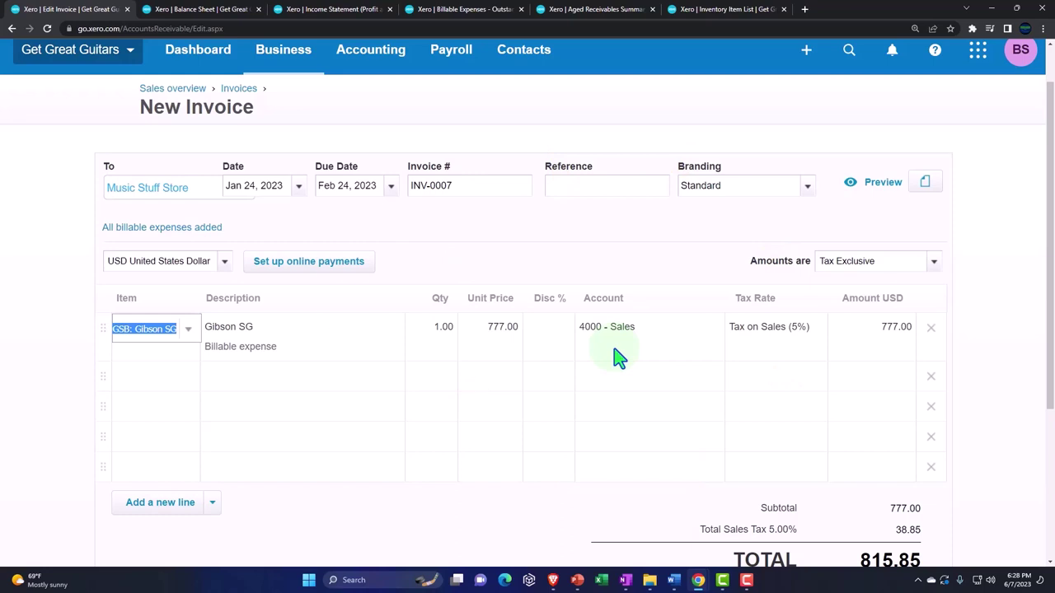
scroll(707, 455, "down", 2)
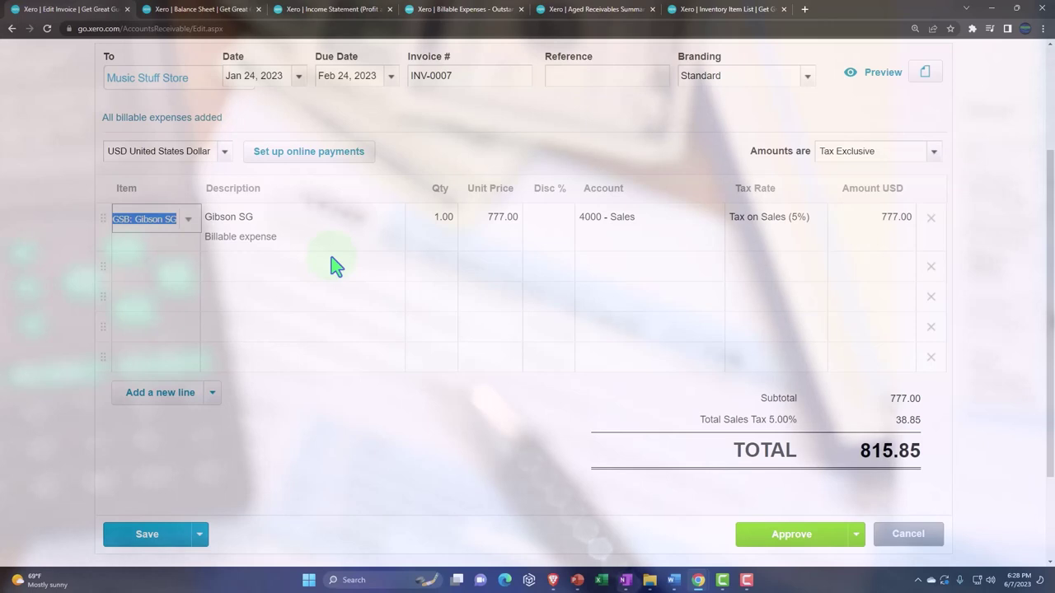
key("Tab")
key("Tab")
key("Tab")
key("Tab")
key("Tab")
key("Tab")
key("Tab")
key("Tab")
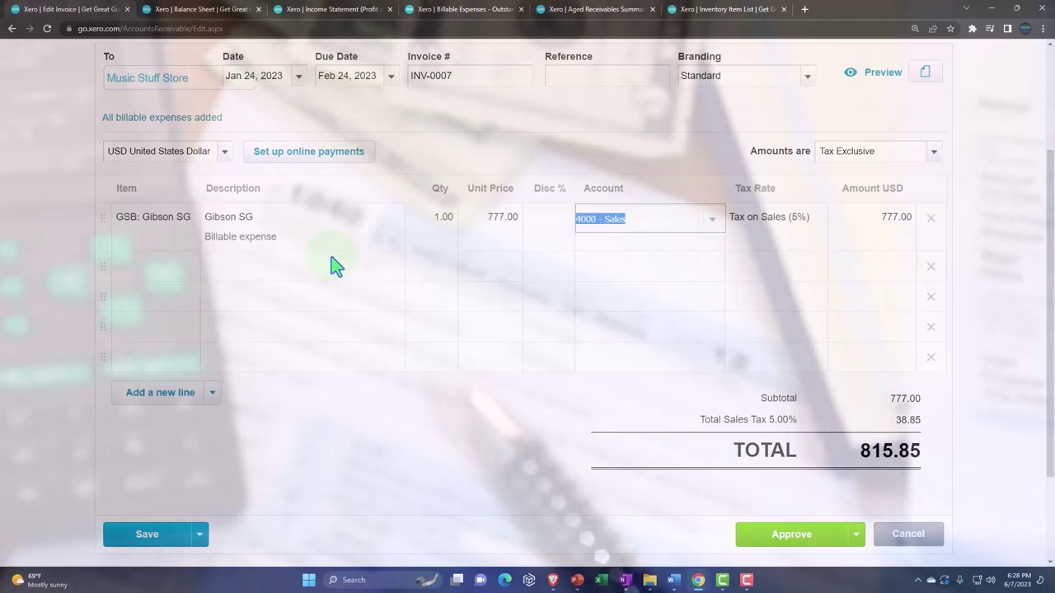
left_click(336, 265)
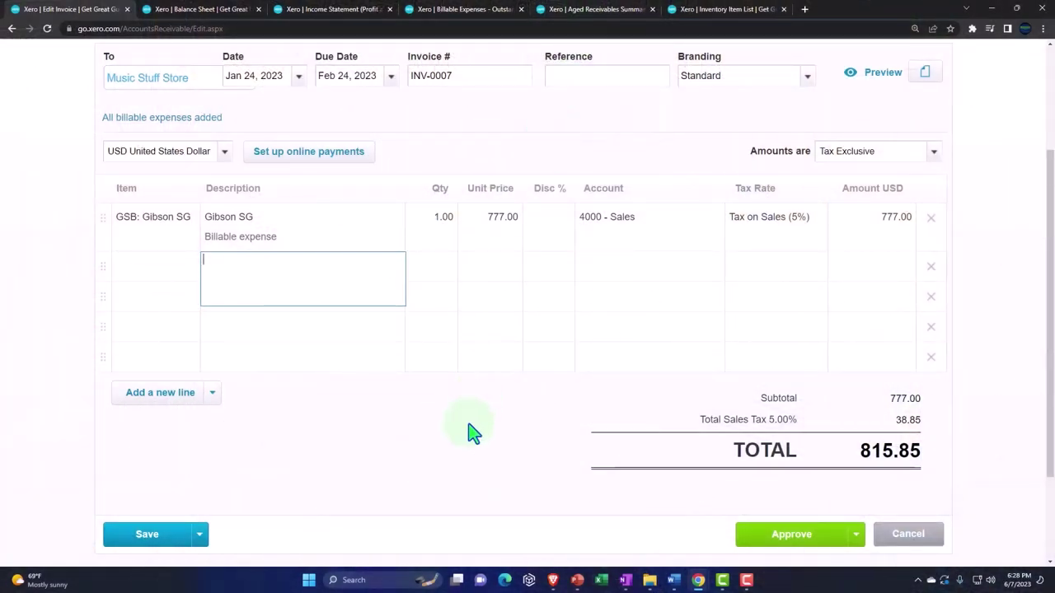
scroll(470, 435, "up", 2)
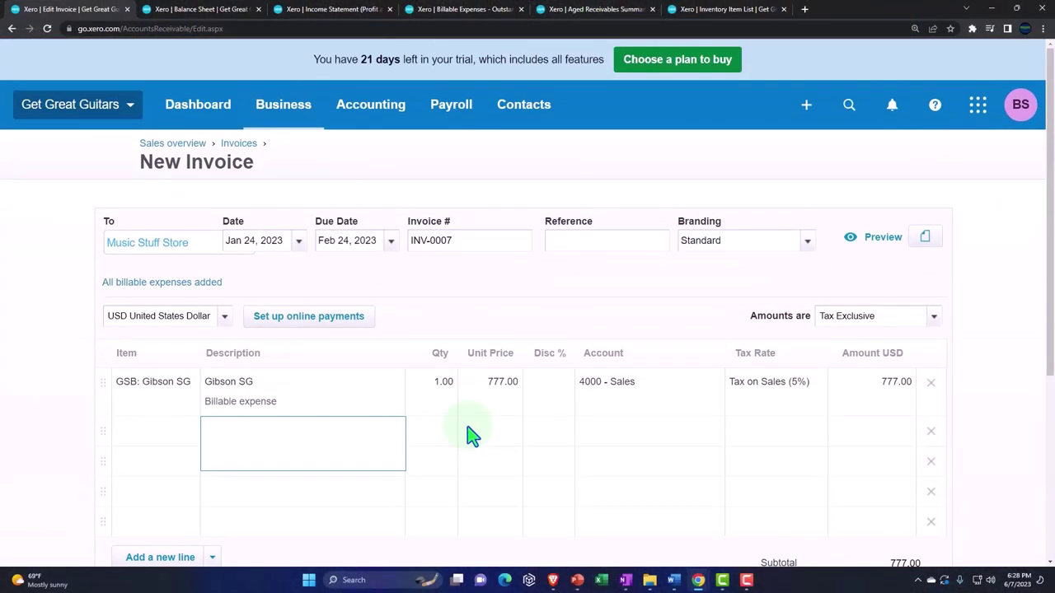
left_click(60, 331)
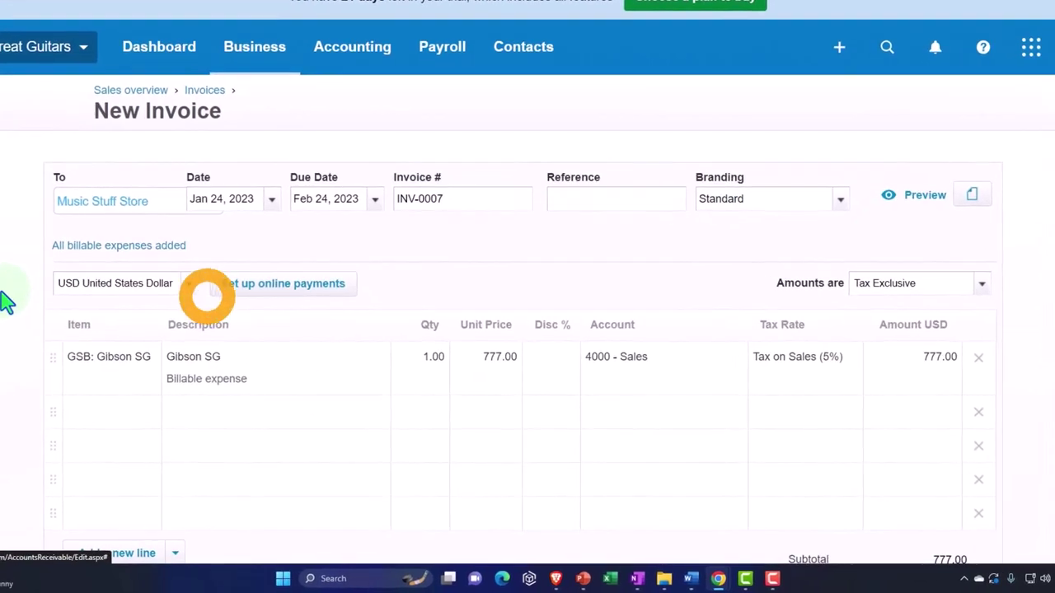
scroll(4, 296, "down", 3)
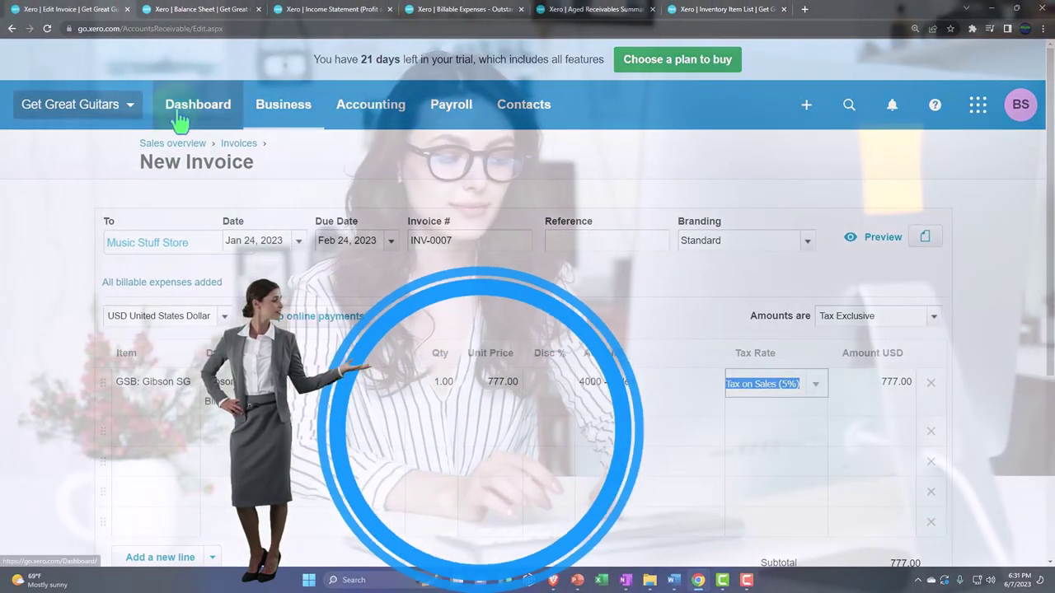
Abandon the unsaved invoice and start a new sales invoice addressed to Music Stuff Store
left_click(177, 106)
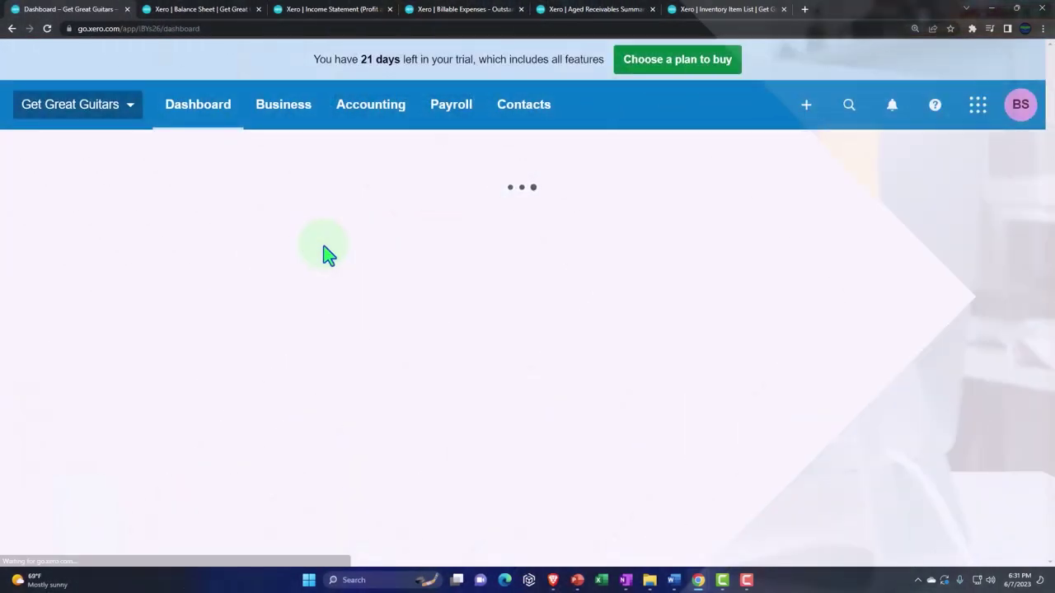
left_click(806, 111)
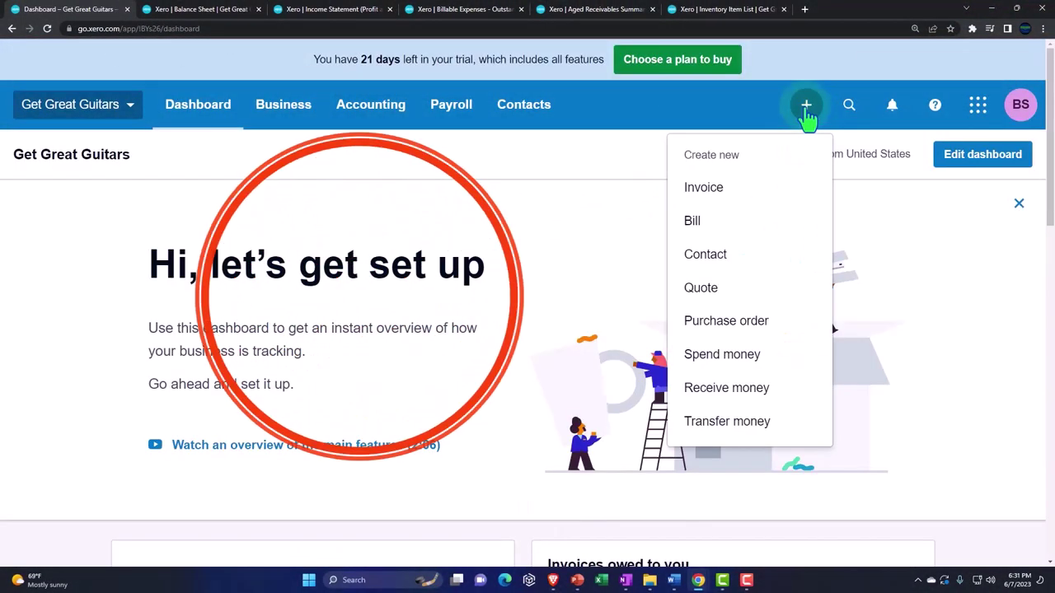
left_click(713, 194)
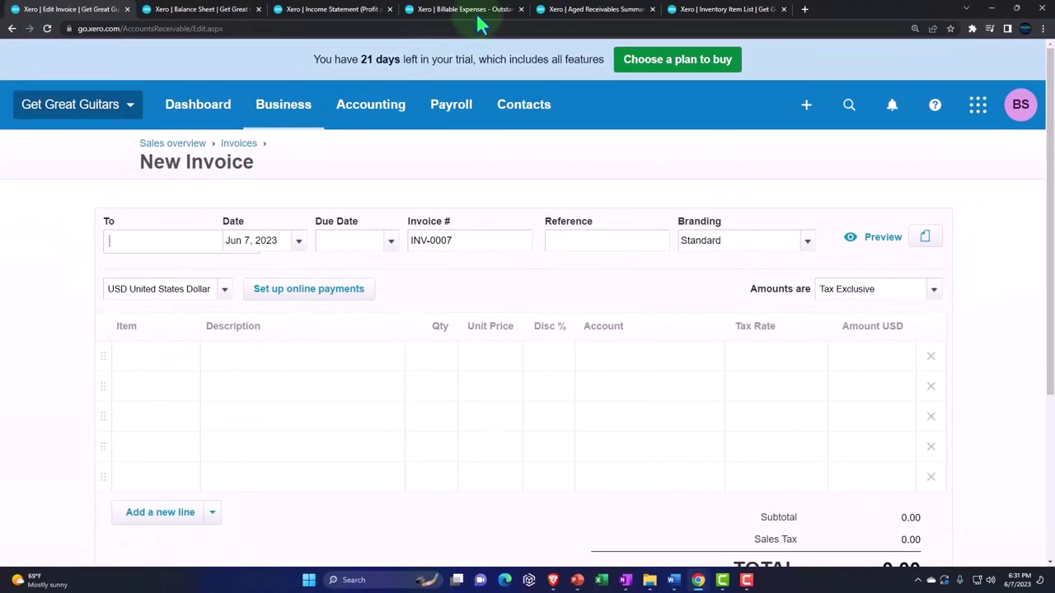
left_click(474, 11)
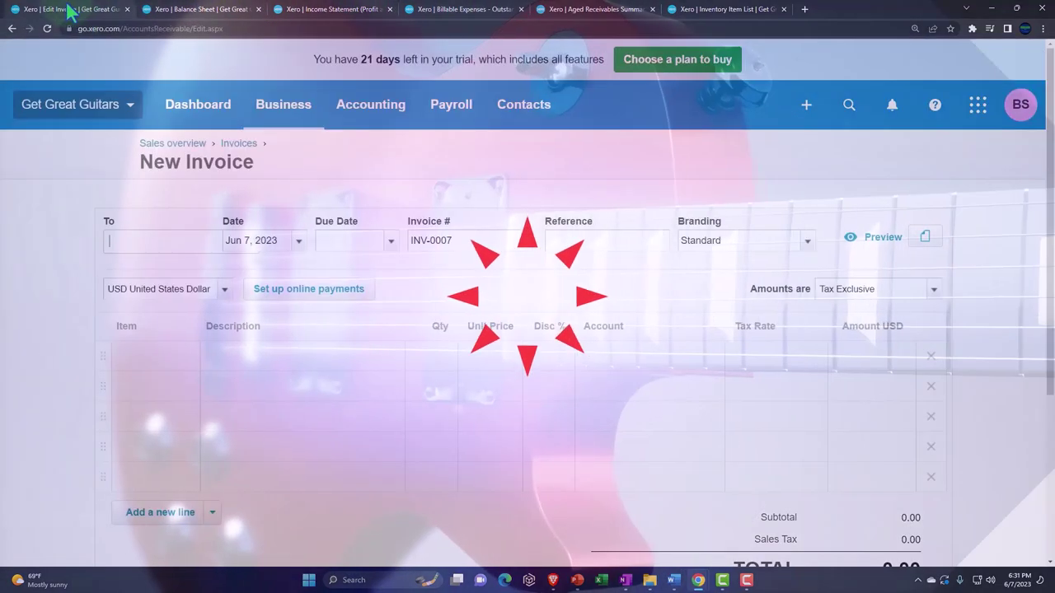
type("mus")
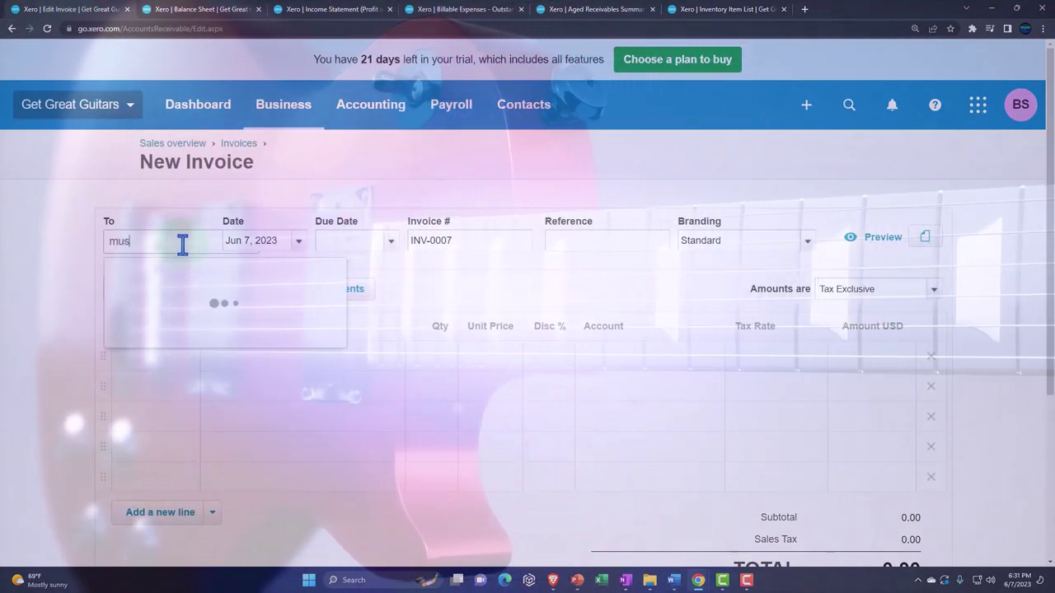
key("Tab")
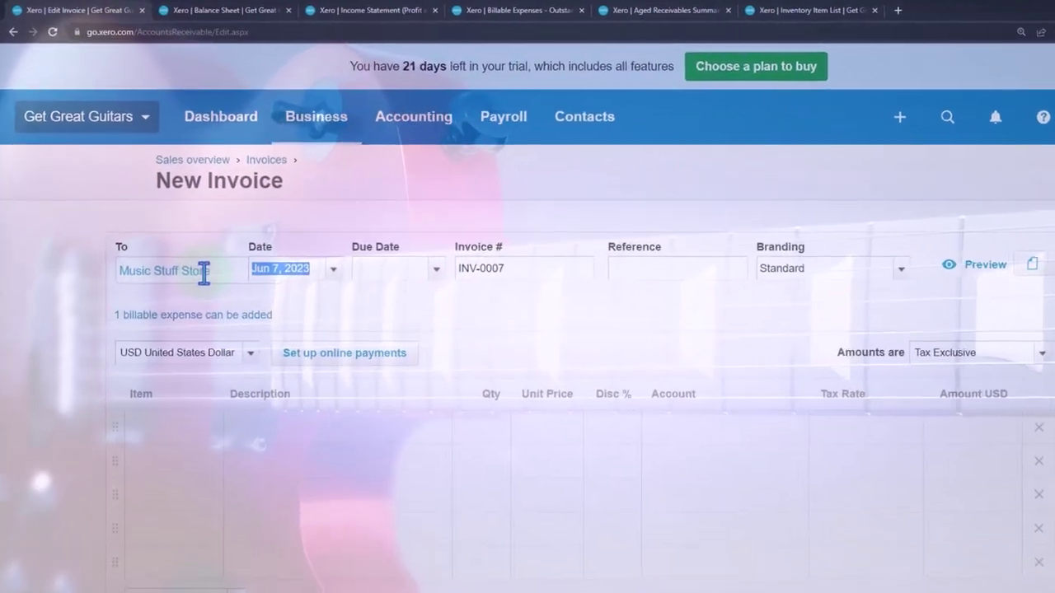
Add the Jan 15, 2023 Gibson SG billable expense from Gibson USA to the new invoice
left_click(218, 346)
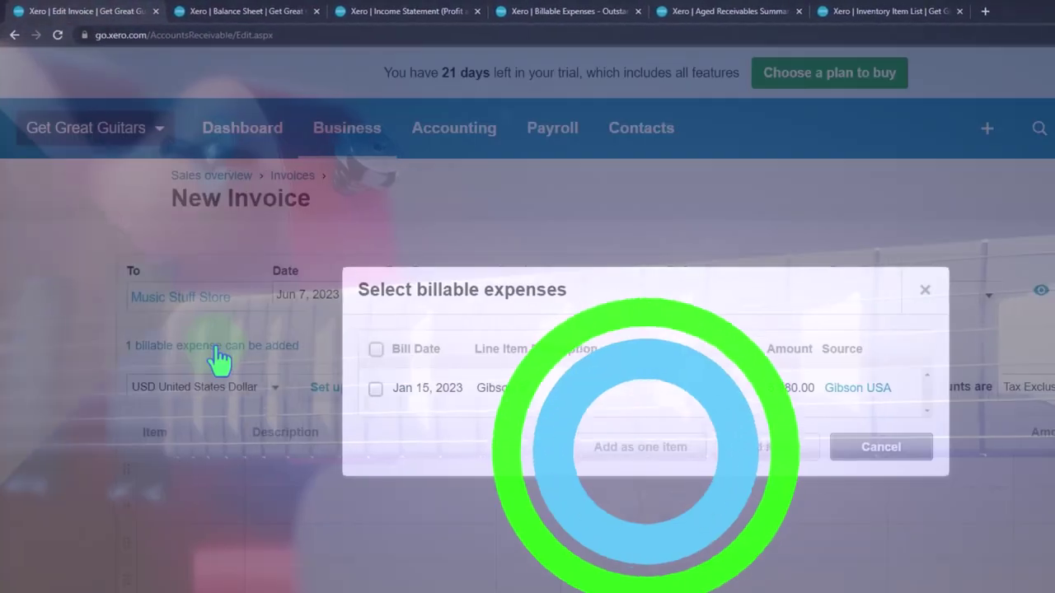
left_click(376, 388)
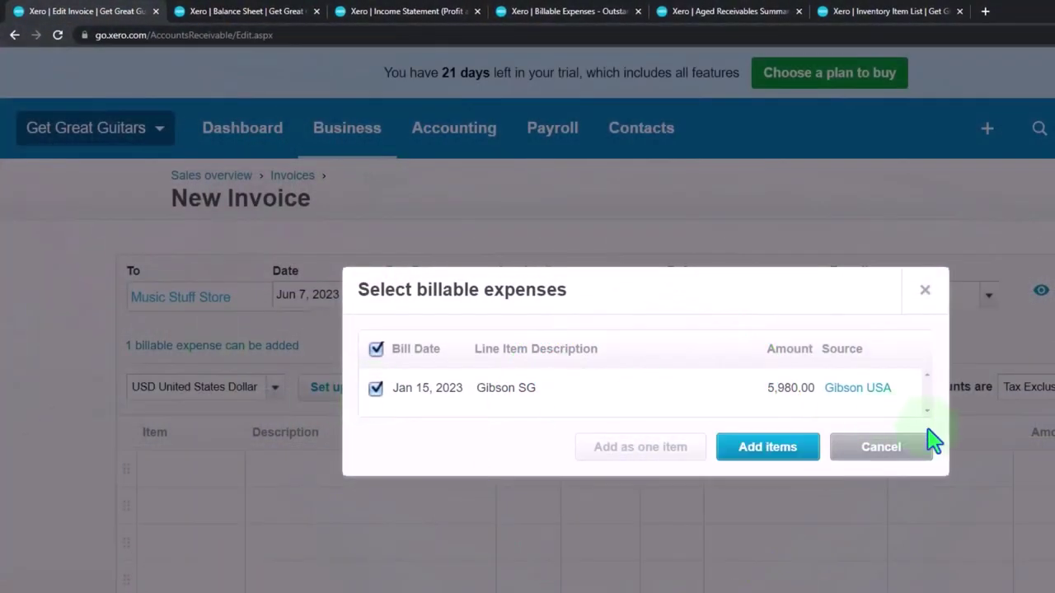
left_click(797, 452)
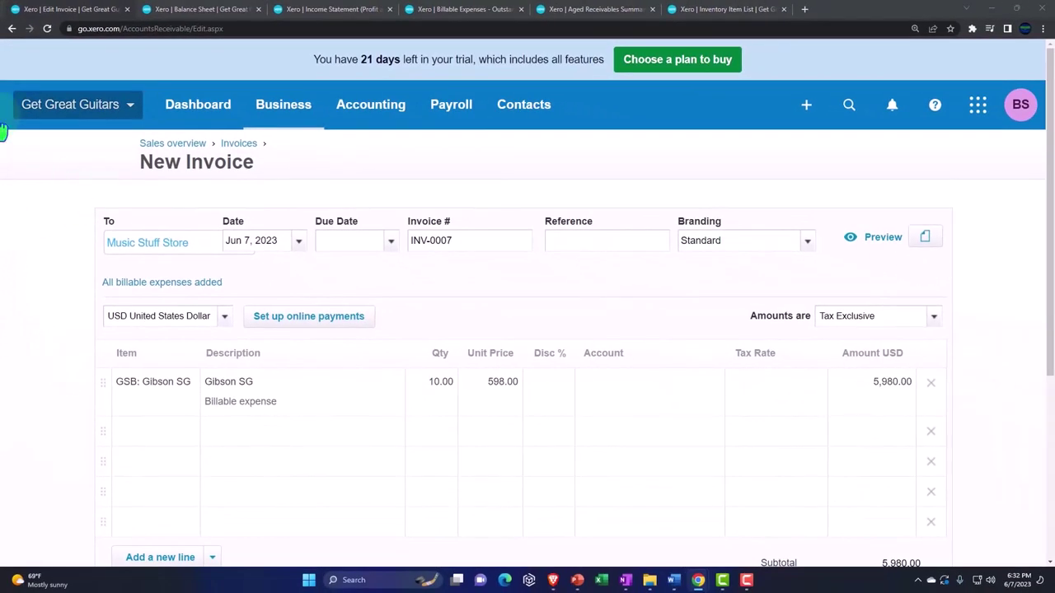
Set the invoice date to Jan 24, 2023
left_click(295, 246)
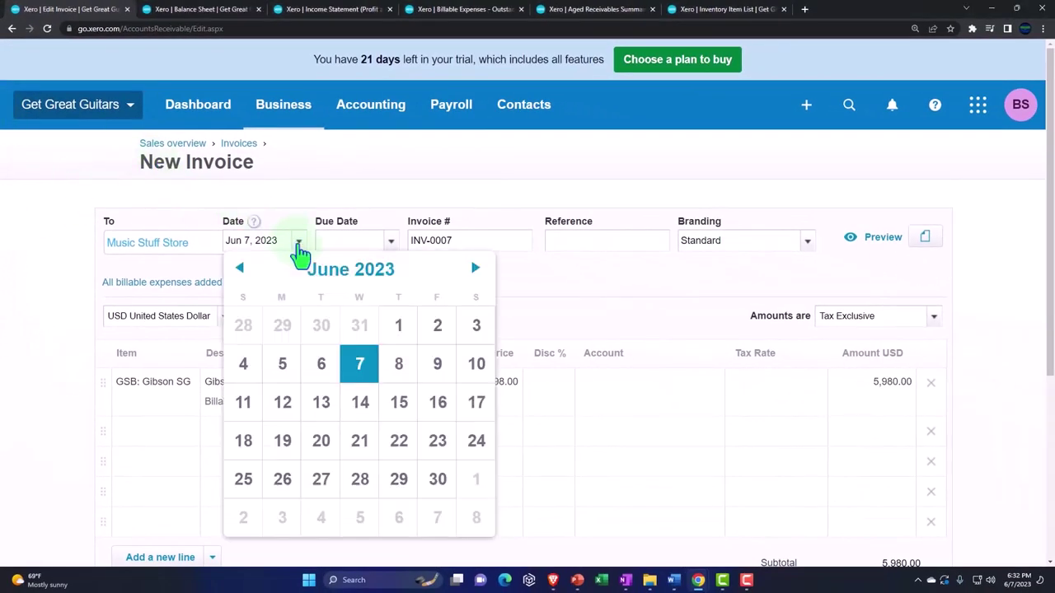
left_click(244, 270)
left_click(243, 271)
left_click(243, 271)
left_click(241, 271)
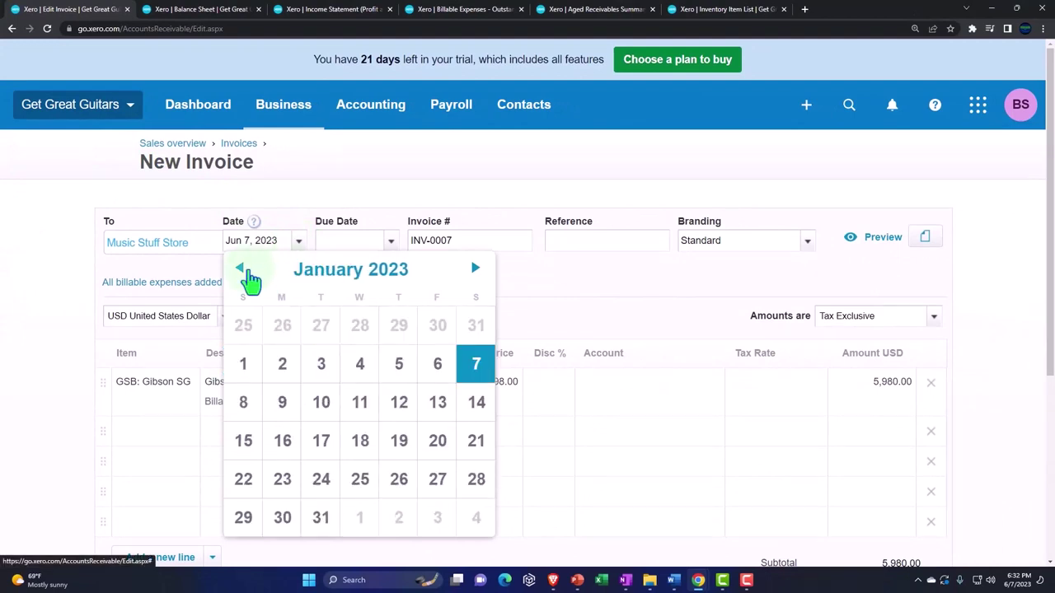
left_click(307, 463)
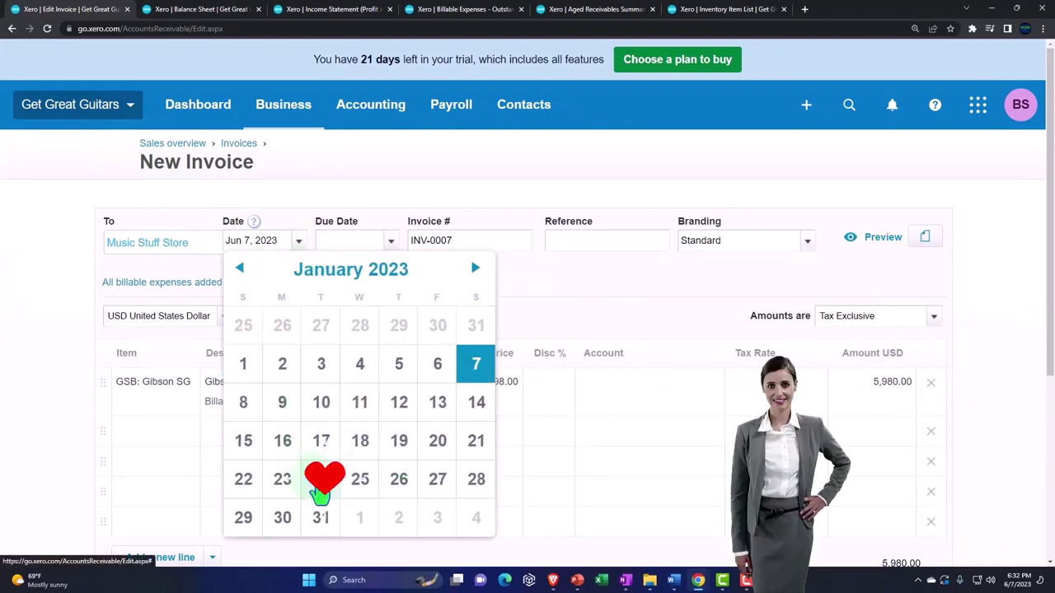
Set the invoice's due date to Feb 24, 2023
left_click(387, 247)
left_click(334, 265)
left_click(334, 266)
left_click(334, 265)
left_click(333, 266)
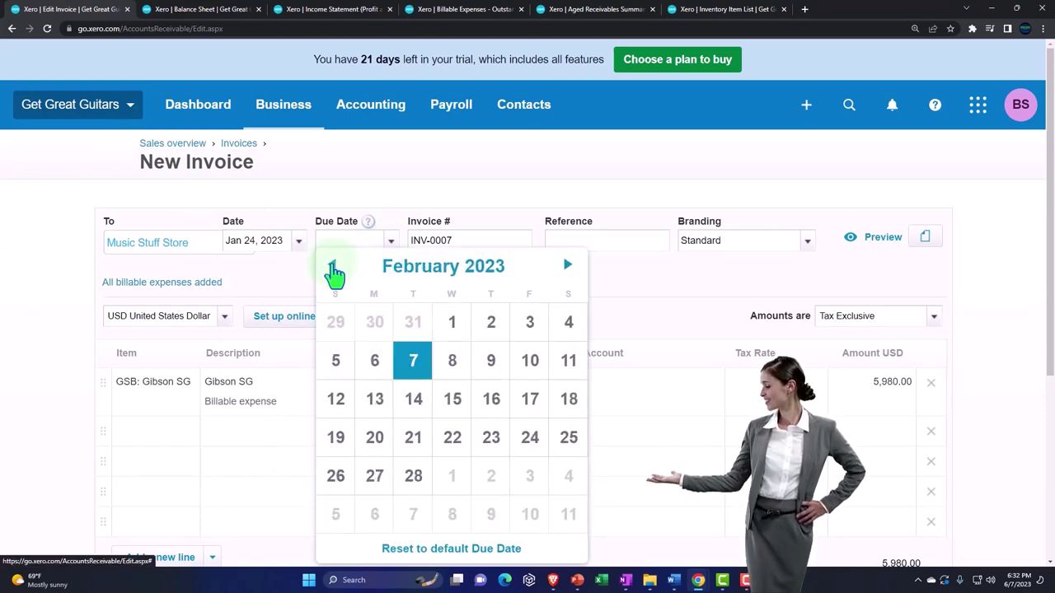
left_click(529, 441)
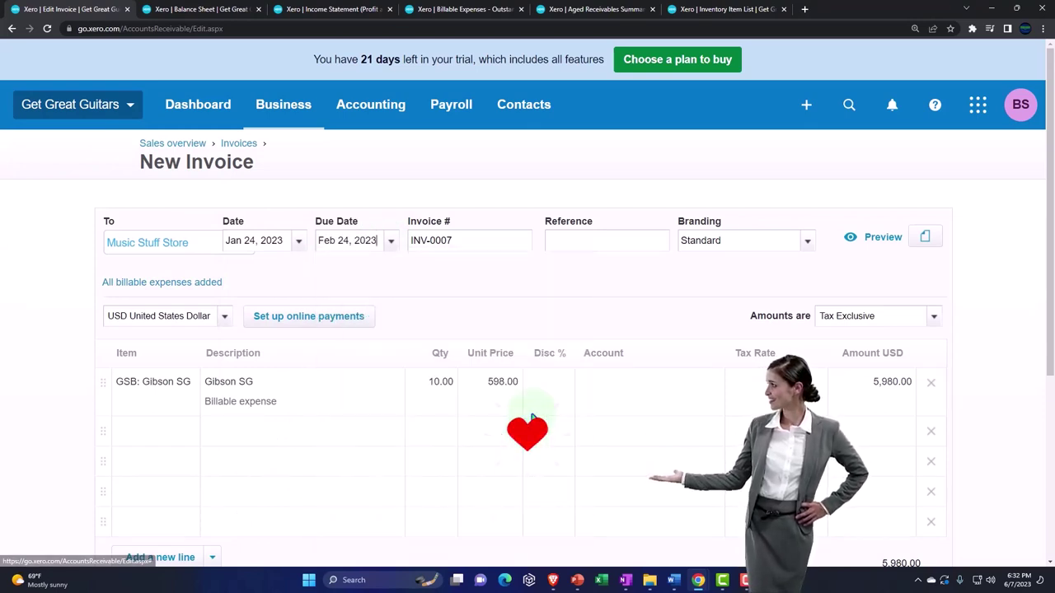
Add the item GSB: Gibson SG on the second invoice line below the billable expense
scroll(54, 409, "down", 1)
left_click(171, 431)
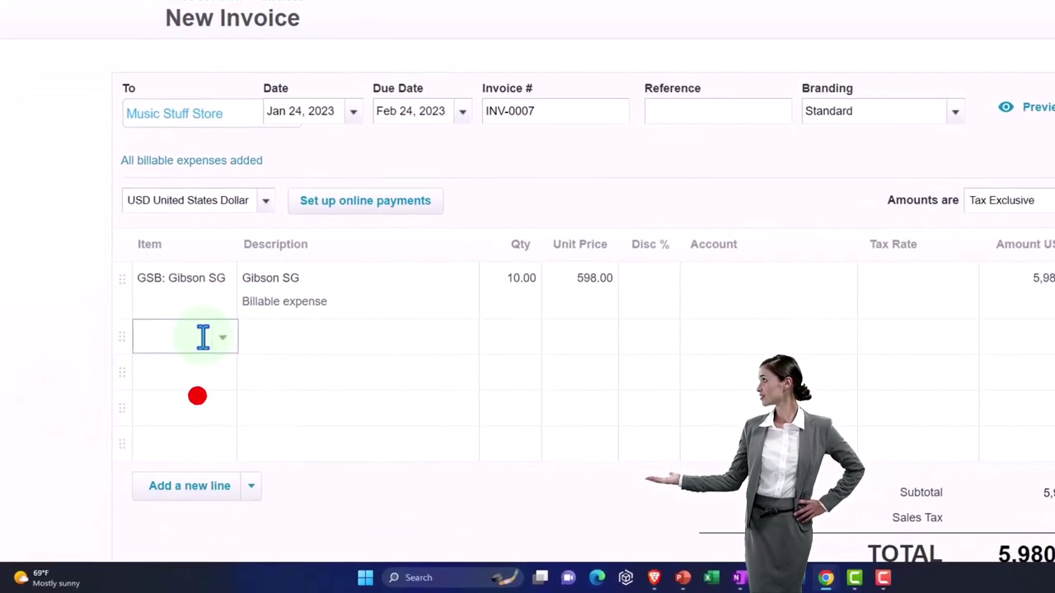
type("gsb")
key("Tab")
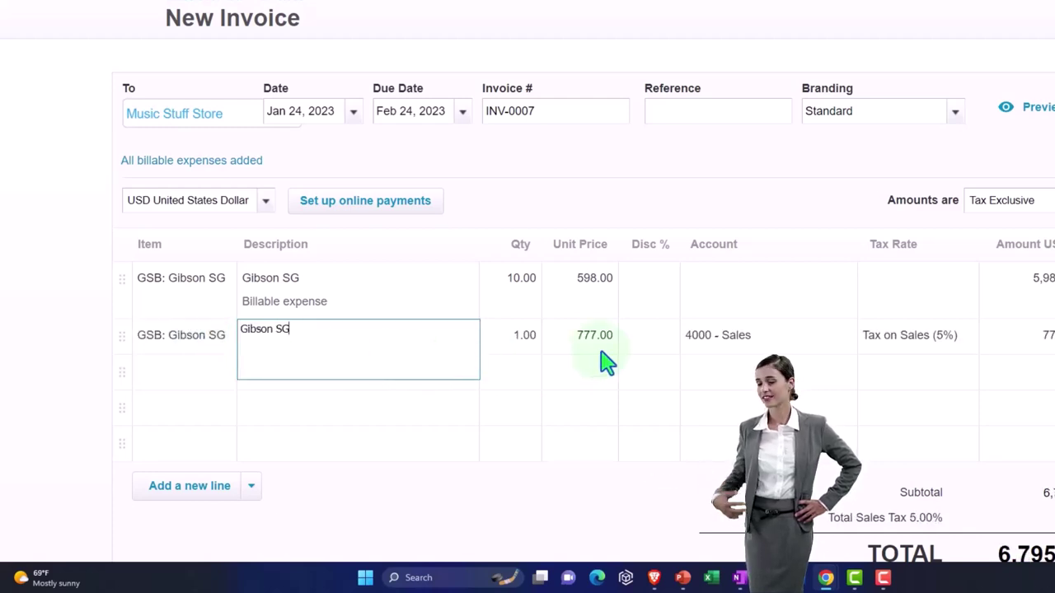
Set the billable expense line's unit price to 777 and its account to 4000 - Sales
left_click(596, 279)
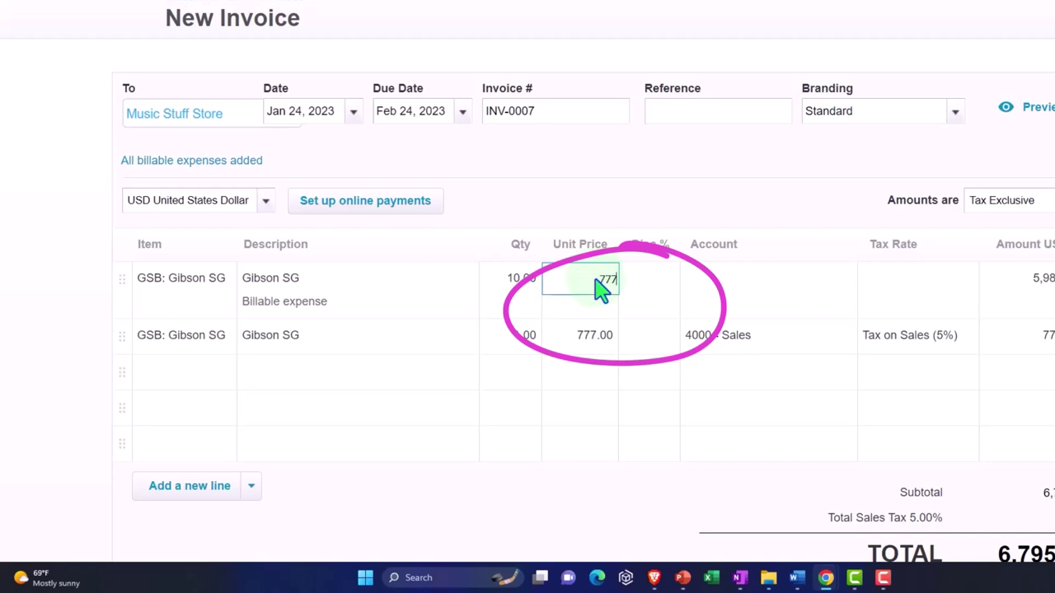
left_click(664, 284)
left_click(723, 292)
left_click(704, 295)
type("4000")
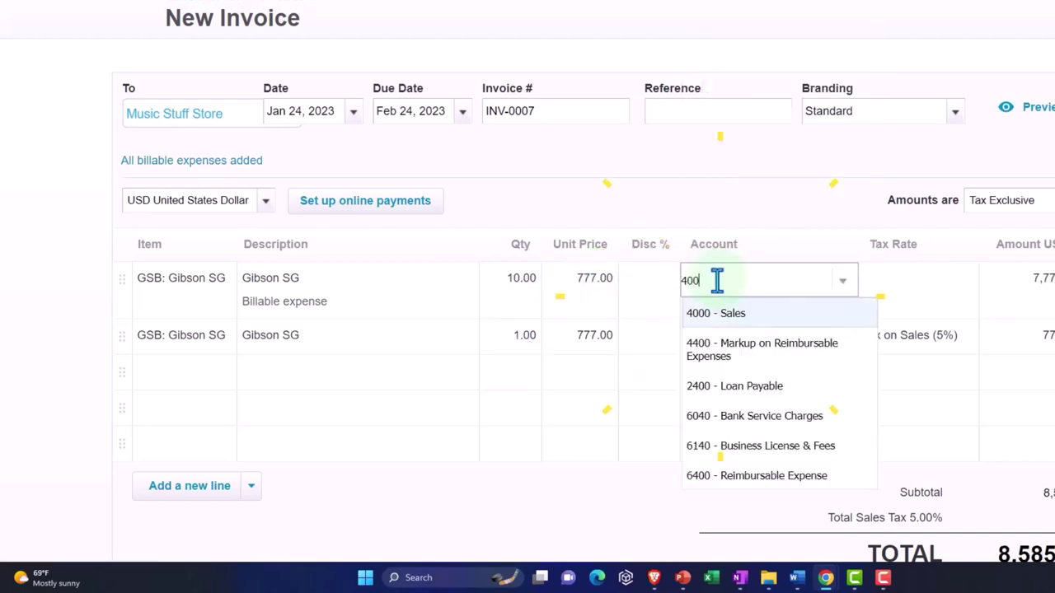
key("Tab")
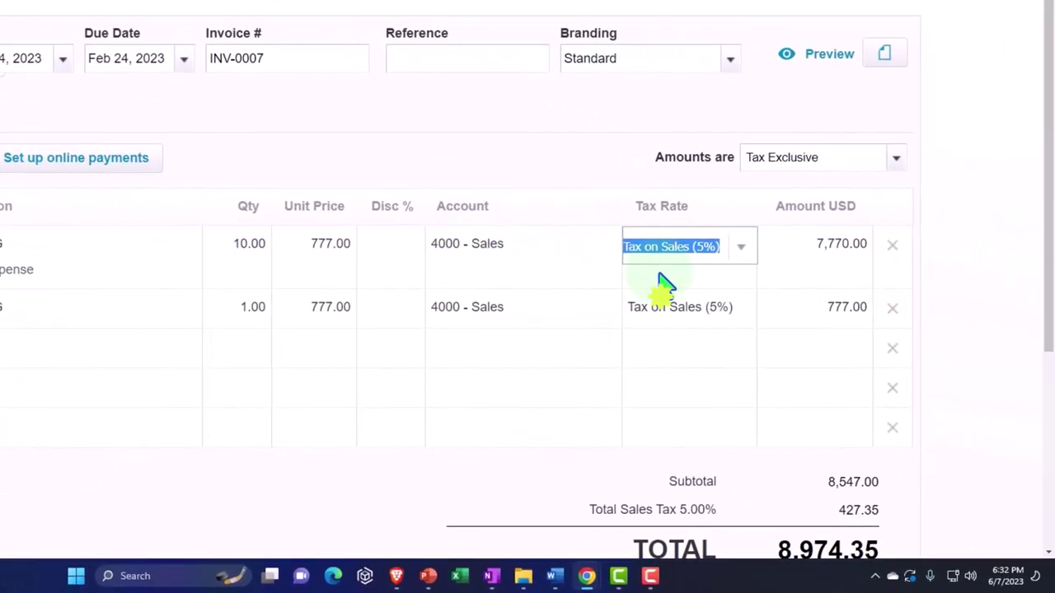
Delete the extra Gibson SG line below the billable expense and try to approve the invoice
left_click(889, 311)
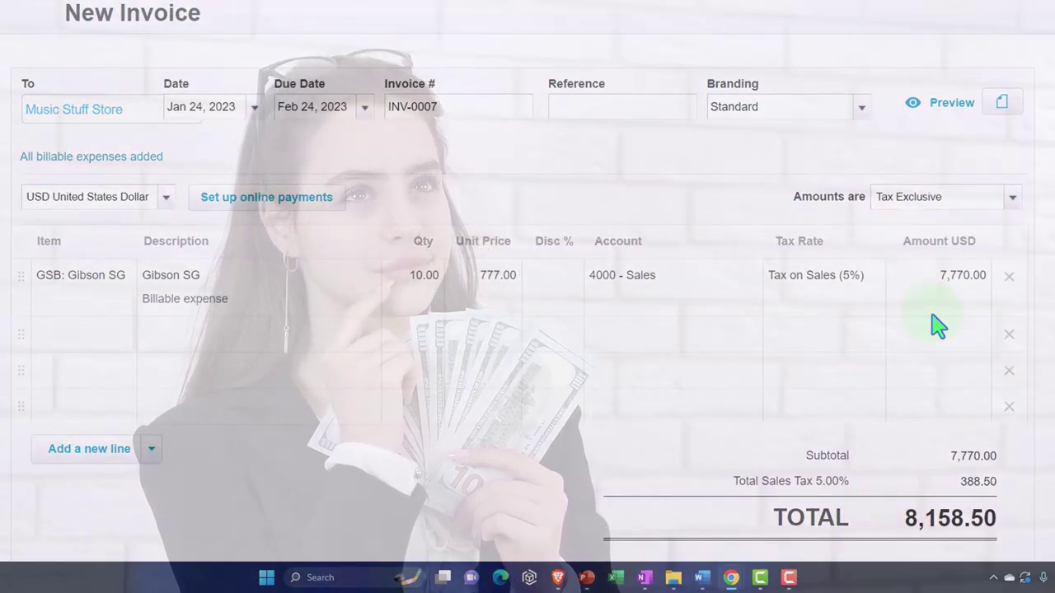
left_click(940, 325)
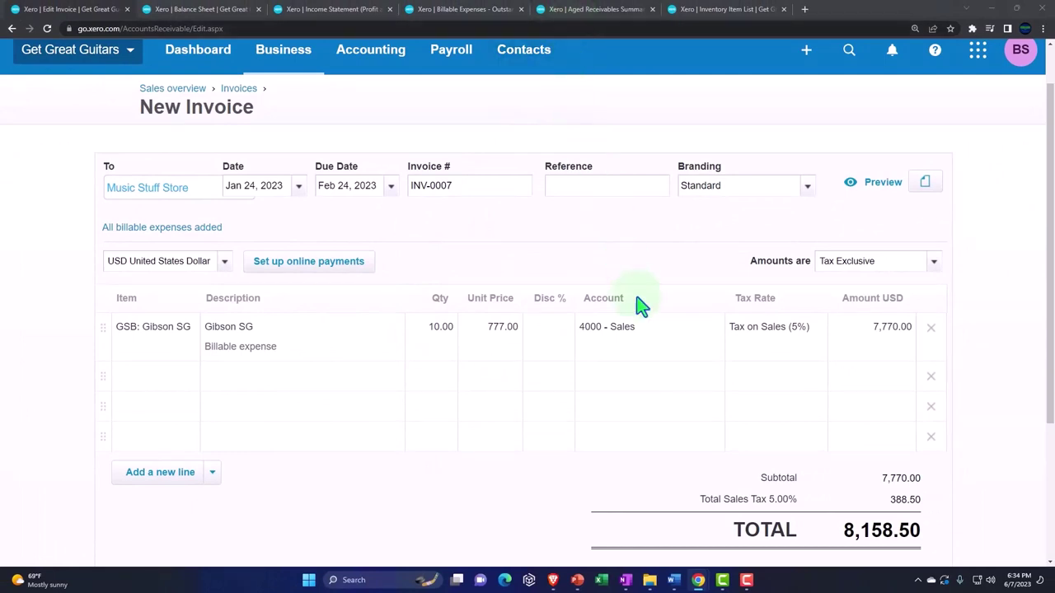
scroll(740, 428, "down", 2)
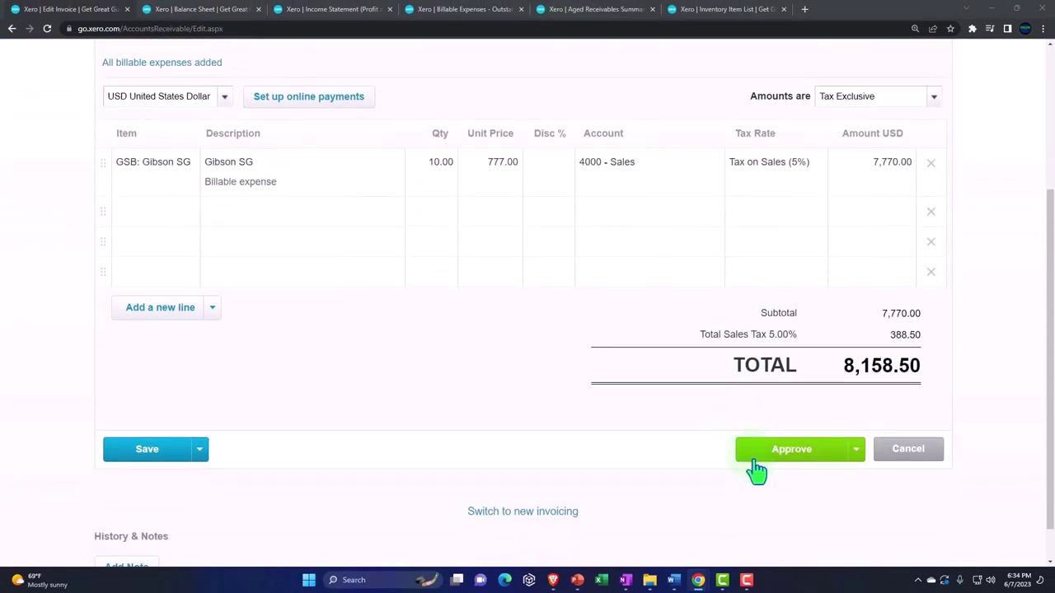
left_click(762, 461)
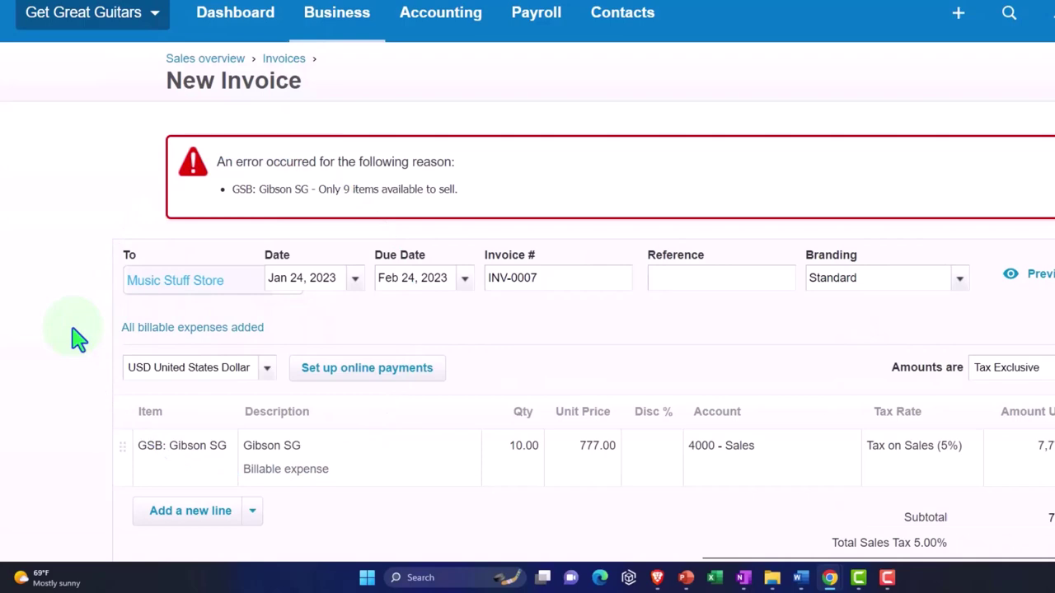
scroll(75, 337, "down", 1)
scroll(75, 338, "down", 1)
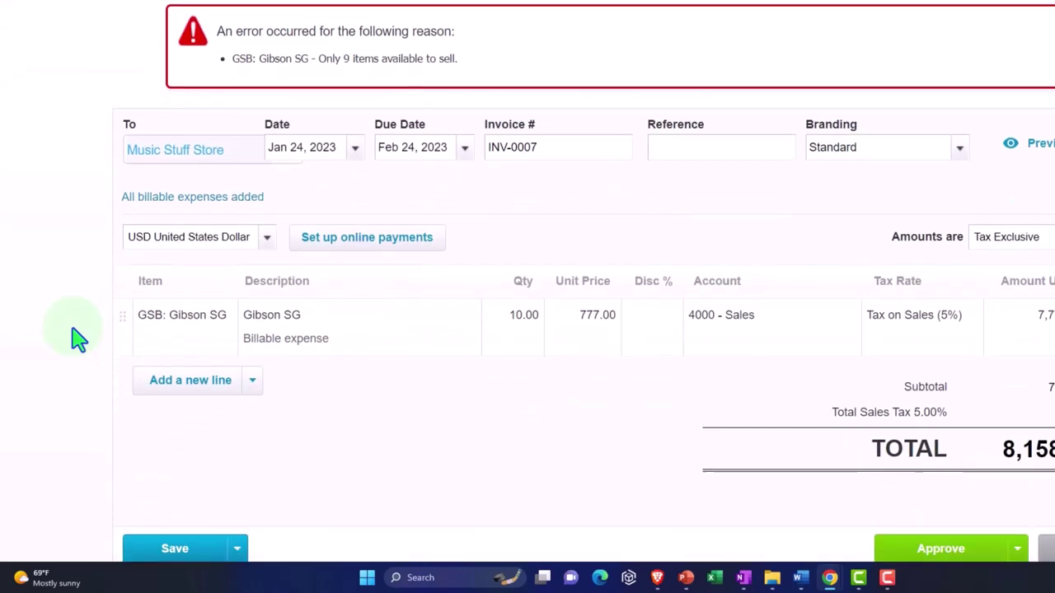
scroll(75, 338, "down", 1)
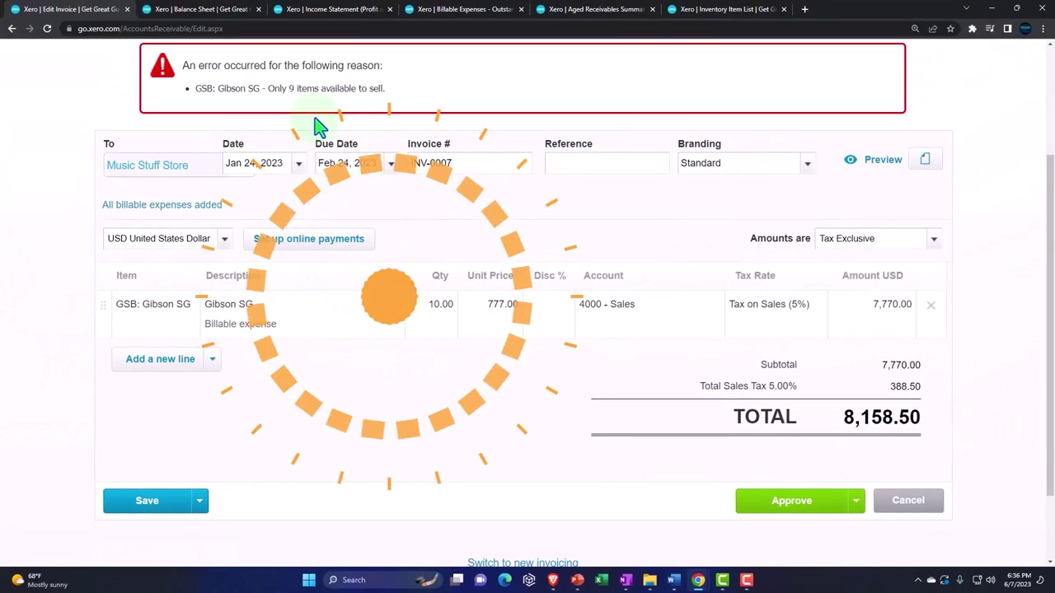
right_click(106, 12)
left_click(145, 91)
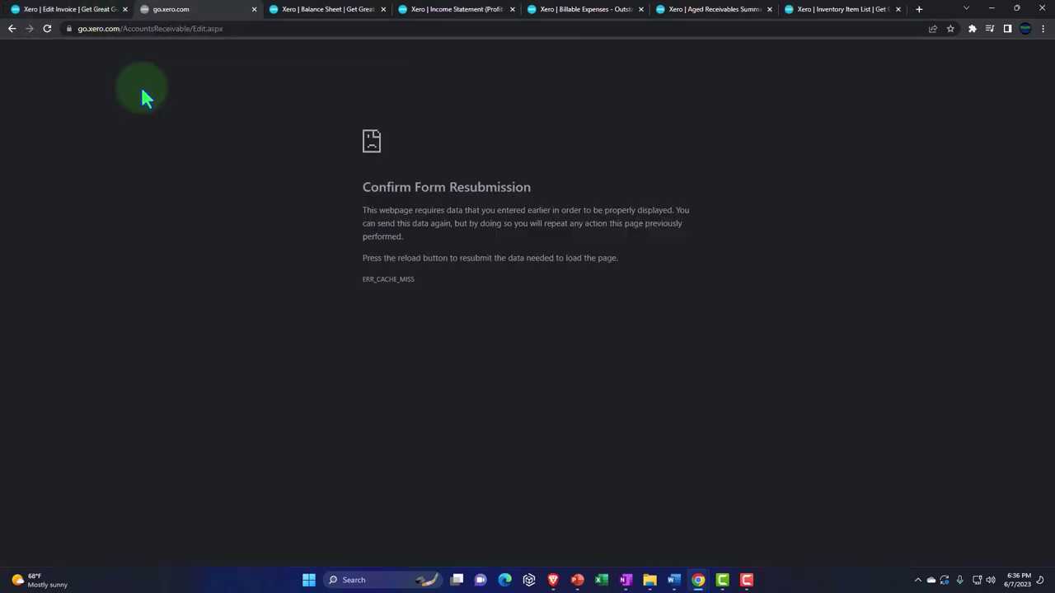
left_click(253, 9)
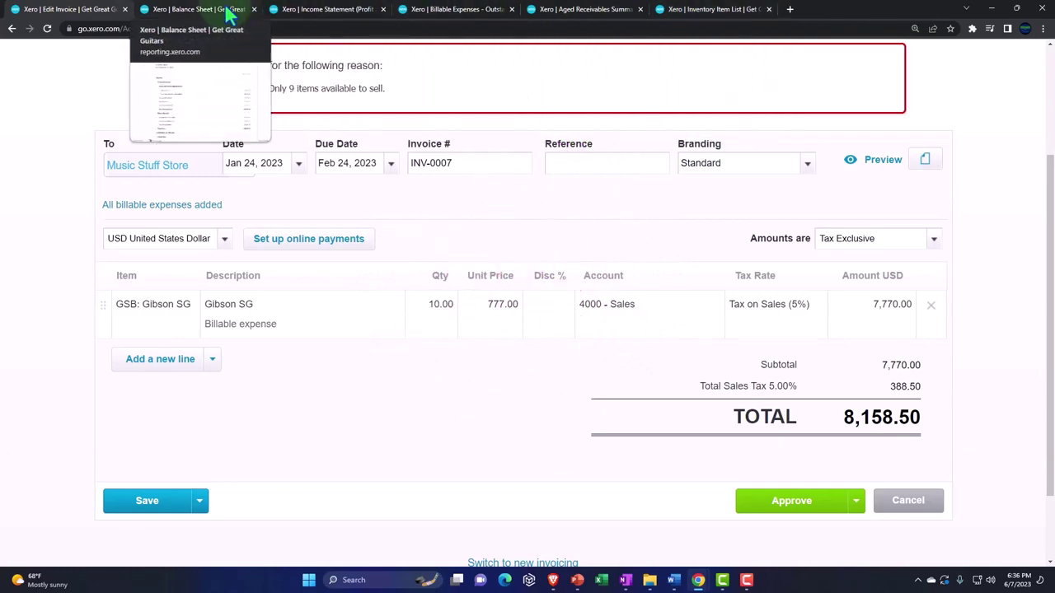
Duplicate the Inventory Item List report in a new browser tab and place the copy beside the invoice tab
left_click(692, 9)
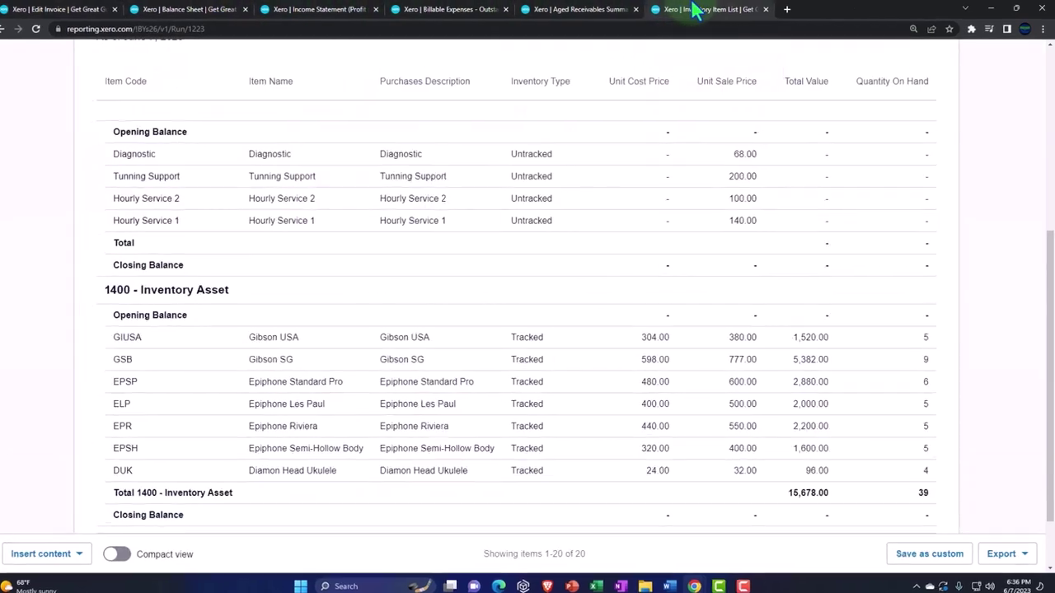
left_click(631, 119)
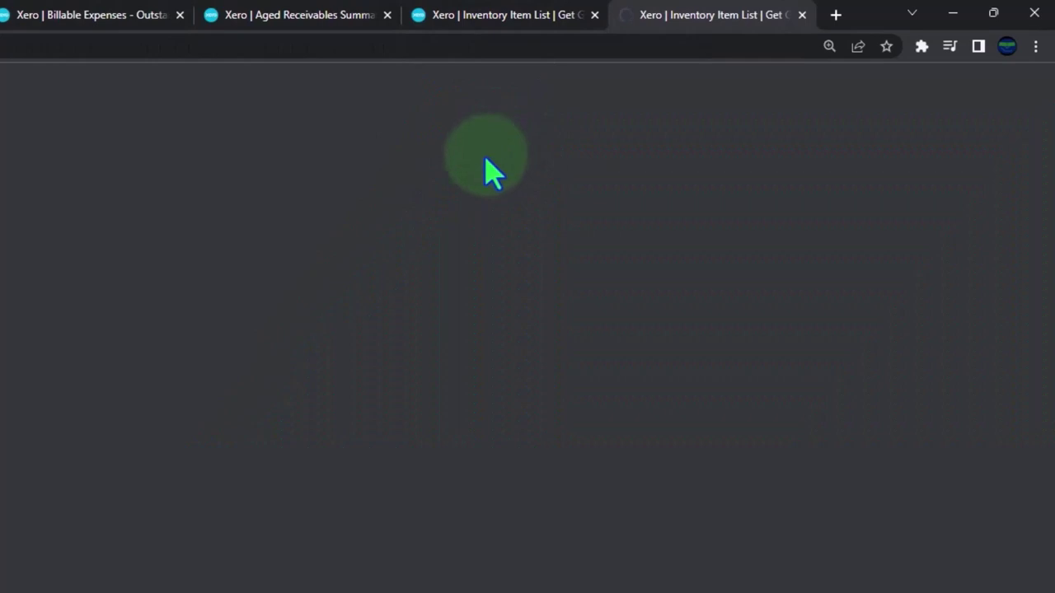
left_click_drag(761, 24, 159, 12)
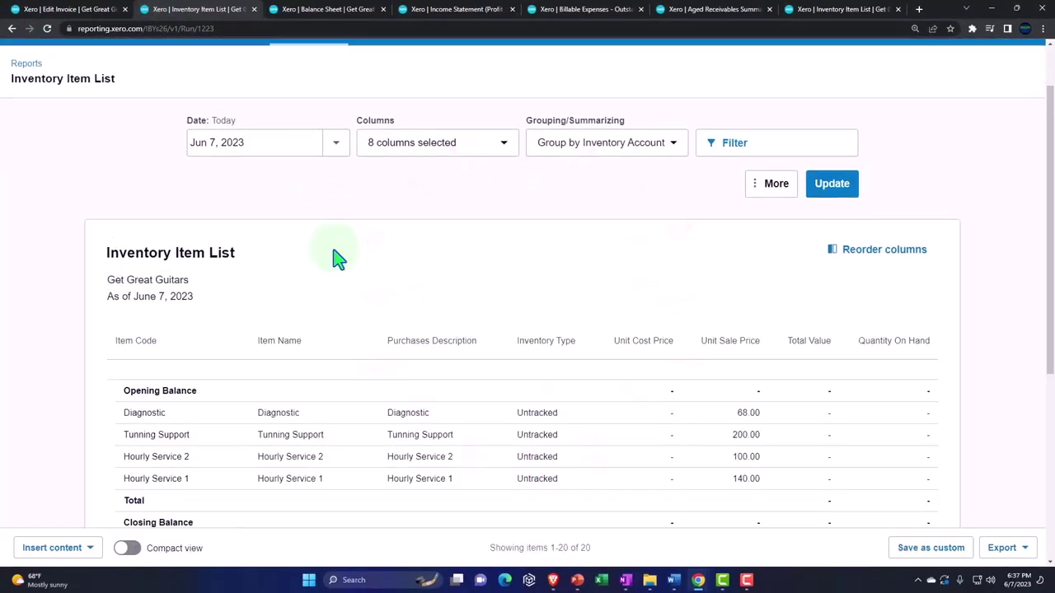
Open the Products and services list in the duplicated report tab
left_click(308, 113)
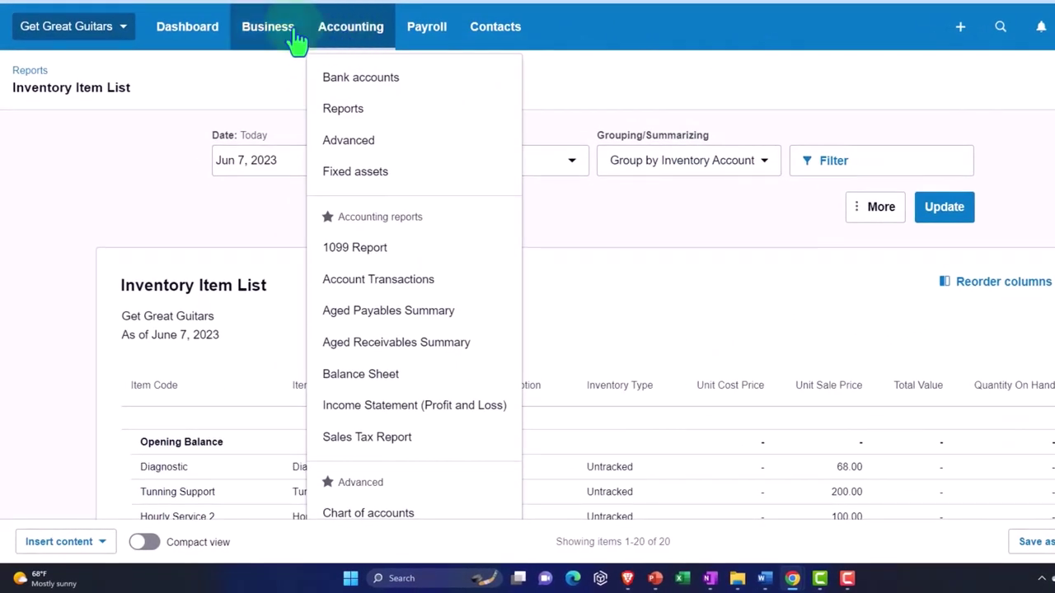
scroll(370, 271, "down", 2)
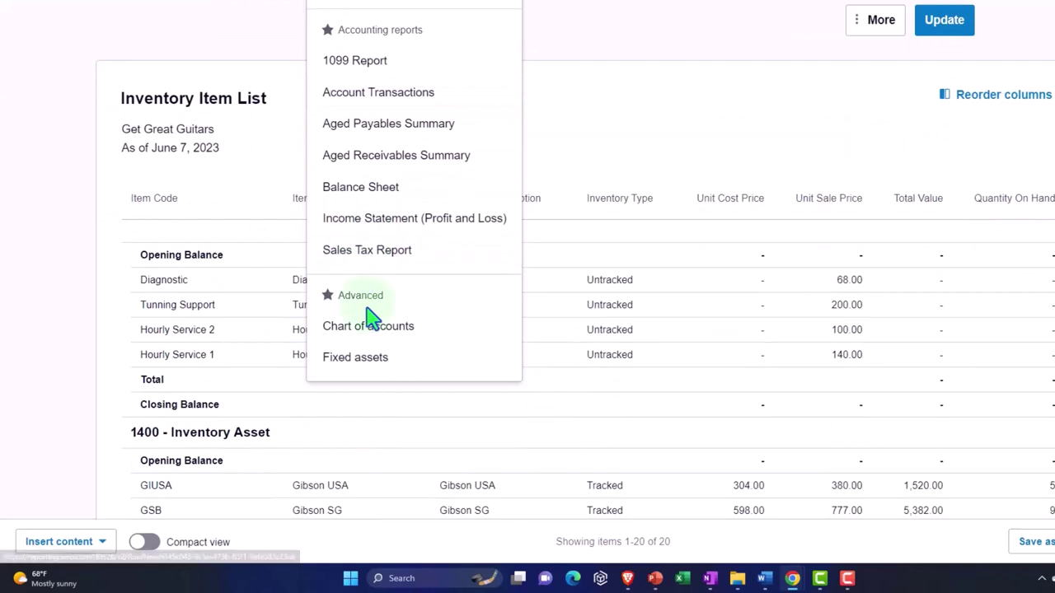
scroll(370, 322, "up", 2)
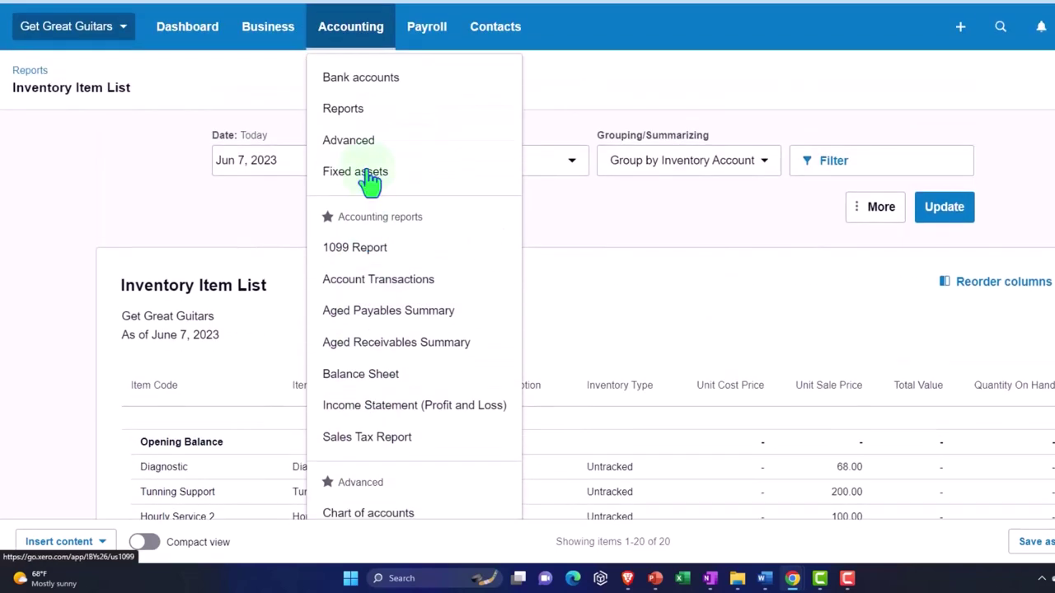
left_click(273, 33)
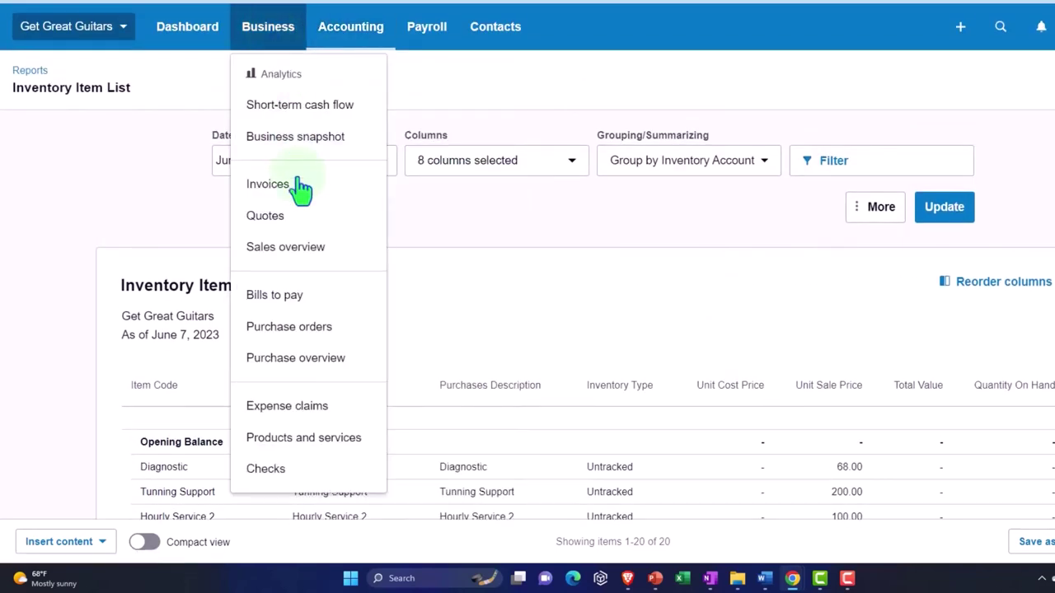
left_click(299, 443)
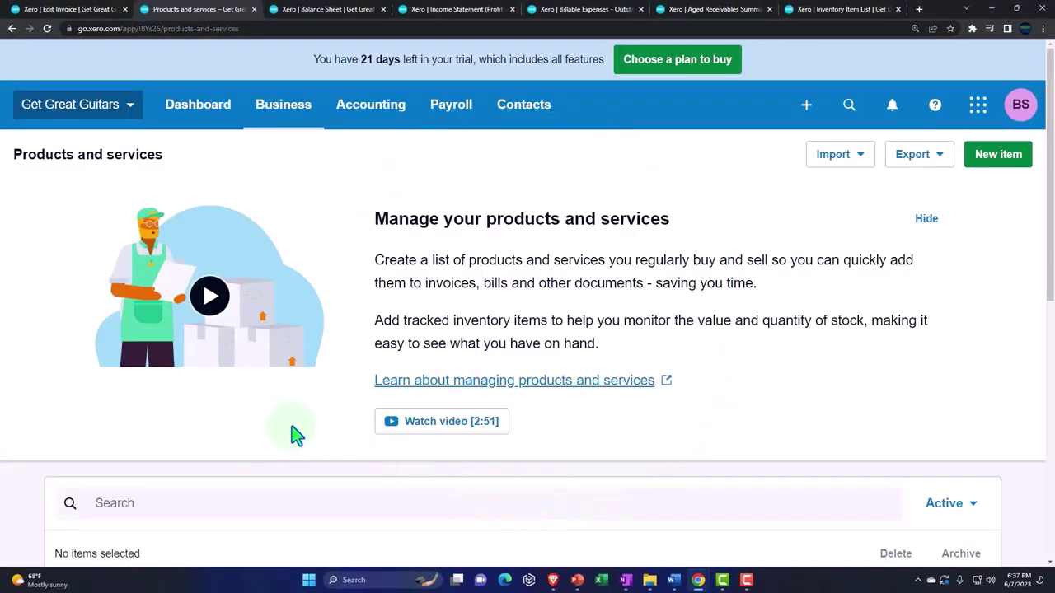
scroll(304, 379, "down", 5)
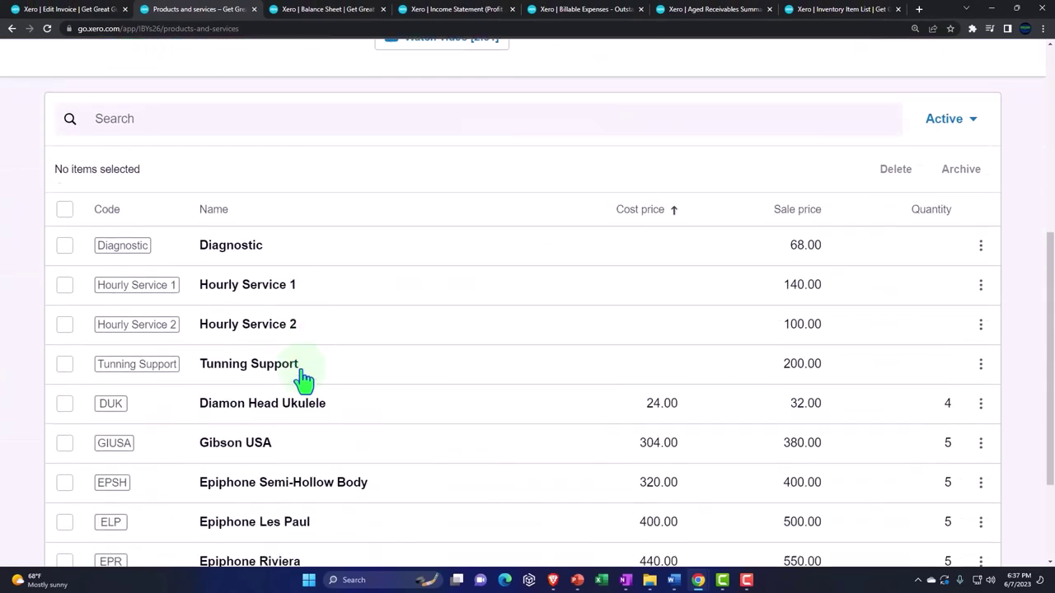
Recheck the invoice error and open the Gibson SG item's details from the products and services list
left_click(101, 15)
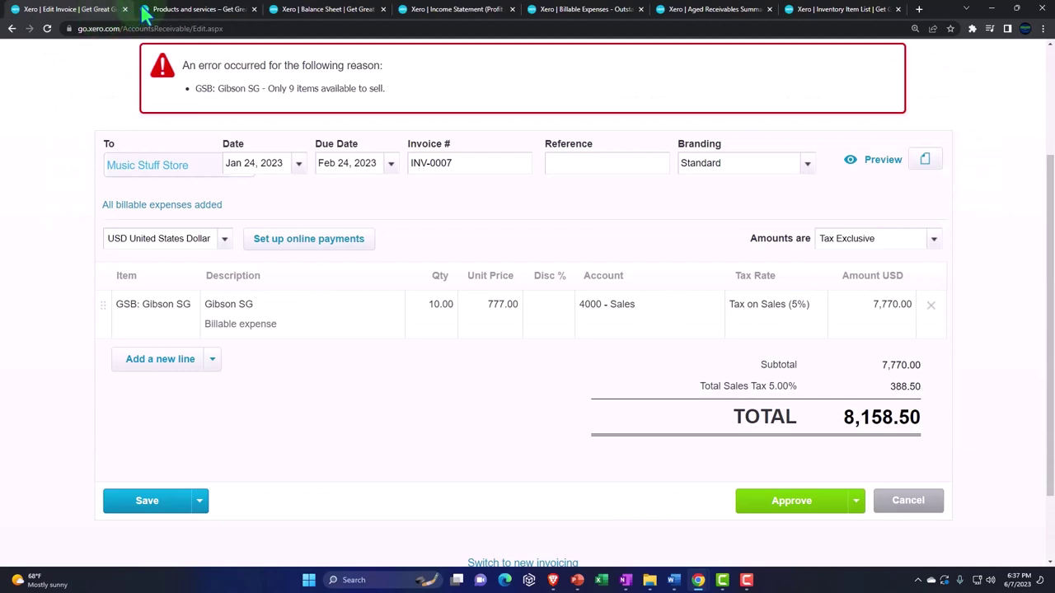
left_click(169, 10)
scroll(299, 370, "down", 1)
left_click(299, 371)
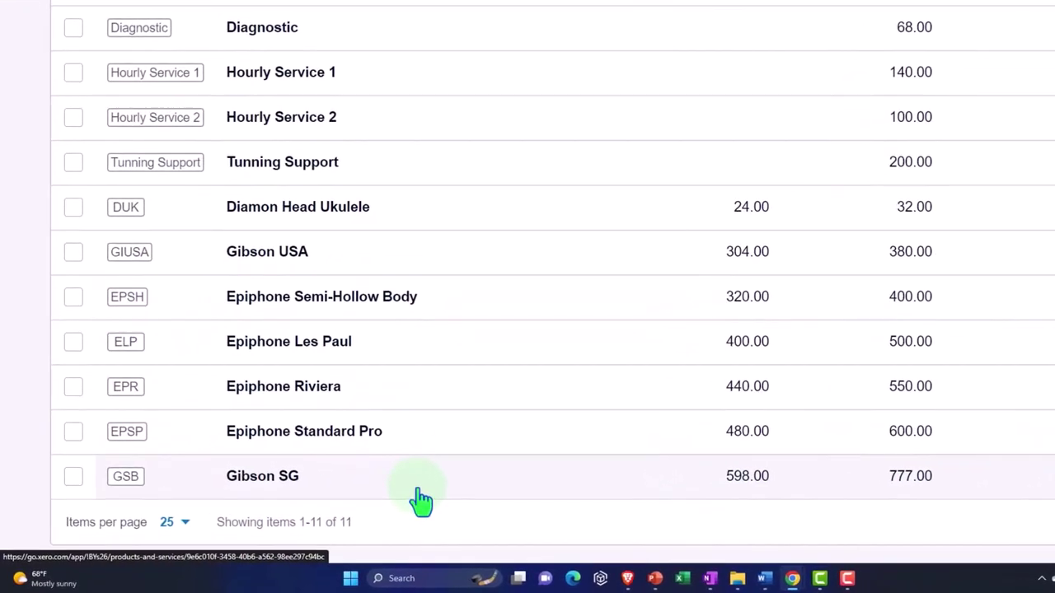
left_click(323, 474)
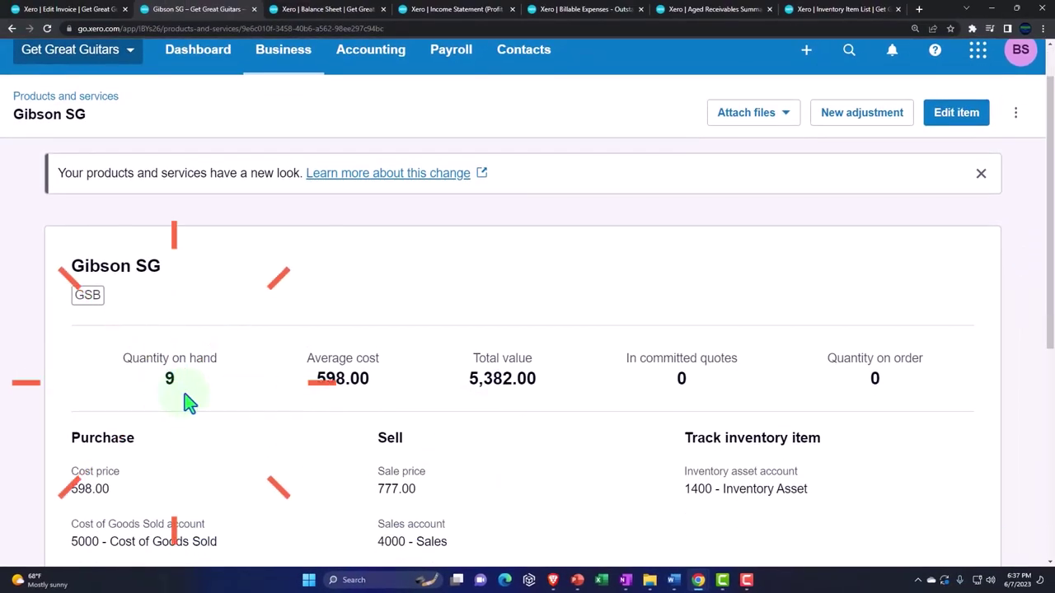
Start a new inventory adjustment for Gibson SG with the adjustment type Increase quantity
left_click(864, 115)
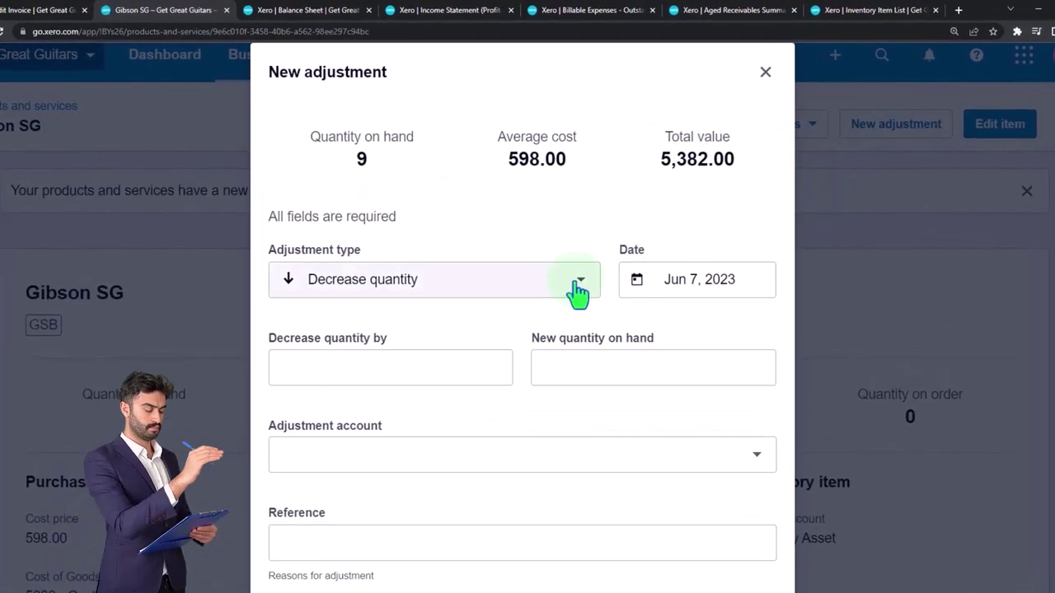
left_click(578, 287)
left_click(414, 367)
Date the inventory adjustment Jan 1, 2023 and set the quantity increase to 1
left_click(688, 285)
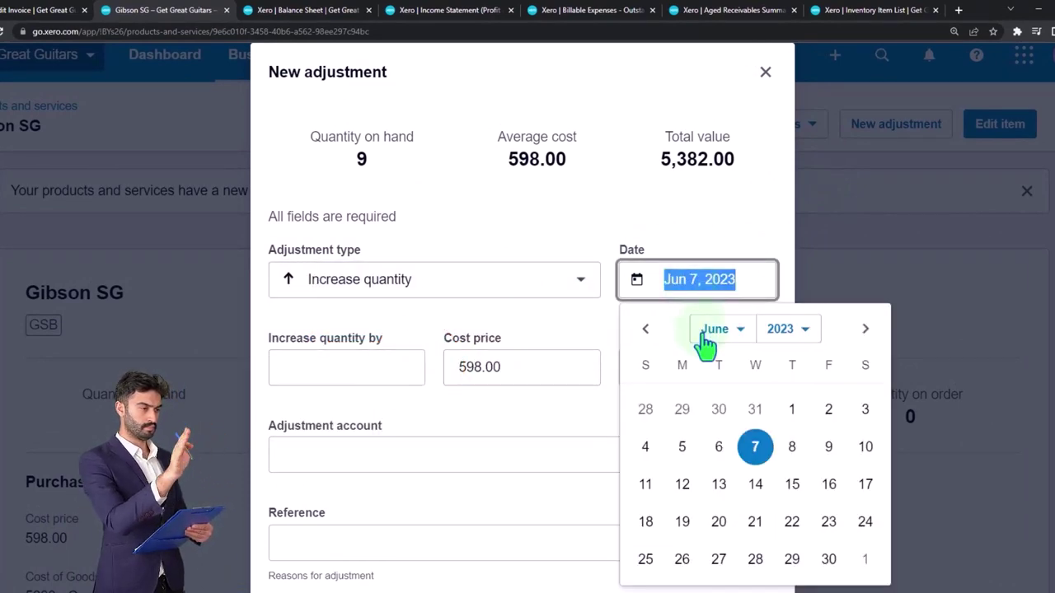
left_click(646, 329)
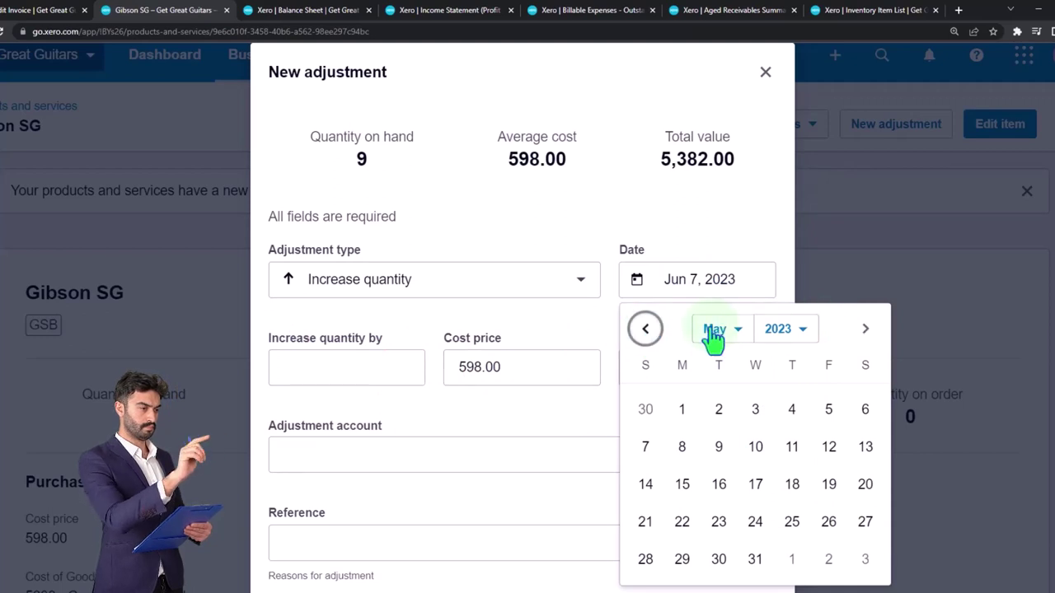
left_click(646, 329)
left_click(646, 330)
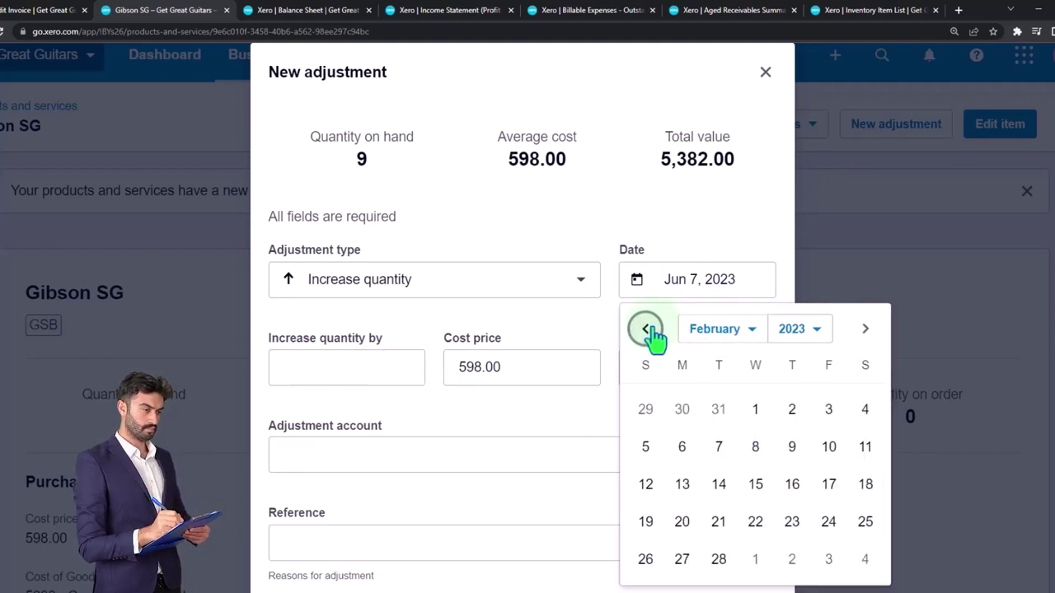
left_click(647, 409)
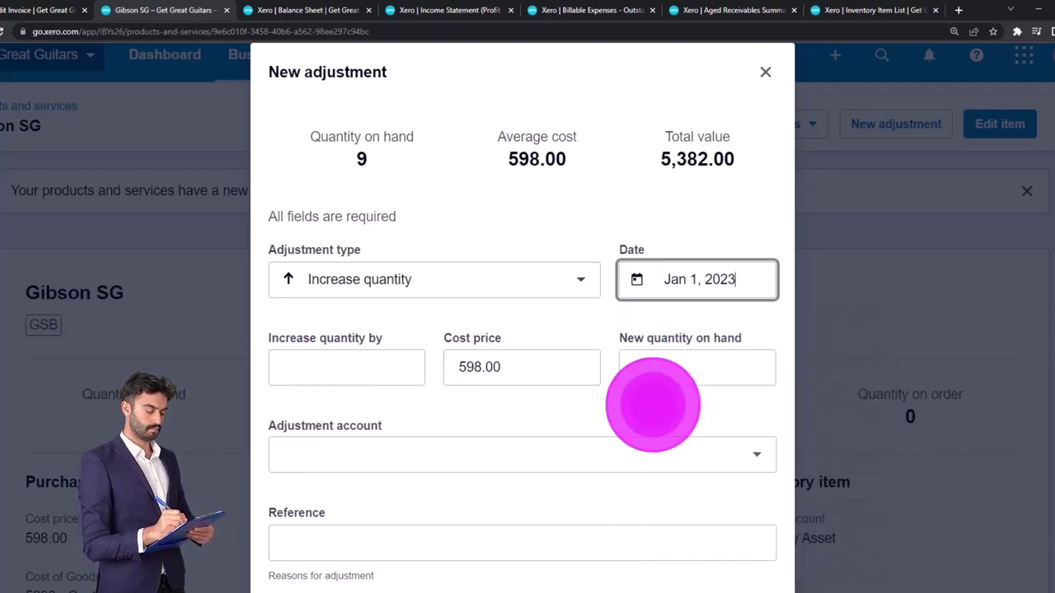
type("1")
key("Tab")
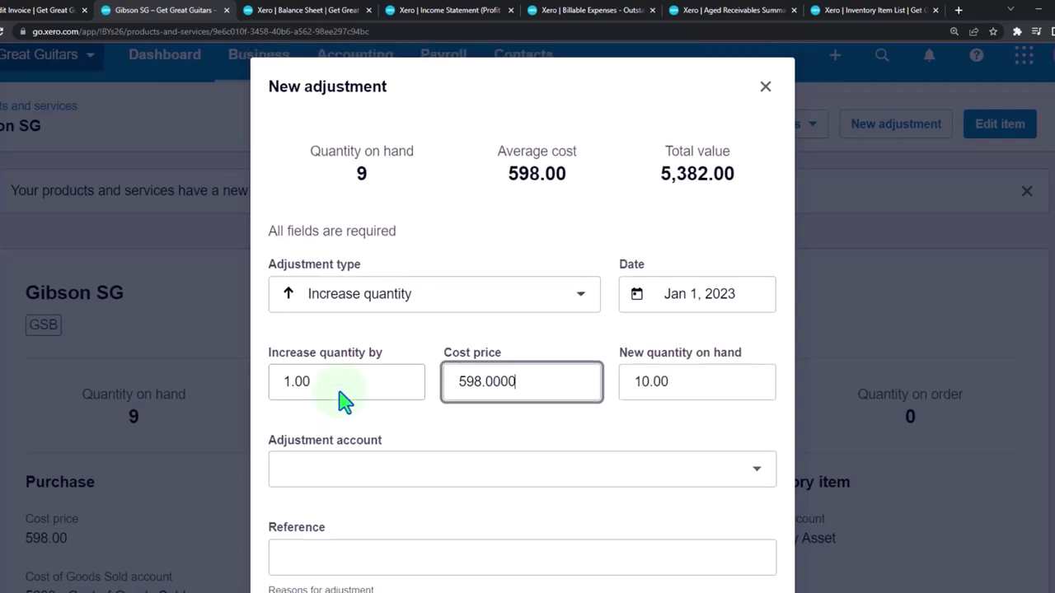
Look through the adjustment account list in the Gibson SG adjustment for a suitable inventory adjustment account
scroll(637, 399, "down", 1)
scroll(640, 408, "down", 1)
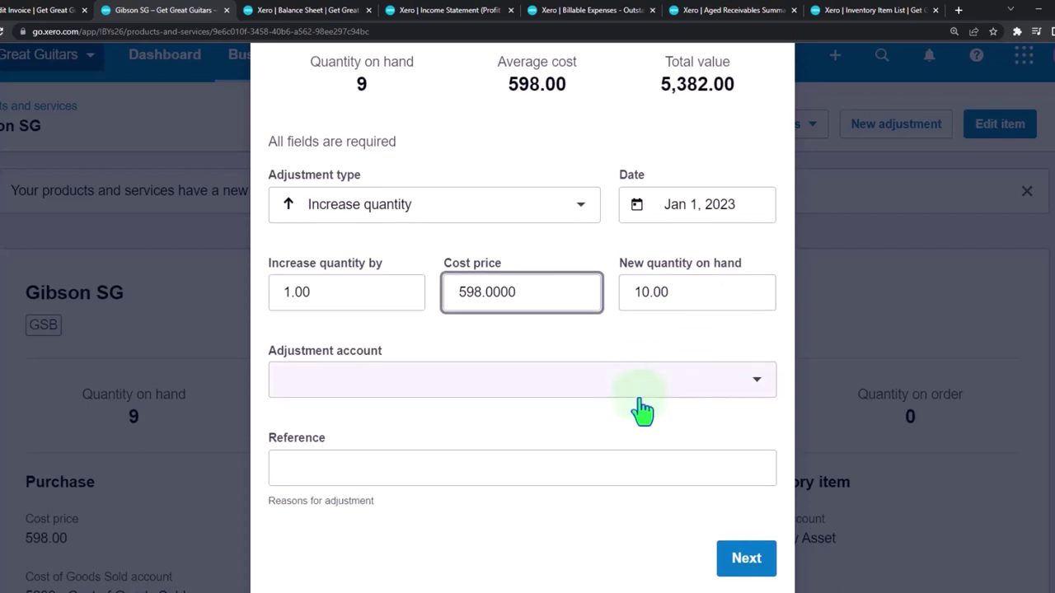
left_click(754, 385)
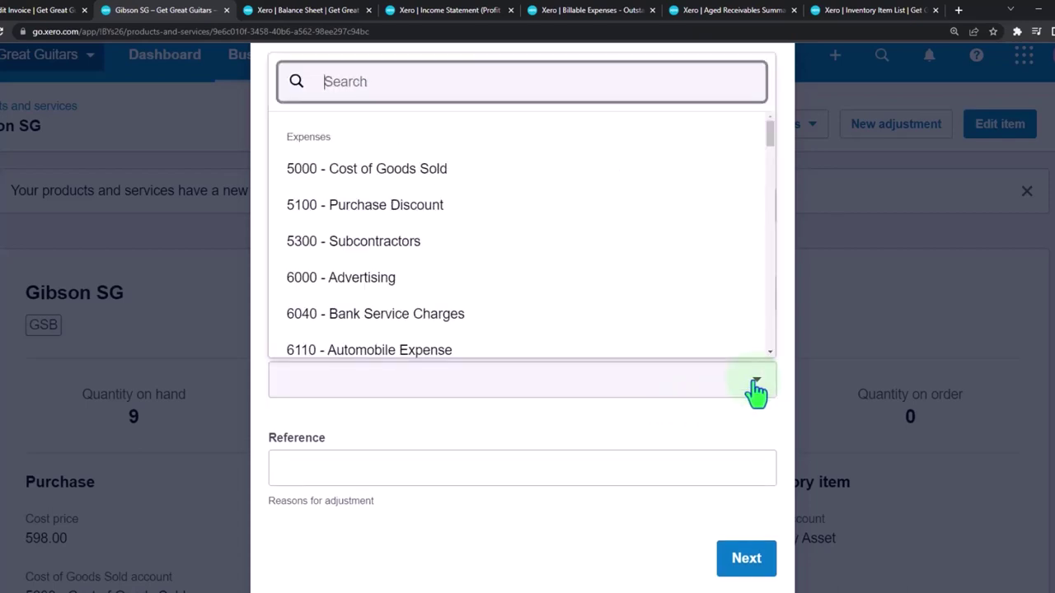
scroll(641, 299, "down", 2)
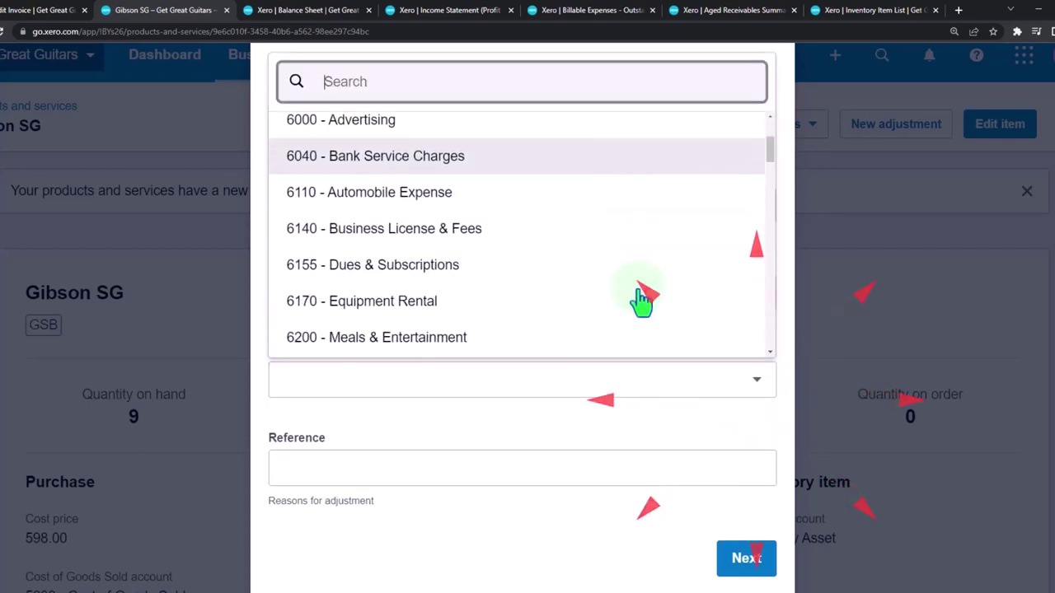
scroll(641, 303, "down", 1)
scroll(641, 303, "down", 8)
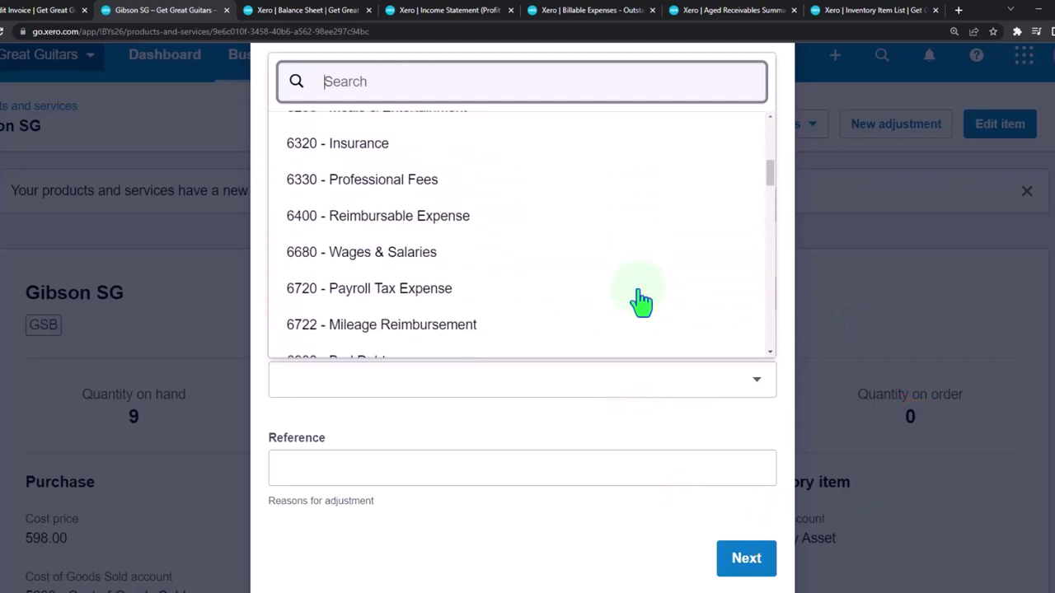
scroll(641, 302, "down", 7)
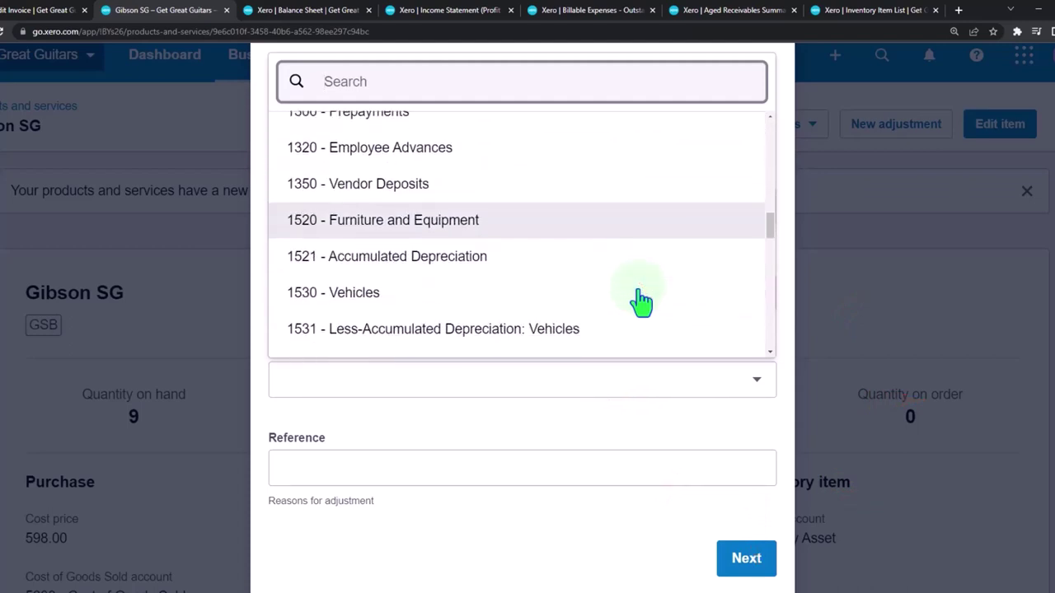
scroll(641, 303, "down", 5)
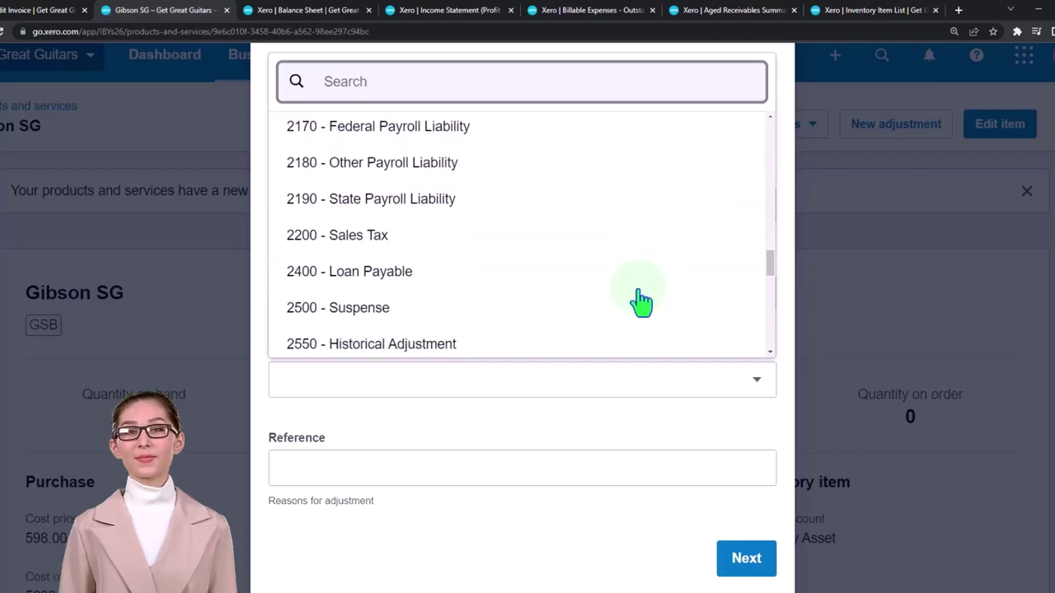
scroll(641, 302, "down", 6)
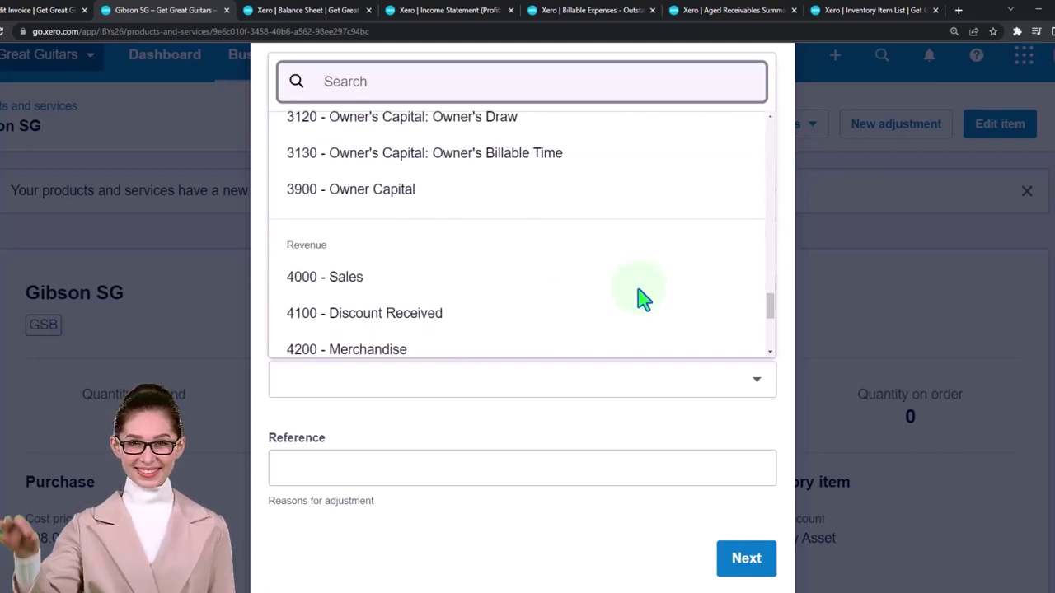
scroll(641, 302, "up", 4)
scroll(641, 303, "up", 10)
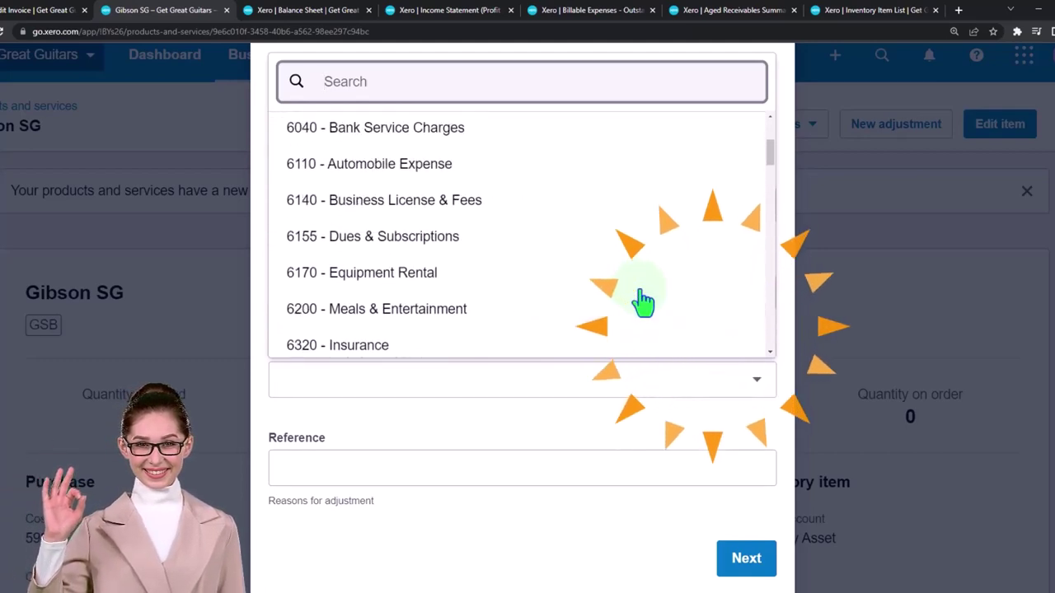
left_click(356, 384)
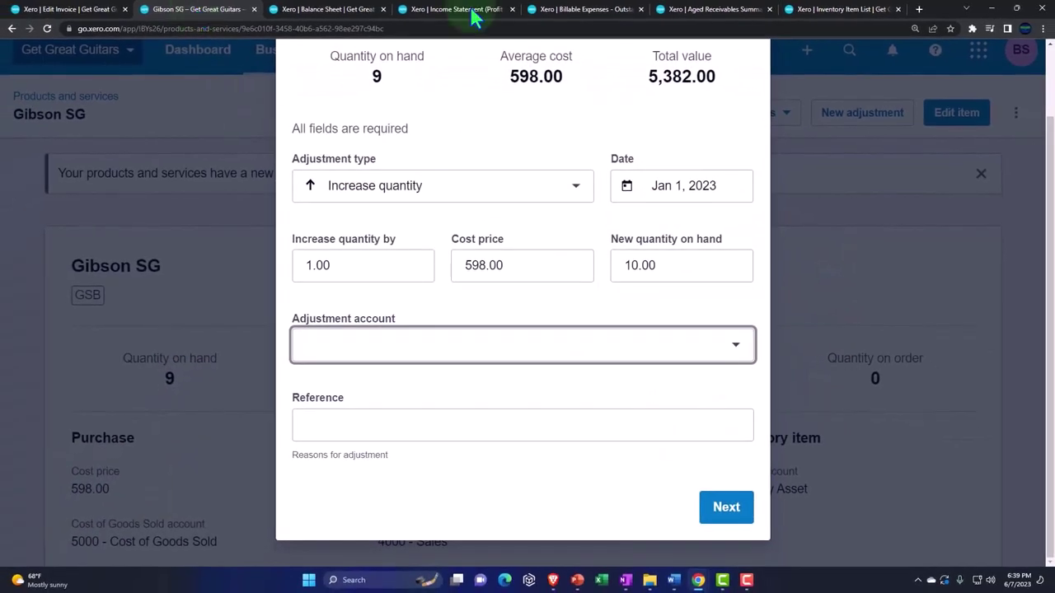
Duplicate the Inventory Item List report tab and open the chart of accounts in the copy
left_click(836, 18)
right_click(836, 18)
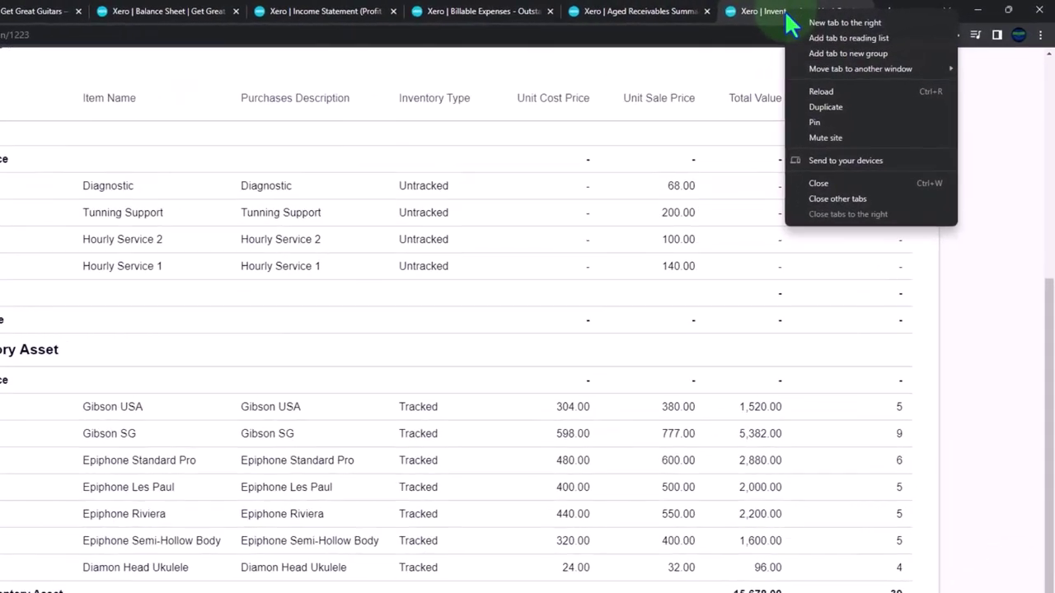
left_click(865, 99)
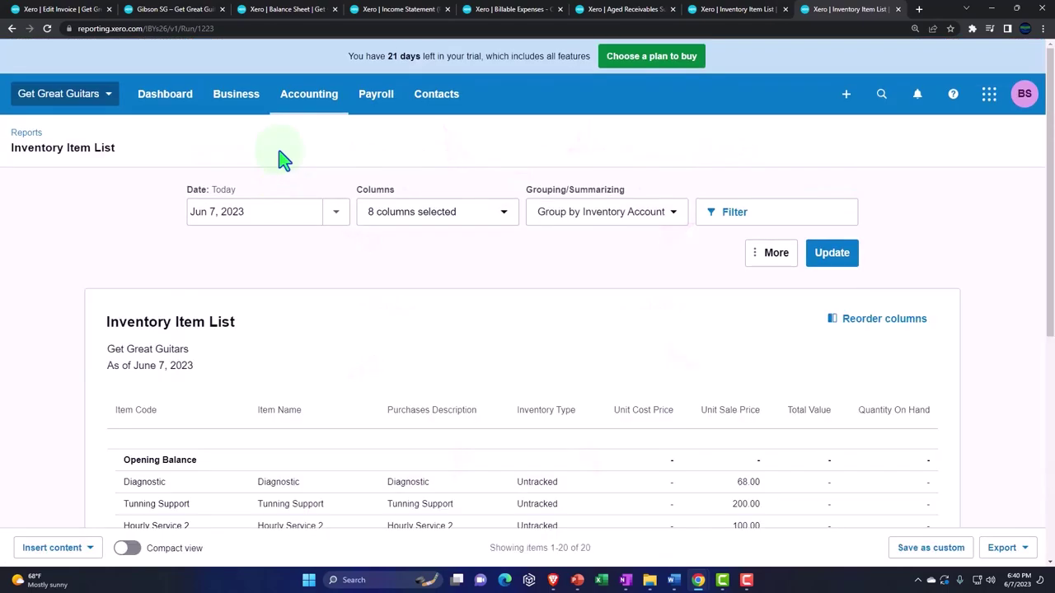
left_click(305, 110)
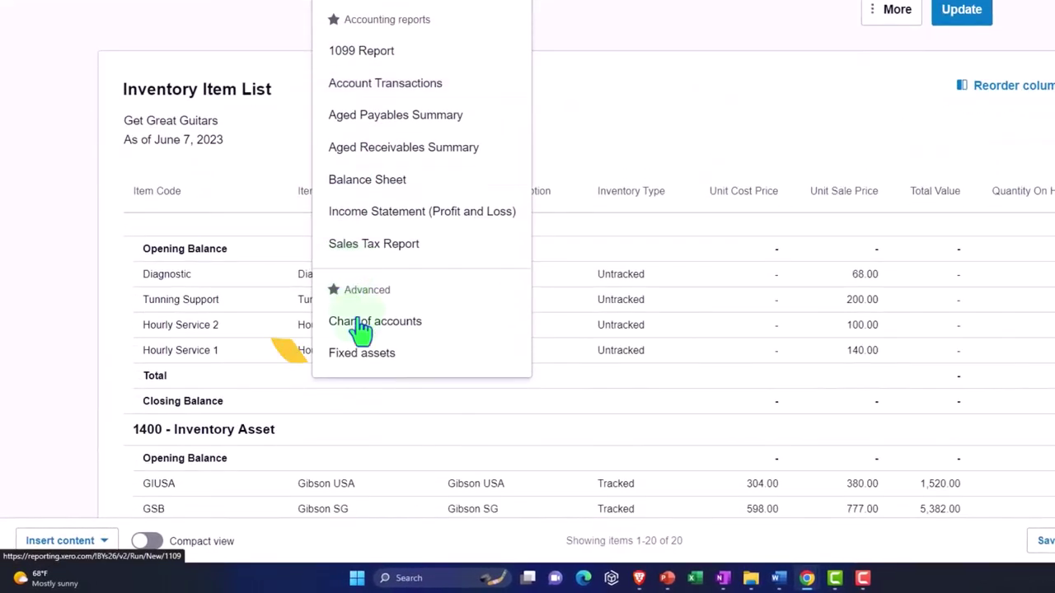
left_click(362, 323)
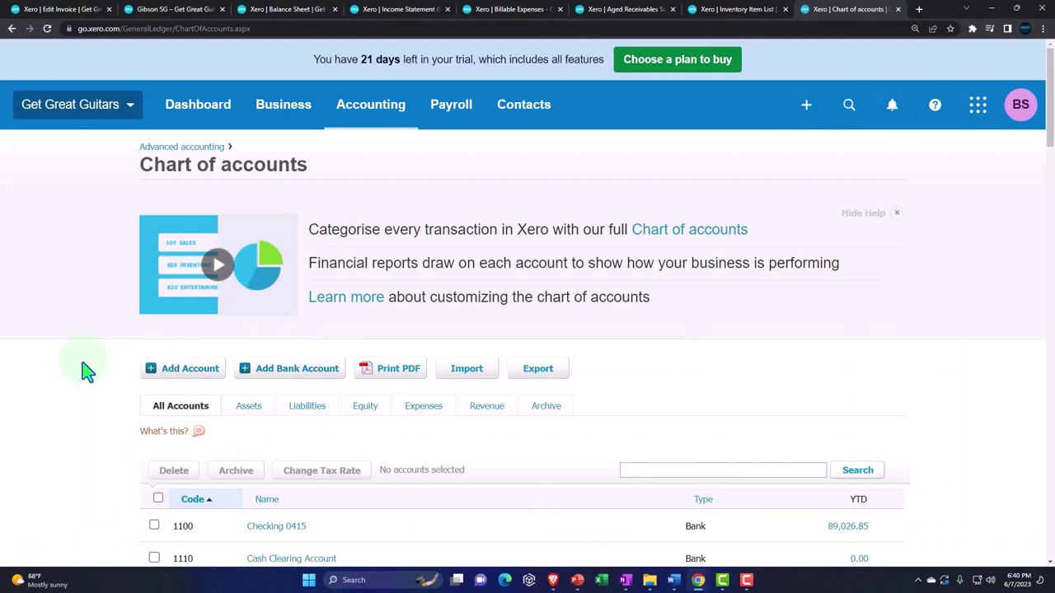
Check the existing accounts around Inventory Asset and start a new account with code 1401
scroll(86, 371, "down", 4)
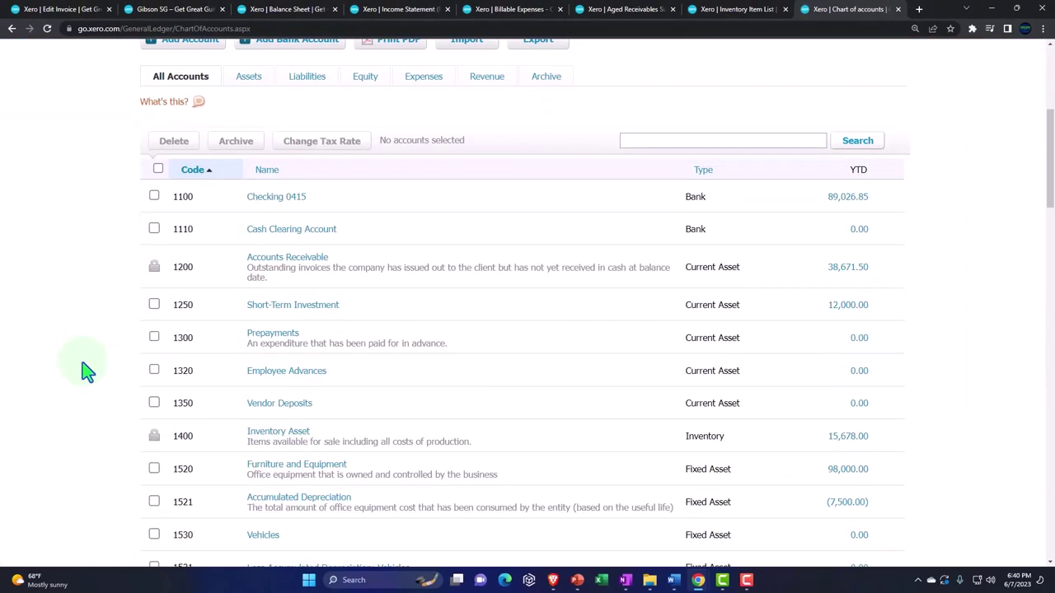
scroll(86, 371, "down", 2)
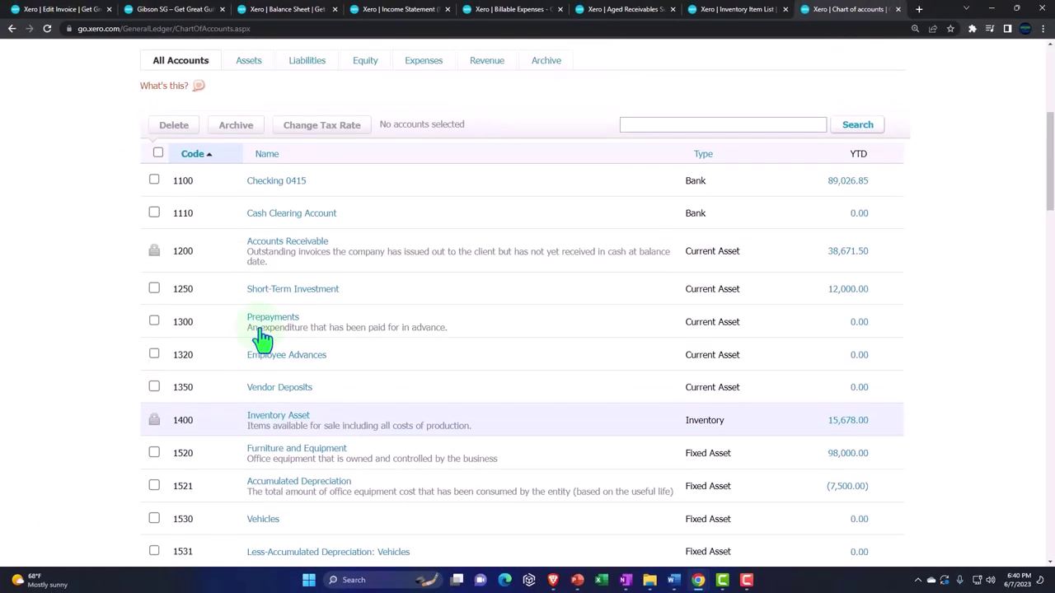
scroll(262, 336, "up", 2)
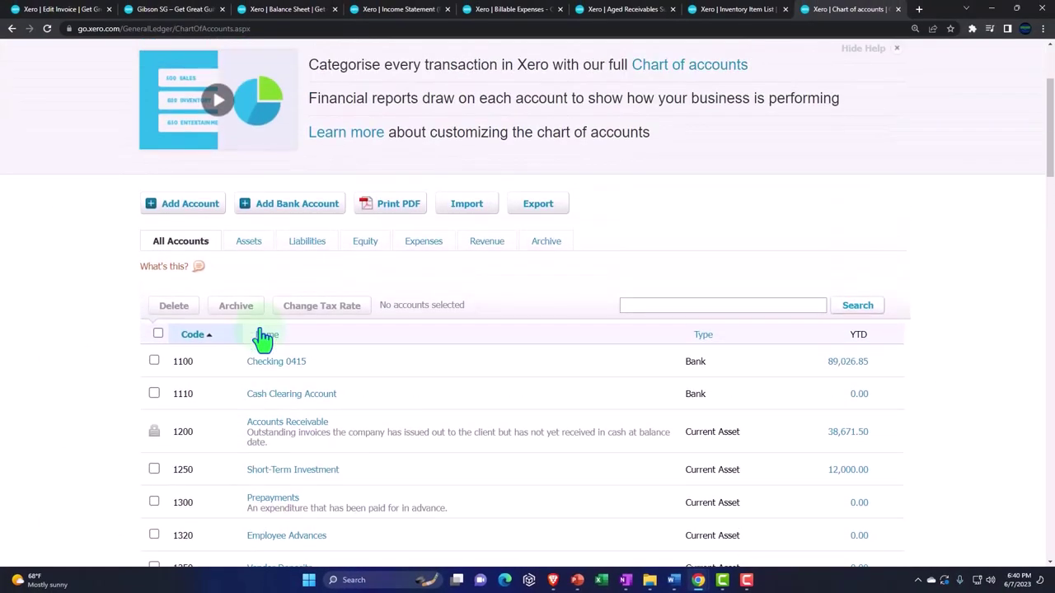
left_click(216, 243)
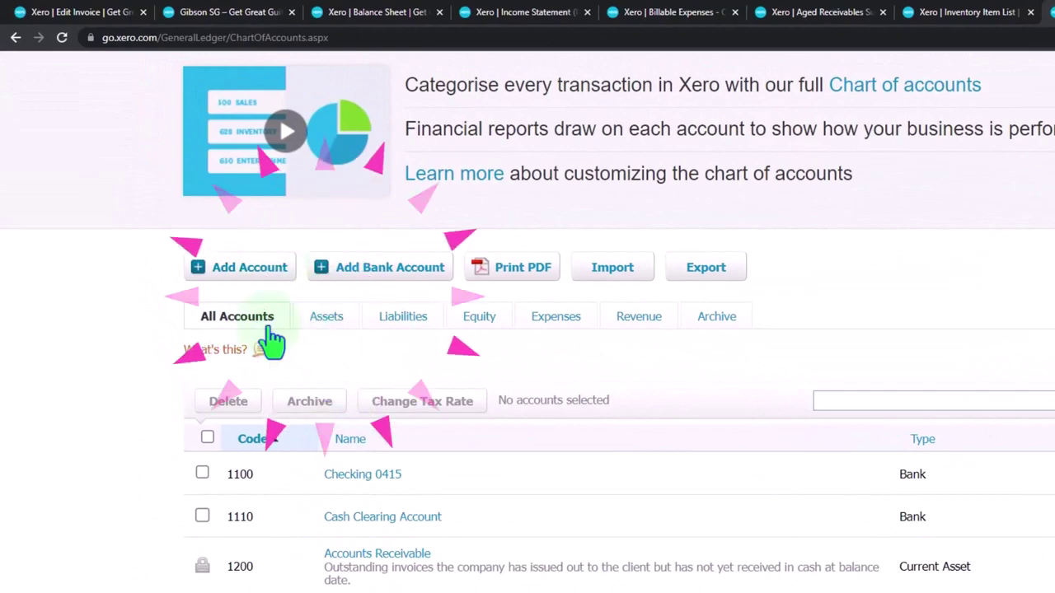
scroll(271, 353, "down", 2)
scroll(272, 329, "up", 1)
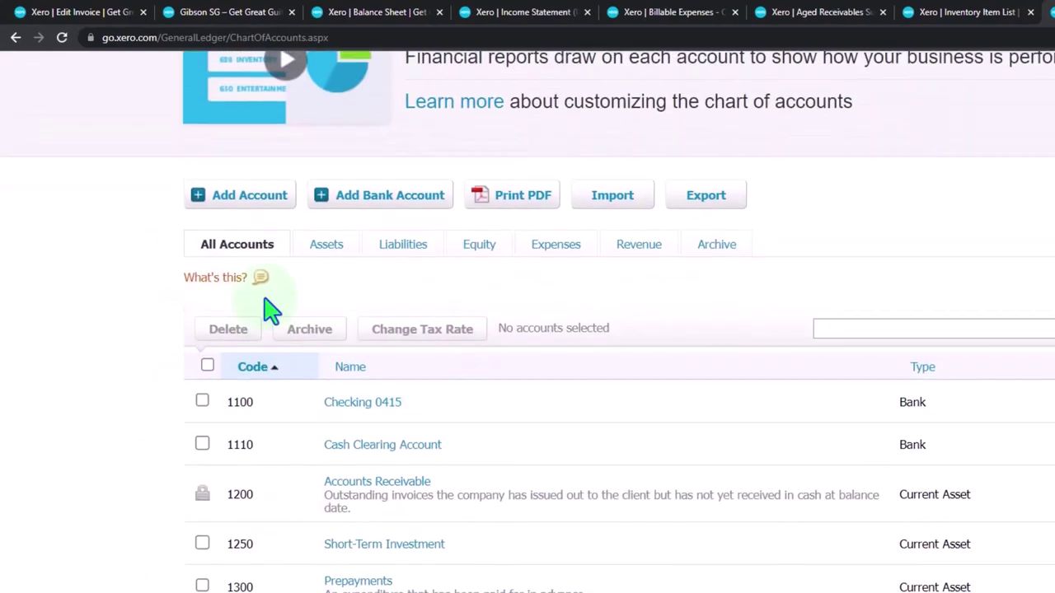
left_click(238, 198)
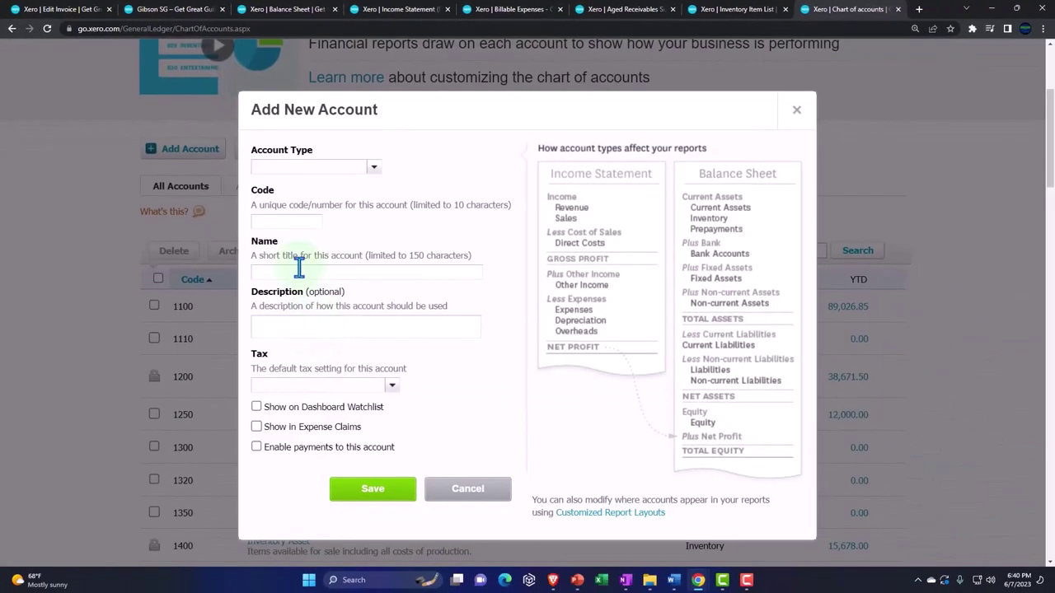
type("1410")
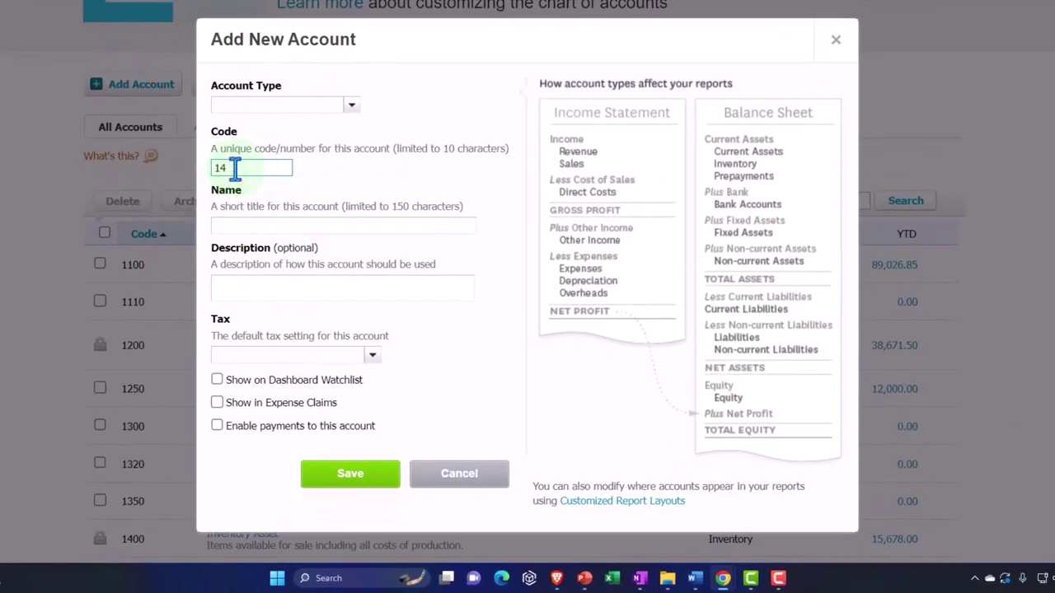
Set the new account's type to Current Asset
left_click(350, 105)
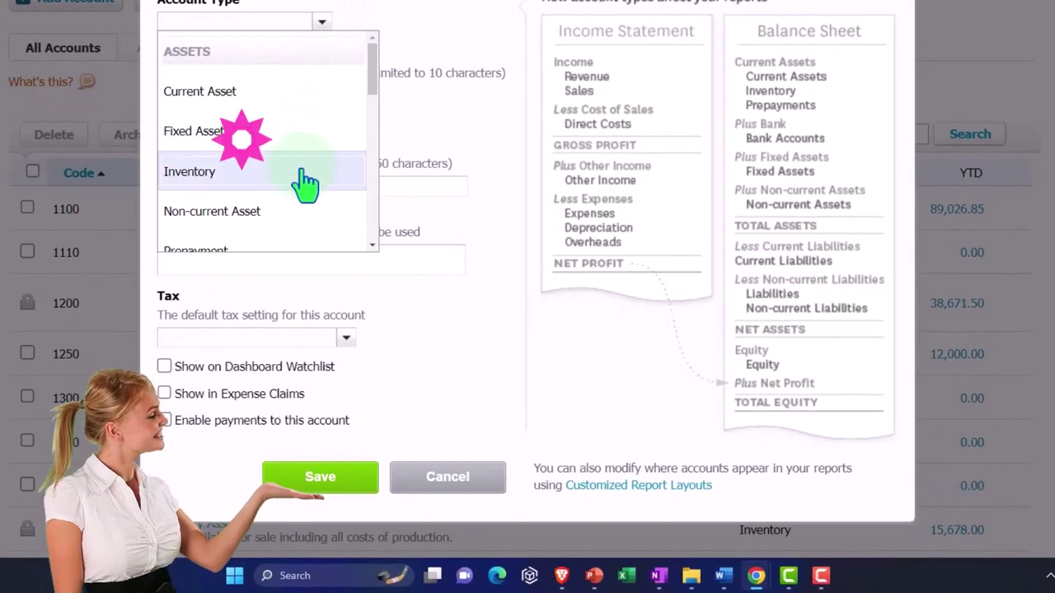
scroll(304, 182, "down", 2)
scroll(305, 182, "down", 2)
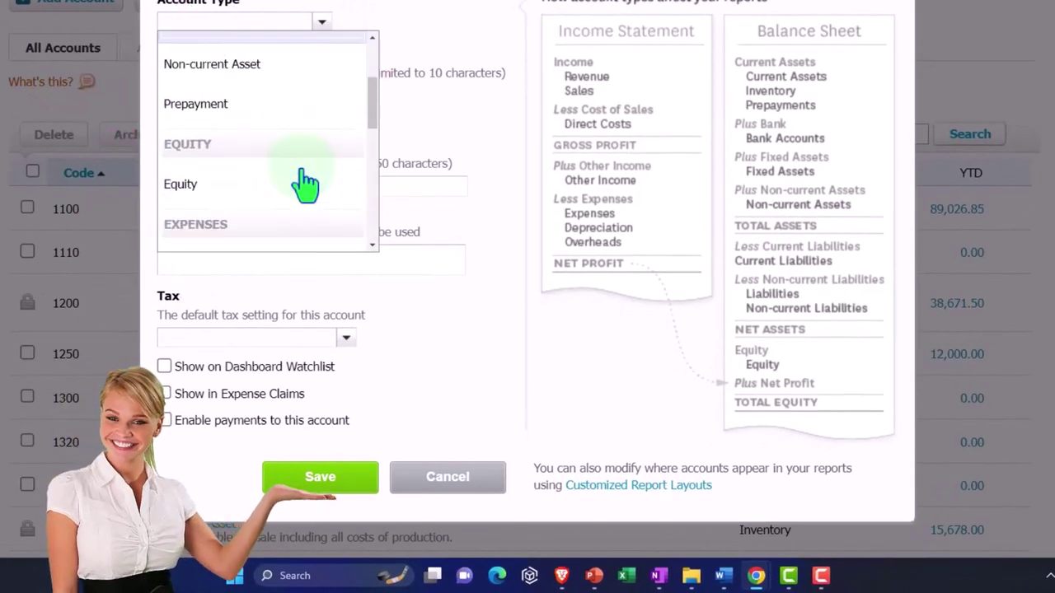
scroll(304, 183, "up", 4)
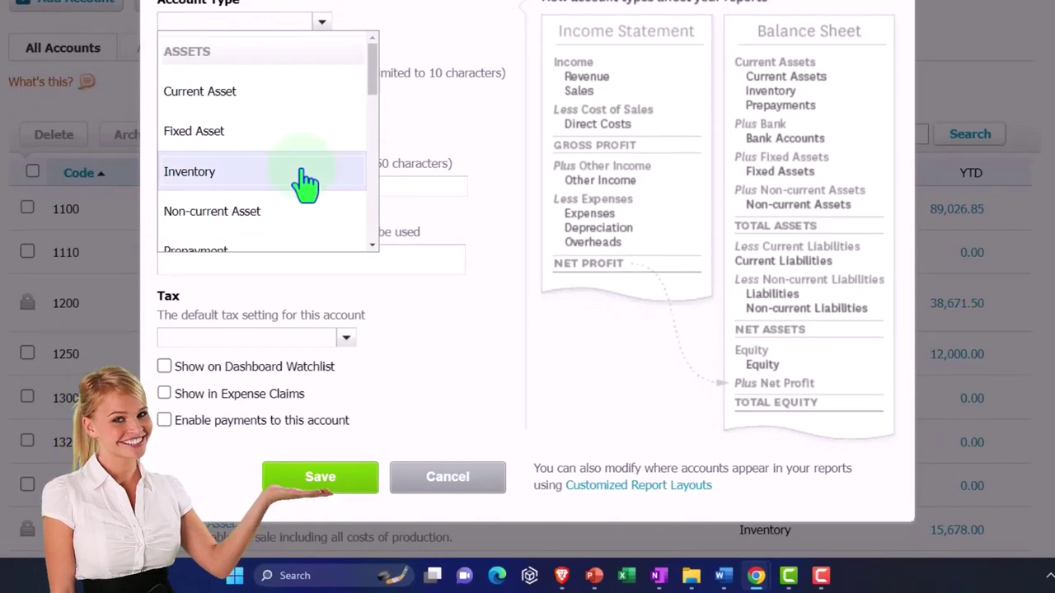
left_click(289, 93)
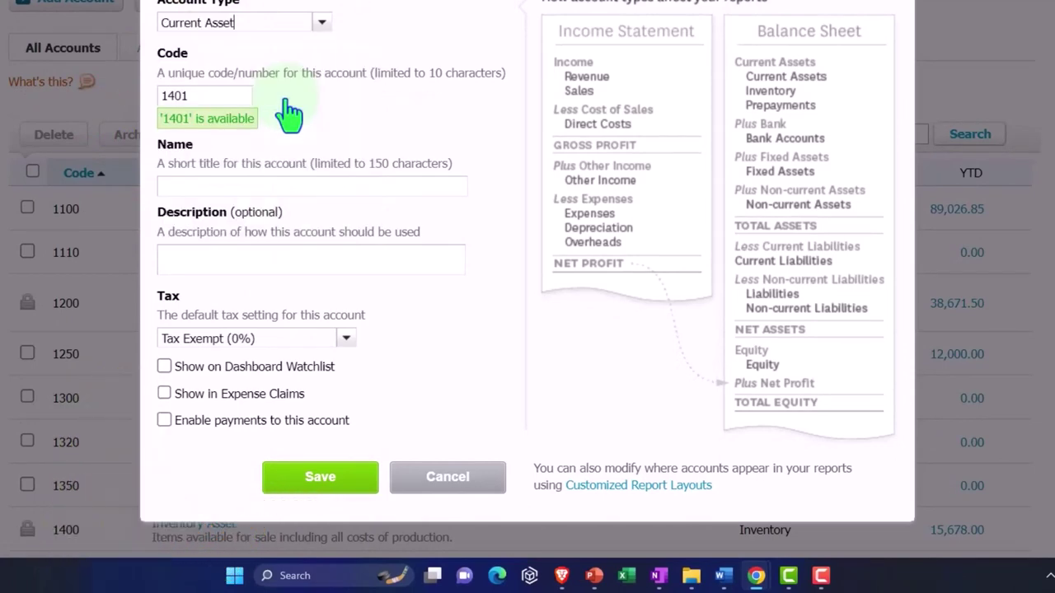
Name the new account Inventory Adj Account and save it
left_click(221, 187)
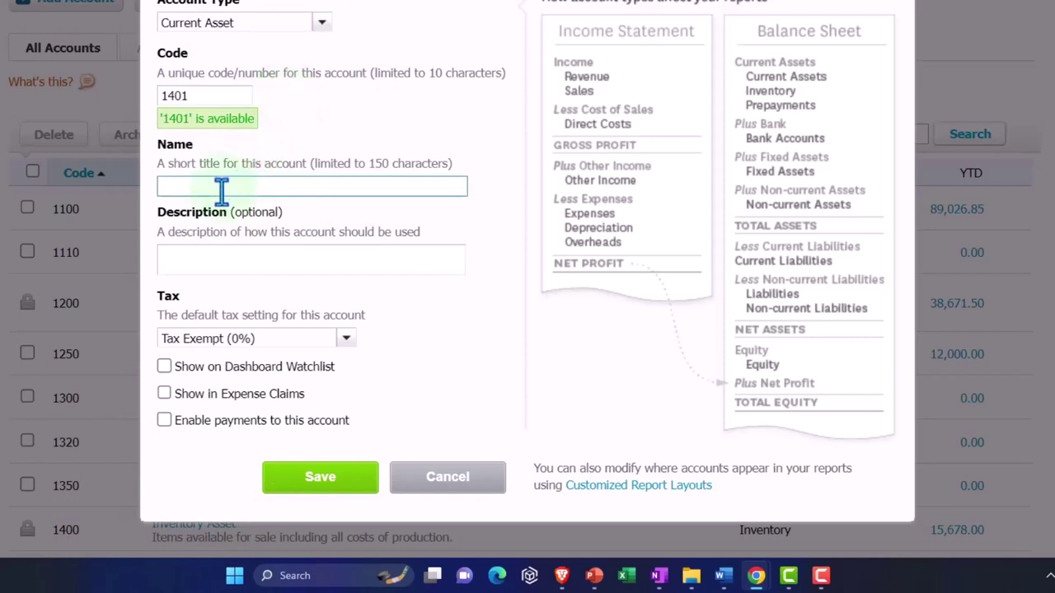
type("Inventory A")
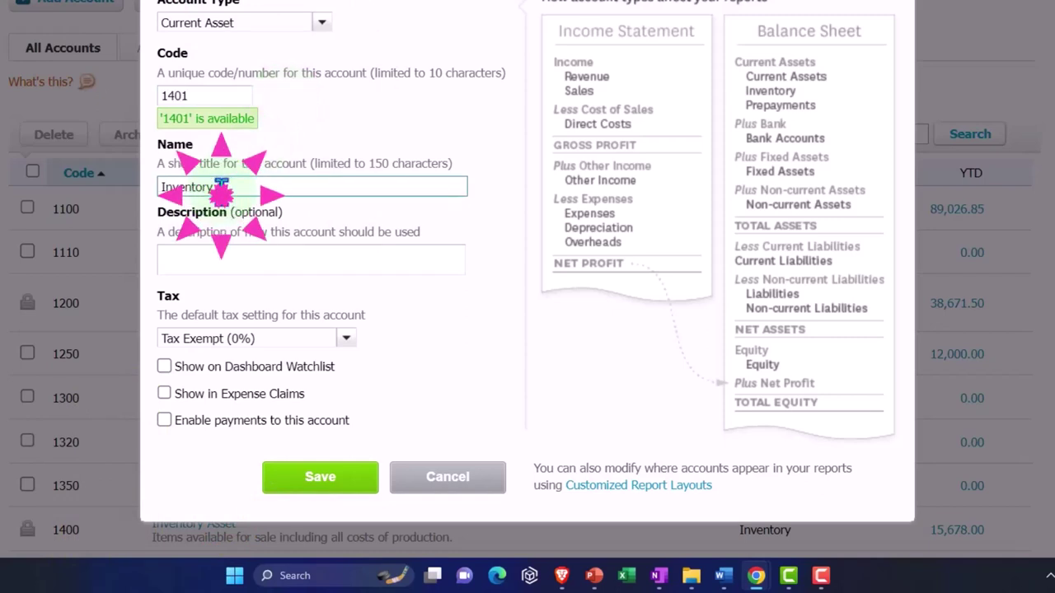
type("dj Account")
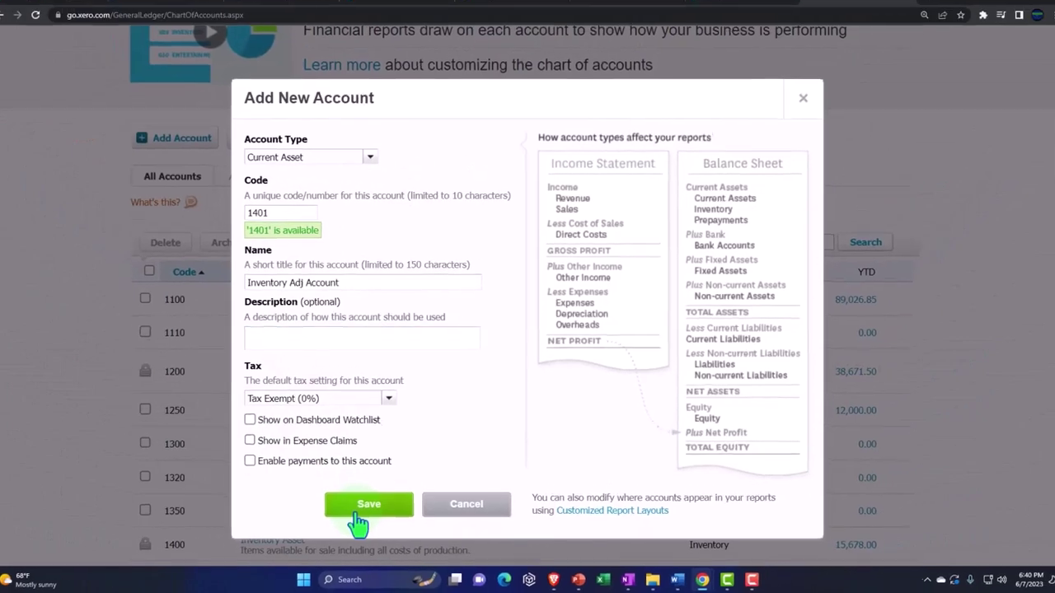
left_click(293, 476)
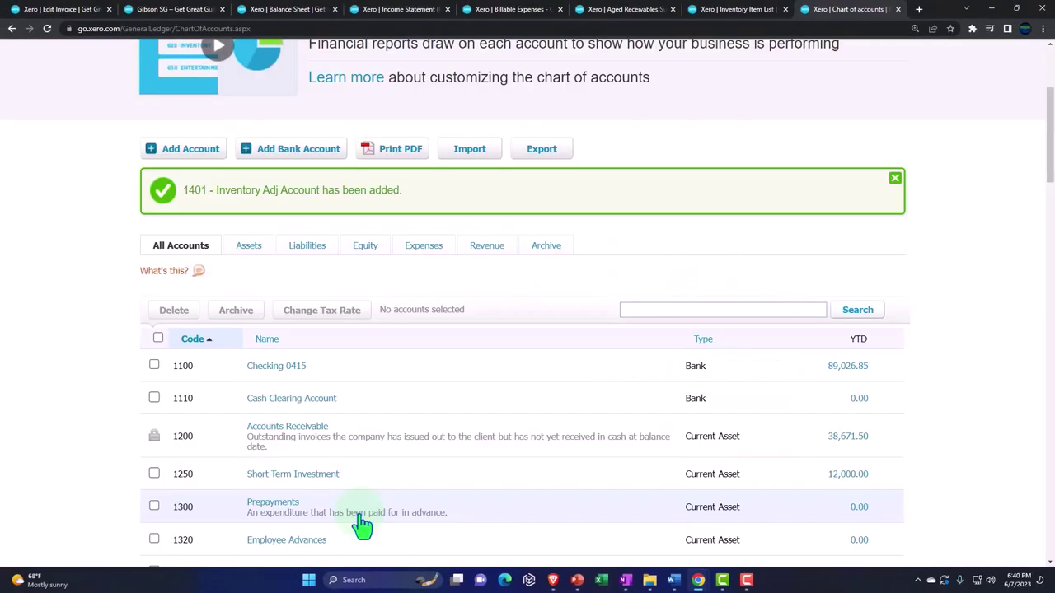
Return to the Gibson SG adjustment and search its adjustment account list for "inventory"
left_click(175, 12)
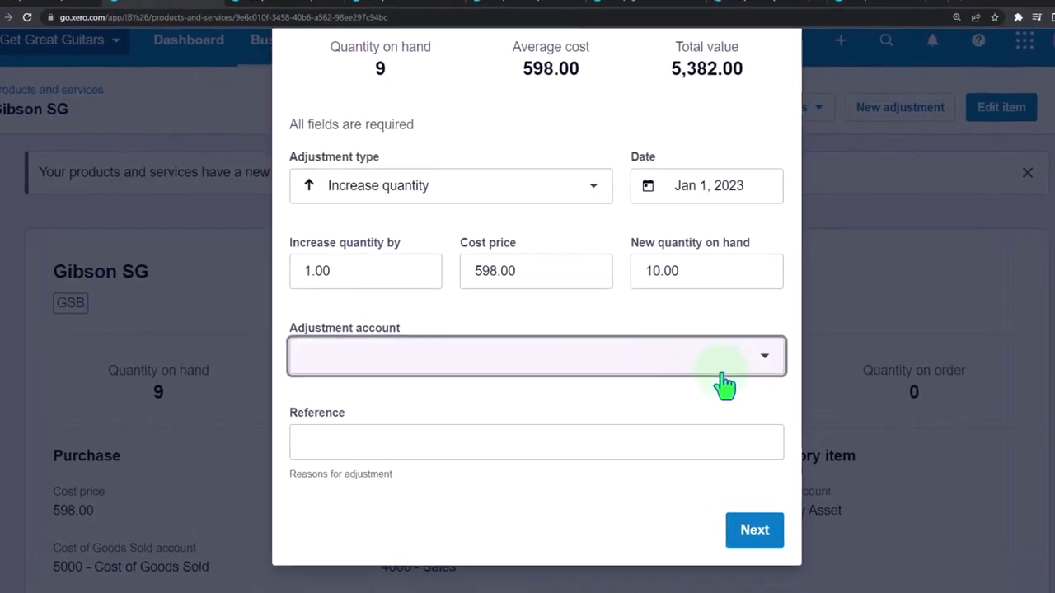
left_click(779, 366)
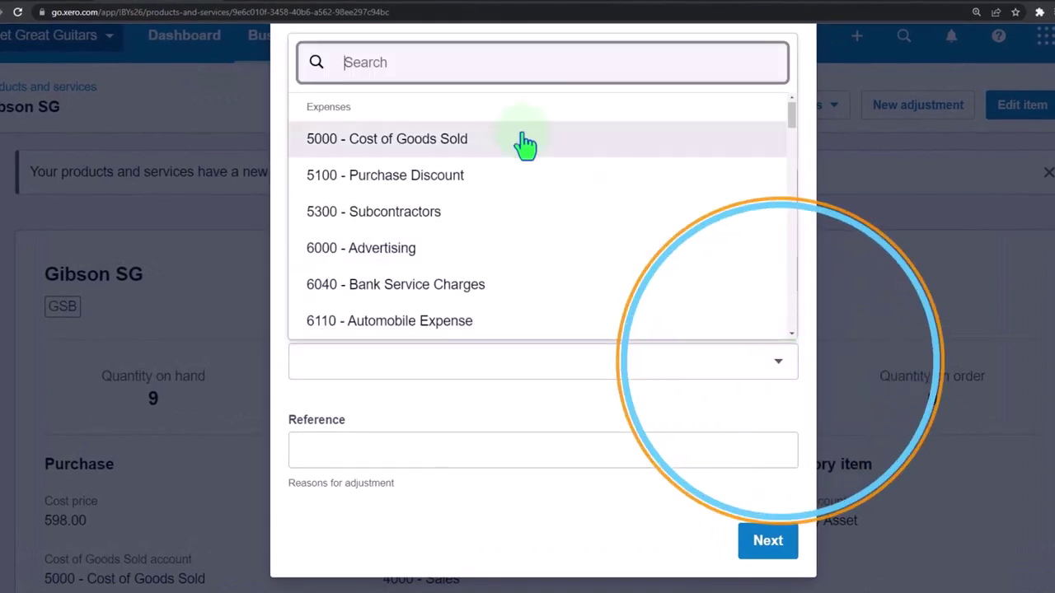
type("inve")
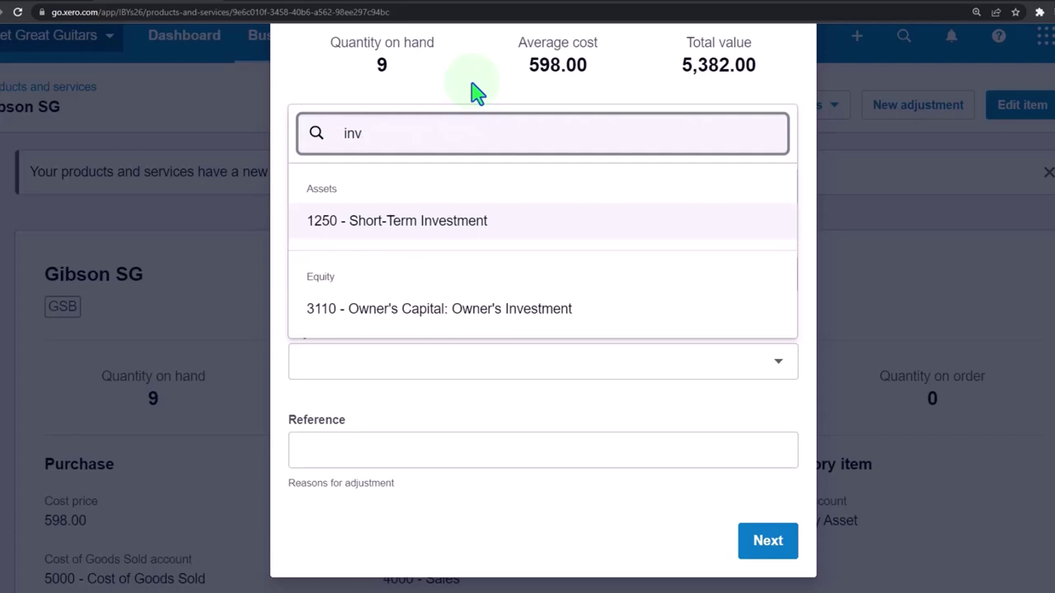
key("BackSpace")
type("ventory")
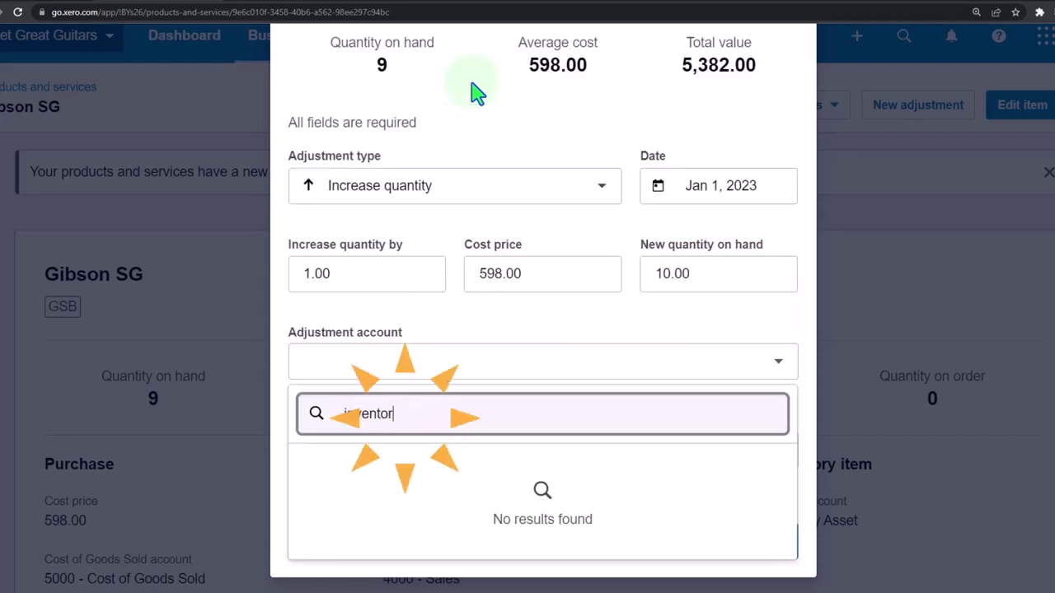
key("ctrl+a")
key("BackSpace")
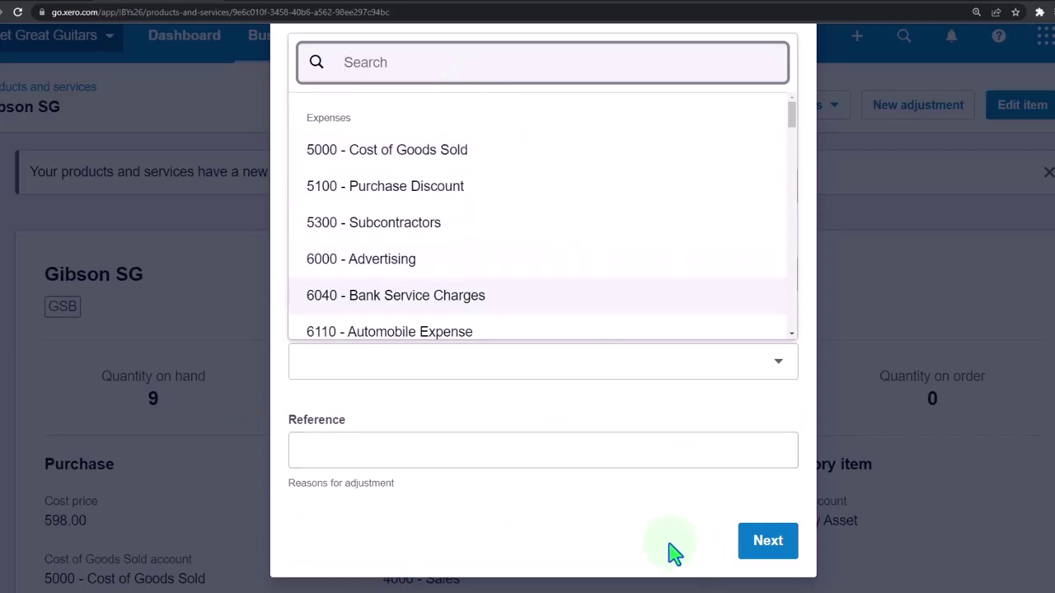
Close the unsaved Gibson SG adjustment and return to the item's details
key("Escape")
key("shift+Tab")
scroll(794, 185, "up", 2)
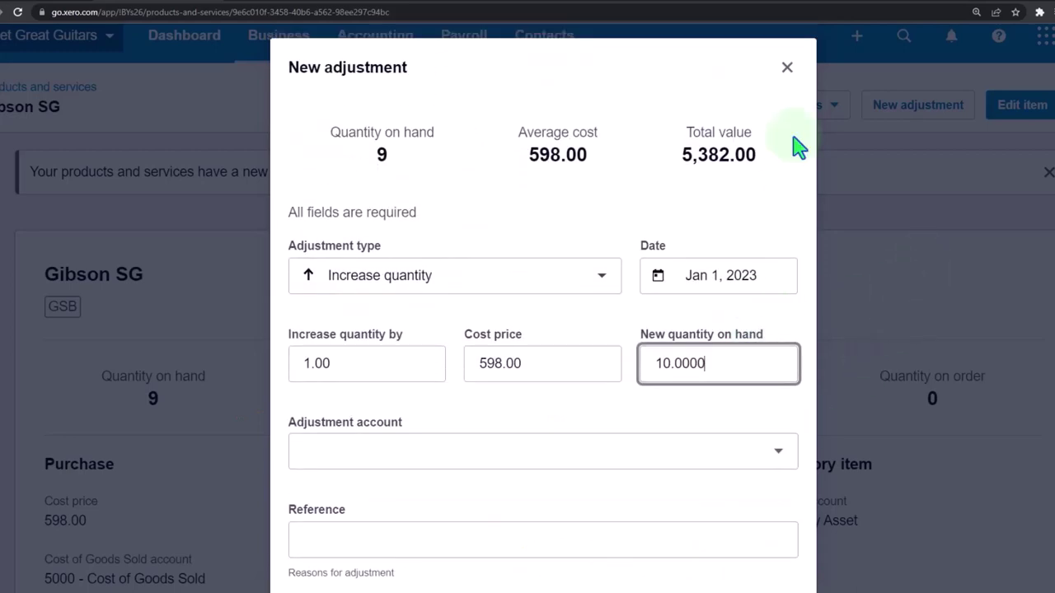
left_click(787, 67)
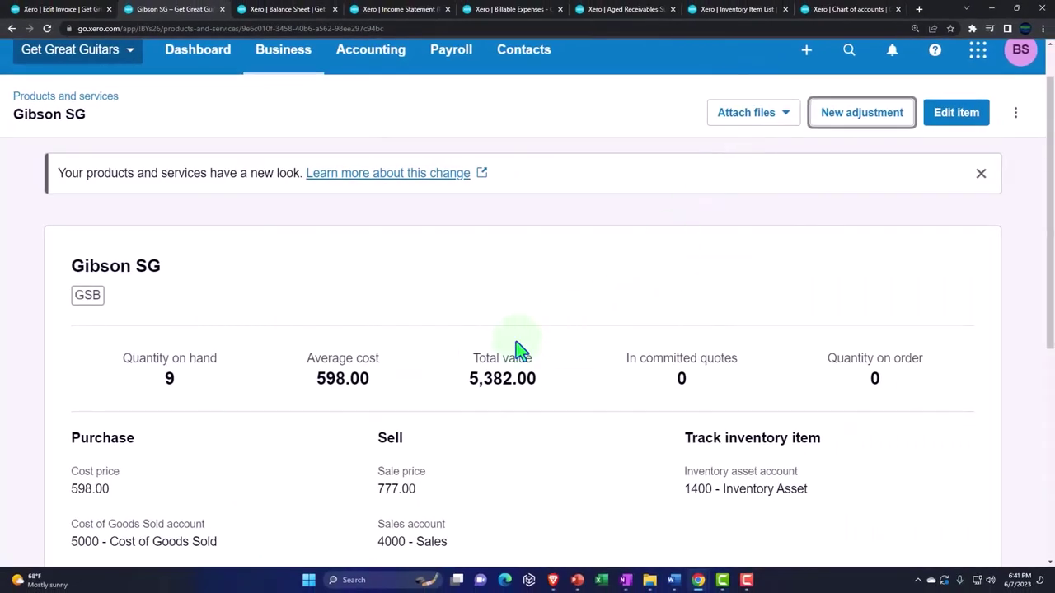
Start a new Gibson SG inventory adjustment of type Increase quantity, dated Jan 1, 2023
left_click(859, 119)
left_click(575, 262)
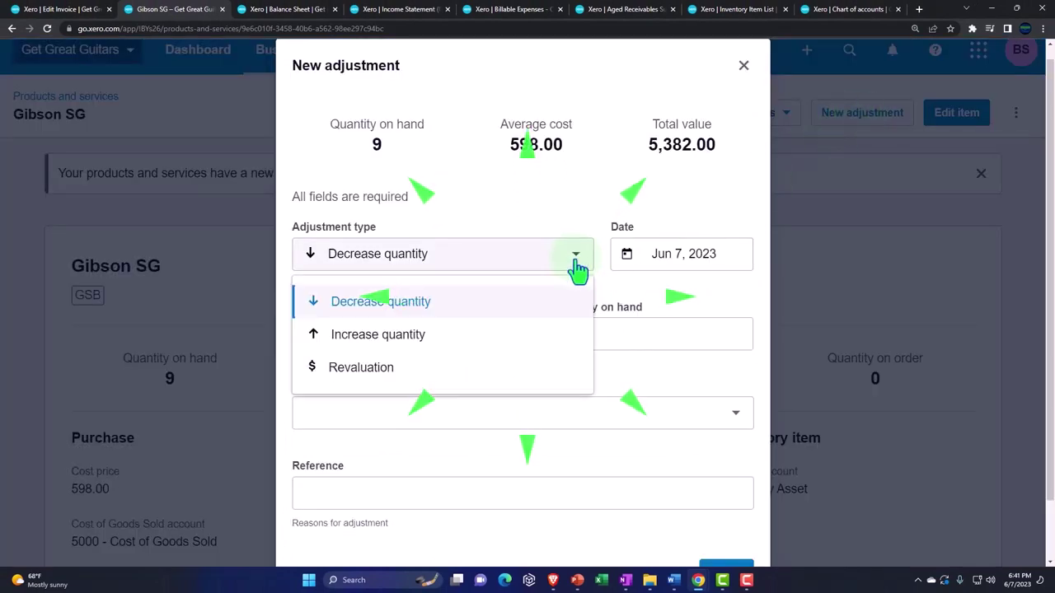
left_click(394, 335)
left_click(659, 256)
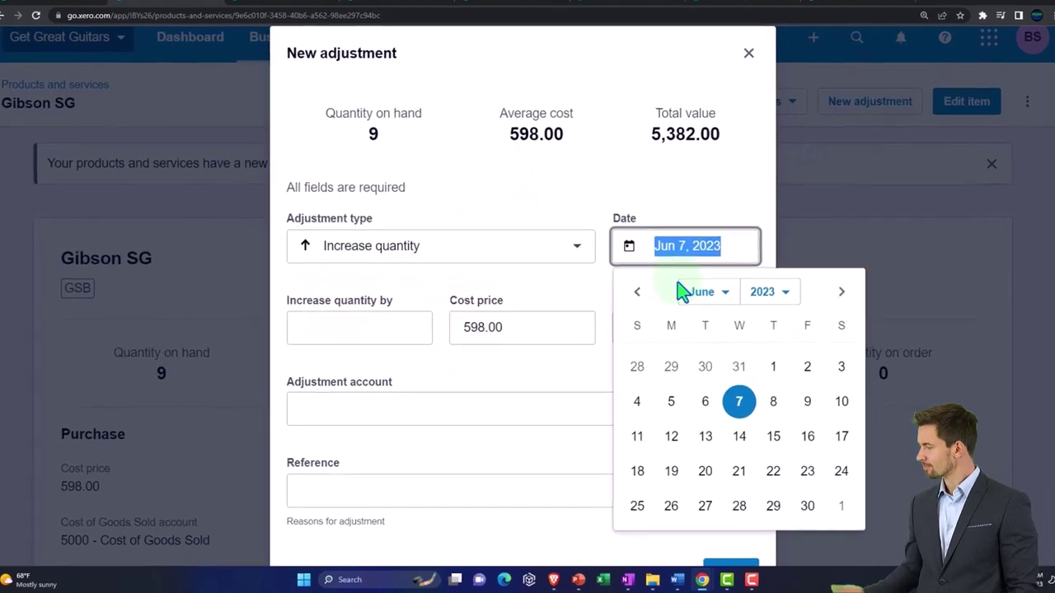
left_click(636, 294)
left_click(636, 294)
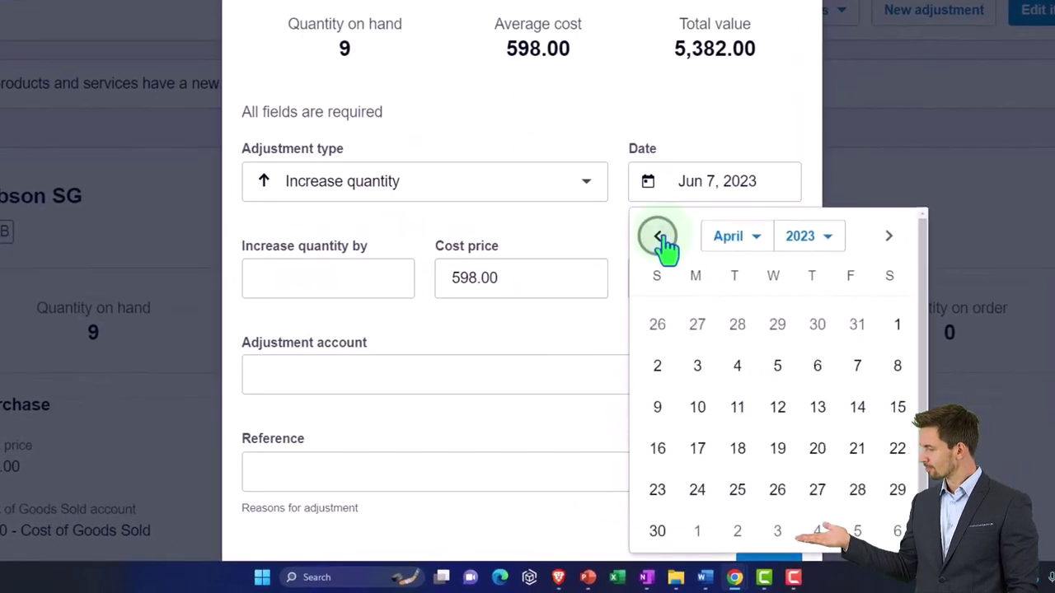
left_click(659, 237)
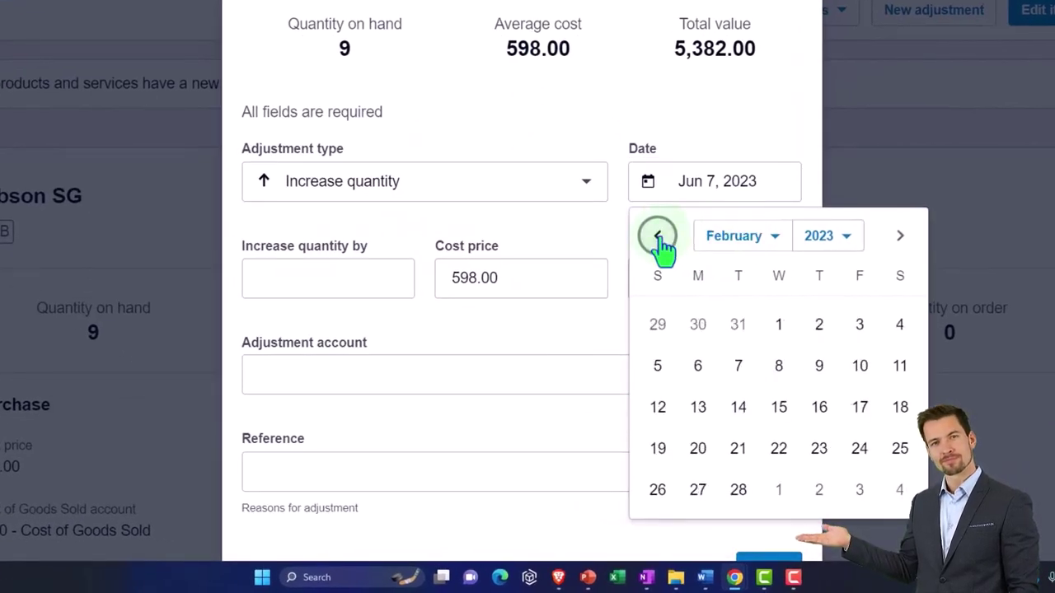
left_click(659, 237)
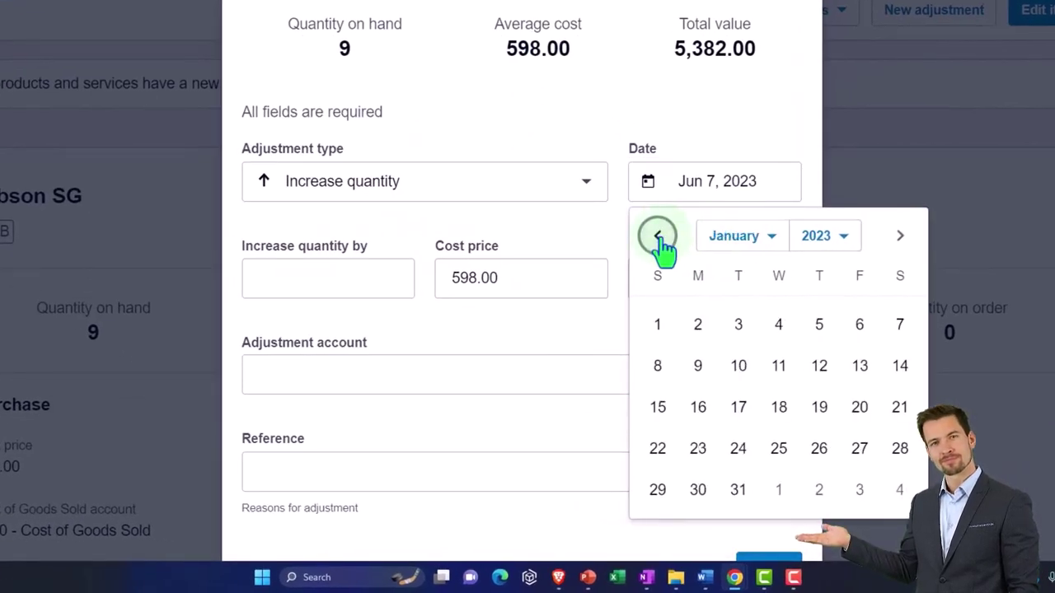
left_click(658, 323)
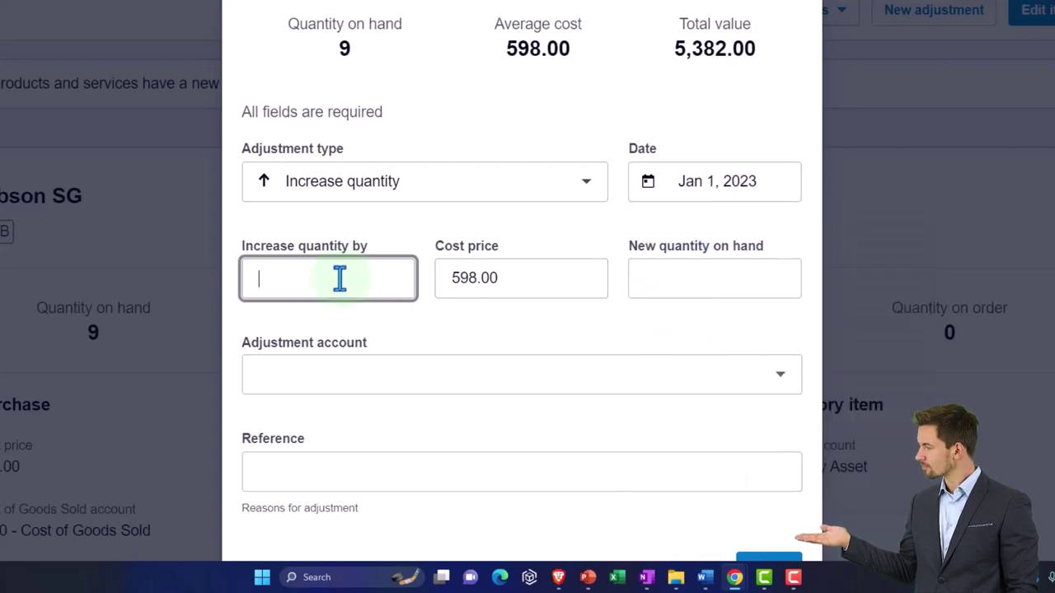
Set the adjustment to increase the quantity by 1 and assign adjustment account 1401 - Inventory Adj Account
type("1")
key("Tab")
left_click(498, 380)
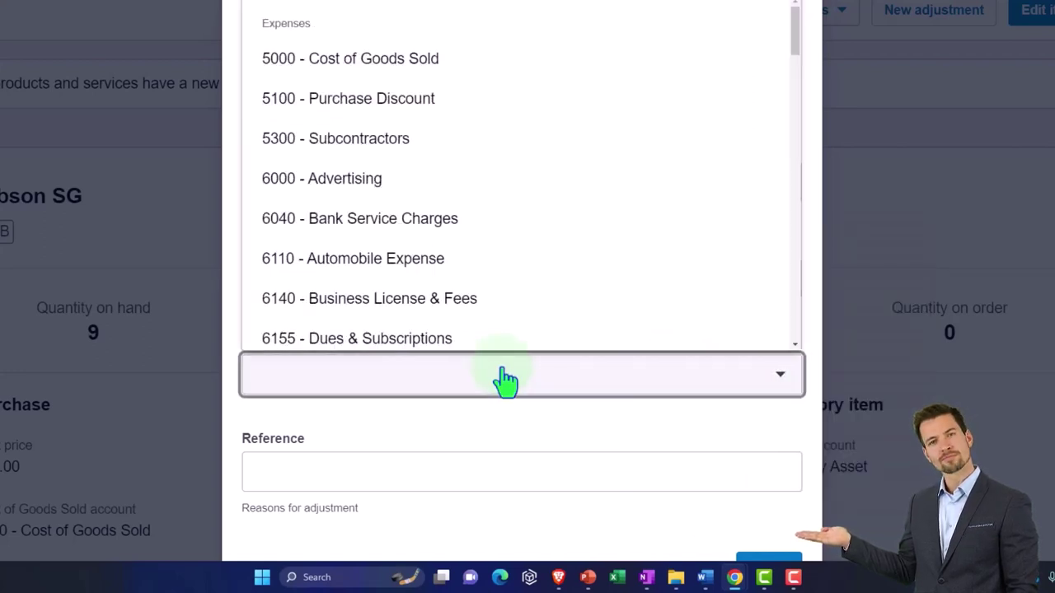
type("inve")
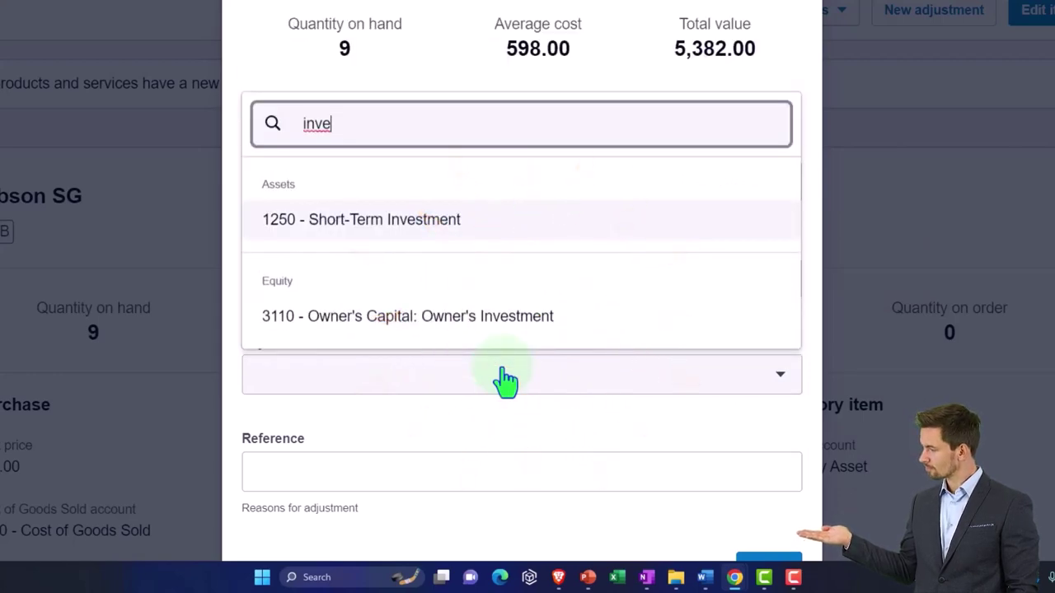
left_click(504, 381)
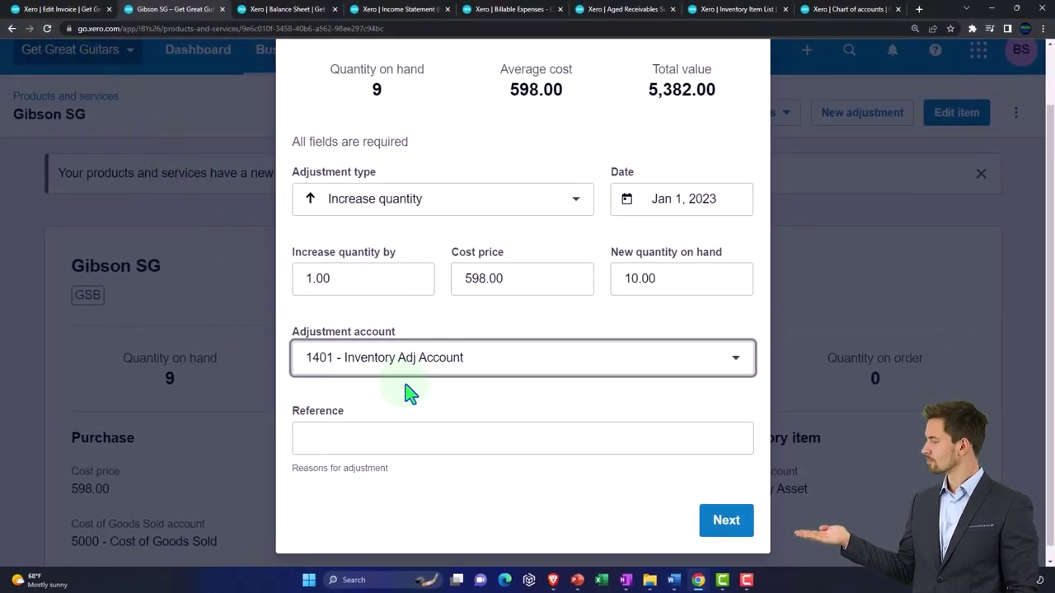
scroll(410, 396, "down", 1)
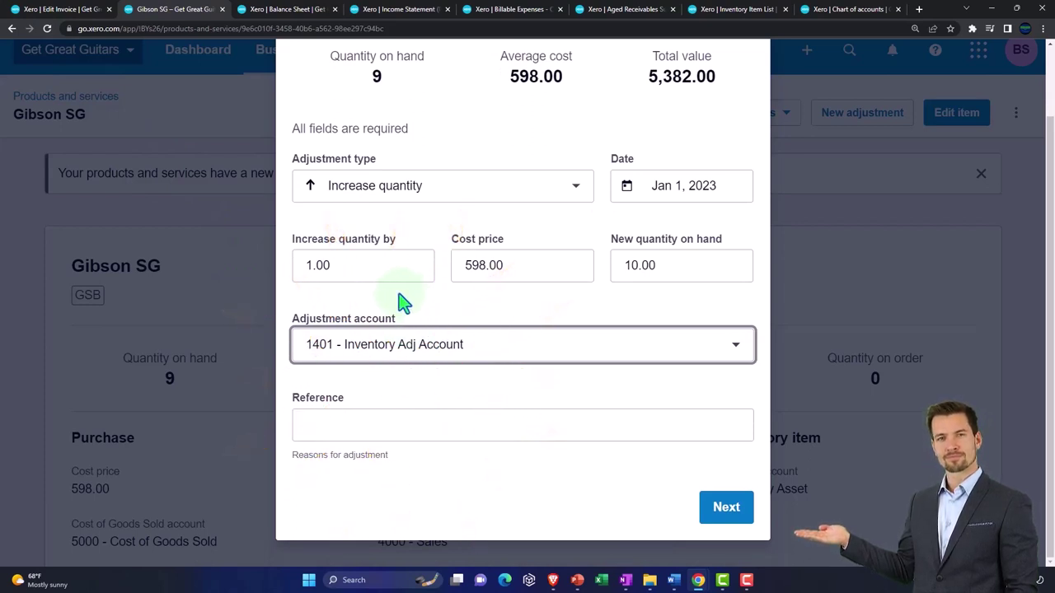
left_click(400, 354)
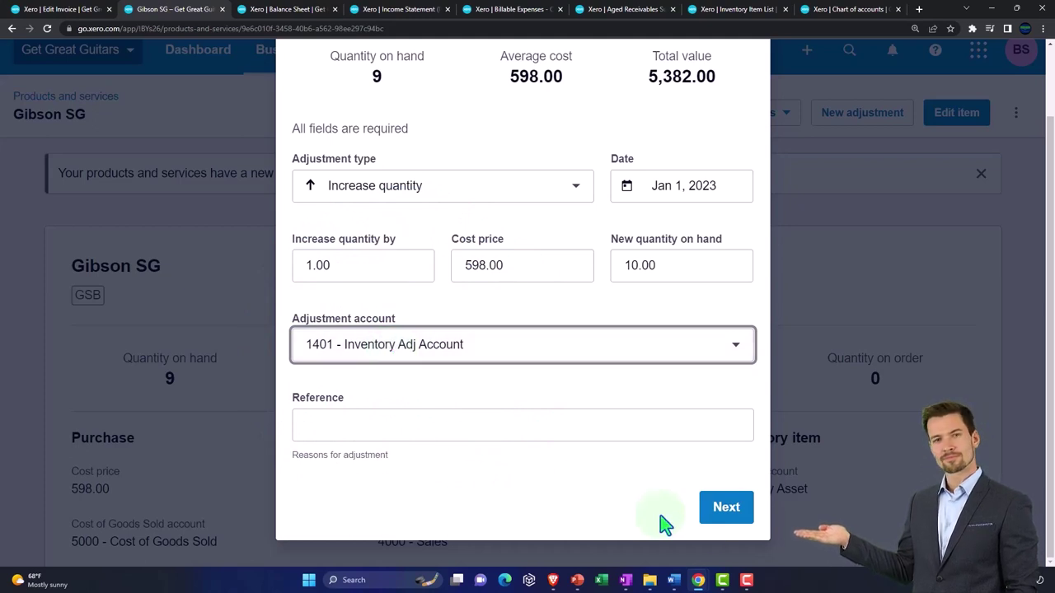
Enter an "Adj inv" reference as the reason and complete the Gibson SG quantity adjustment
left_click(729, 520)
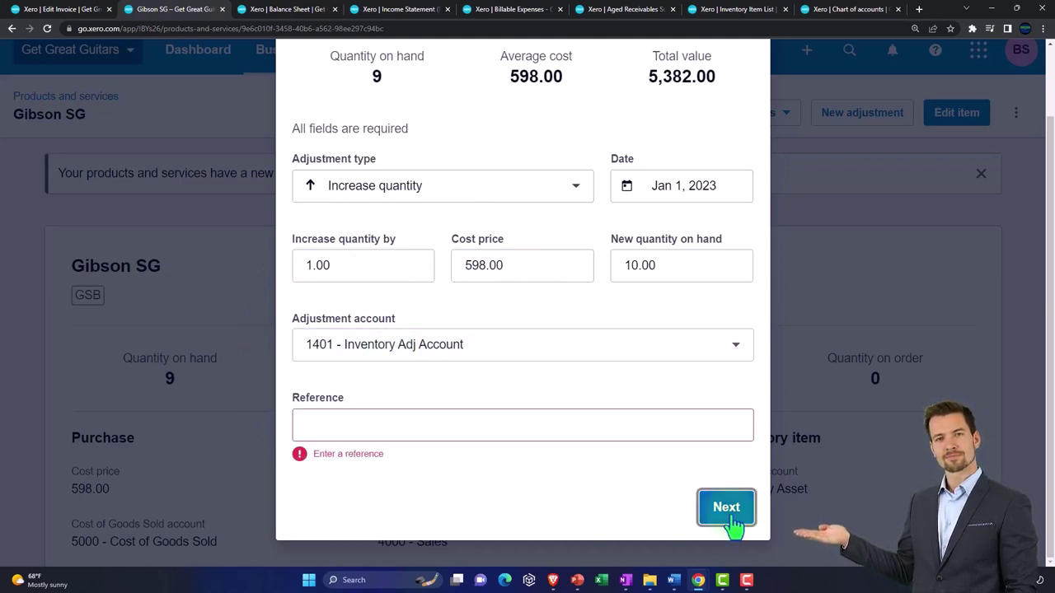
left_click(470, 424)
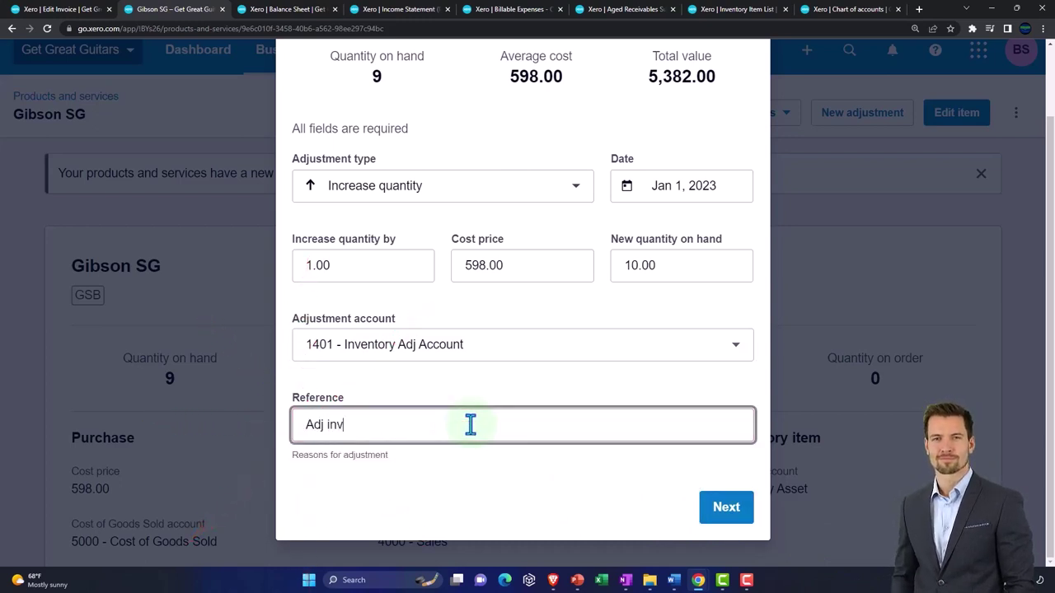
left_click(733, 517)
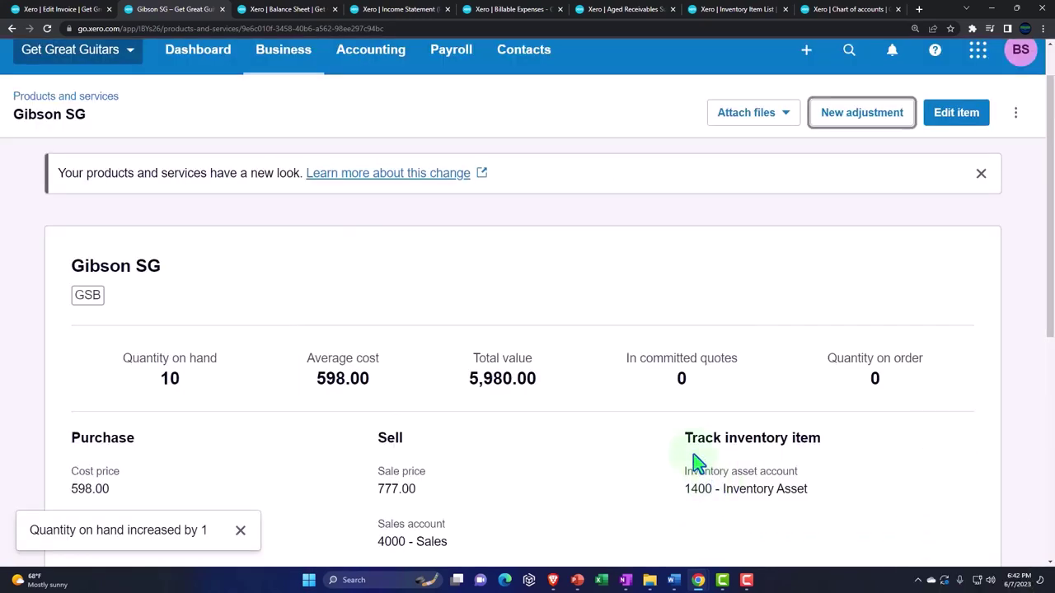
Refresh the balance sheet report and check the Inventory Adj Account and Inventory Asset balances
left_click(290, 9)
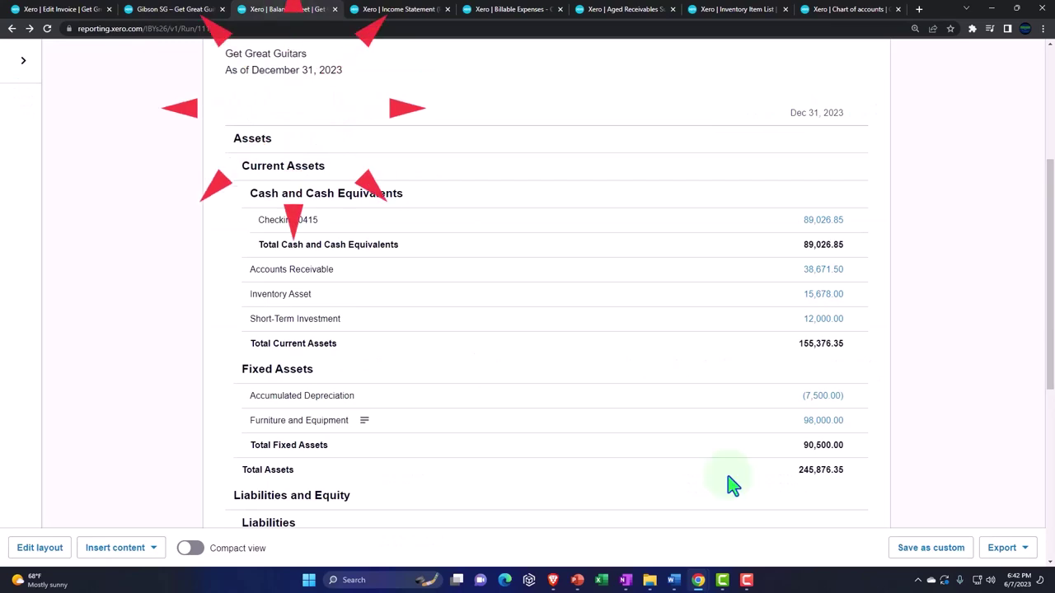
scroll(725, 478, "up", 3)
left_click(855, 214)
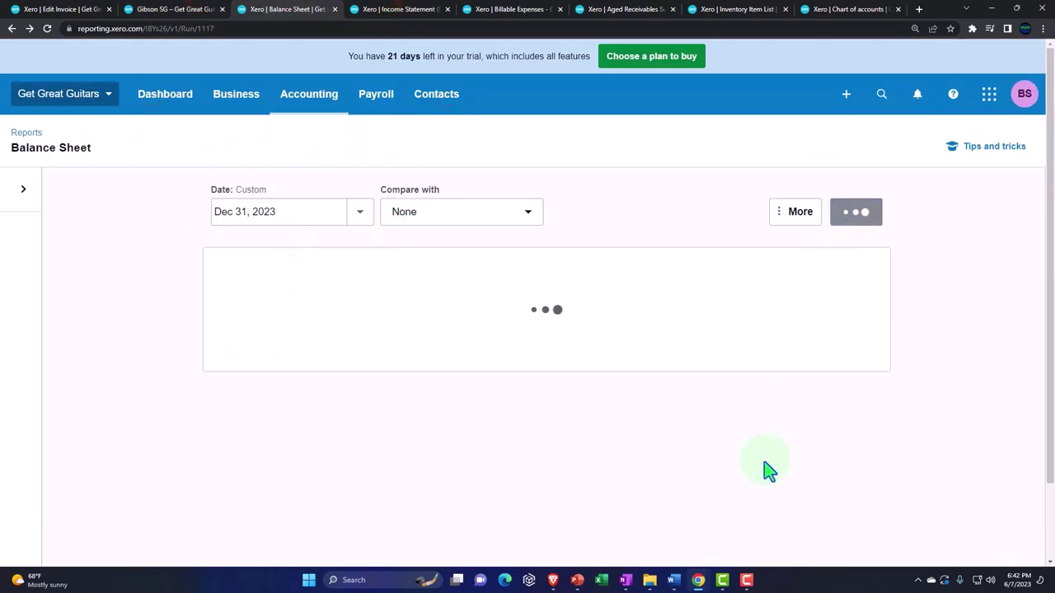
scroll(766, 470, "down", 2)
scroll(767, 470, "down", 1)
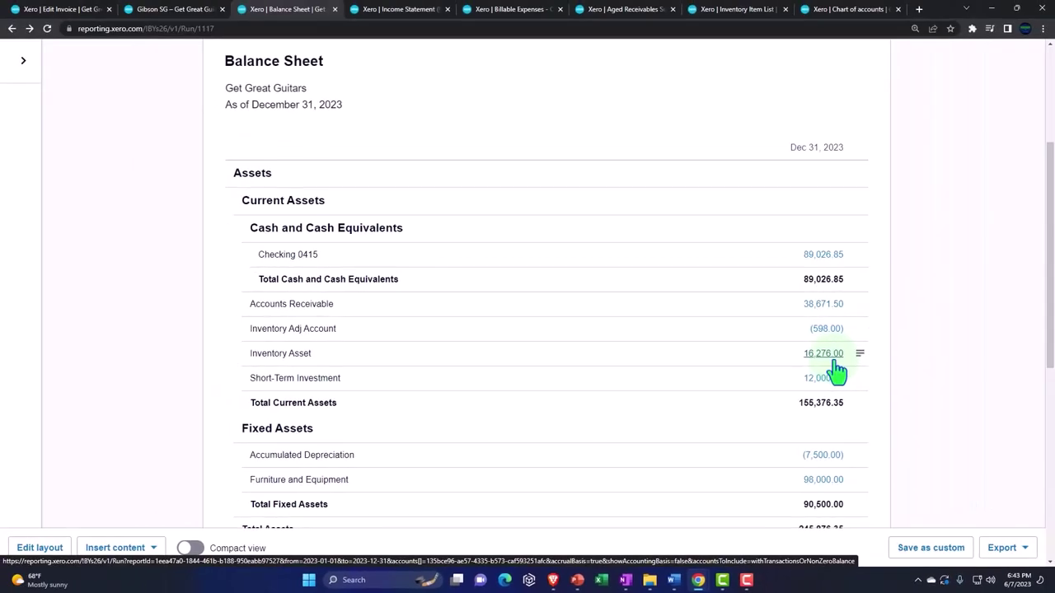
Return to Music Stuff Store's invoice INV-0007 for the billable Gibson SG guitars and approve it
left_click(190, 11)
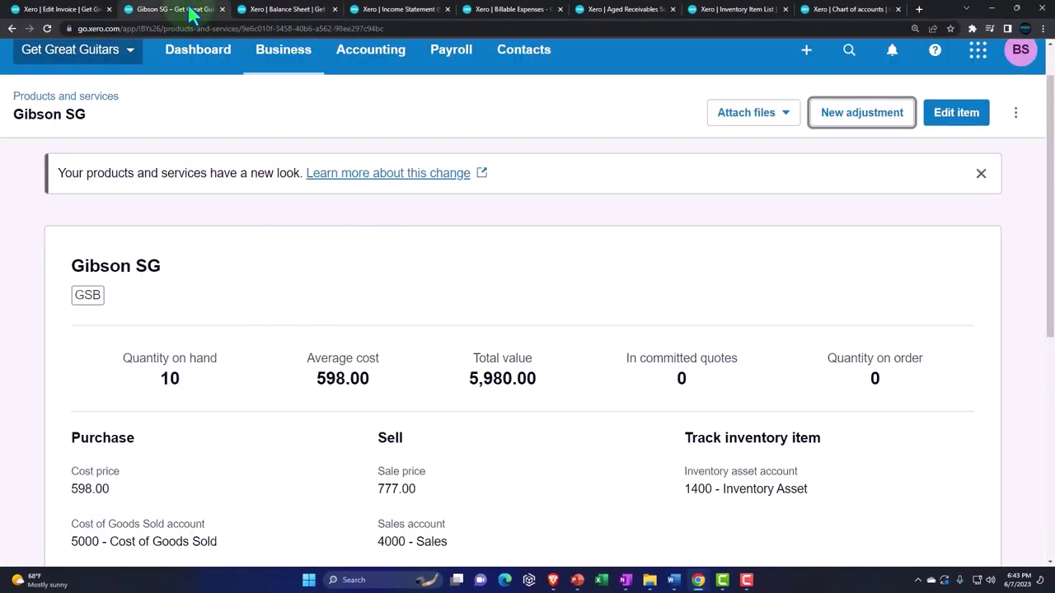
left_click(62, 9)
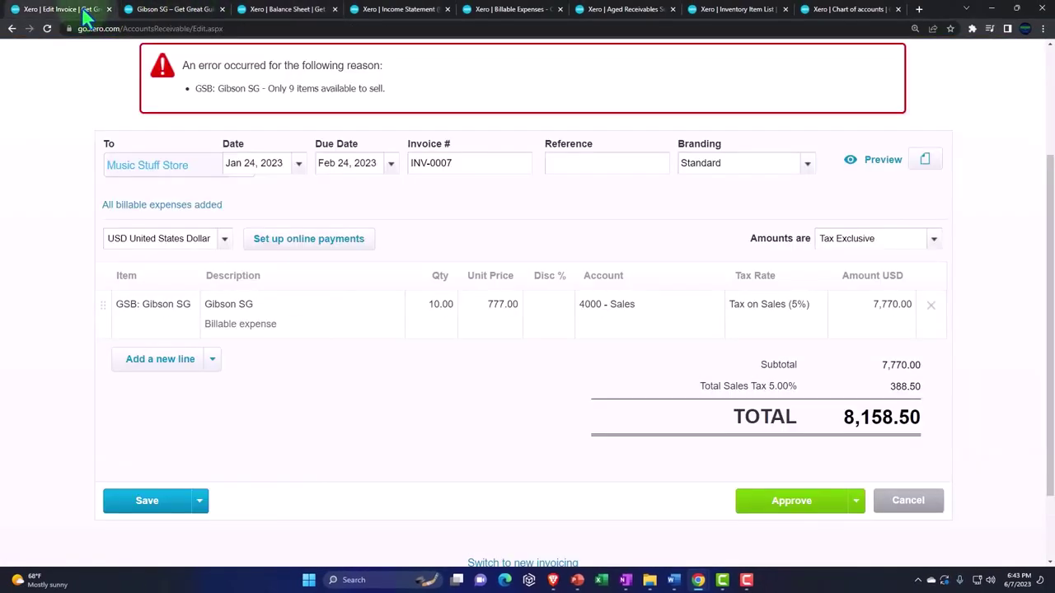
left_click(230, 328)
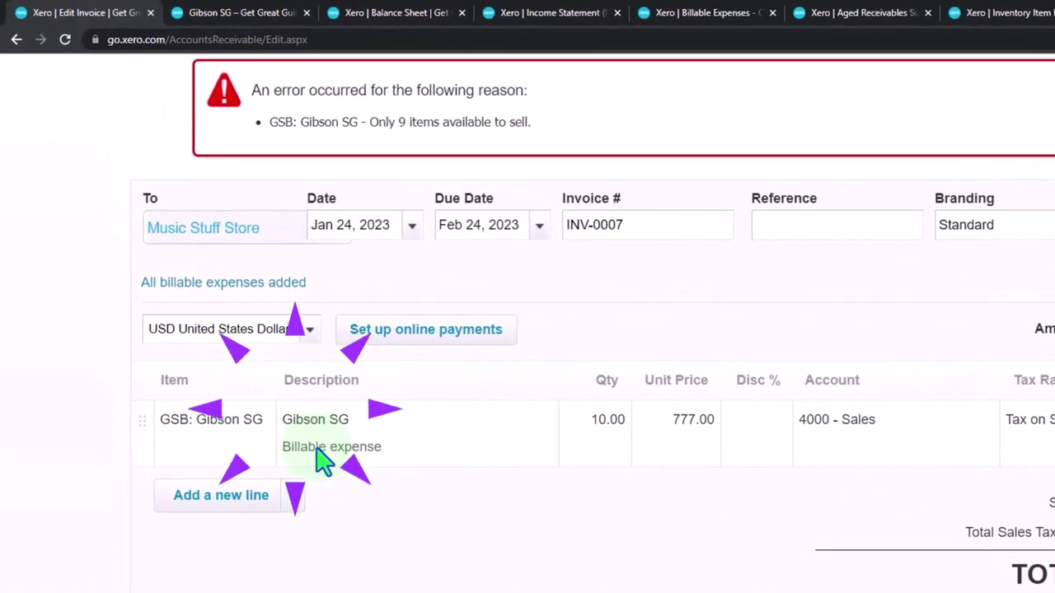
scroll(452, 471, "up", 1)
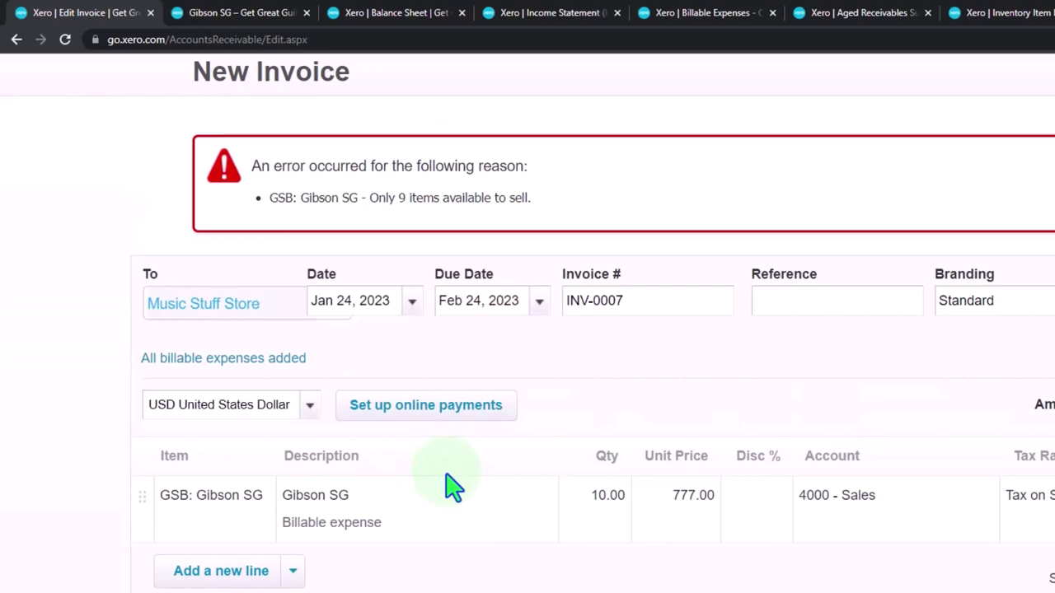
scroll(352, 372, "down", 1)
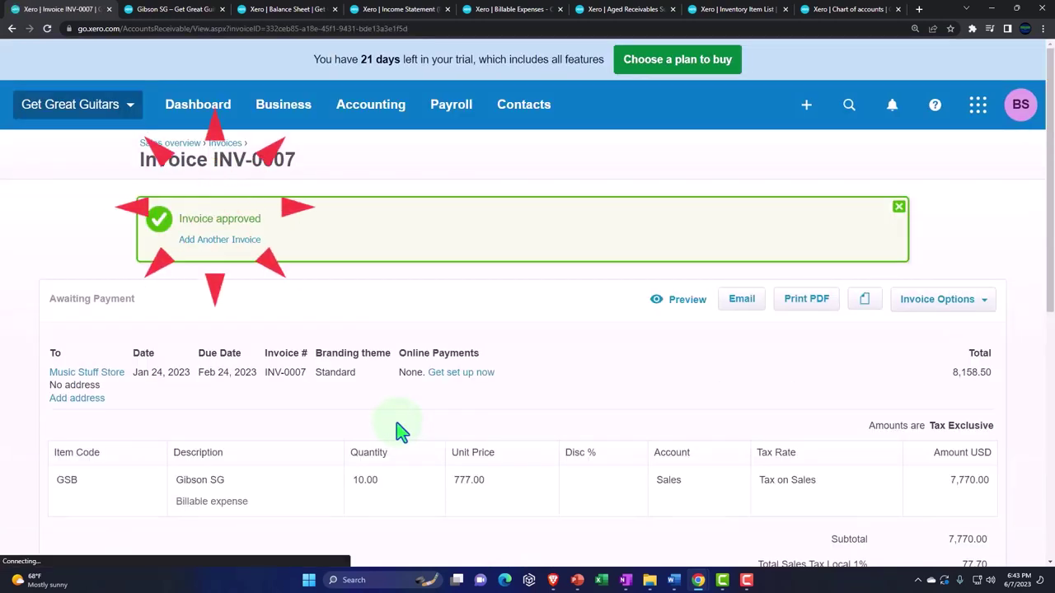
scroll(401, 431, "down", 1)
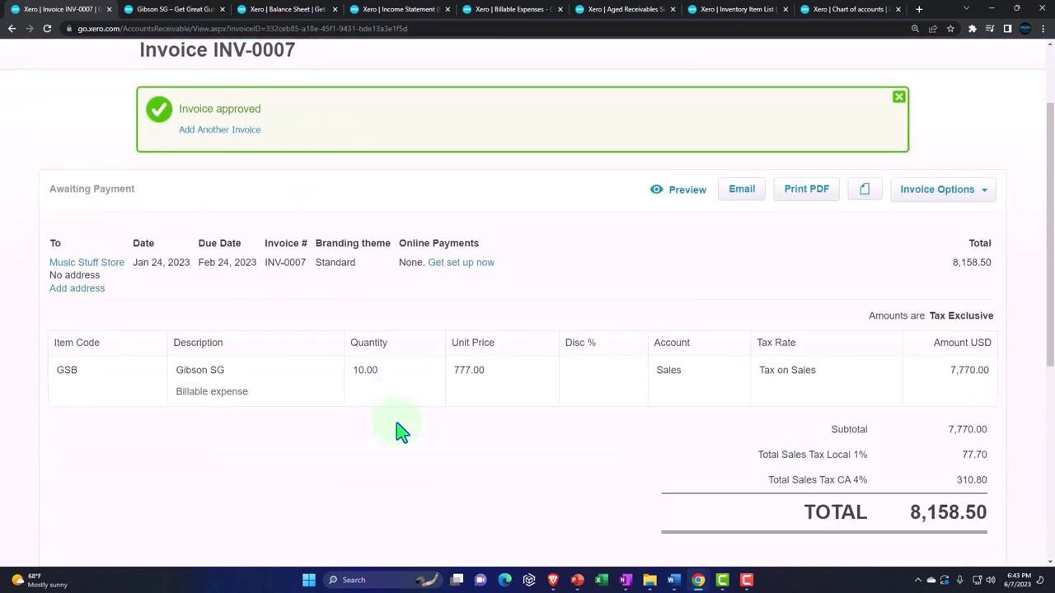
scroll(402, 431, "up", 1)
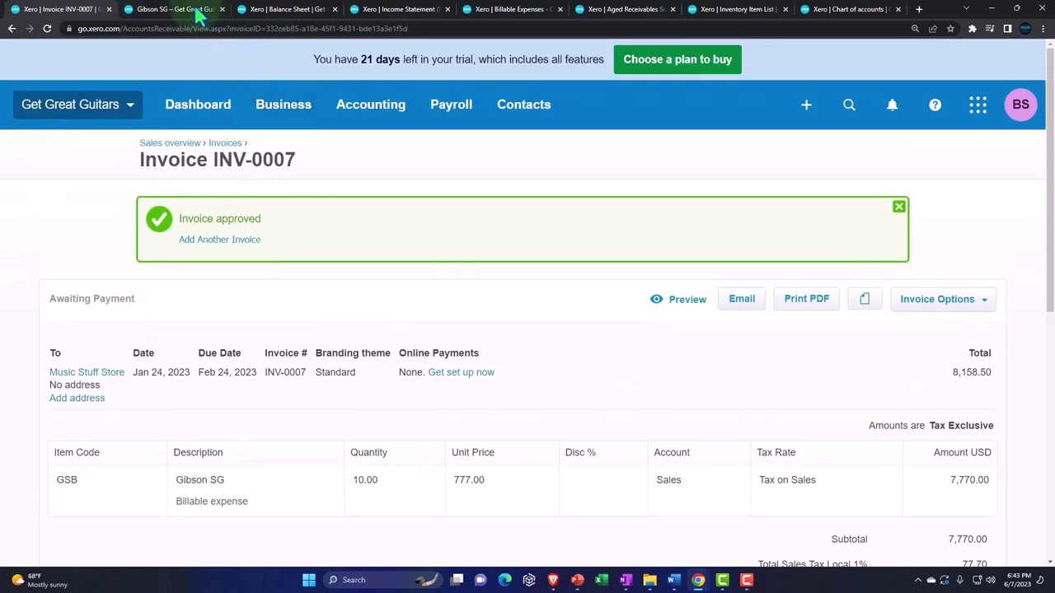
Close the Gibson SG item page, refresh the balance sheet, and check the Accounts Receivable and Inventory Asset balances
left_click(181, 10)
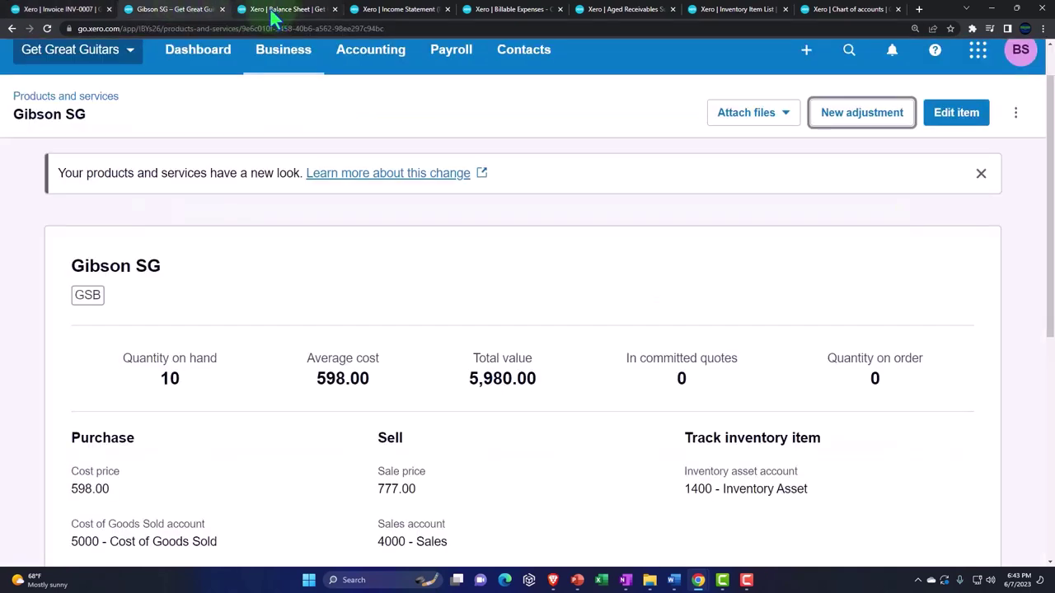
left_click(222, 9)
scroll(518, 294, "up", 2)
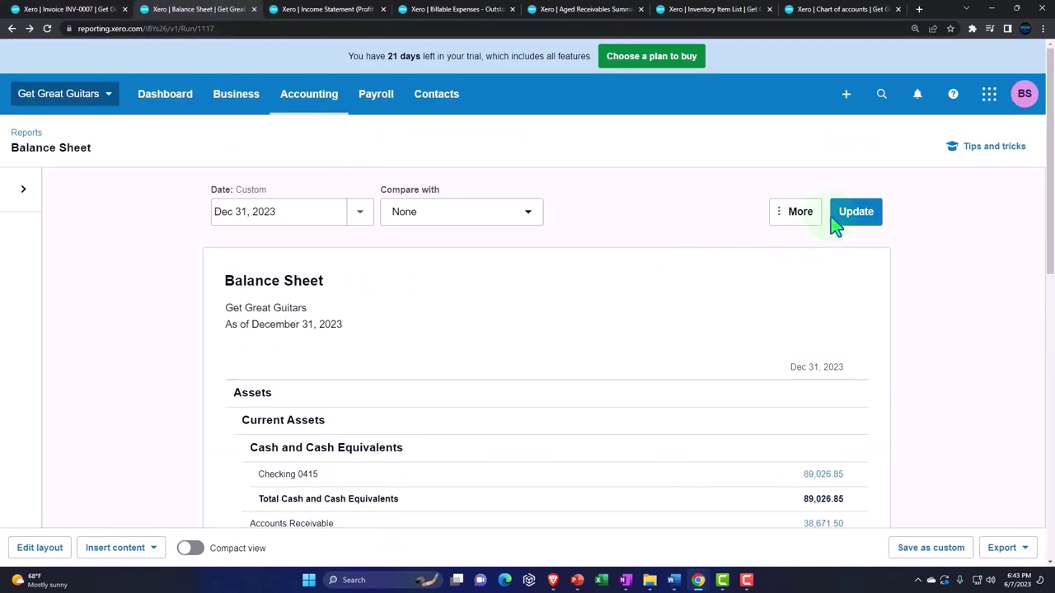
left_click(857, 213)
scroll(843, 258, "down", 1)
scroll(848, 264, "up", 1, "ctrl")
scroll(804, 274, "down", 2)
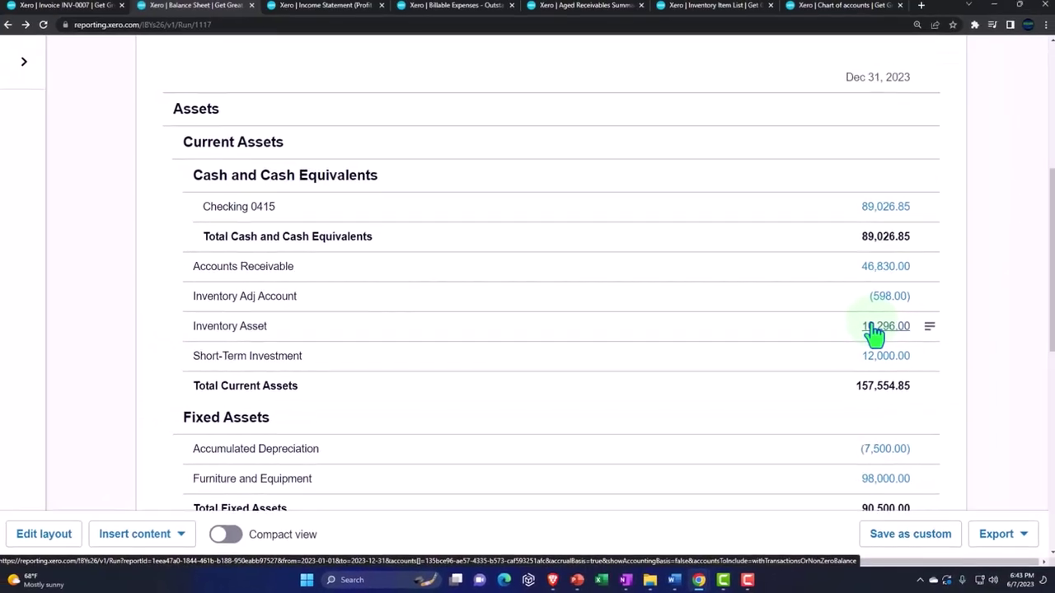
Drill into the balance sheet's Accounts Receivable transactions, examine the entry for INV-0007, and return to the report
left_click(317, 15)
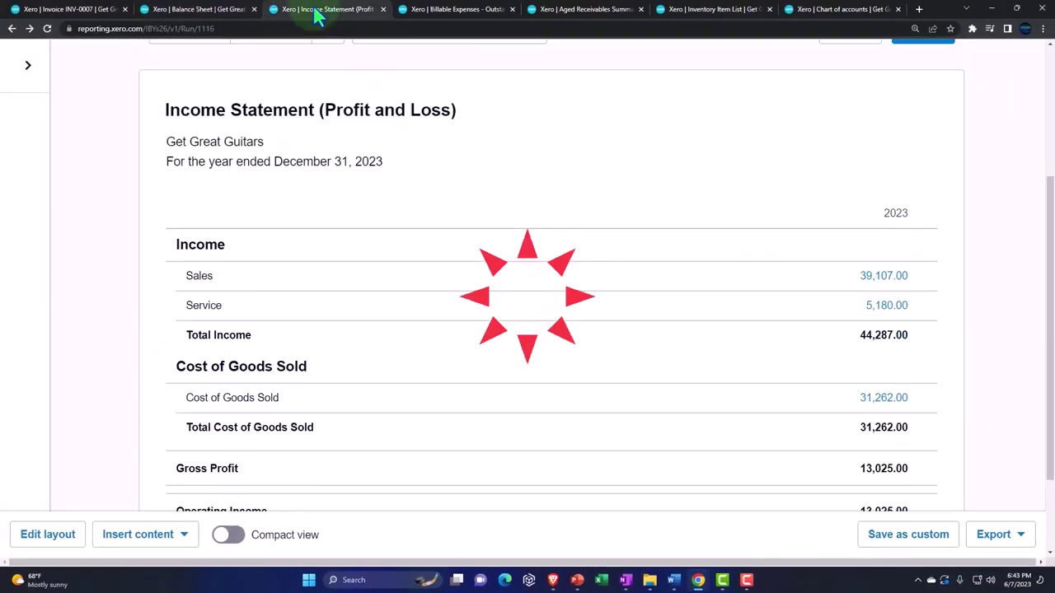
left_click(213, 11)
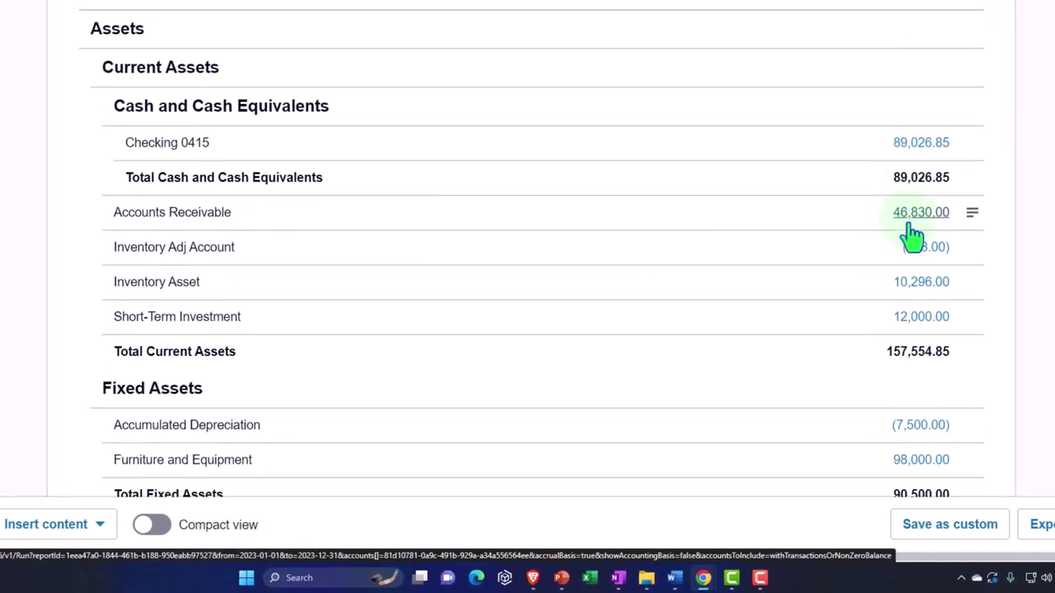
left_click(910, 226)
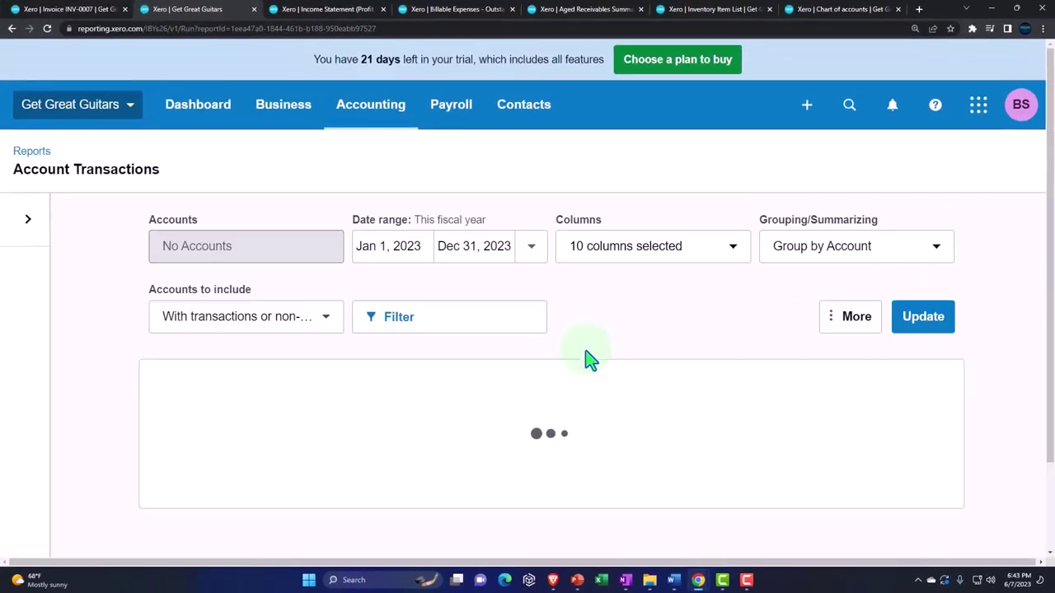
scroll(590, 360, "down", 10)
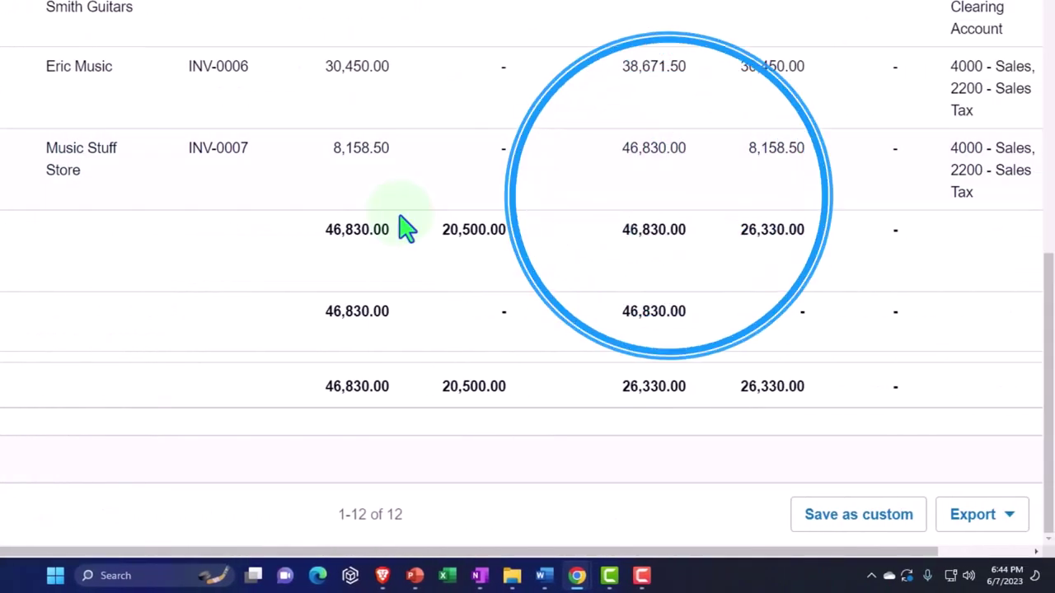
scroll(398, 228, "up", 1)
scroll(313, 365, "up", 12)
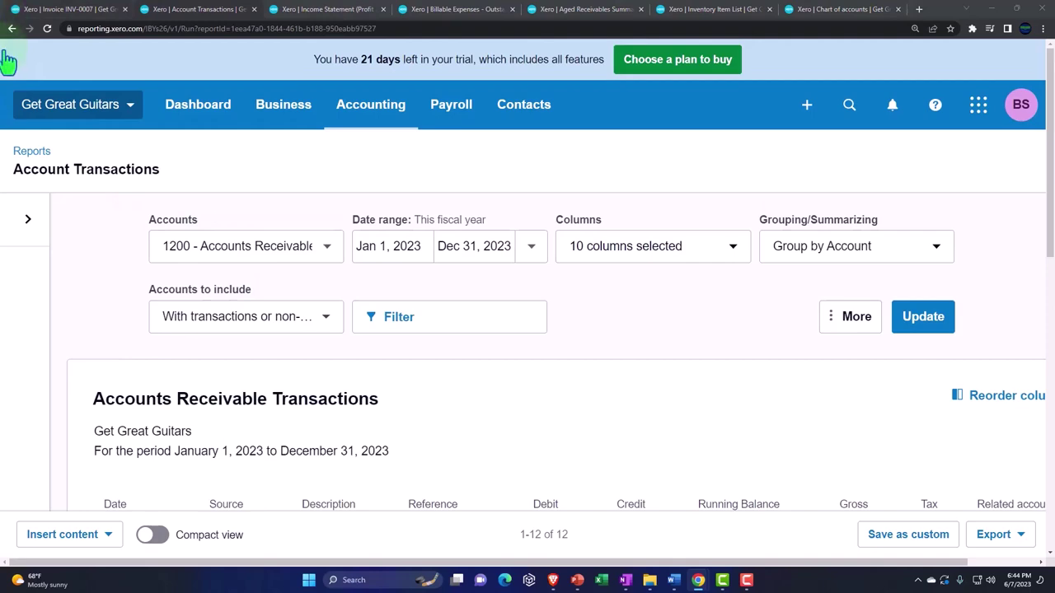
left_click(11, 29)
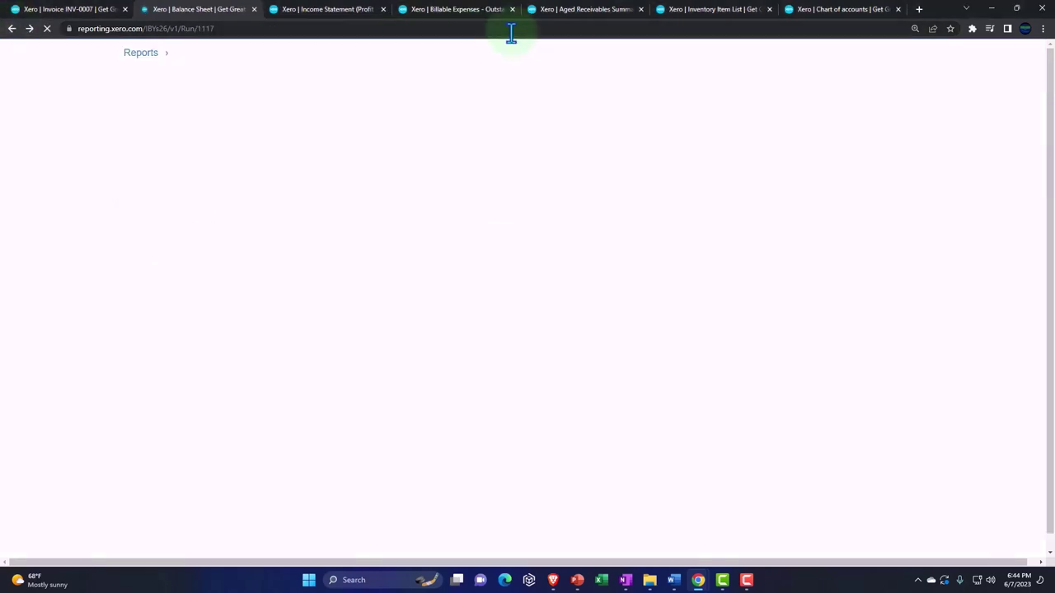
Refresh the income statement report to include the newly approved invoice
left_click(345, 14)
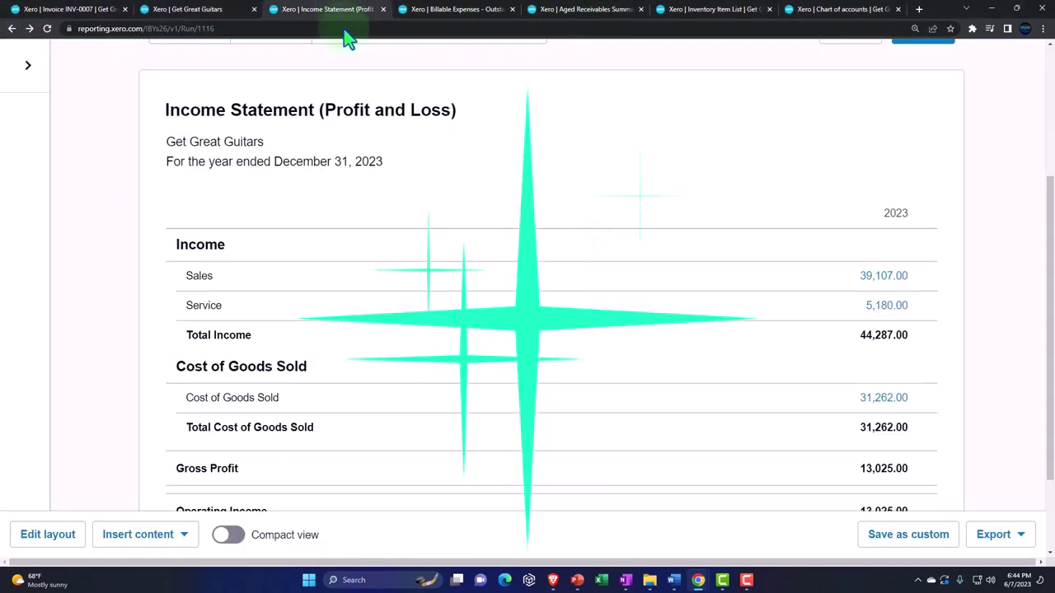
scroll(582, 267, "up", 3)
left_click(923, 245)
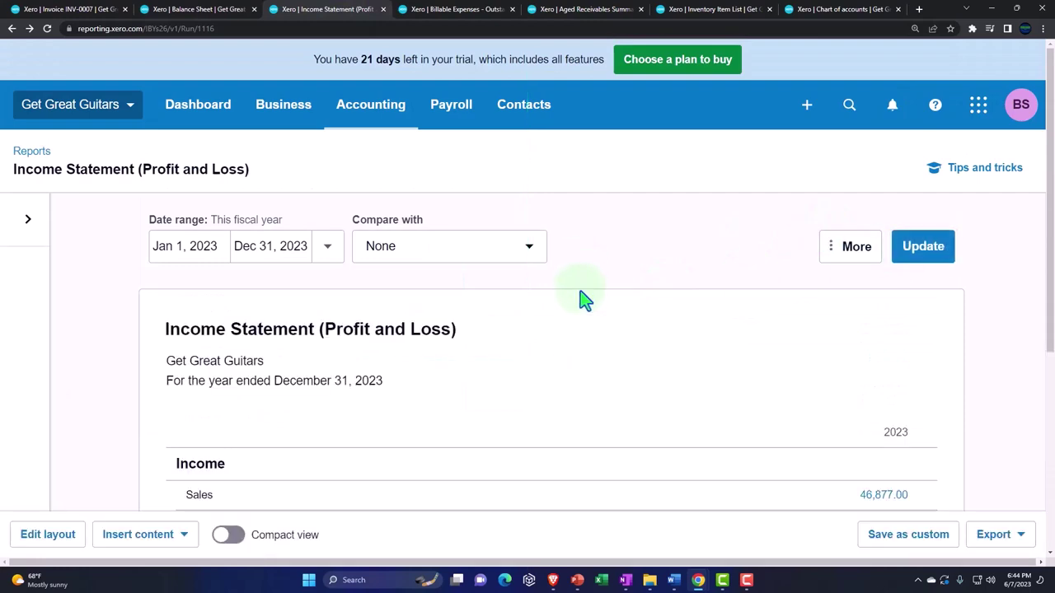
Drill into the income statement's Sales transactions, examine the INV-0007 entry for Music Stuff Store, and return to the report
scroll(583, 299, "down", 3)
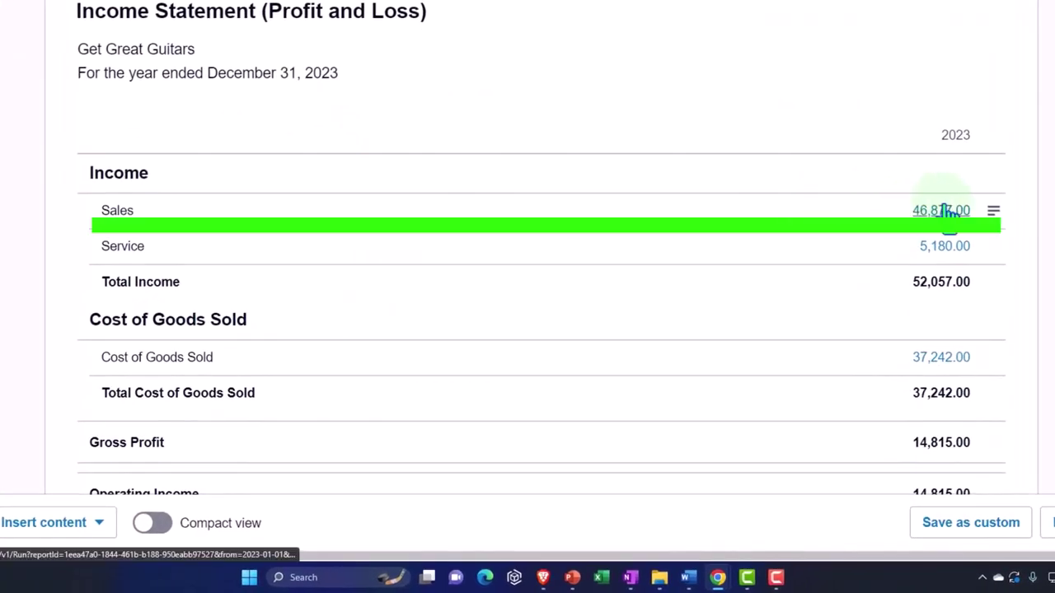
left_click(947, 211)
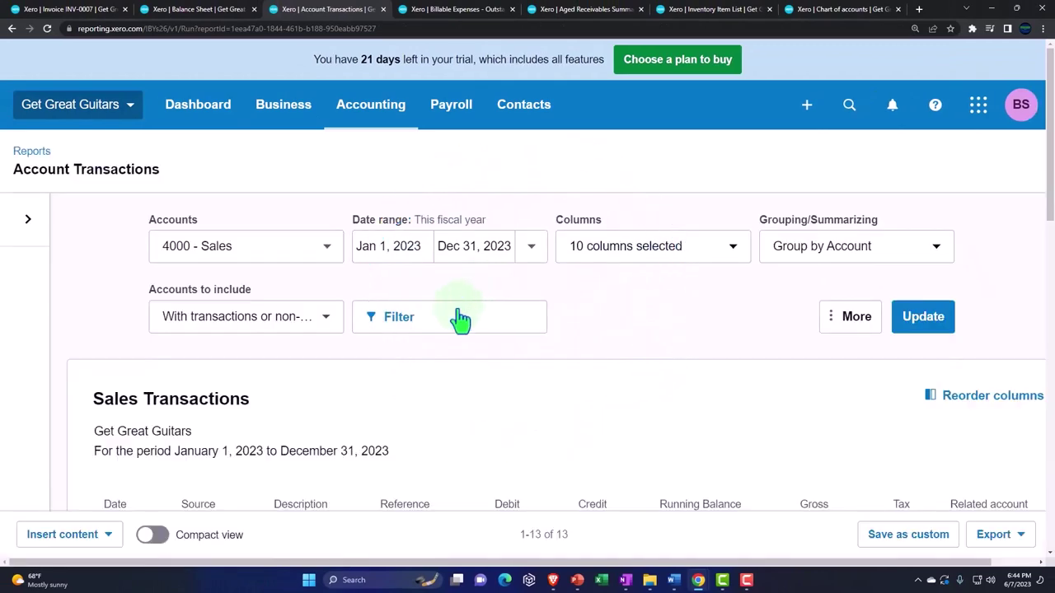
scroll(456, 323, "down", 2)
scroll(456, 324, "down", 6)
key("ctrl+minus")
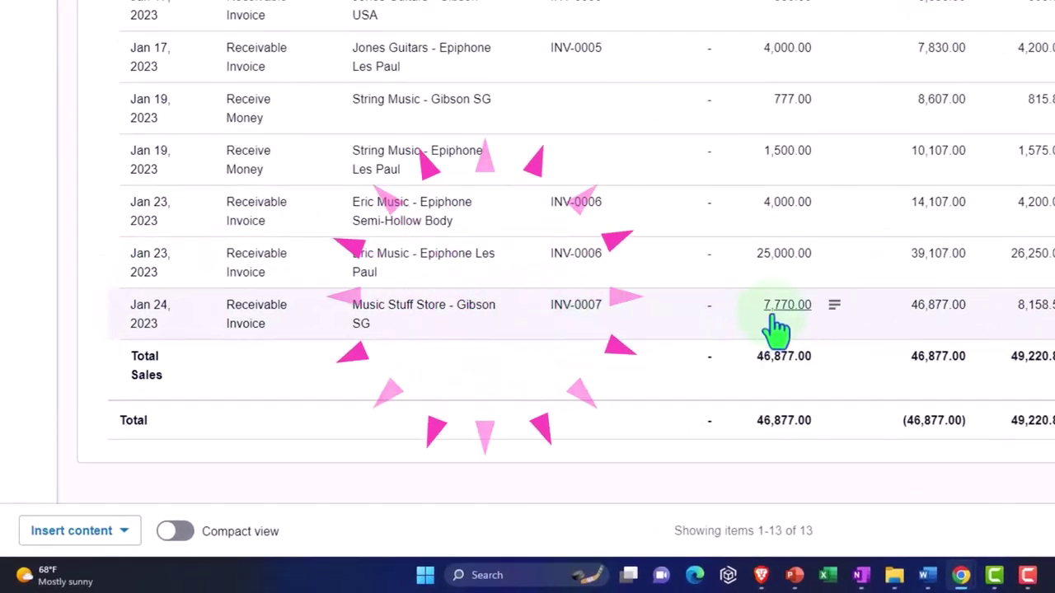
scroll(126, 265, "up", 10)
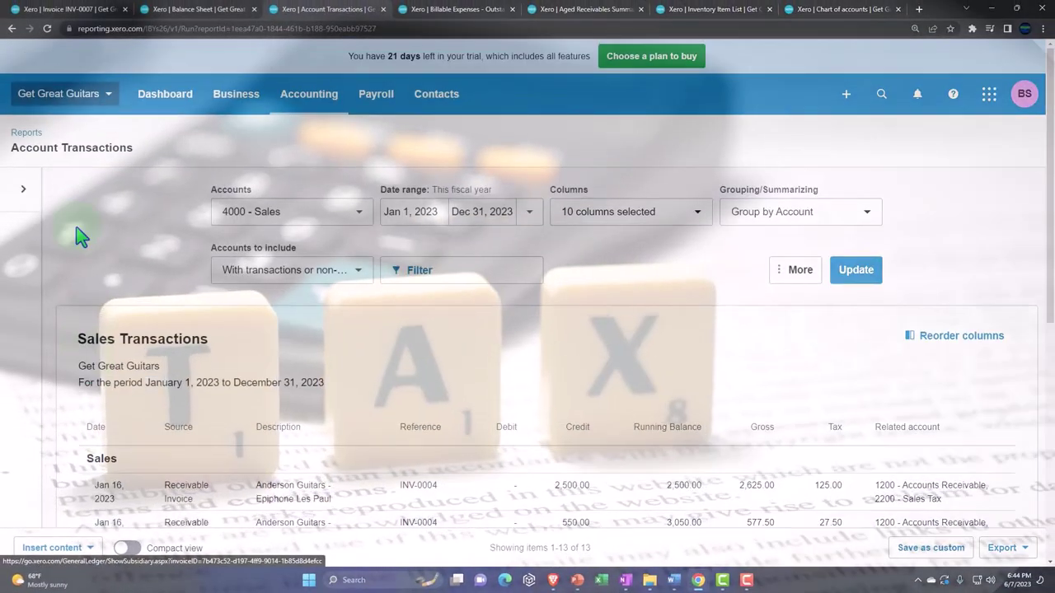
left_click(11, 28)
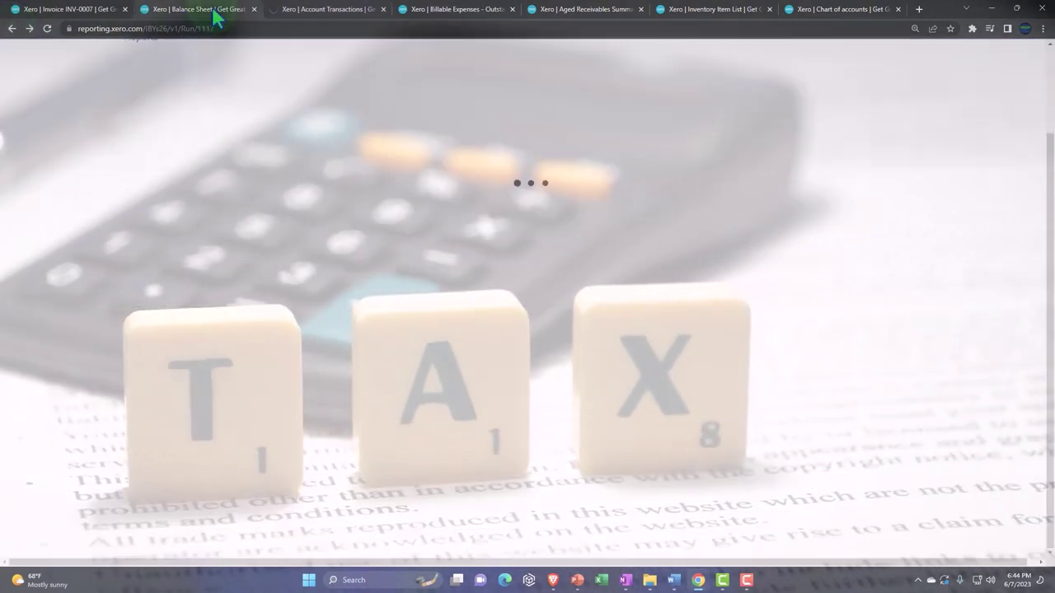
Check Sales Tax on the balance sheet, and examine the Music Stuff Store entry in the Inventory Asset transactions
scroll(267, 321, "down", 5)
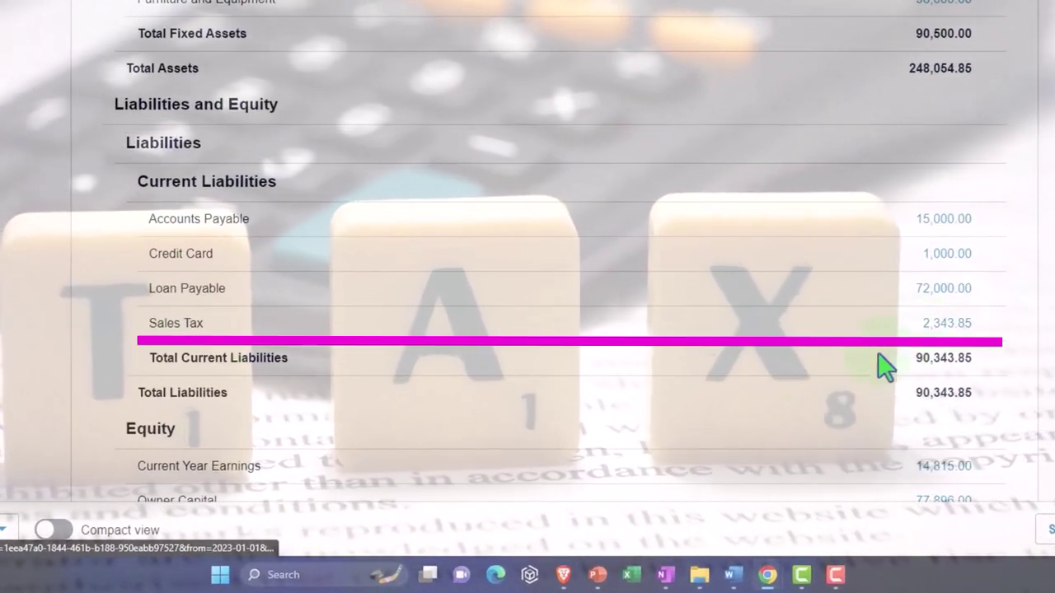
scroll(805, 384, "up", 5)
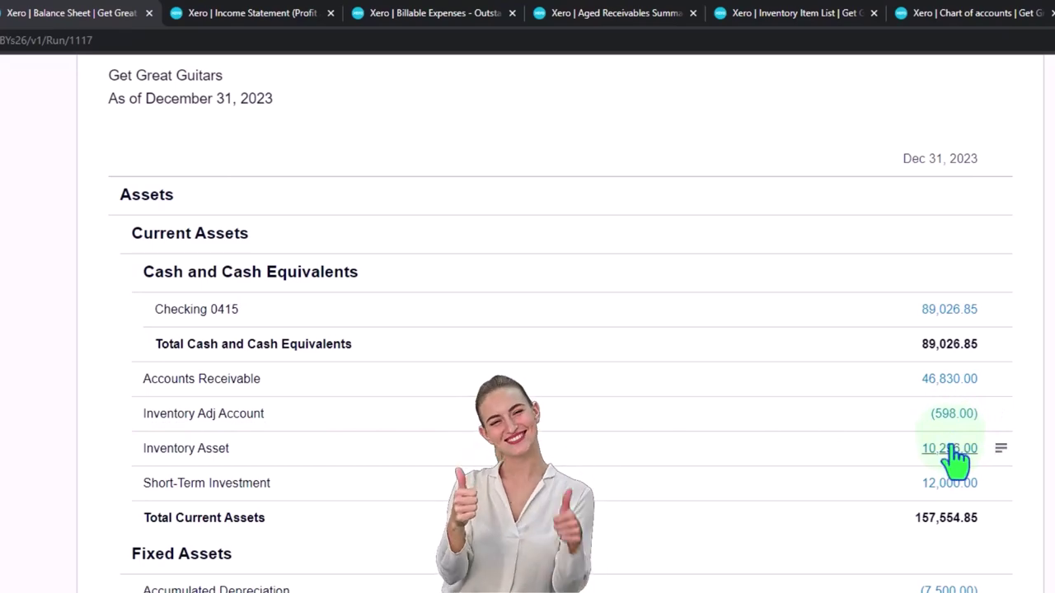
left_click(949, 450)
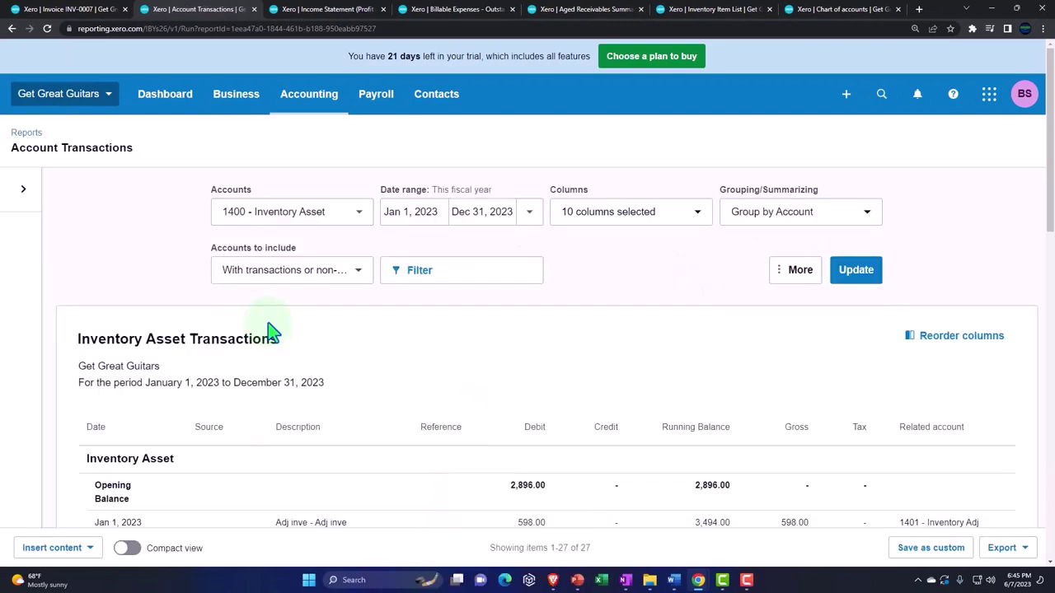
scroll(268, 323, "down", 3)
scroll(268, 324, "down", 8)
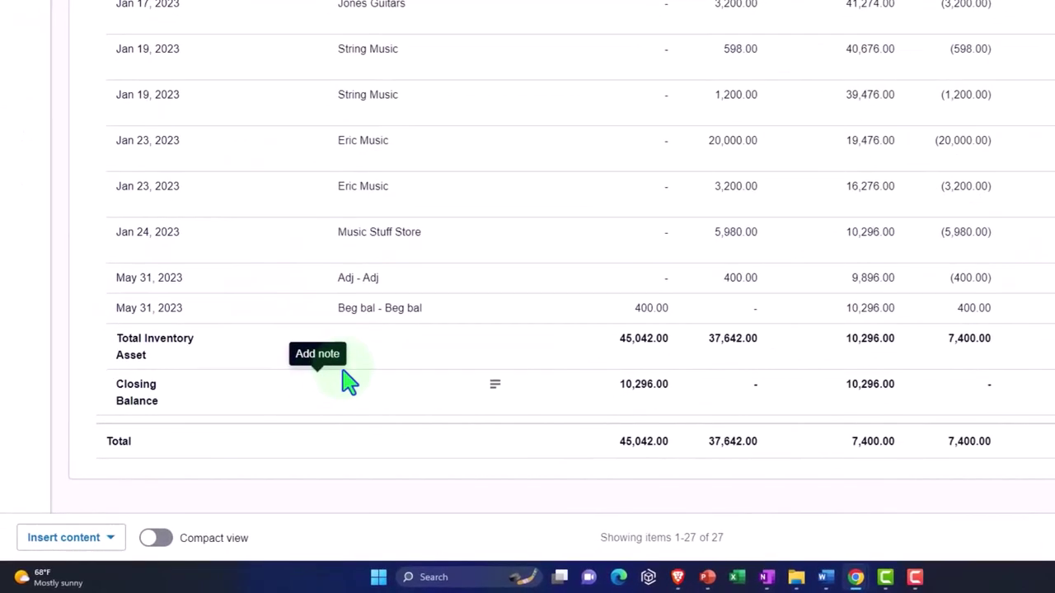
left_click(368, 231)
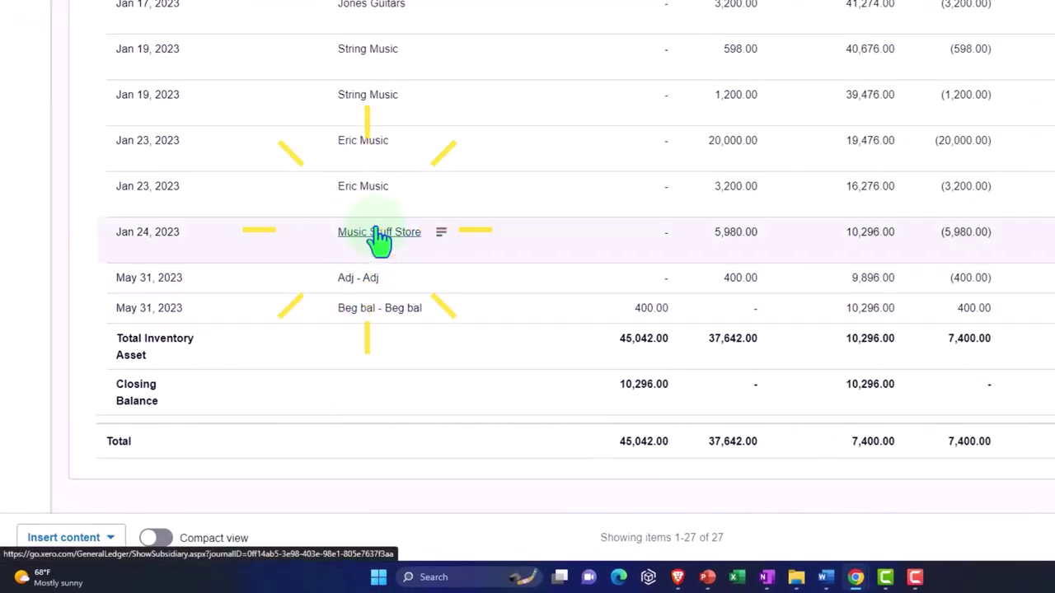
scroll(322, 299, "up", 15)
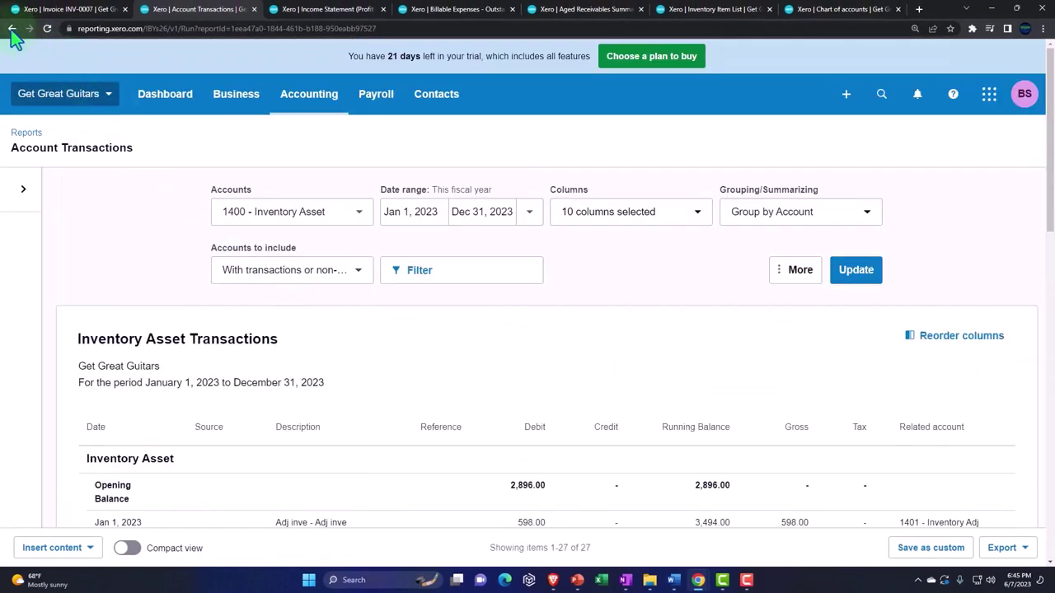
Drill into the income statement's Cost of Goods Sold, examine the Music Stuff Store entry, and return to the report
left_click(316, 10)
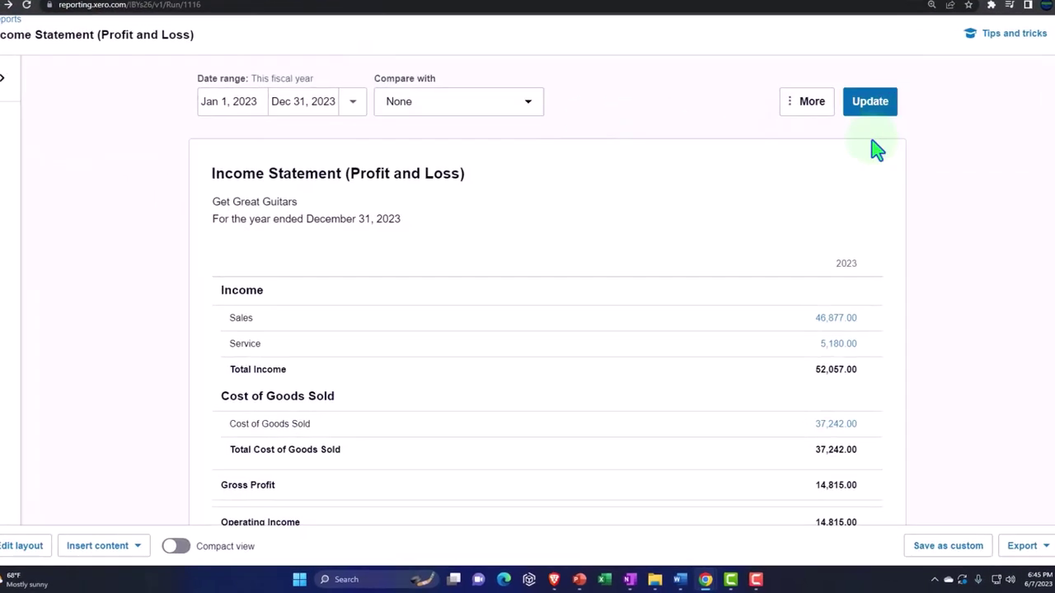
scroll(875, 150, "down", 2)
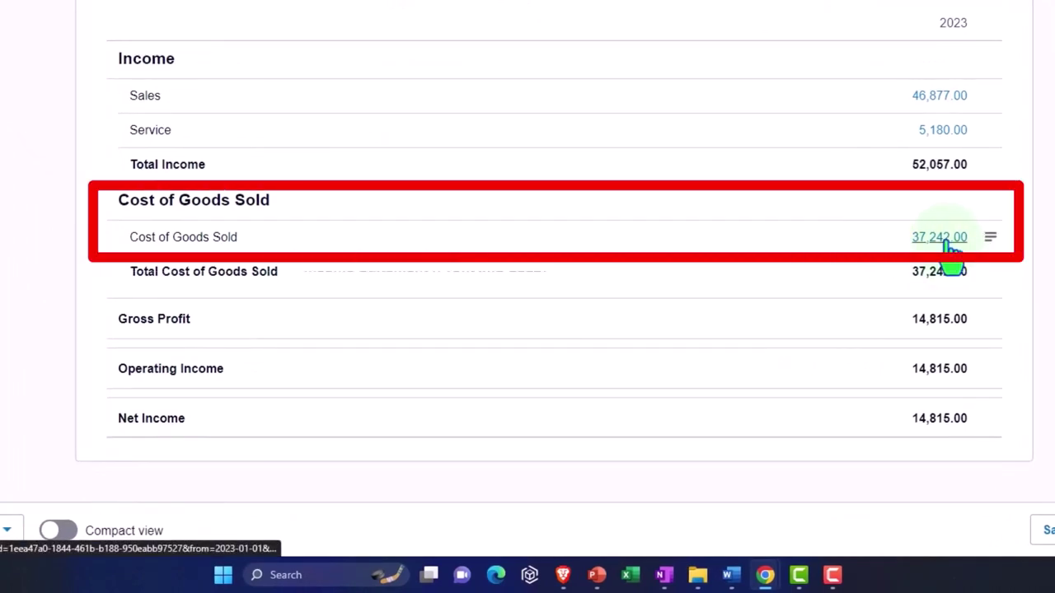
left_click(949, 242)
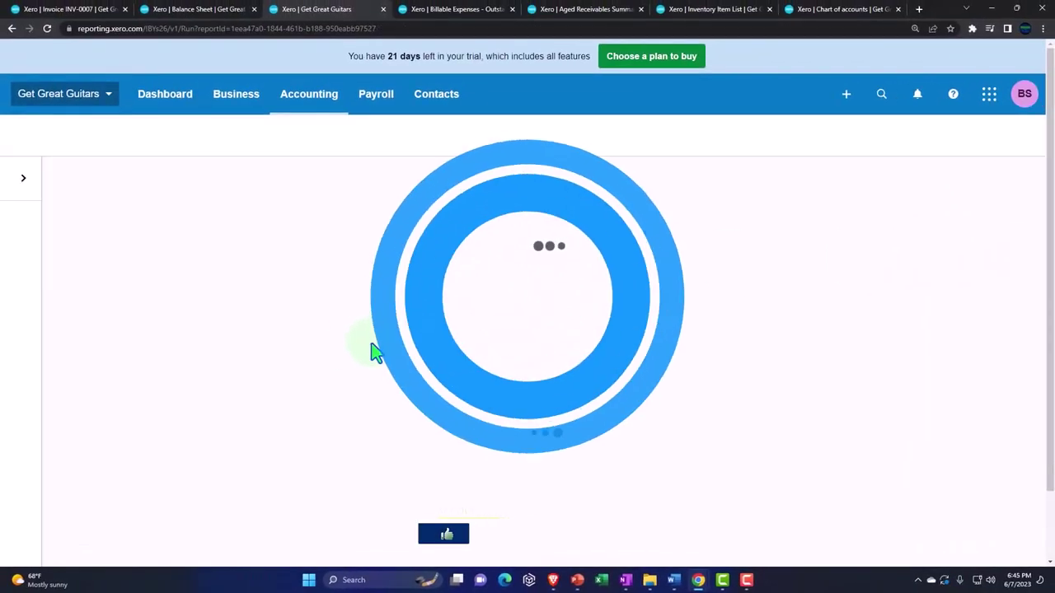
scroll(230, 340, "down", 1)
scroll(228, 335, "down", 3)
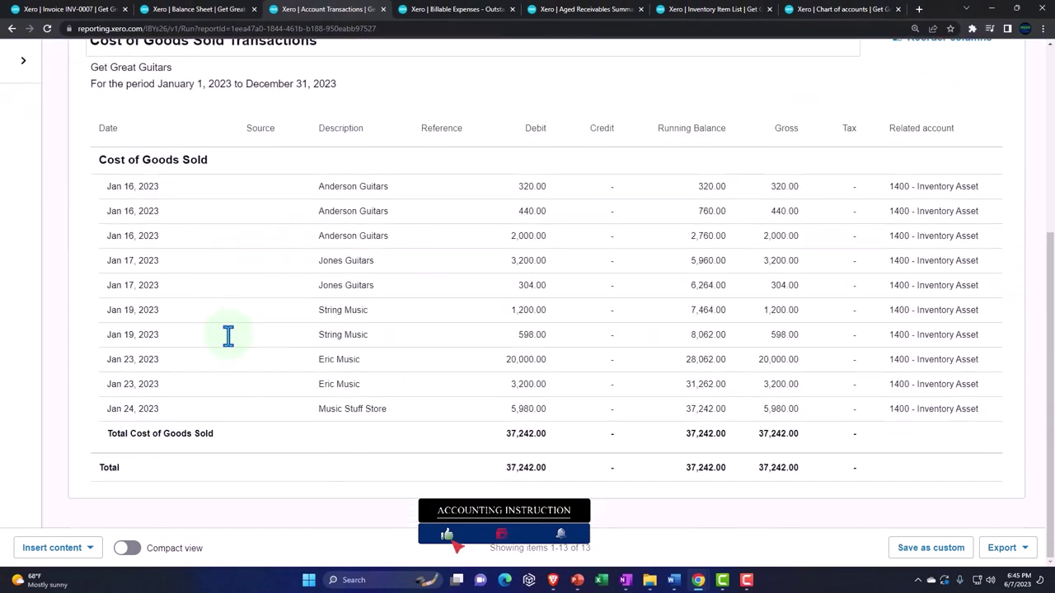
left_click(512, 369)
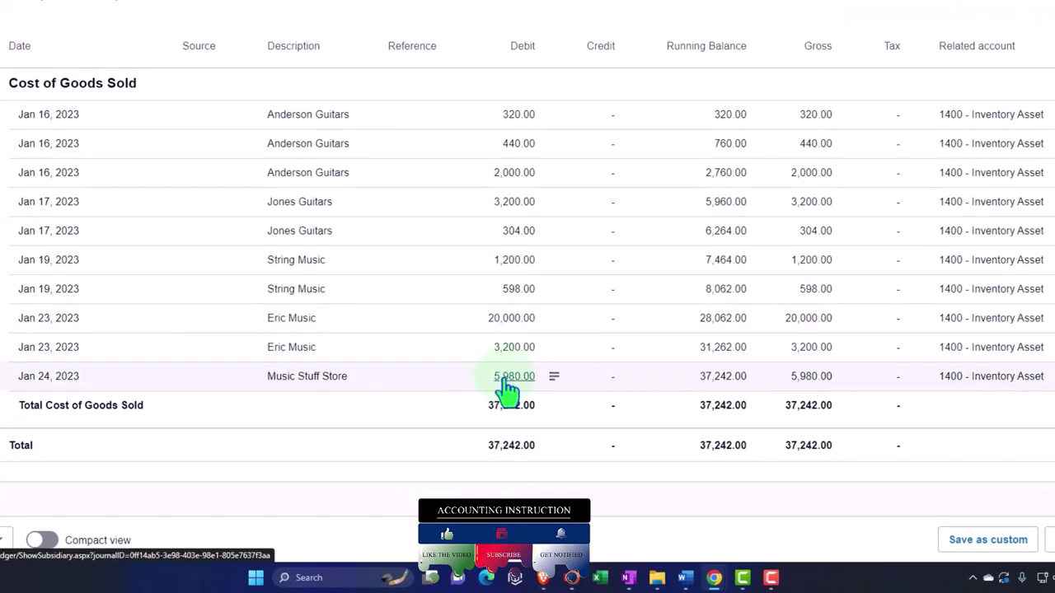
scroll(508, 387, "up", 5)
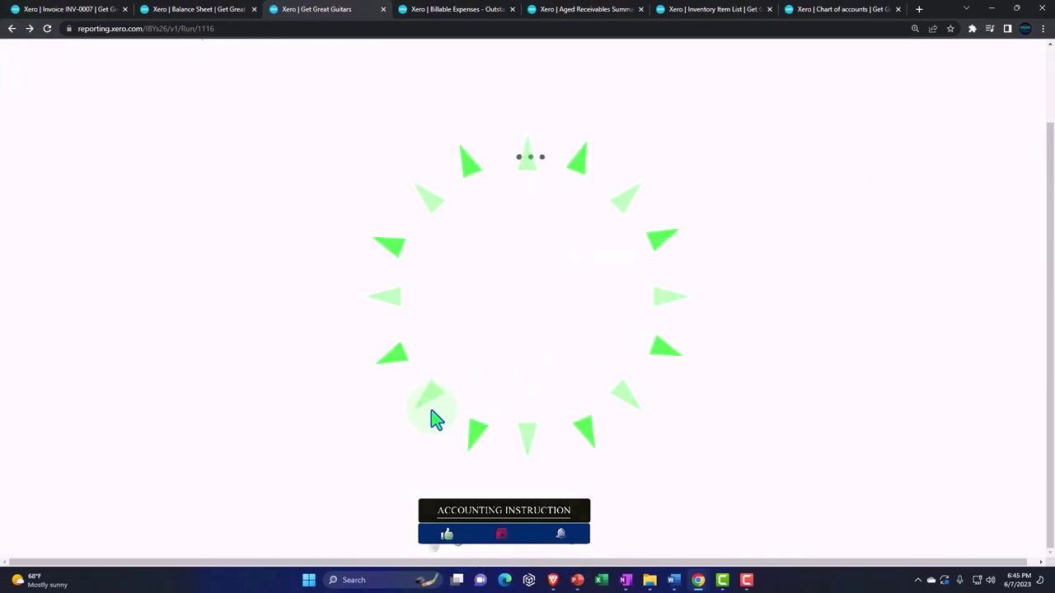
scroll(437, 420, "down", 1)
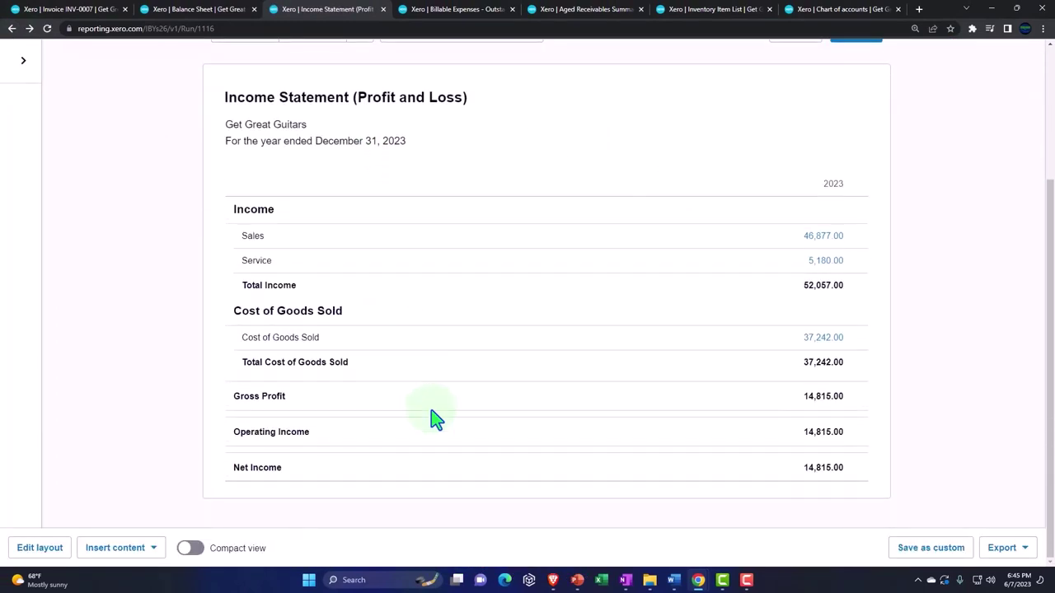
Refresh the Aged Receivables Summary and compare its total with Accounts Receivable on the balance sheet
left_click(197, 10)
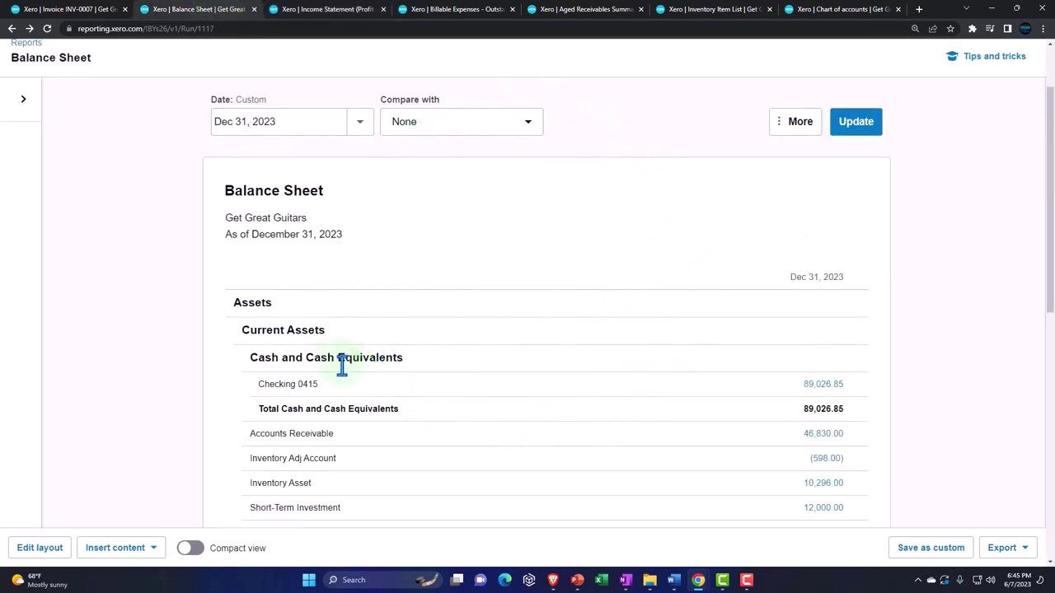
scroll(345, 362, "down", 1)
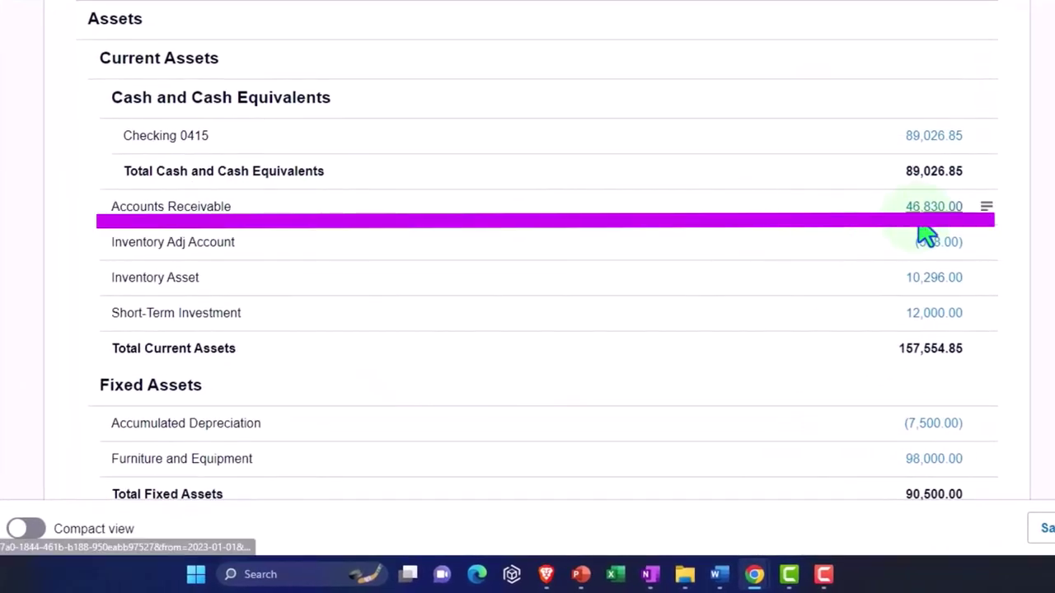
left_click(329, 9)
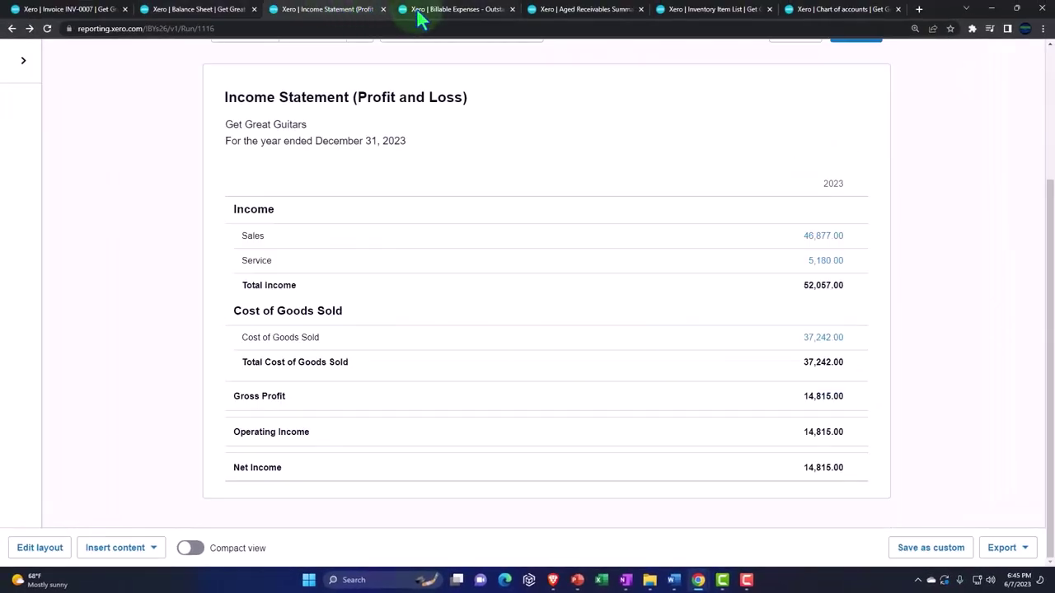
left_click(457, 9)
left_click(577, 9)
left_click(845, 163)
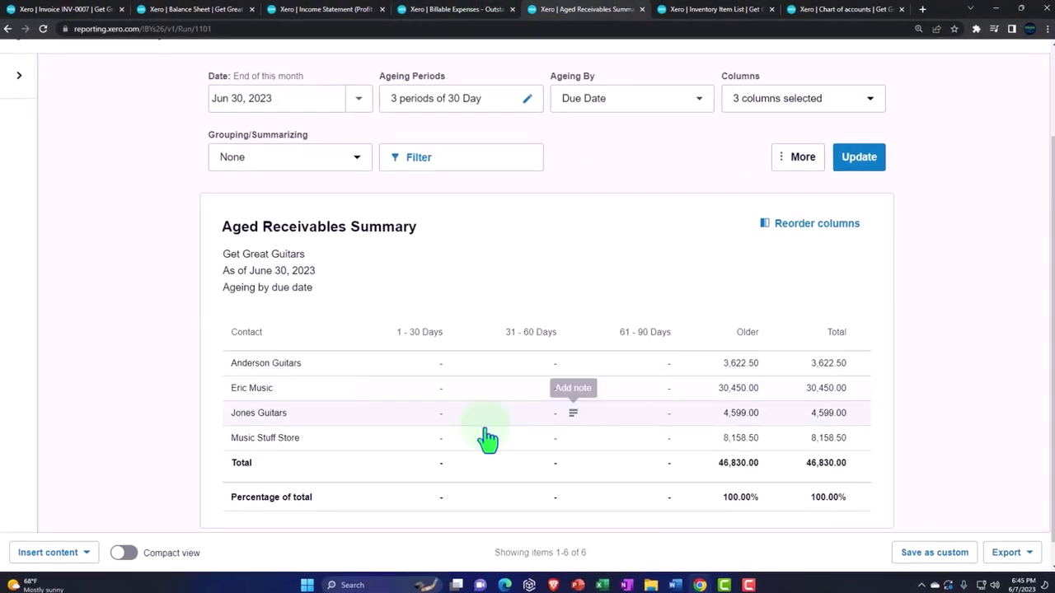
left_click(268, 359)
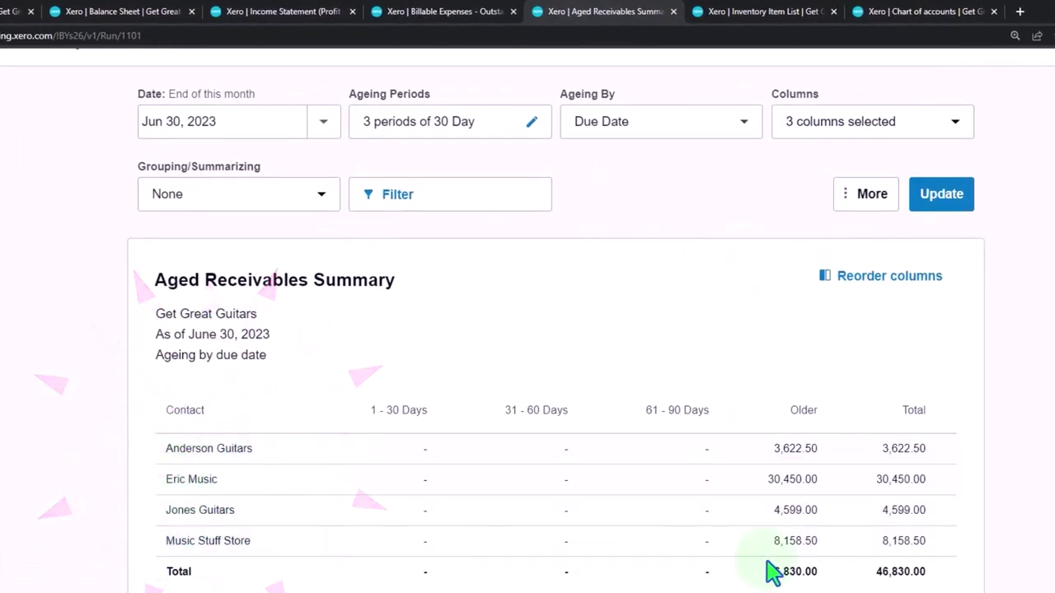
left_click(775, 590)
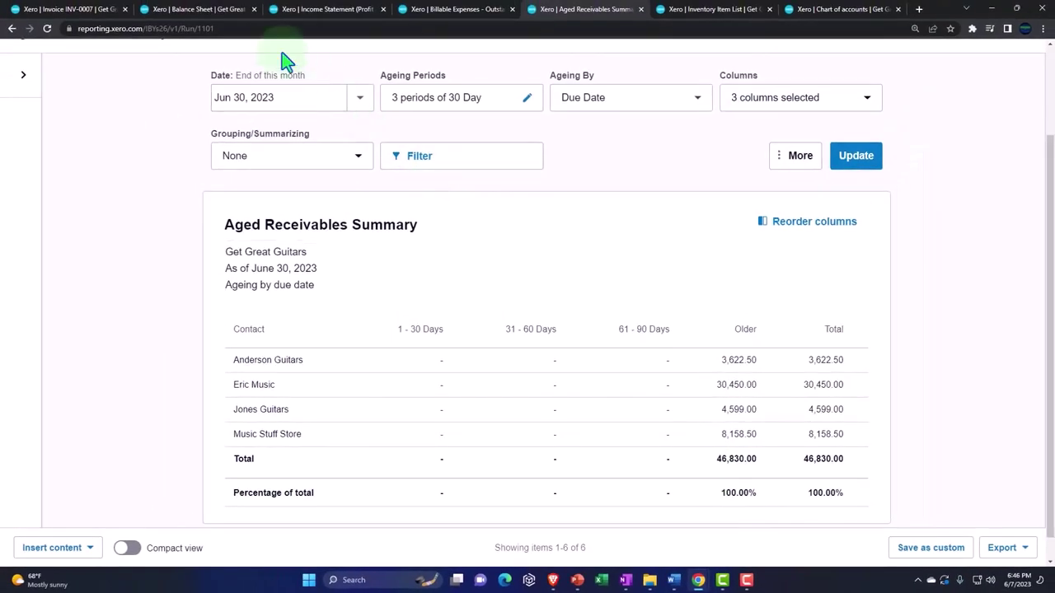
left_click(197, 9)
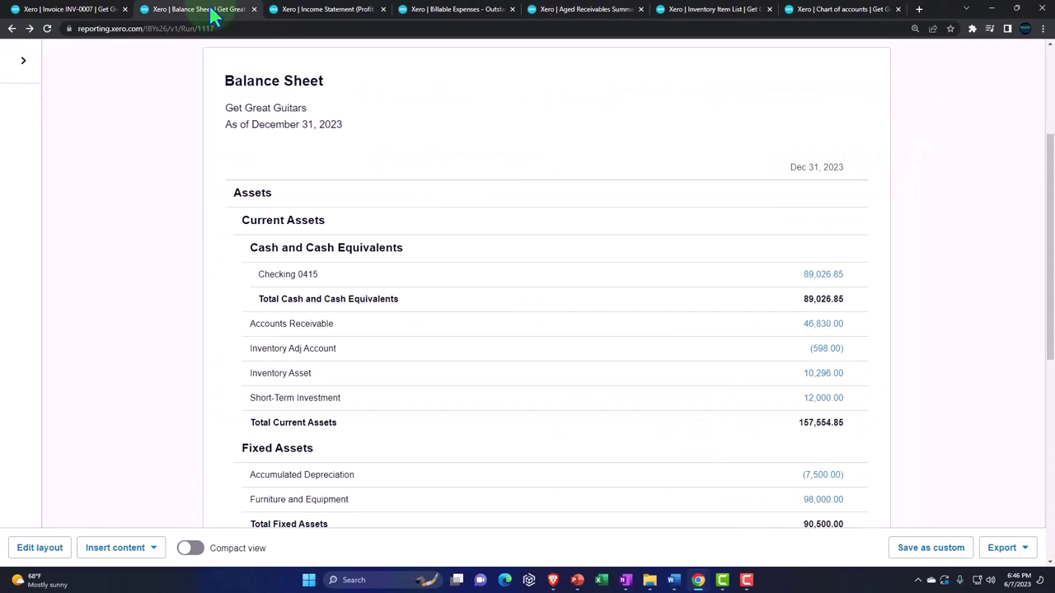
left_click(821, 324)
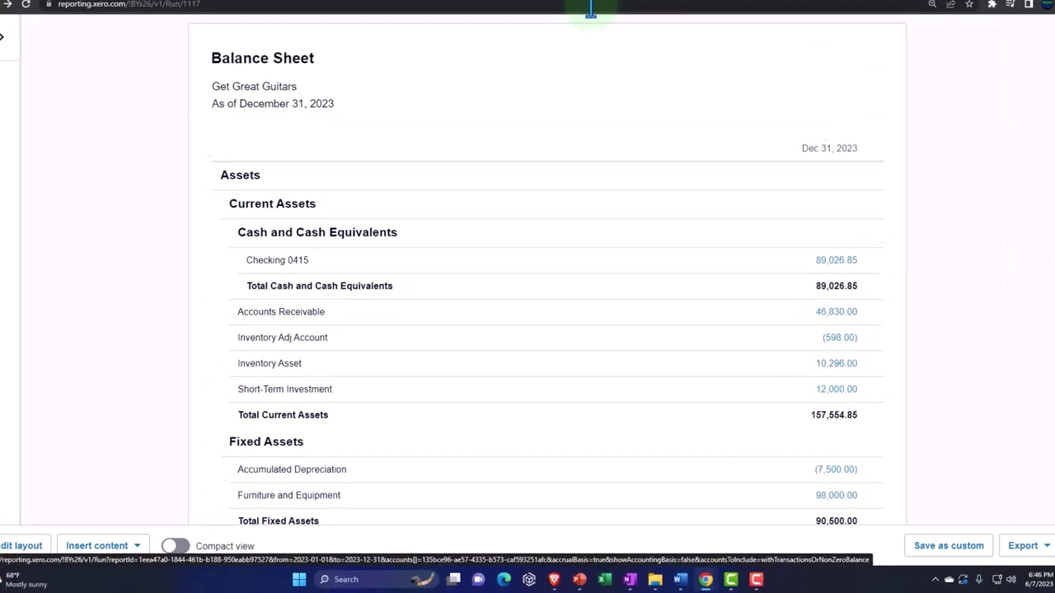
Refresh the Inventory Item List and compare its total with the Inventory Asset and Inventory Adj Account balances on the balance sheet
left_click(696, 10)
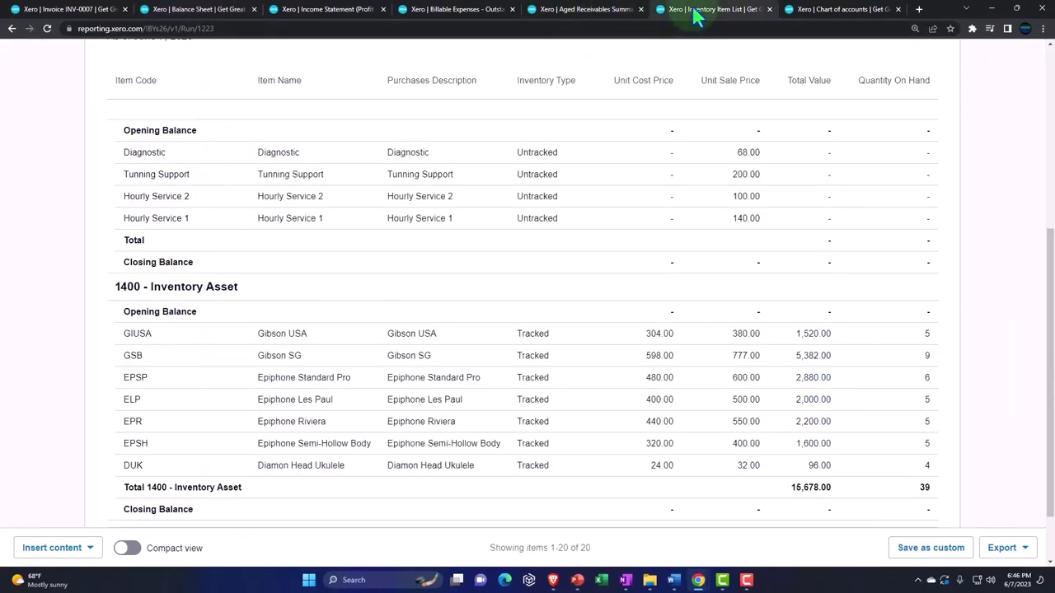
scroll(671, 166, "up", 3)
left_click(831, 199)
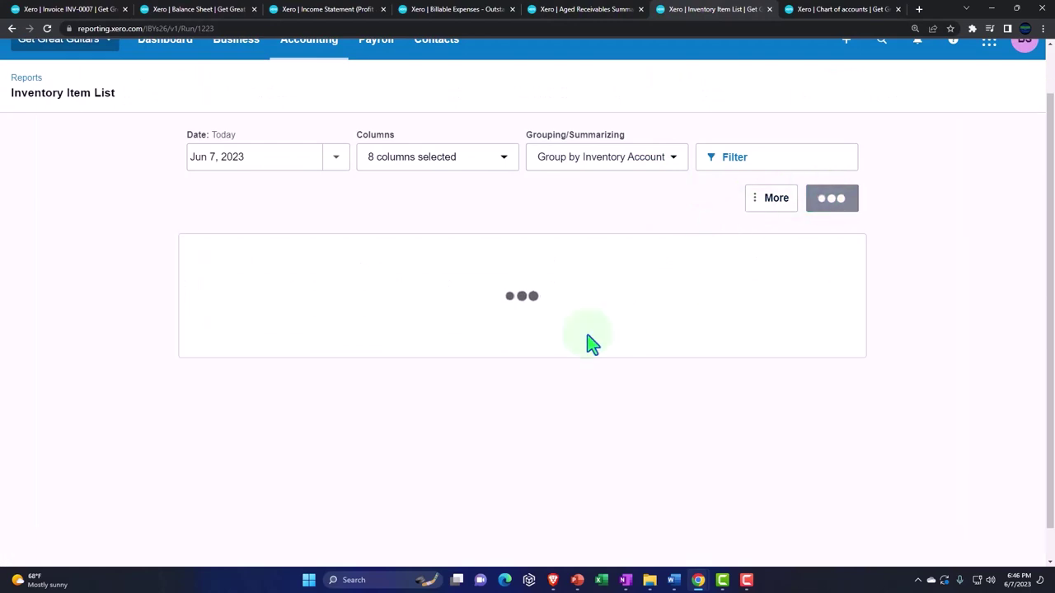
scroll(589, 343, "down", 3)
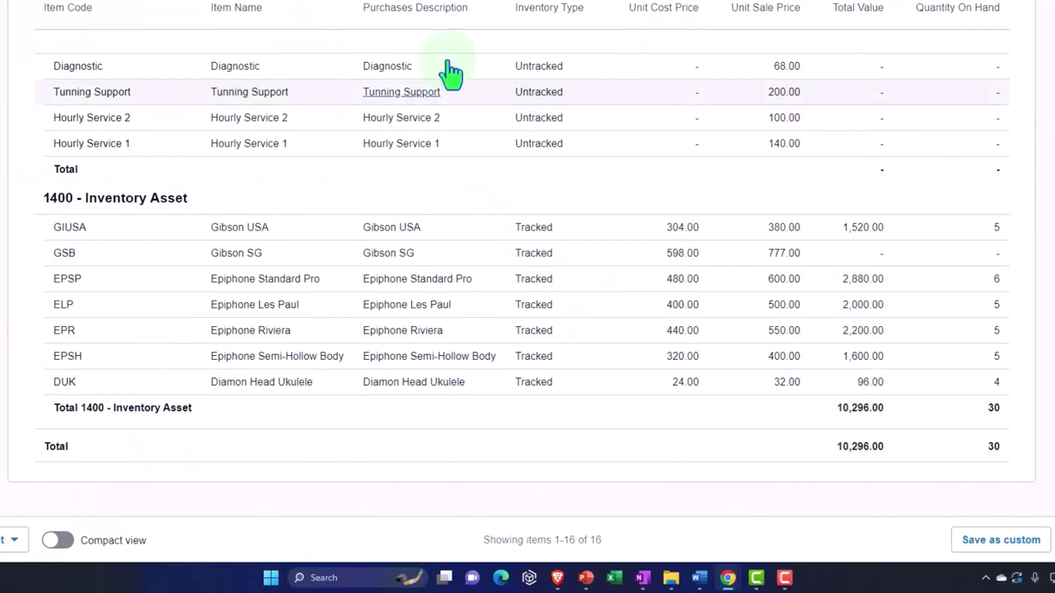
left_click(195, 10)
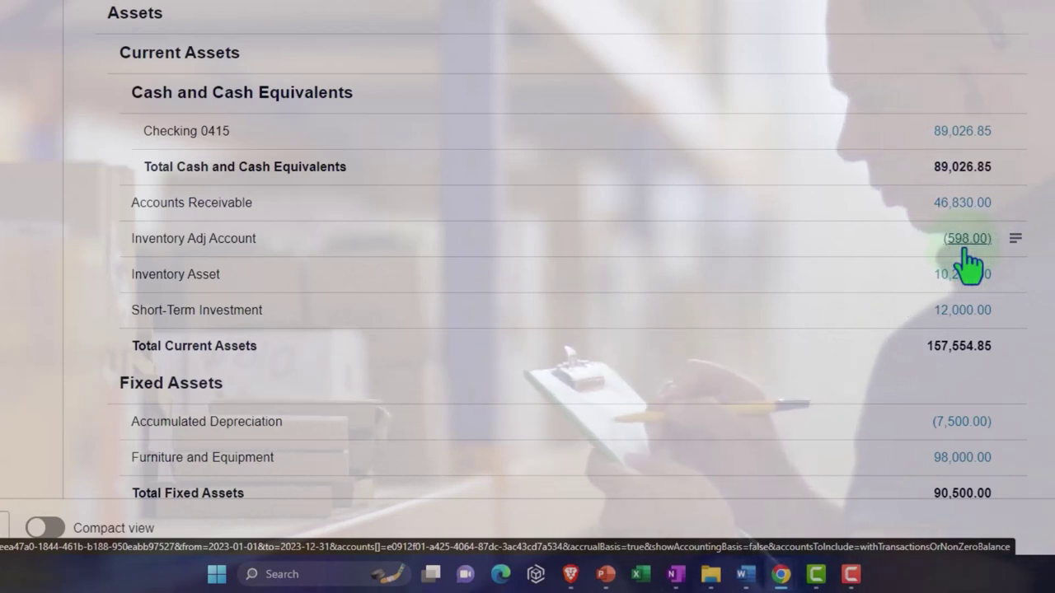
left_click(964, 248)
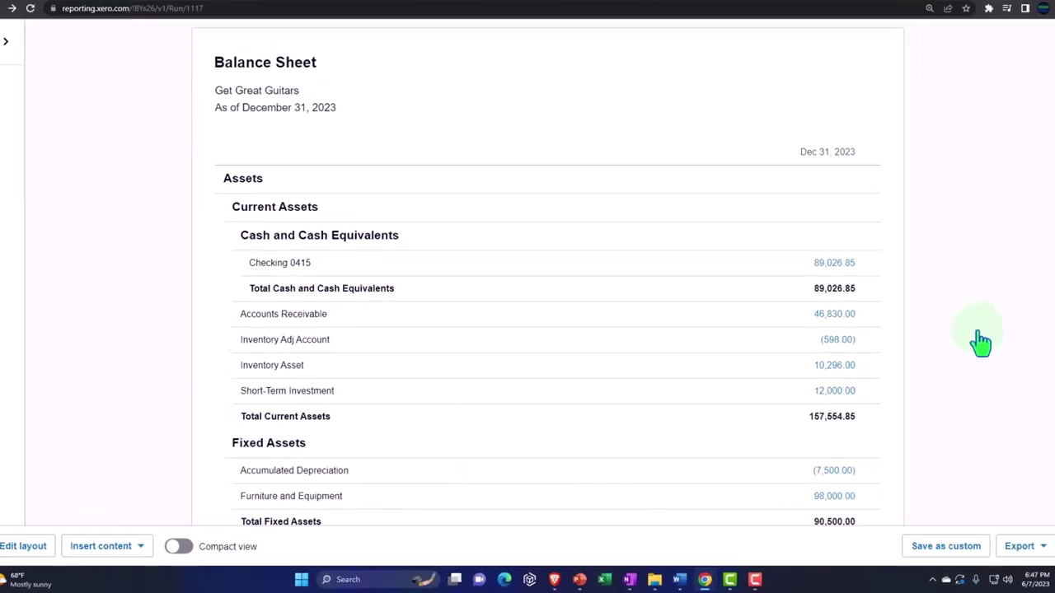
scroll(567, 313, "up", 3)
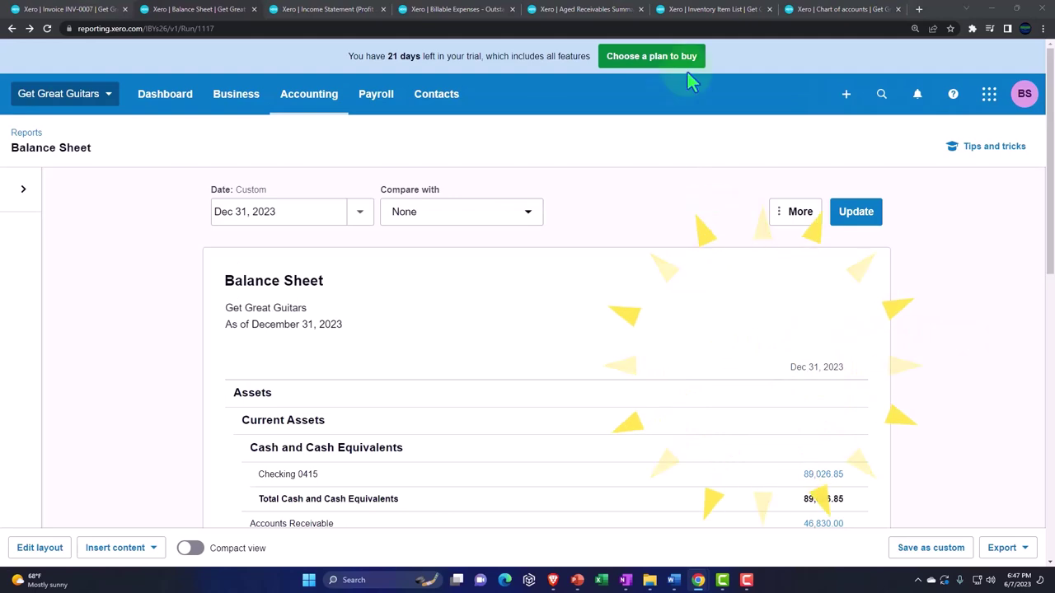
Replace the chart of accounts page with the accounting Reports list
left_click(820, 10)
scroll(537, 231, "up", 3)
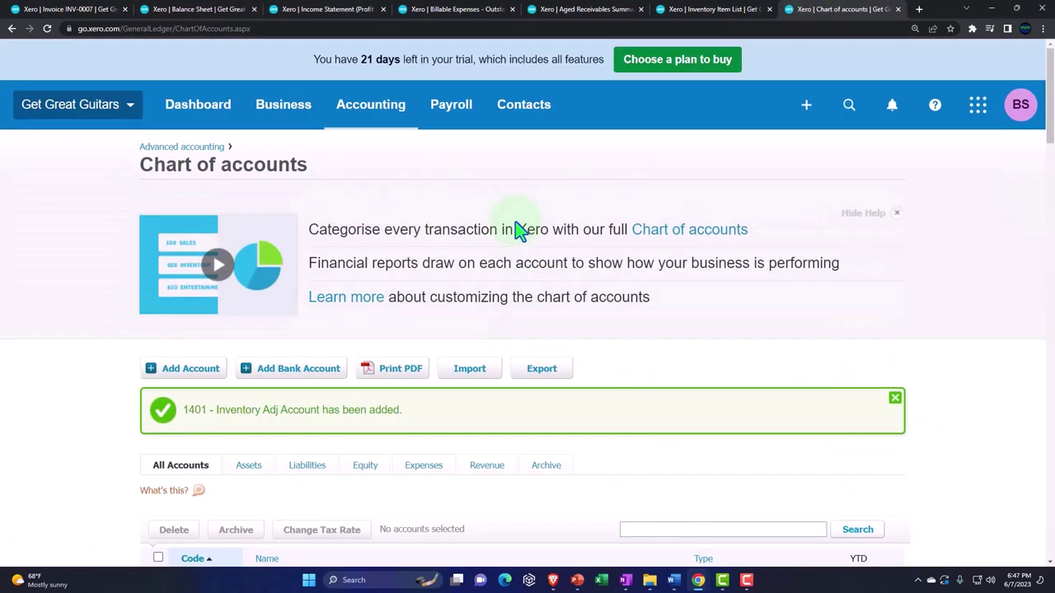
left_click(369, 121)
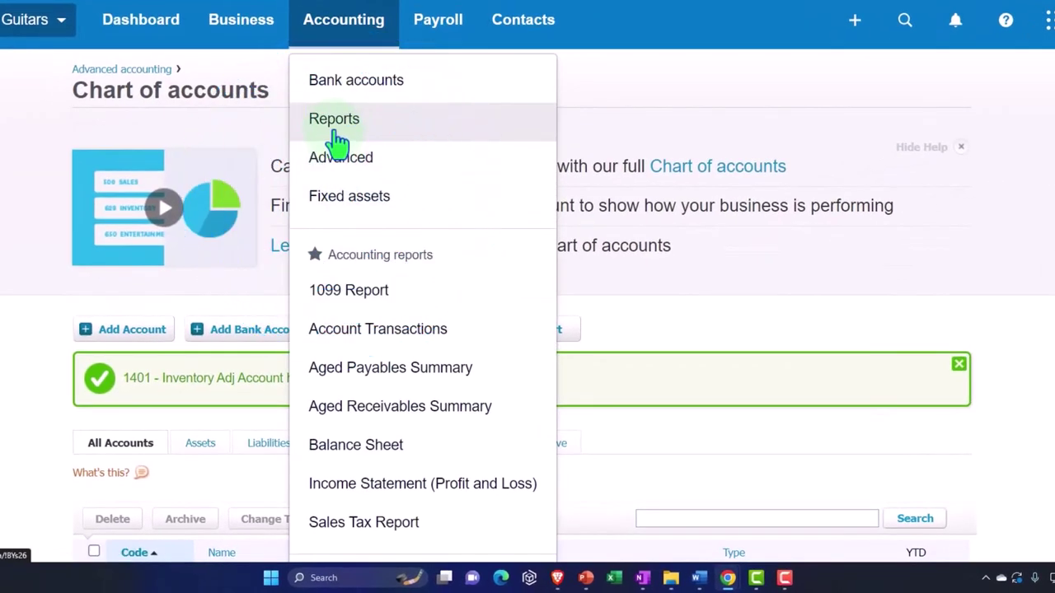
left_click(337, 140)
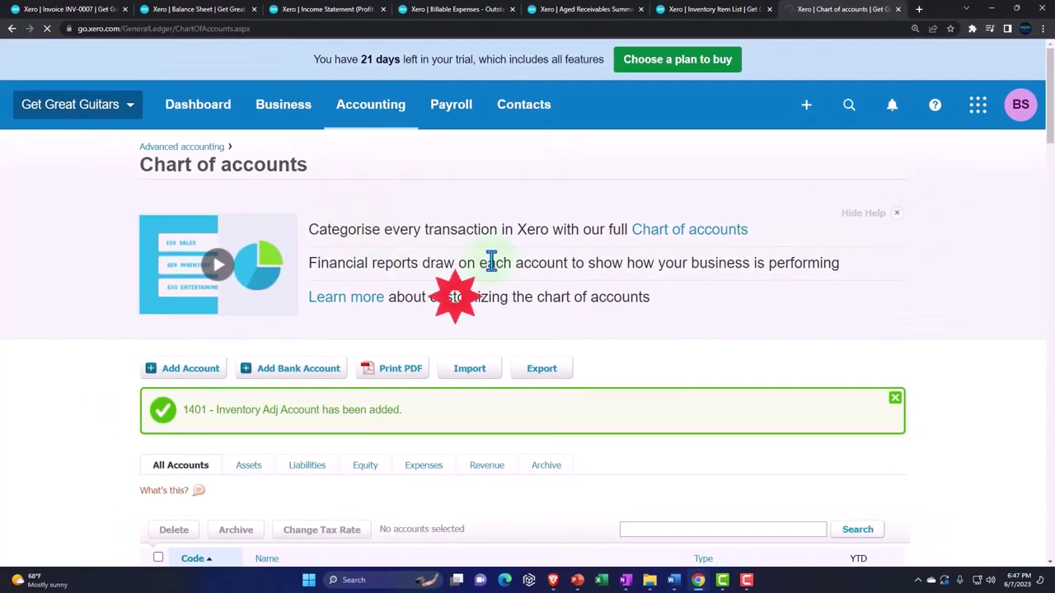
Search the Reports list for "tri" and open the Trial Balance report
left_click(791, 137)
type("tri")
left_click(788, 208)
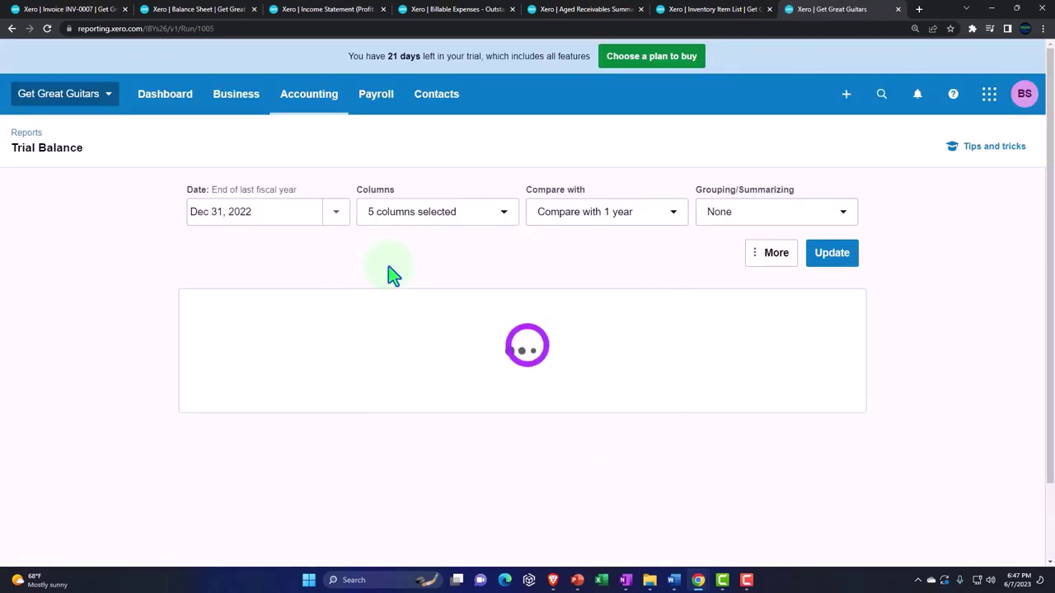
Set the Trial Balance date to Dec 31, 2023 and update the report
left_click(336, 212)
left_click(412, 424)
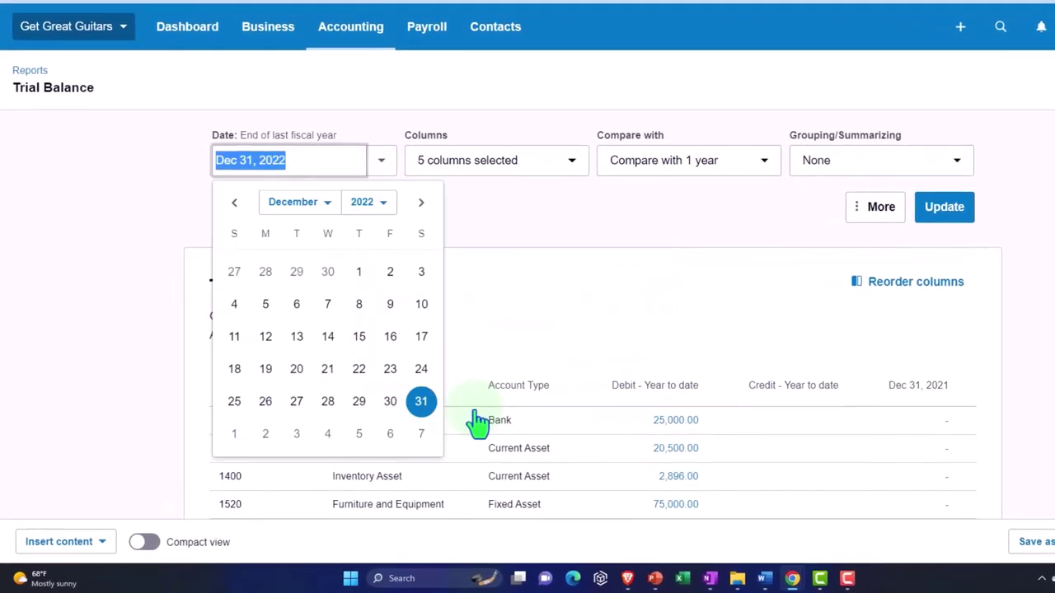
left_click(360, 206)
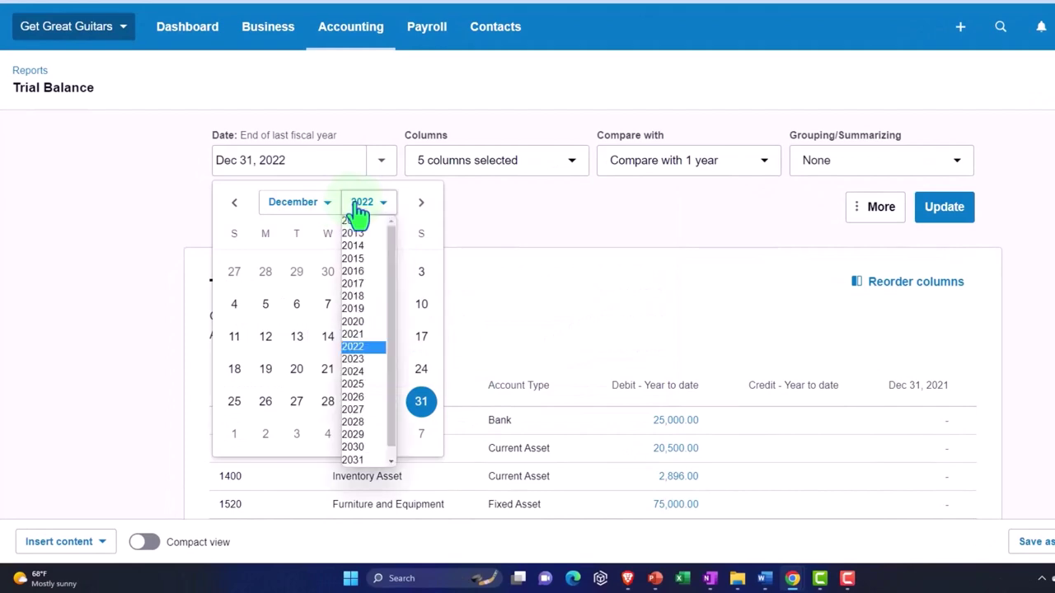
left_click(362, 361)
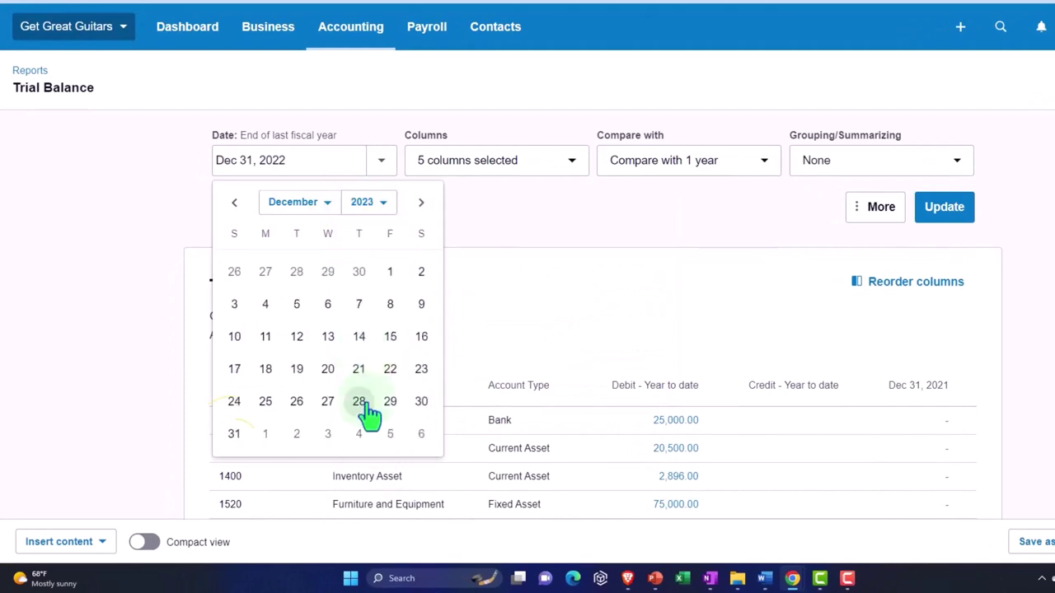
left_click(252, 438)
left_click(943, 208)
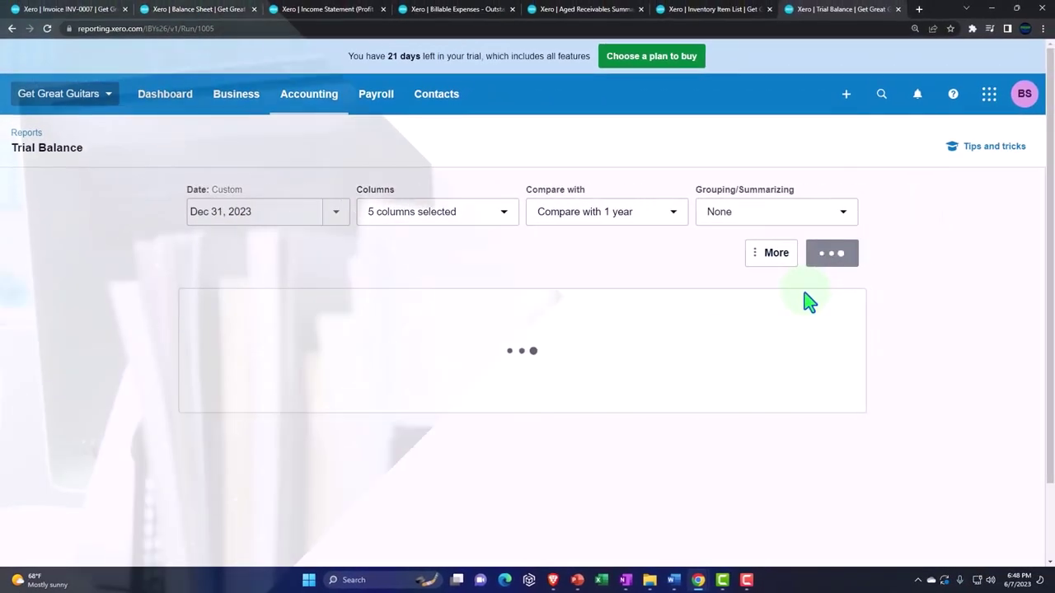
Examine the Trial Balance's debit and credit balances, from the checking and inventory accounts through Cost of Goods Sold and the totals
key("ctrl+plus")
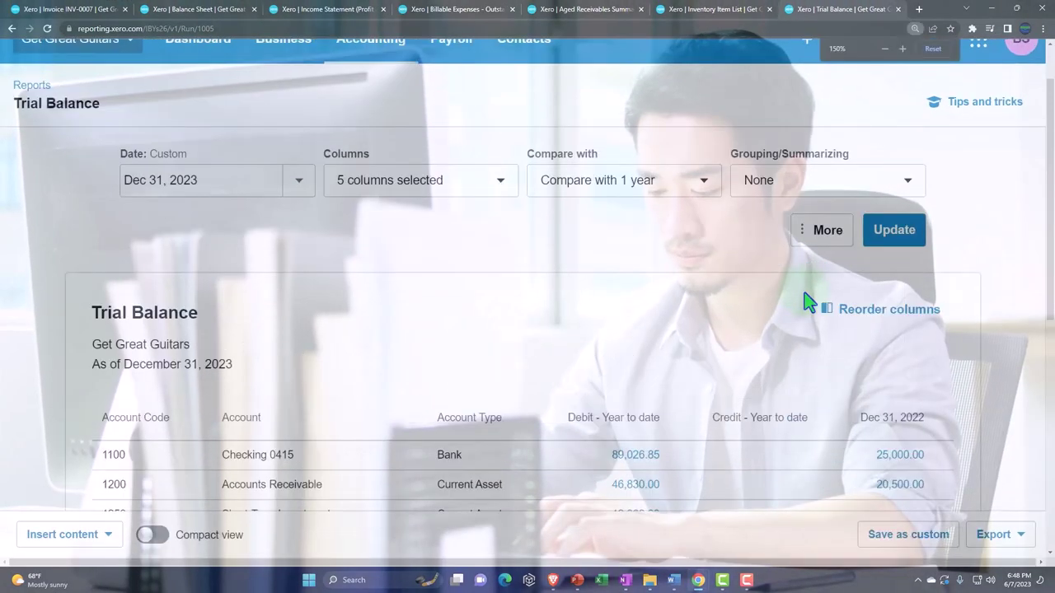
scroll(807, 303, "down", 3)
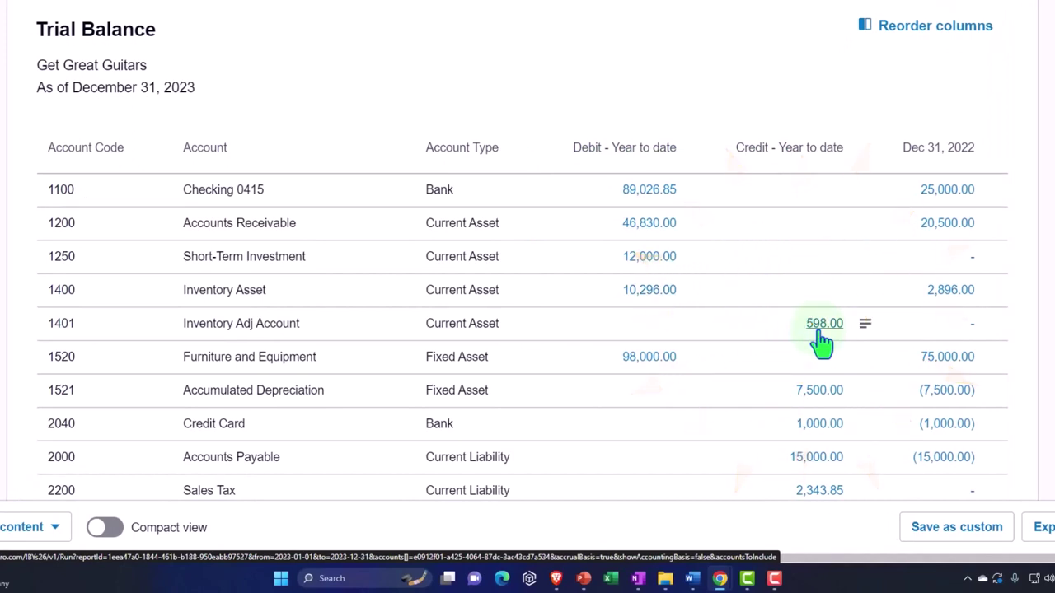
scroll(822, 342, "down", 1)
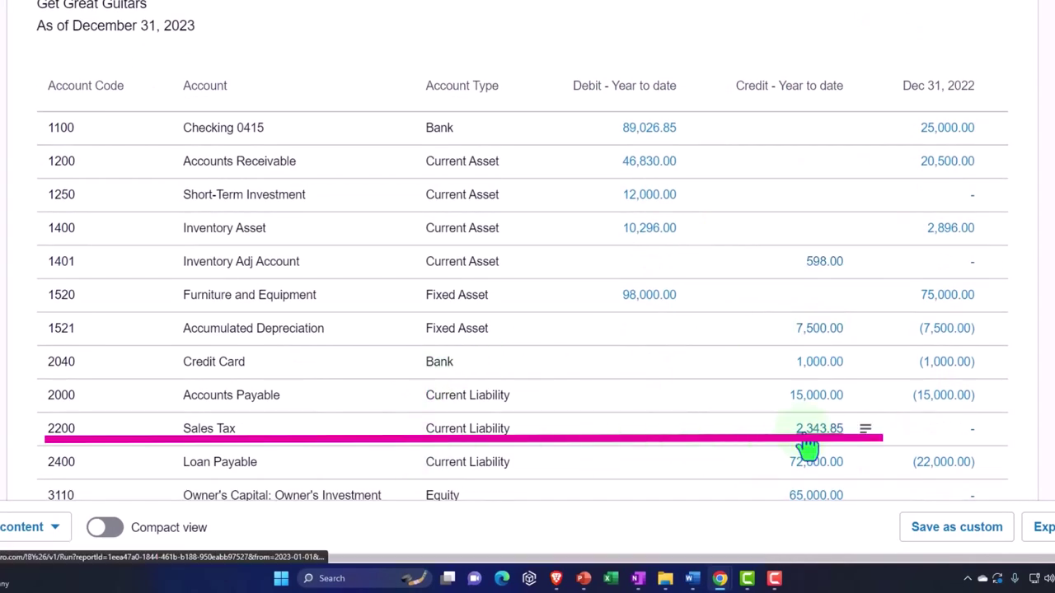
scroll(808, 448, "down", 3)
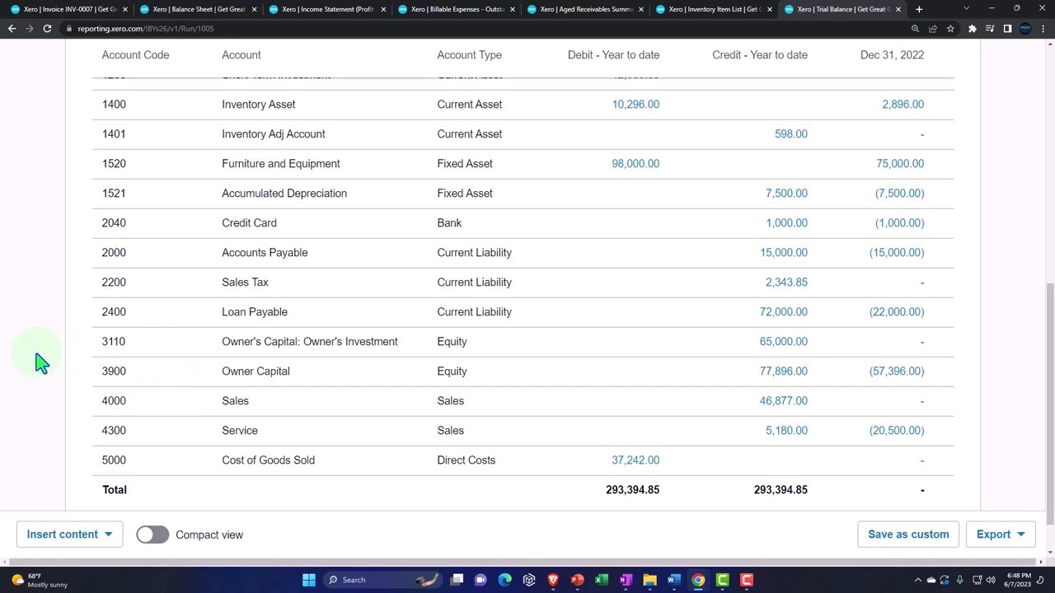
scroll(41, 363, "up", 5)
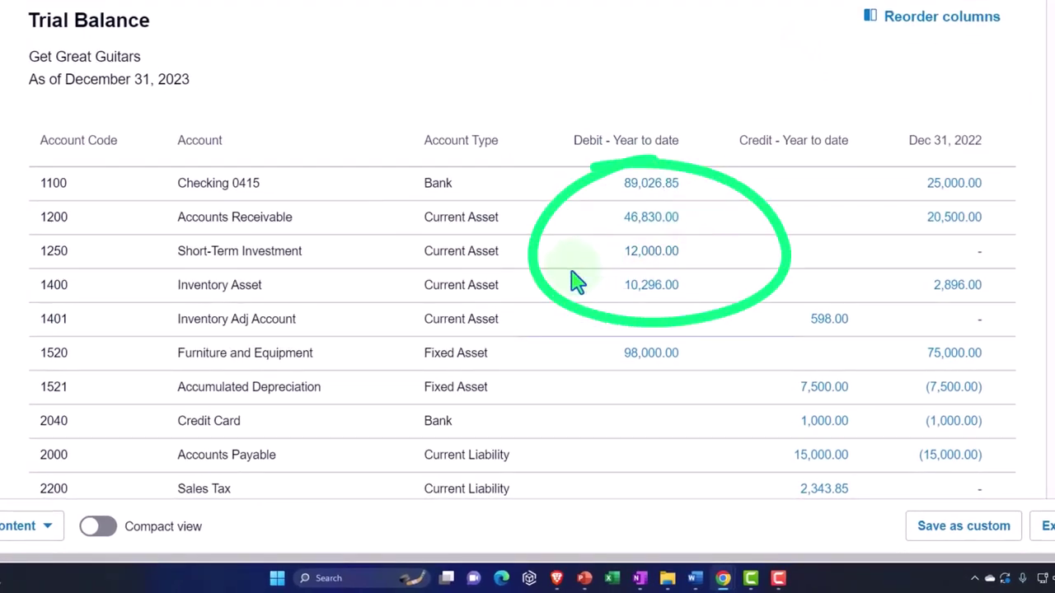
scroll(577, 280, "down", 5)
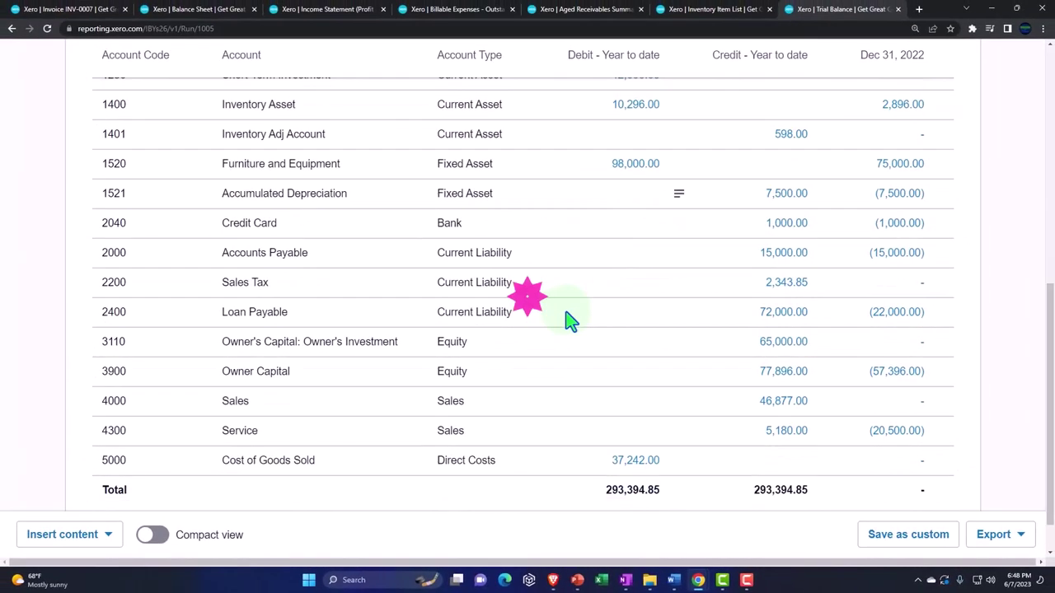